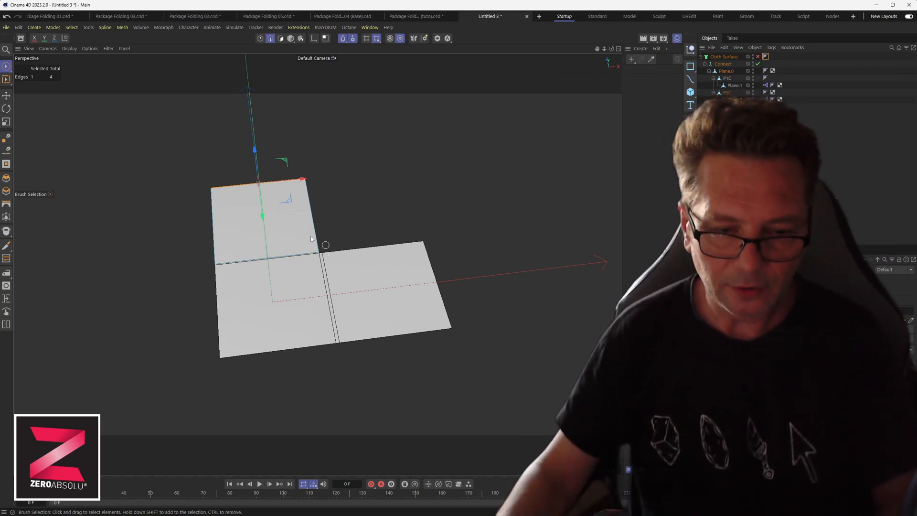
Step: Scrub the animation to frame 52 and examine the fold of the hinged planes from another angle
{"action": "left_click_drag", "start_coordinate": [21, 492], "coordinate": [157, 488]}
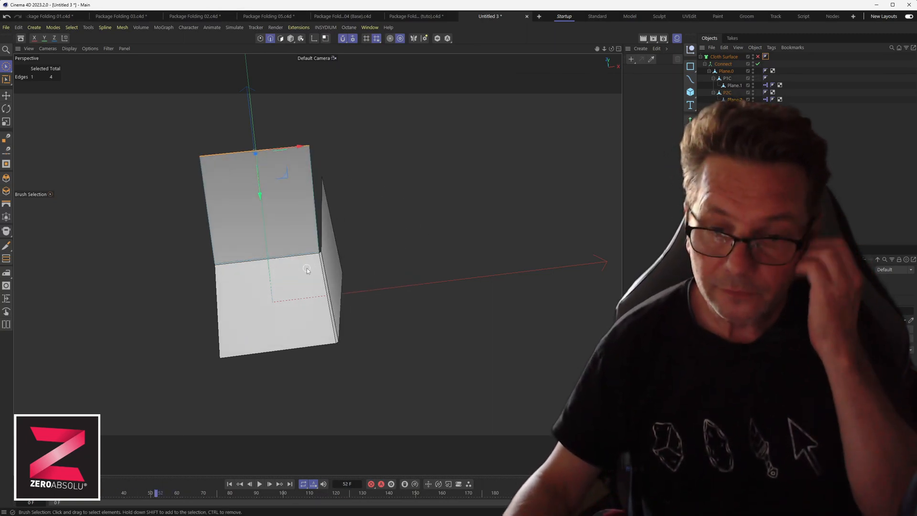
{"action": "left_click_drag", "start_coordinate": [287, 311], "coordinate": [342, 280], "text": "alt"}
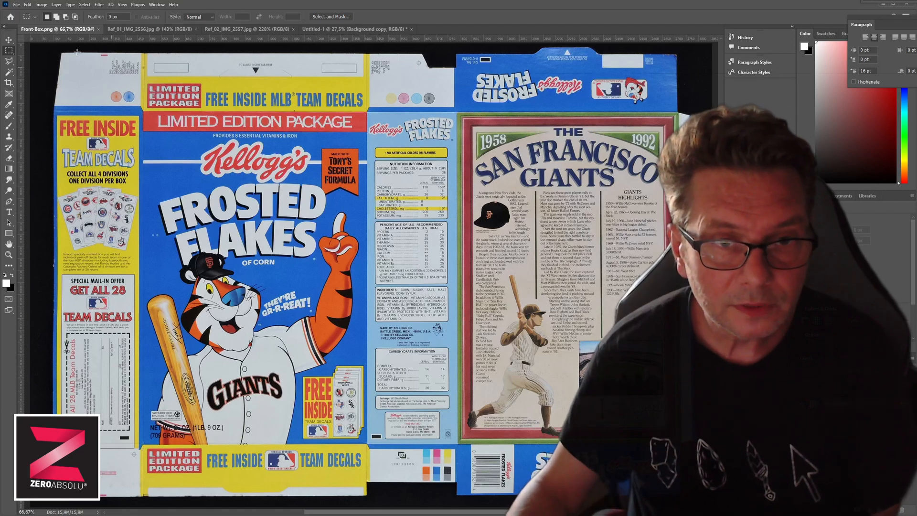
Step: Flip the canvas of Front-Box.png horizontally in Photoshop
{"action": "left_click", "coordinate": [41, 5]}
{"action": "mouse_move", "coordinate": [45, 13]}
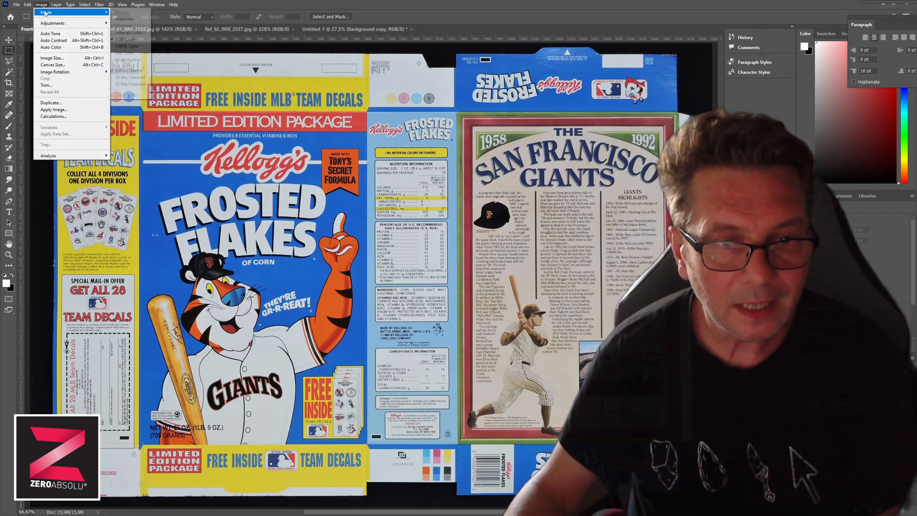
{"action": "mouse_move", "coordinate": [86, 72]}
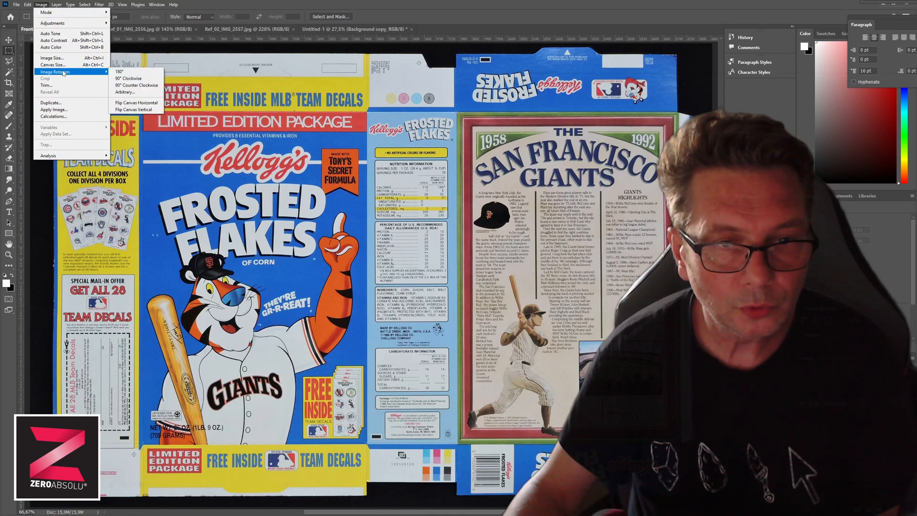
{"action": "left_click", "coordinate": [133, 103]}
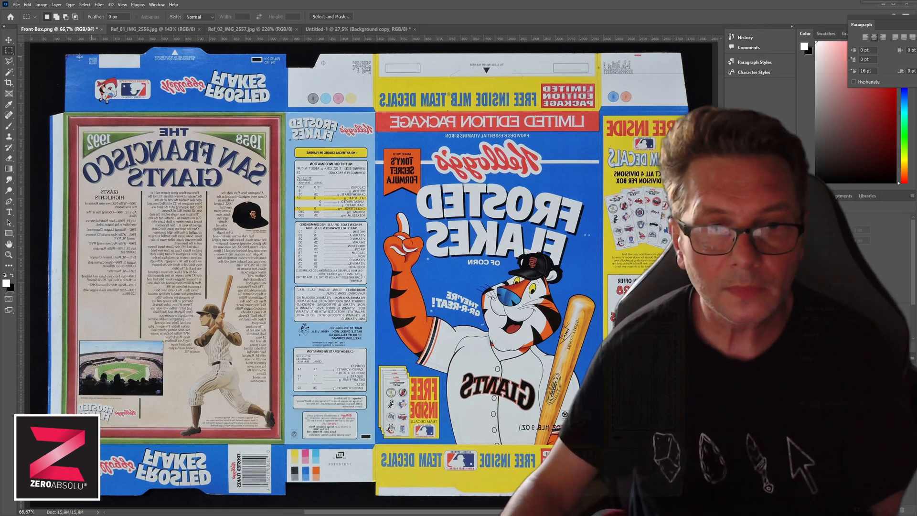
Step: Flip the canvas of the box dieline document Untitled-1 horizontally
{"action": "left_click", "coordinate": [357, 28]}
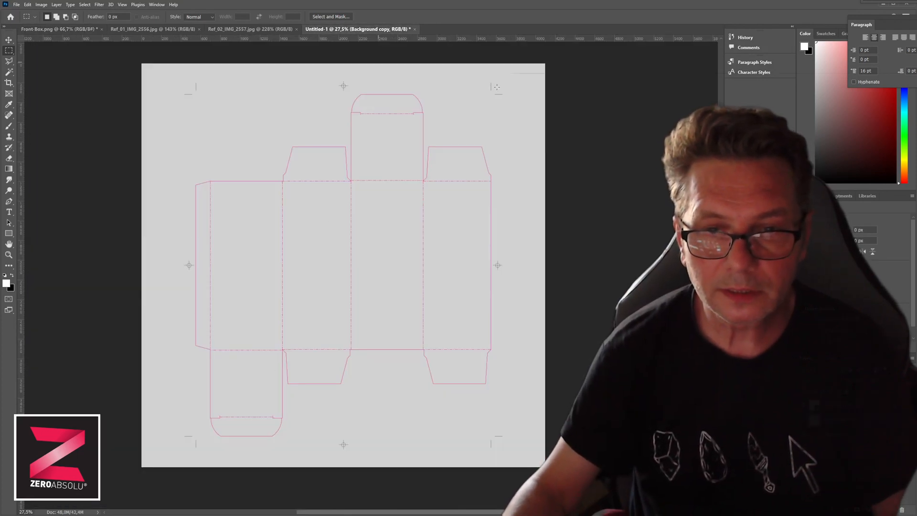
{"action": "left_click", "coordinate": [41, 5]}
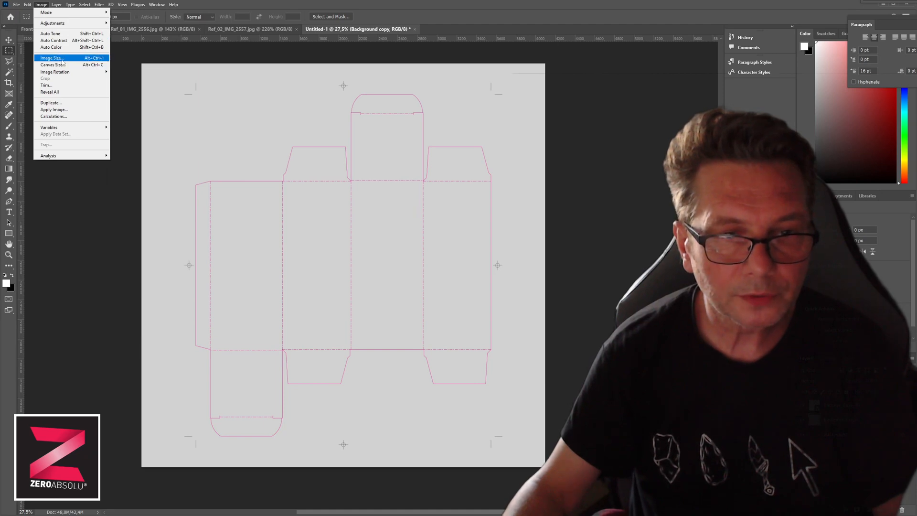
{"action": "mouse_move", "coordinate": [27, 5]}
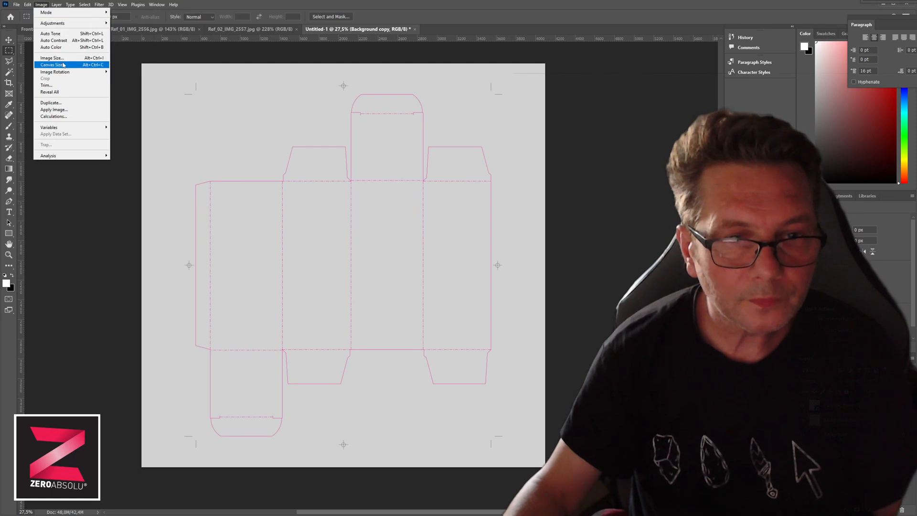
{"action": "mouse_move", "coordinate": [68, 73]}
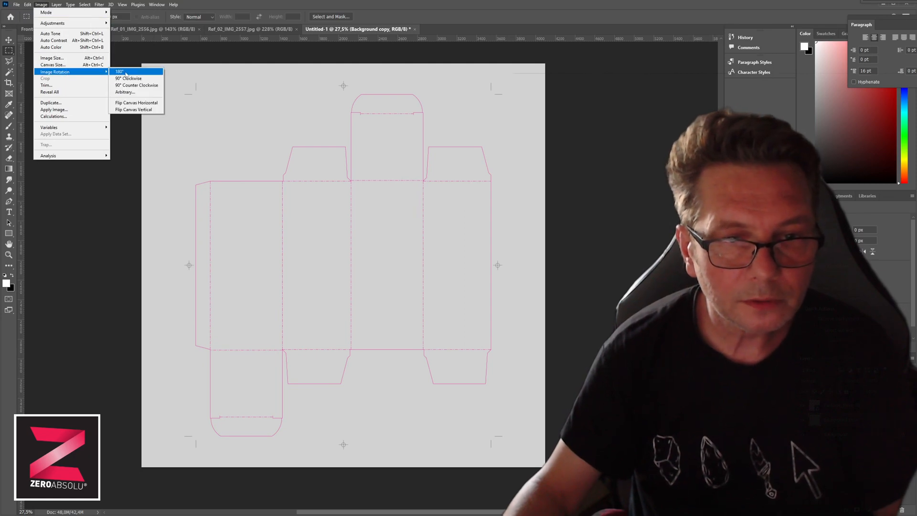
{"action": "left_click", "coordinate": [137, 105]}
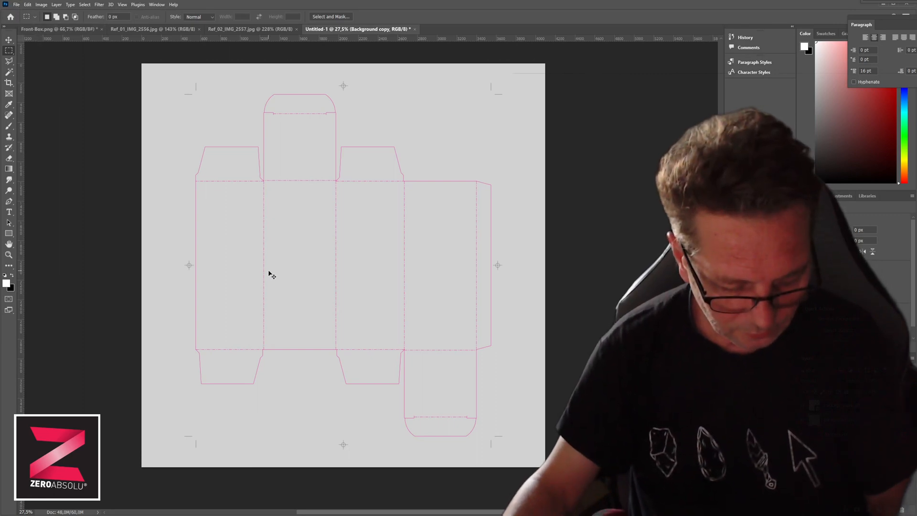
Step: Export the flipped dieline for web as MiniBox_inside.png in the Package Folding folder
{"action": "key", "text": "ctrl+alt+shift+s"}
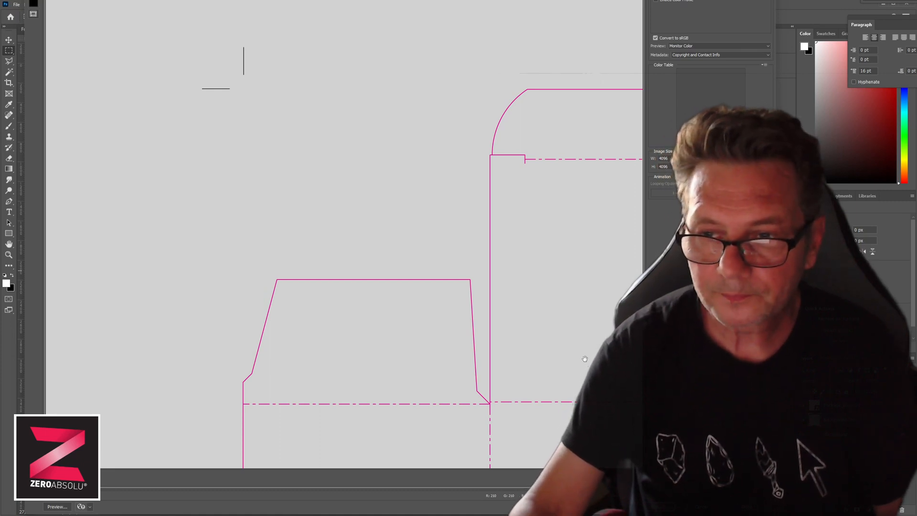
{"action": "key", "text": "Return"}
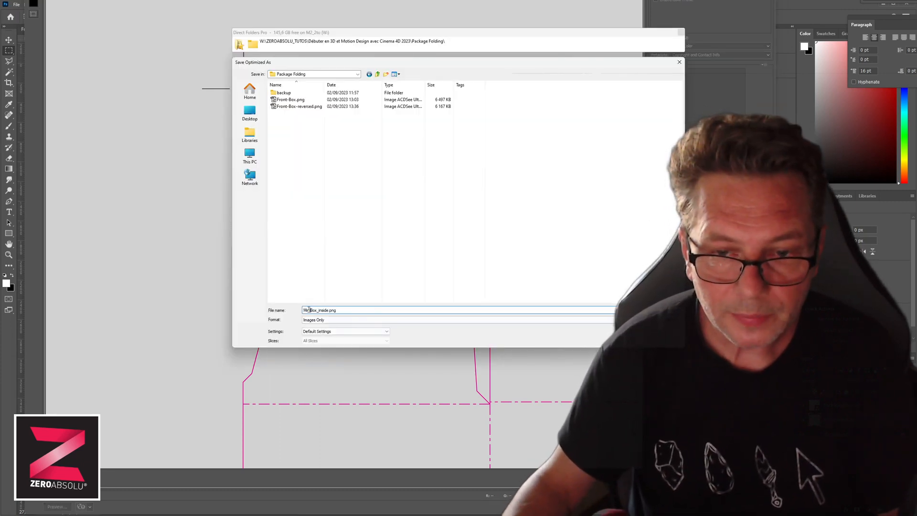
{"action": "key", "text": "Return"}
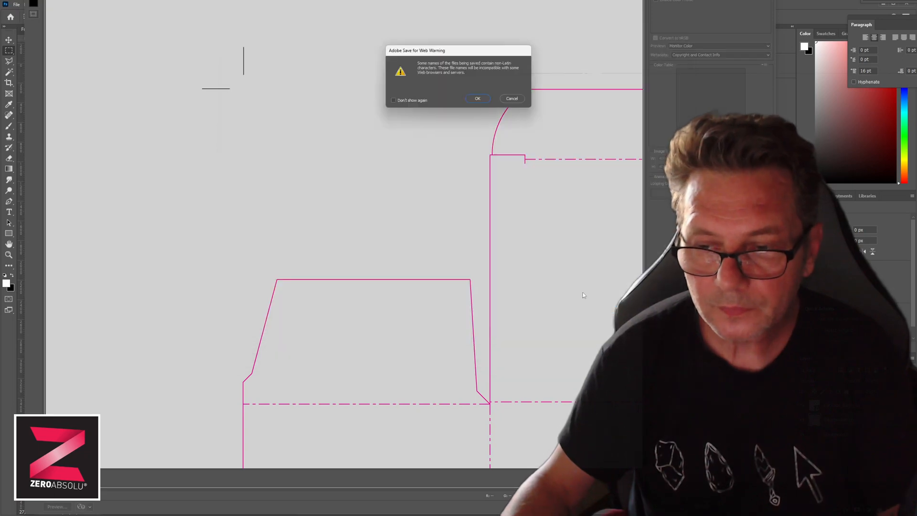
{"action": "left_click", "coordinate": [478, 99]}
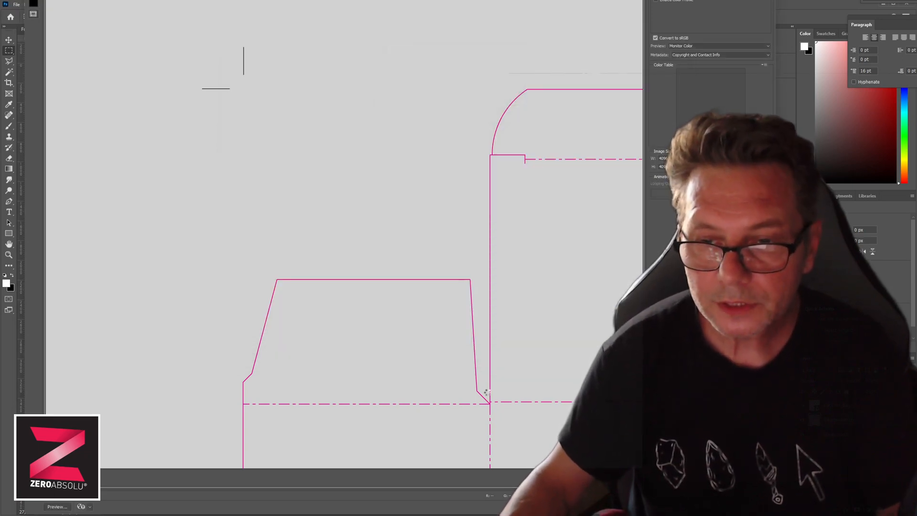
Step: Switch to Cinema 4D, create a new project and maximize its top view
{"action": "key", "text": "alt+Tab"}
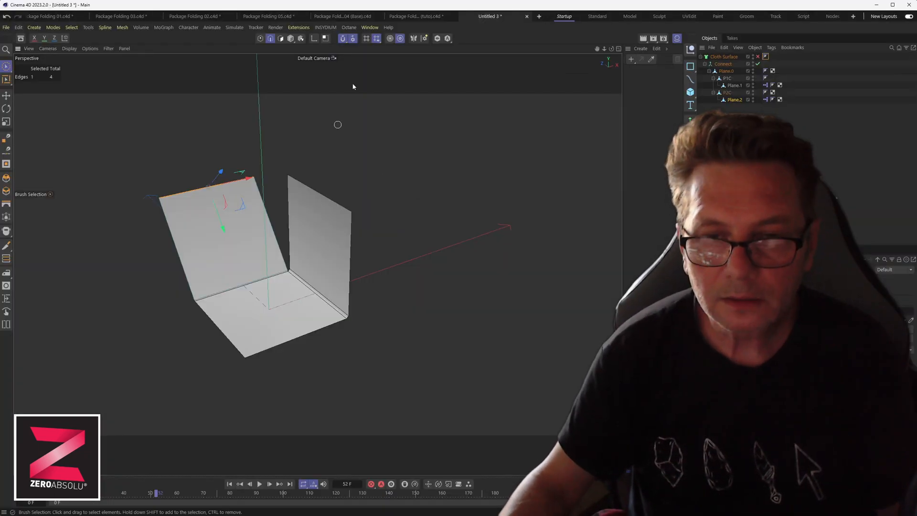
{"action": "left_click", "coordinate": [539, 17]}
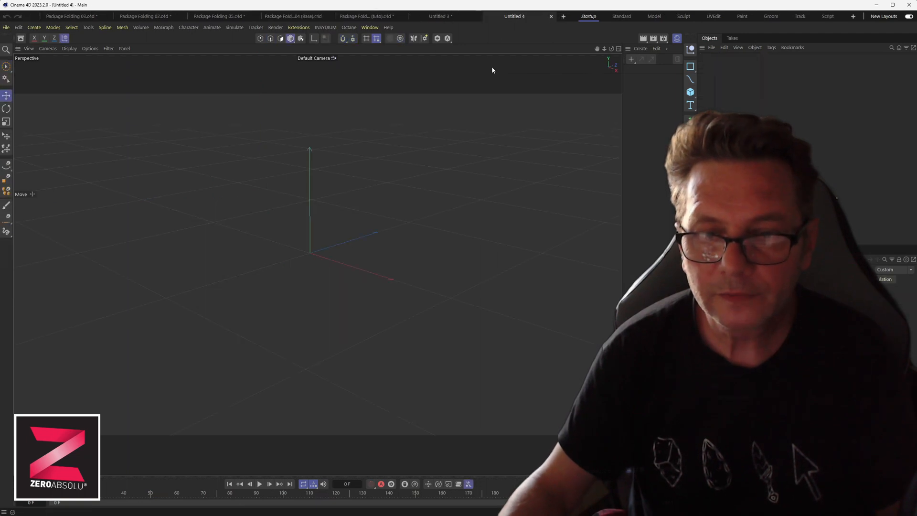
{"action": "middle_click", "coordinate": [295, 180]}
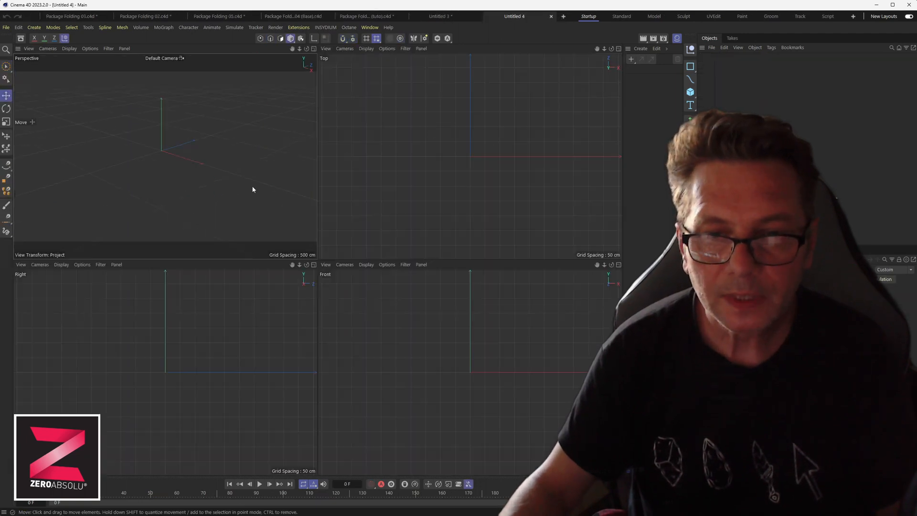
{"action": "middle_click", "coordinate": [410, 140]}
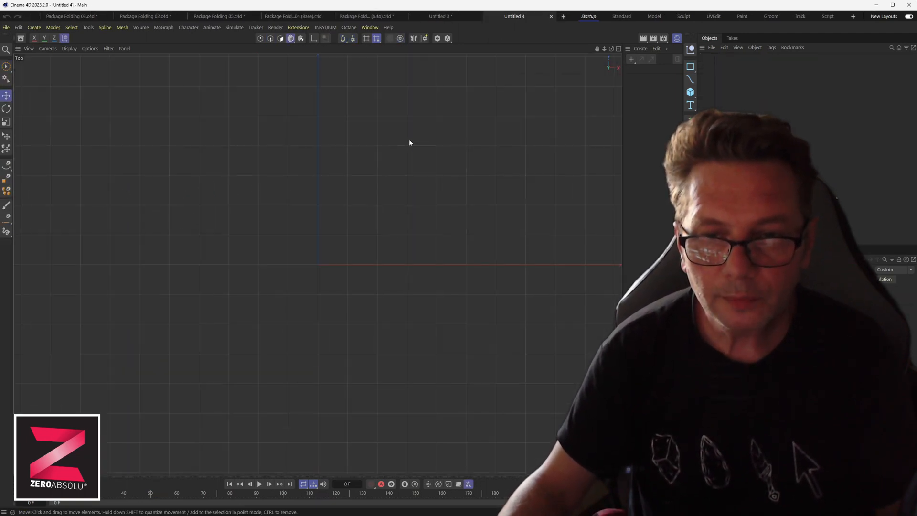
Step: Load MiniBox_inside.png as the background picture of the top view
{"action": "left_click", "coordinate": [28, 49]}
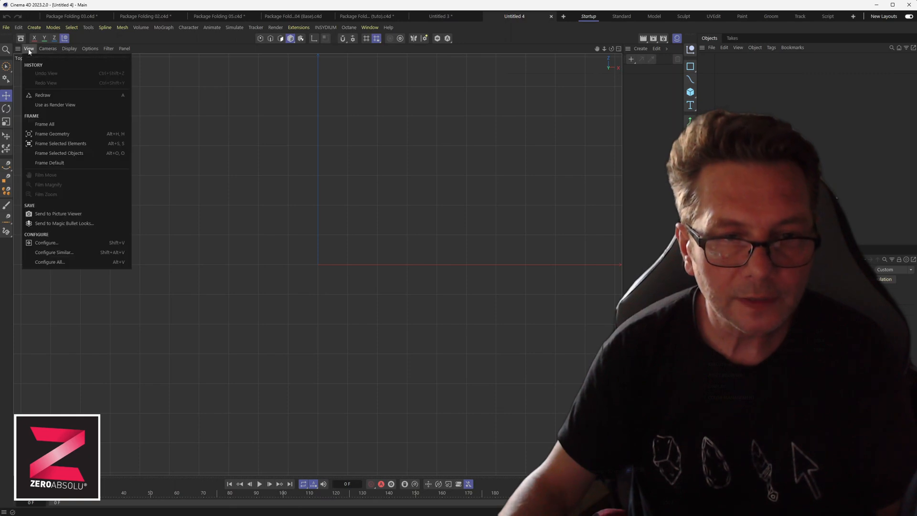
{"action": "left_click", "coordinate": [64, 244]}
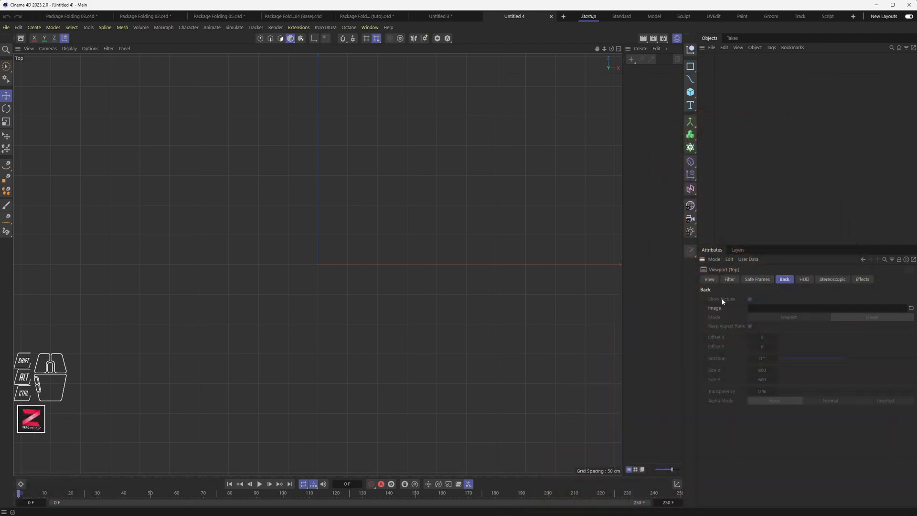
{"action": "left_click", "coordinate": [911, 310]}
{"action": "scroll", "coordinate": [340, 190], "scroll_direction": "down", "scroll_amount": 5}
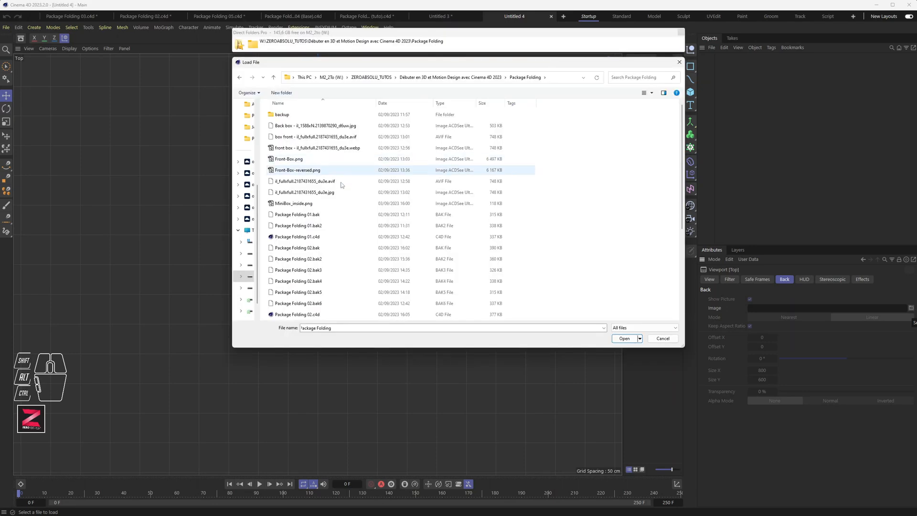
{"action": "scroll", "coordinate": [339, 208], "scroll_direction": "up", "scroll_amount": 5}
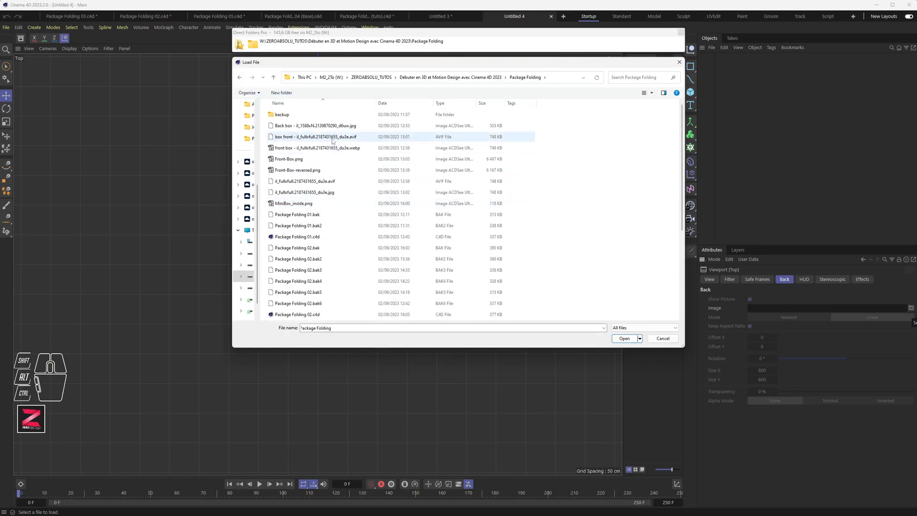
{"action": "left_click", "coordinate": [295, 205]}
{"action": "left_click", "coordinate": [625, 339]}
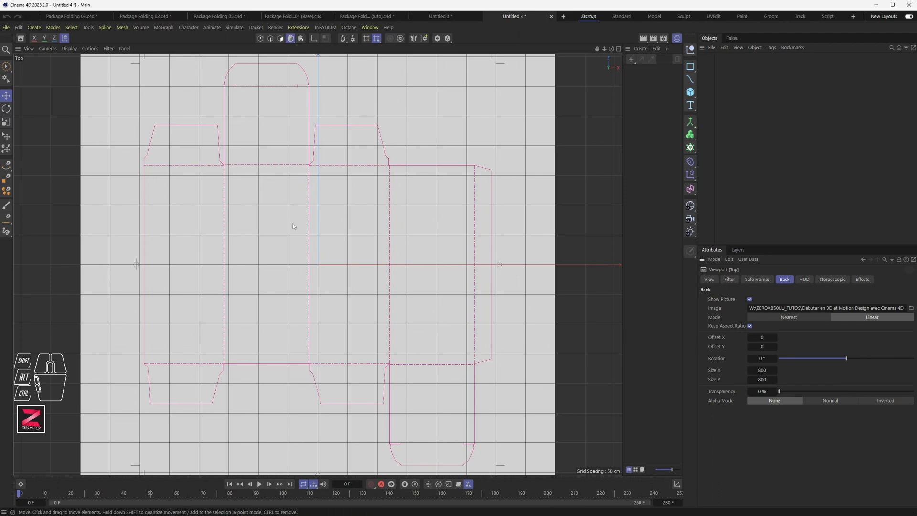
Step: Add a 200 cm cube as a scale reference over the background picture
{"action": "left_click", "coordinate": [691, 92]}
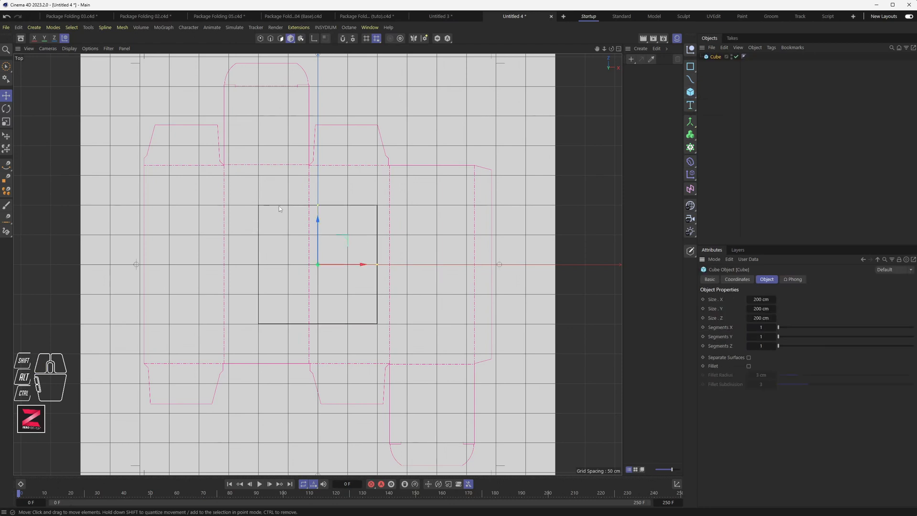
{"action": "left_click", "coordinate": [758, 300]}
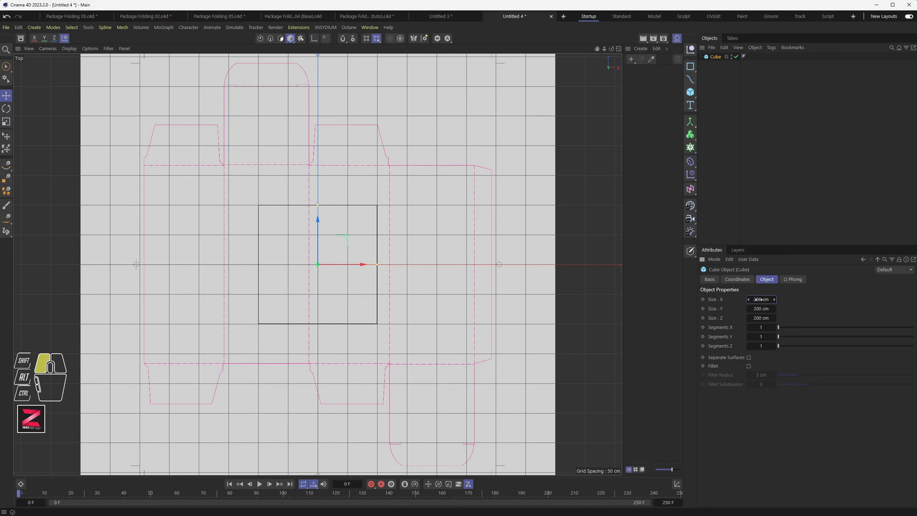
{"action": "left_click", "coordinate": [759, 309]}
{"action": "left_click", "coordinate": [759, 318]}
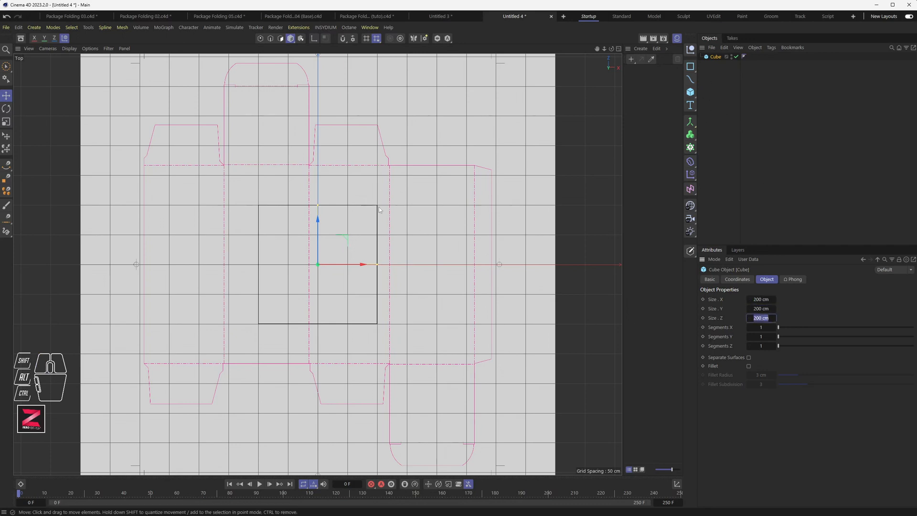
{"action": "left_click", "coordinate": [293, 199]}
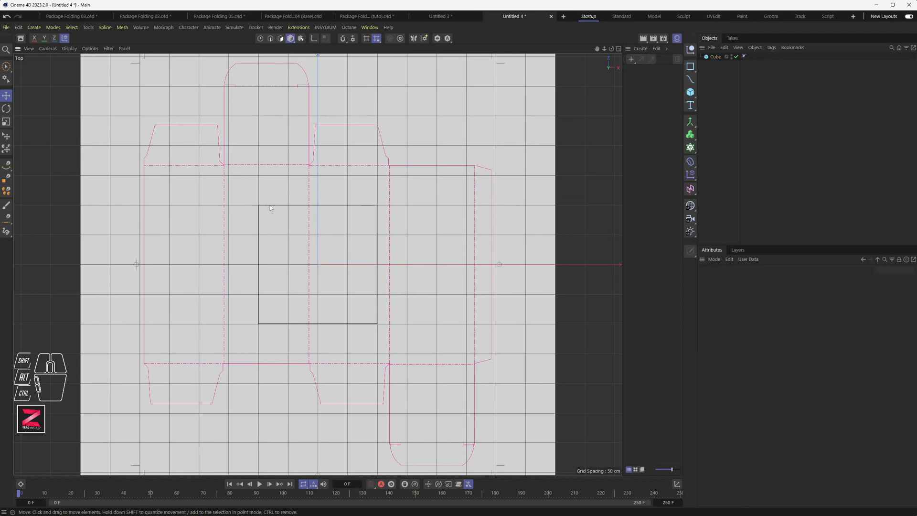
Step: Reduce the top view's background picture to a size of 198 by 198, keeping its aspect ratio
{"action": "key", "text": "shift+v"}
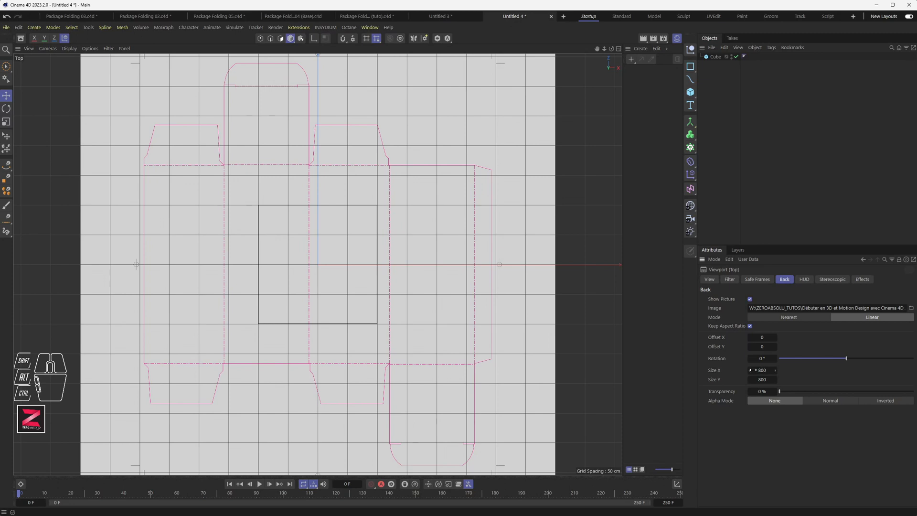
{"action": "left_click_drag", "start_coordinate": [759, 371], "coordinate": [684, 370]}
{"action": "scroll", "coordinate": [320, 276], "scroll_direction": "up", "scroll_amount": 5}
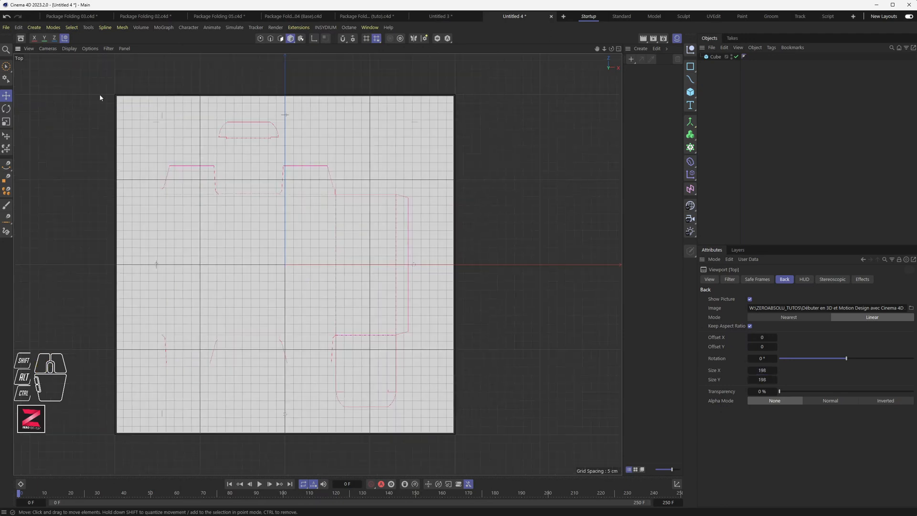
{"action": "left_click", "coordinate": [712, 56]}
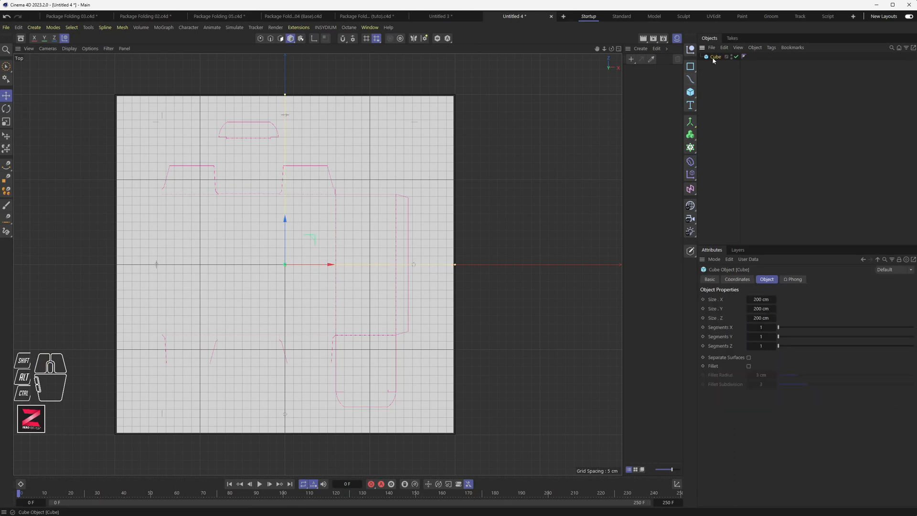
{"action": "left_click_drag", "start_coordinate": [321, 242], "coordinate": [326, 227]}
{"action": "key", "text": "ctrl+z"}
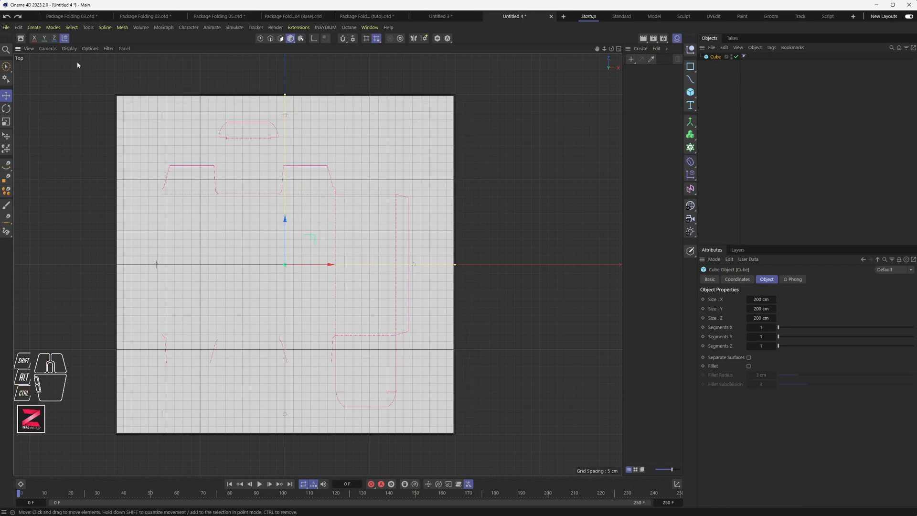
Step: Set the top view's display to Gouraud shading and disable the reference cube
{"action": "left_click", "coordinate": [70, 48]}
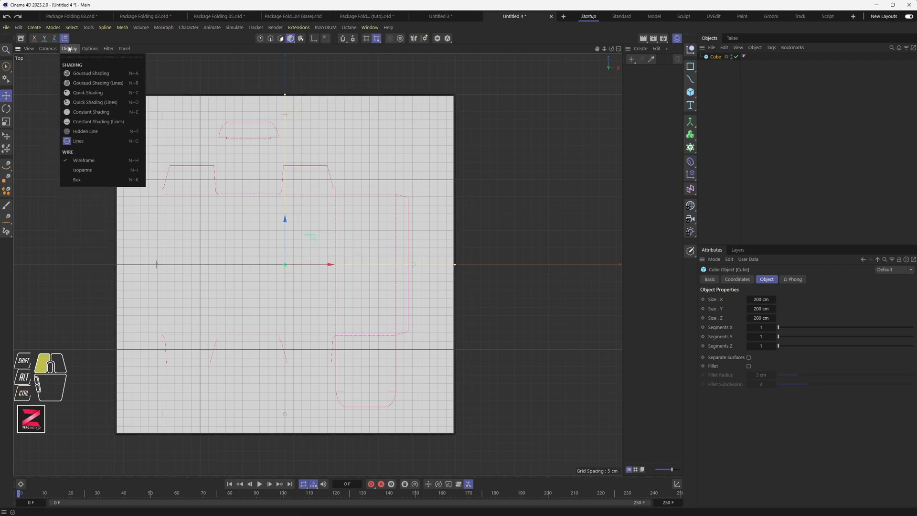
{"action": "left_click", "coordinate": [72, 83]}
{"action": "left_click_drag", "start_coordinate": [317, 242], "coordinate": [452, 318]}
{"action": "key", "text": "ctrl+z"}
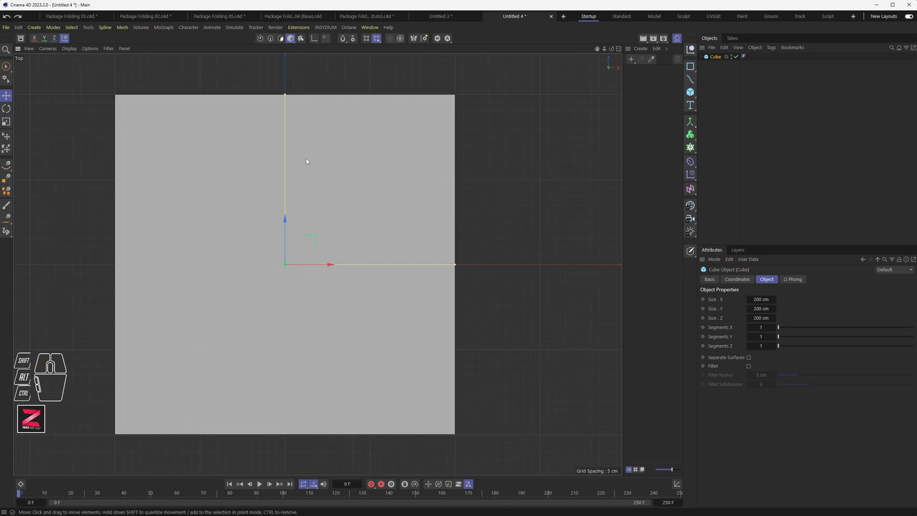
{"action": "left_click", "coordinate": [736, 57]}
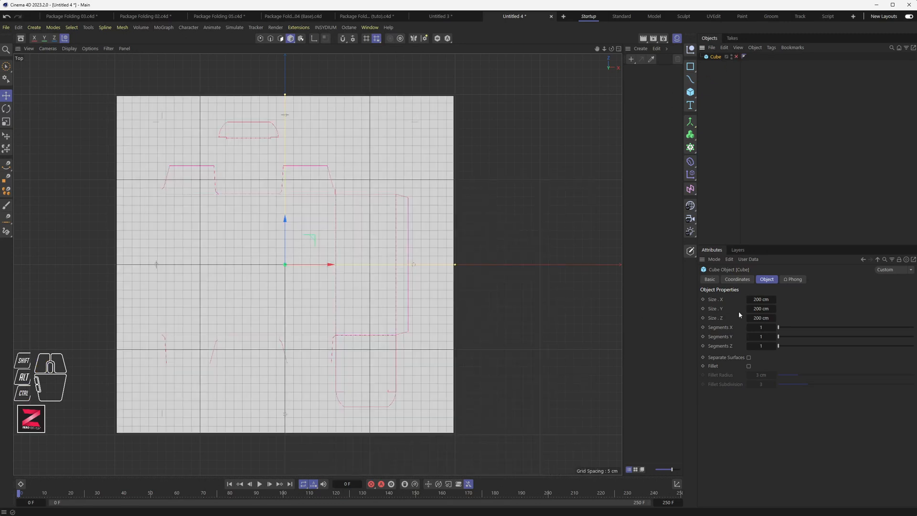
Step: Set the top view's background picture size to 100 by 100, keeping its aspect ratio
{"action": "key", "text": "shift+v"}
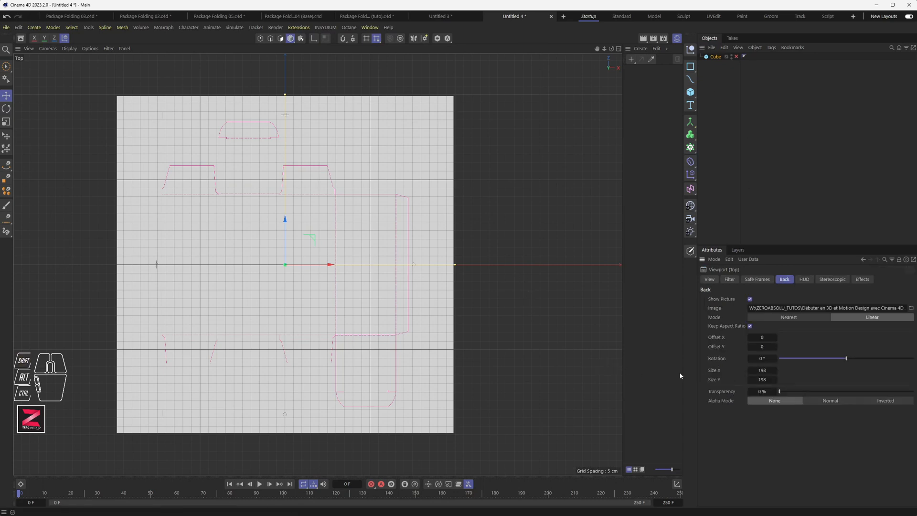
{"action": "left_click", "coordinate": [764, 370]}
{"action": "type", "text": "100"}
{"action": "key", "text": "Return"}
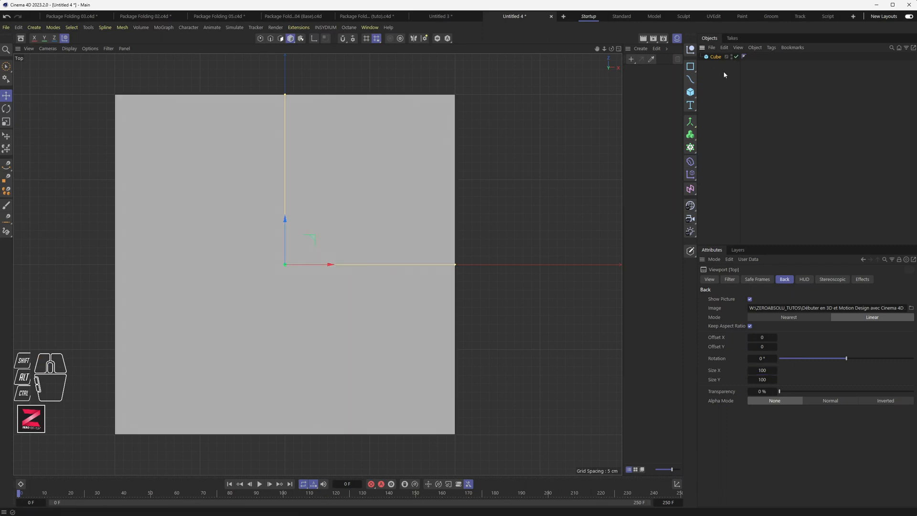
Step: Resize the reference cube to 100 cm on the X, Y and Z axes
{"action": "left_click", "coordinate": [715, 56]}
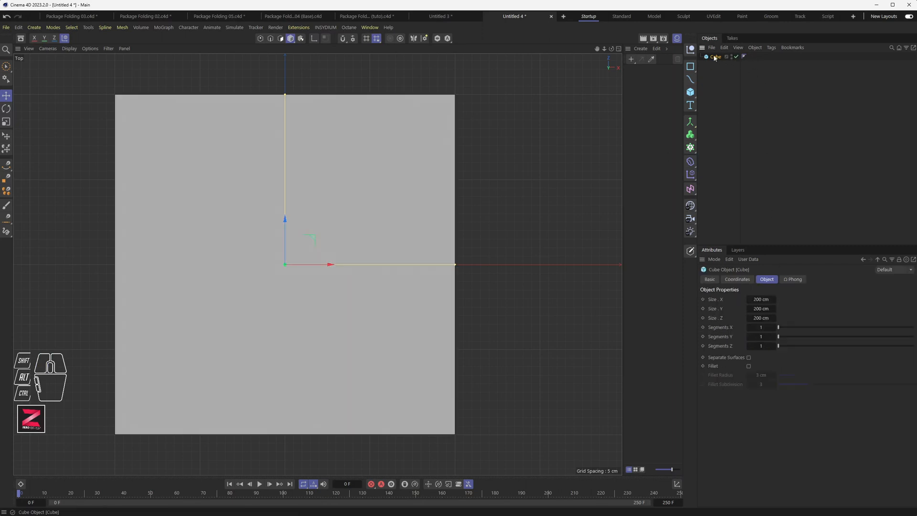
{"action": "double_click", "coordinate": [762, 299]}
{"action": "type", "text": "10"}
{"action": "key", "text": "Return"}
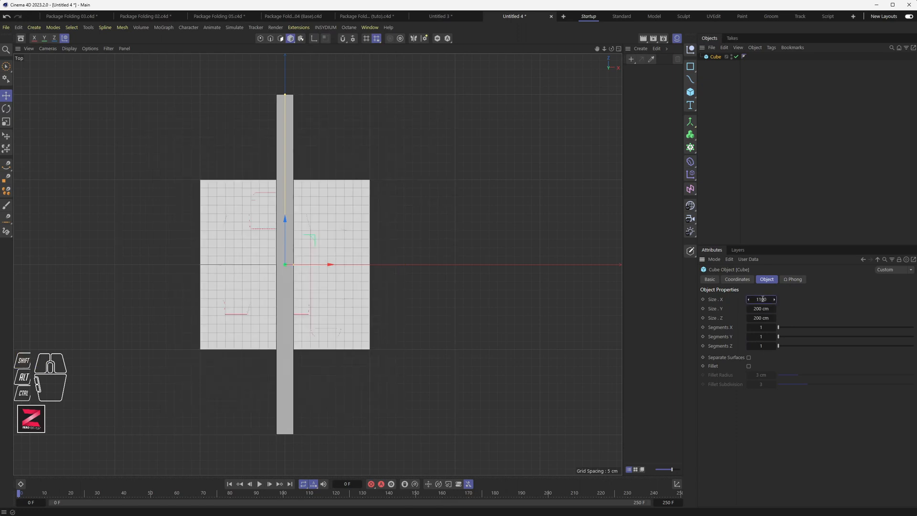
{"action": "type", "text": "100"}
{"action": "key", "text": "Return"}
{"action": "key", "text": "Tab"}
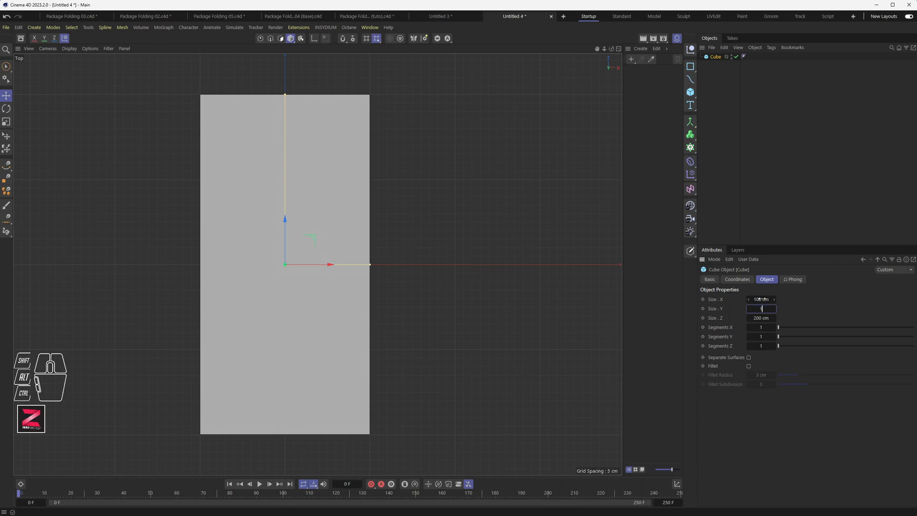
{"action": "type", "text": "100"}
{"action": "key", "text": "Tab"}
{"action": "type", "text": "100"}
{"action": "key", "text": "Return"}
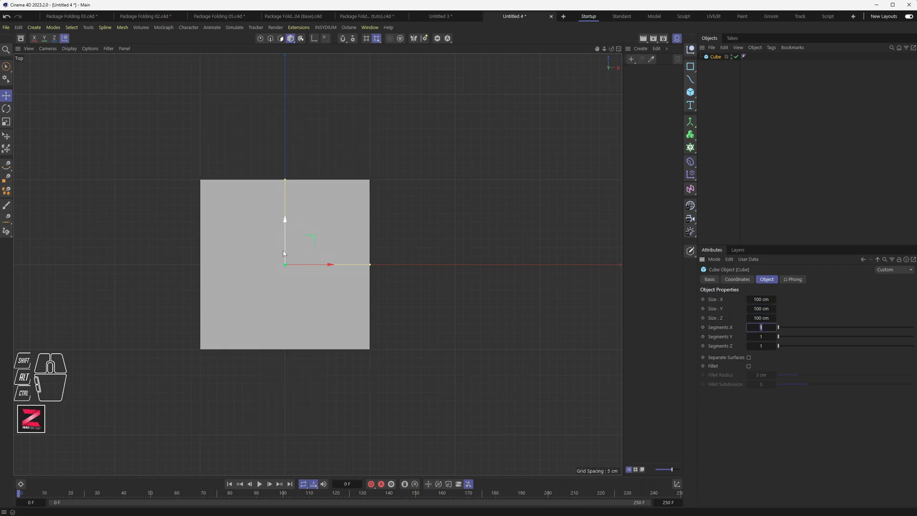
Step: Move the cube off the background picture to compare their sizes, and undo the move
{"action": "left_click_drag", "start_coordinate": [331, 237], "coordinate": [416, 214]}
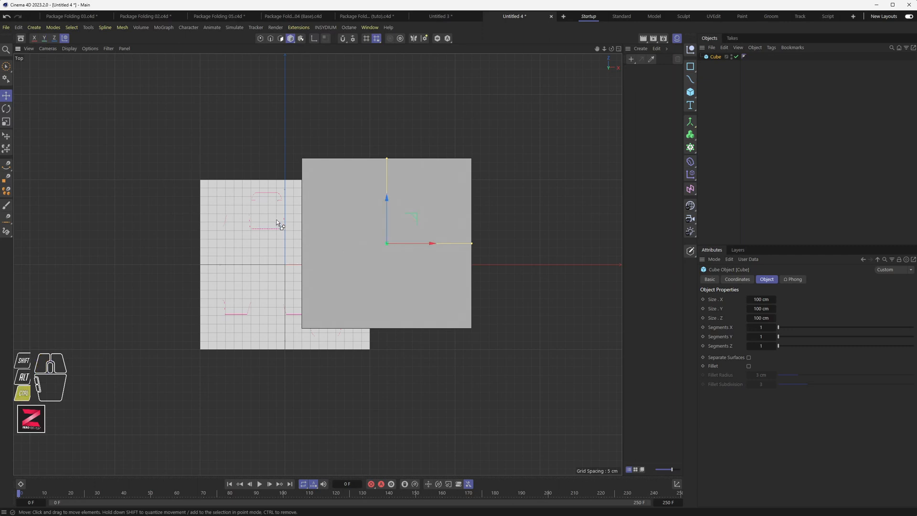
{"action": "key", "text": "ctrl+z"}
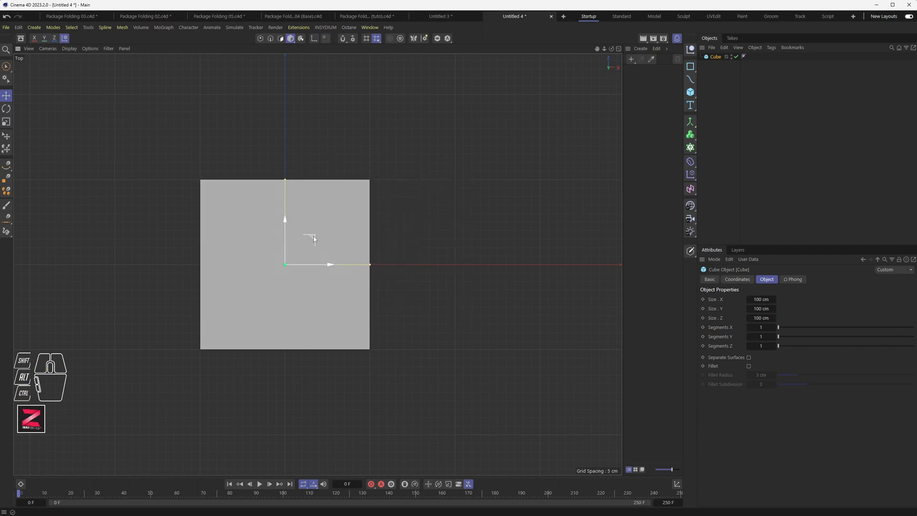
{"action": "left_click_drag", "start_coordinate": [317, 236], "coordinate": [478, 235]}
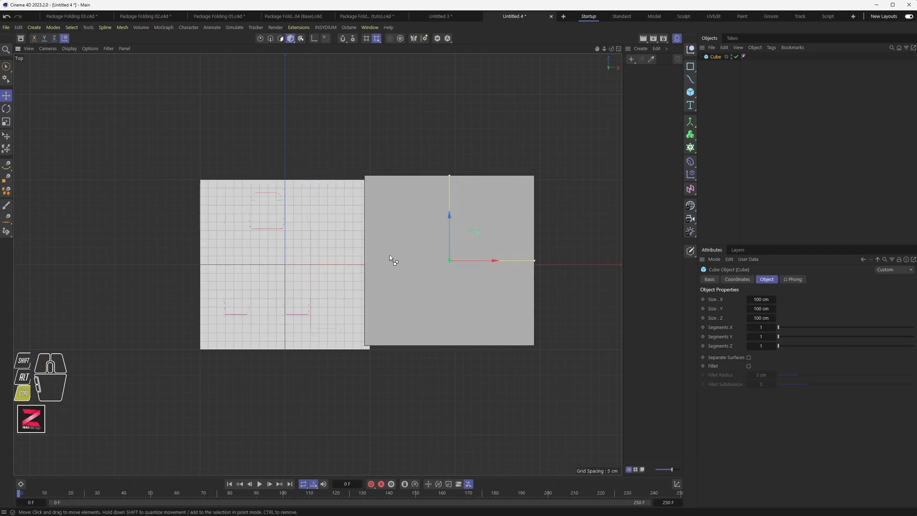
{"action": "key", "text": "ctrl+z"}
Step: Disable the reference cube to check the dieline beneath it, and delete the cube
{"action": "scroll", "coordinate": [280, 253], "scroll_direction": "up", "scroll_amount": 5}
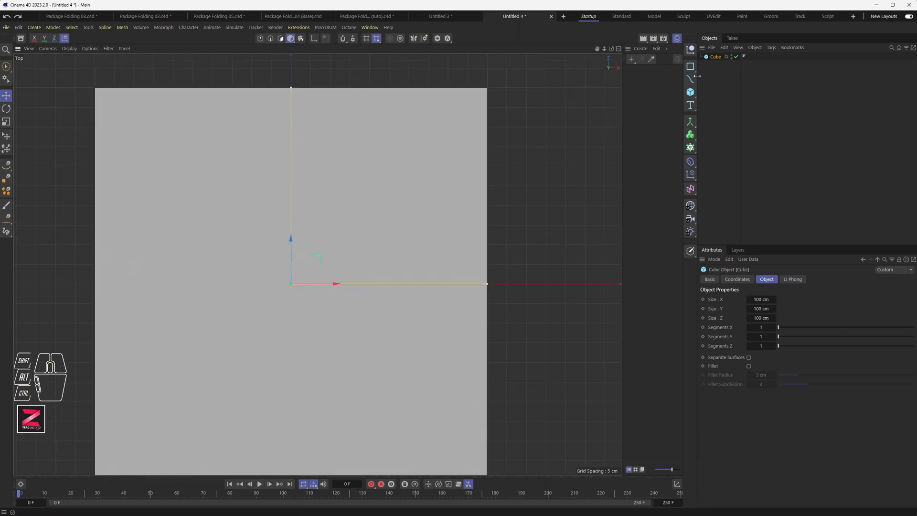
{"action": "left_click", "coordinate": [736, 57]}
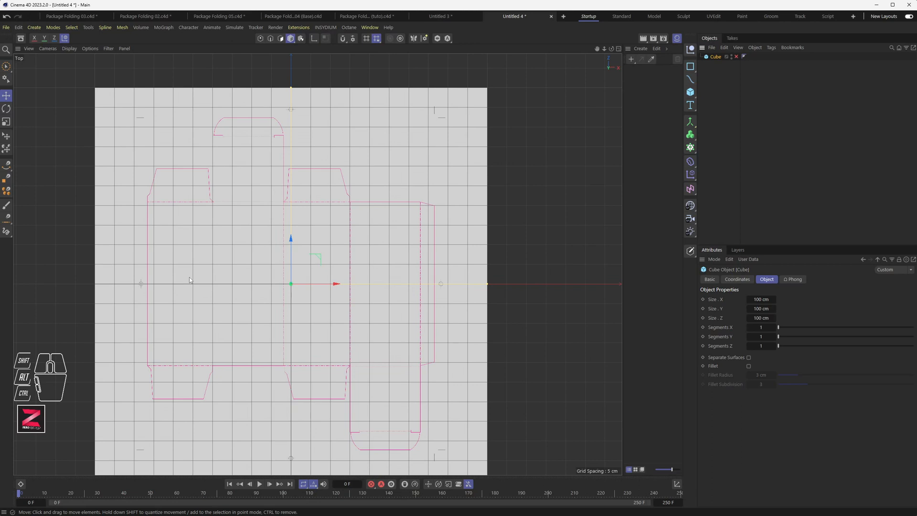
{"action": "scroll", "coordinate": [189, 277], "scroll_direction": "down", "scroll_amount": 1}
{"action": "middle_click_drag", "start_coordinate": [225, 286], "coordinate": [266, 271], "text": "alt"}
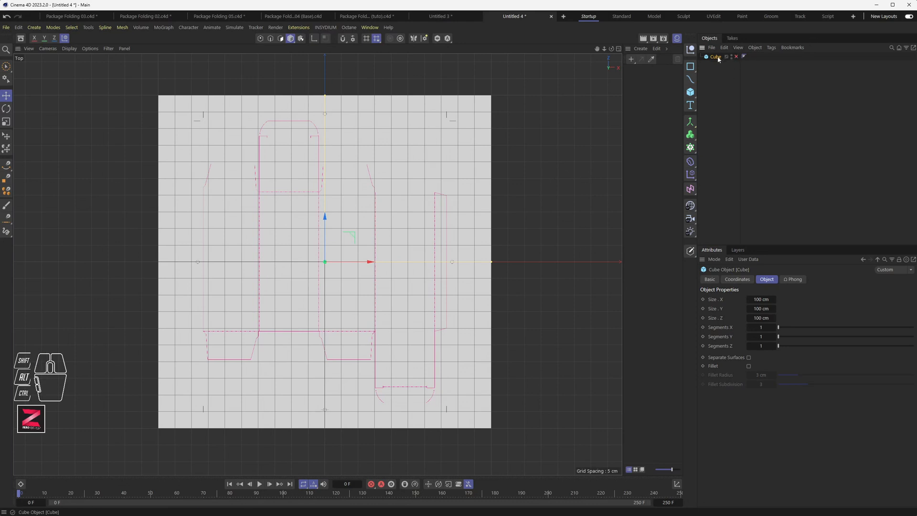
{"action": "key", "text": "Delete"}
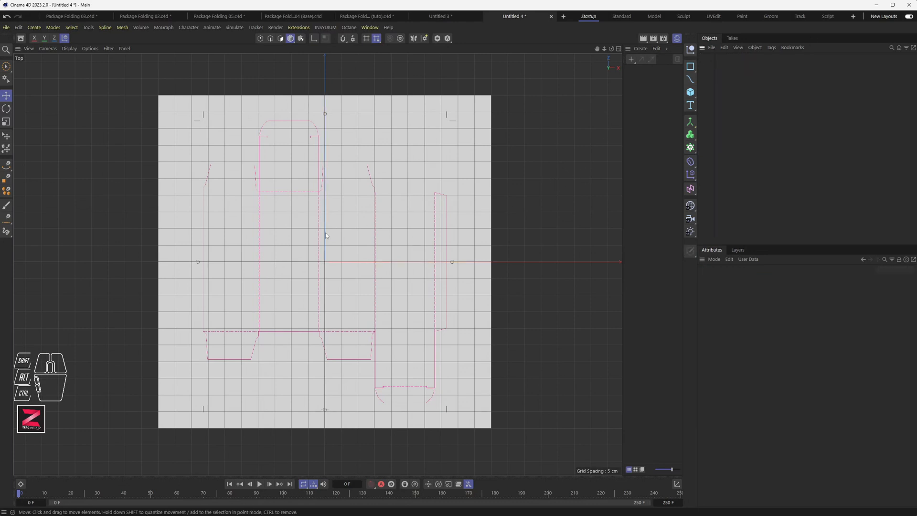
Step: Hide the grid in the top view so only the dieline picture and the world axes show
{"action": "scroll", "coordinate": [320, 244], "scroll_direction": "up", "scroll_amount": 2}
{"action": "scroll", "coordinate": [229, 224], "scroll_direction": "up", "scroll_amount": 2}
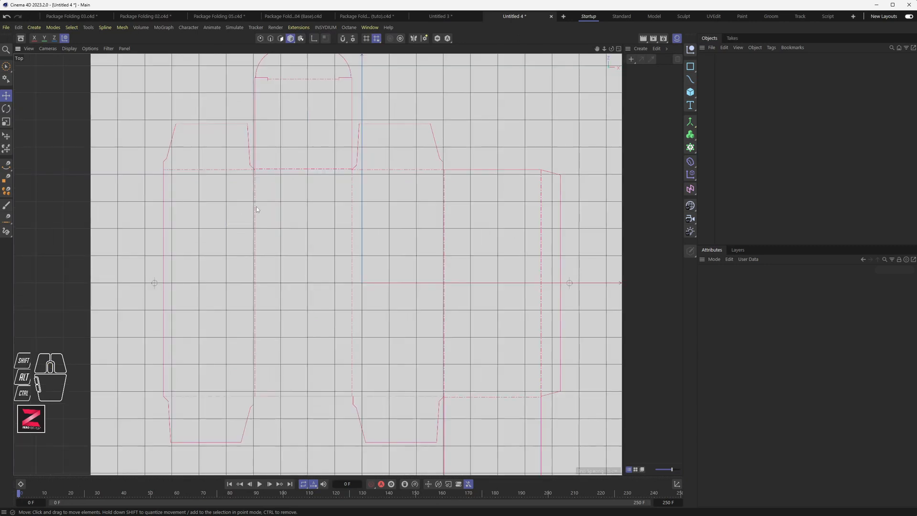
{"action": "scroll", "coordinate": [263, 212], "scroll_direction": "down", "scroll_amount": 2}
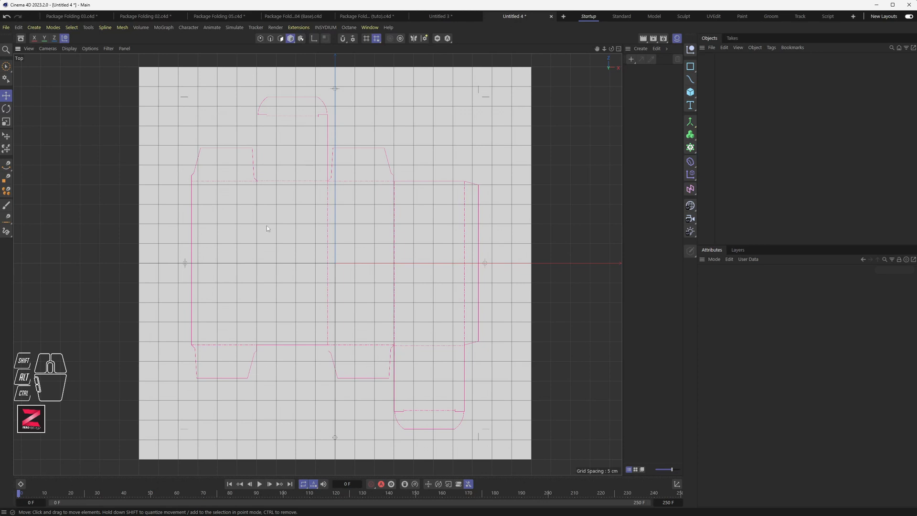
{"action": "left_click", "coordinate": [90, 49]}
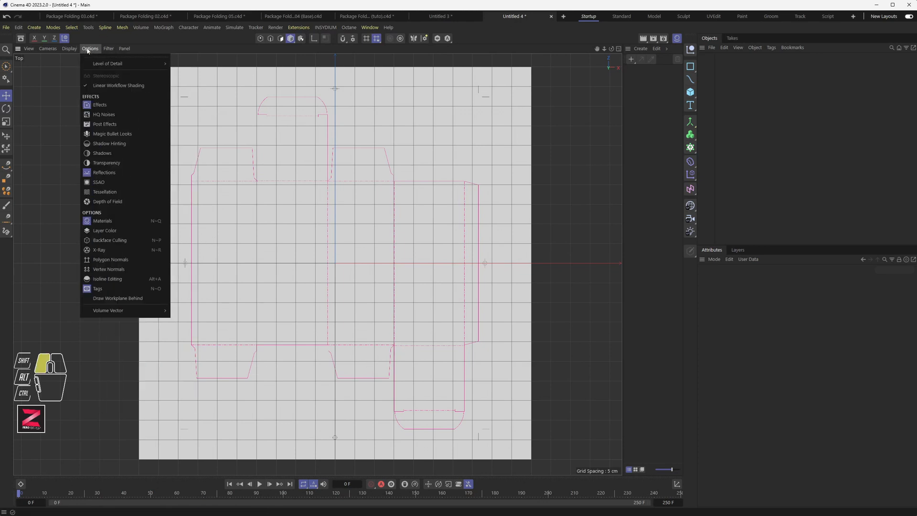
{"action": "left_click", "coordinate": [119, 106]}
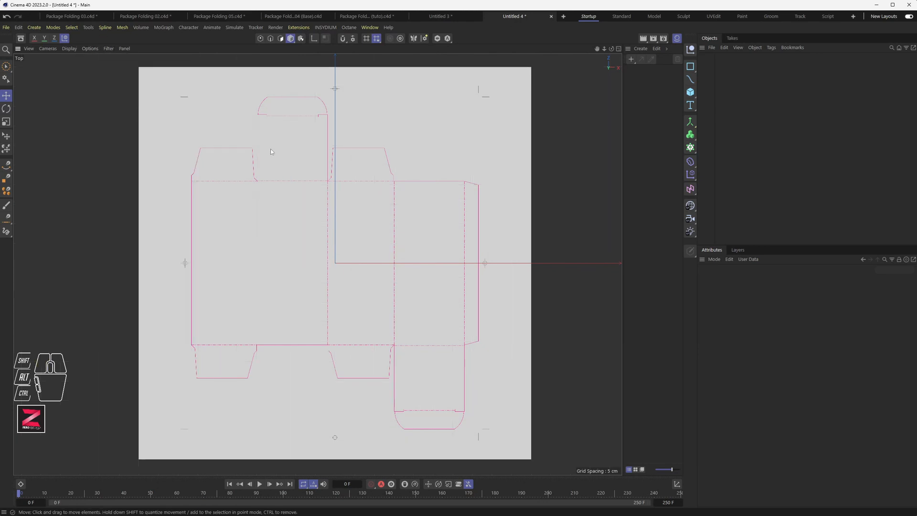
{"action": "scroll", "coordinate": [263, 156], "scroll_direction": "up", "scroll_amount": 3}
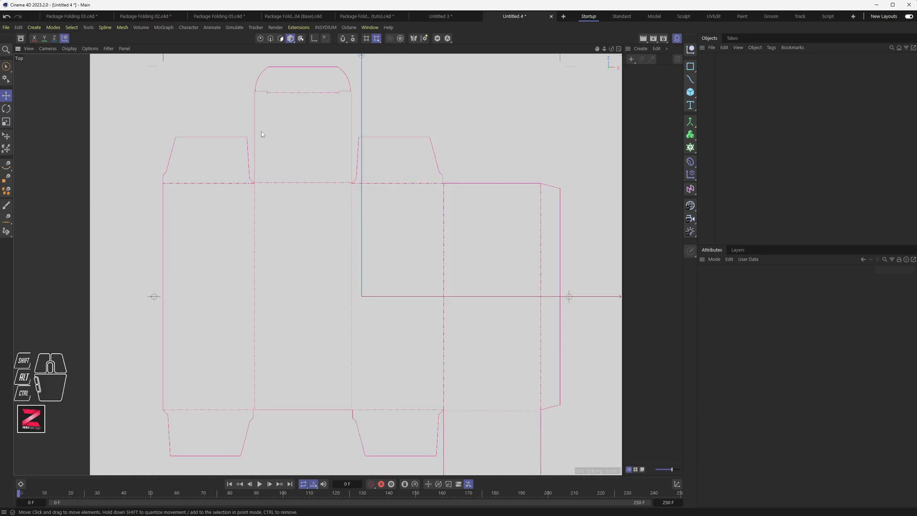
{"action": "middle_click_drag", "start_coordinate": [281, 298], "coordinate": [280, 260], "text": "alt"}
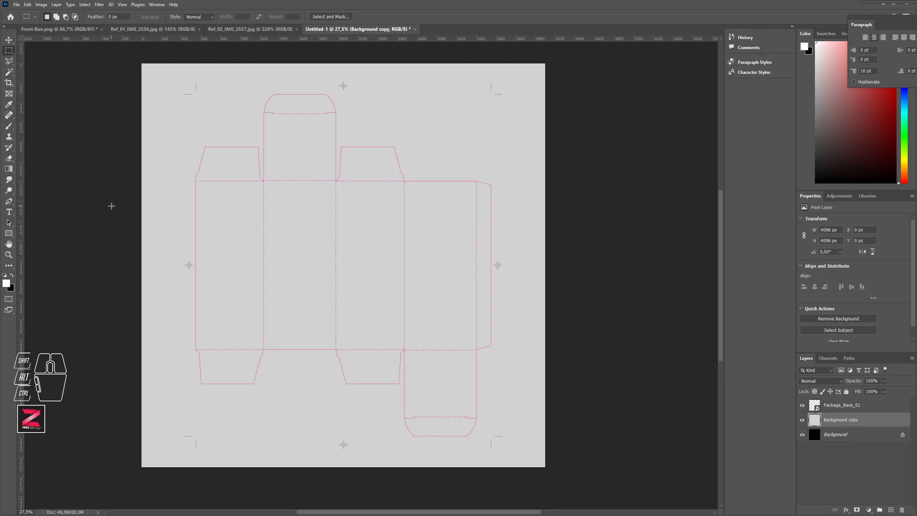
Step: Switch to Photoshop and add a black text label F01 in the middle of the rightmost main panel of the dieline
{"action": "left_click", "coordinate": [9, 213]}
{"action": "left_click", "coordinate": [12, 275]}
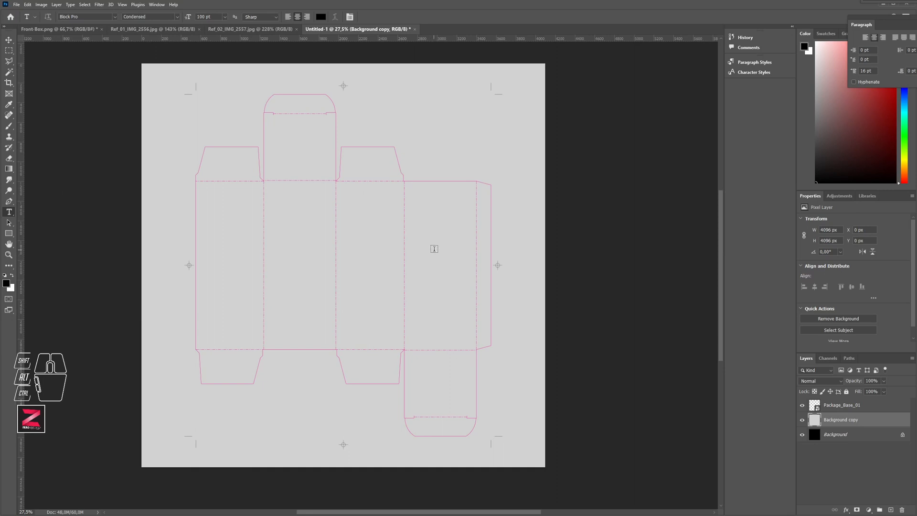
{"action": "left_click_drag", "start_coordinate": [434, 249], "coordinate": [450, 273]}
{"action": "key", "text": "ctrl+Return"}
{"action": "left_click", "coordinate": [437, 255]}
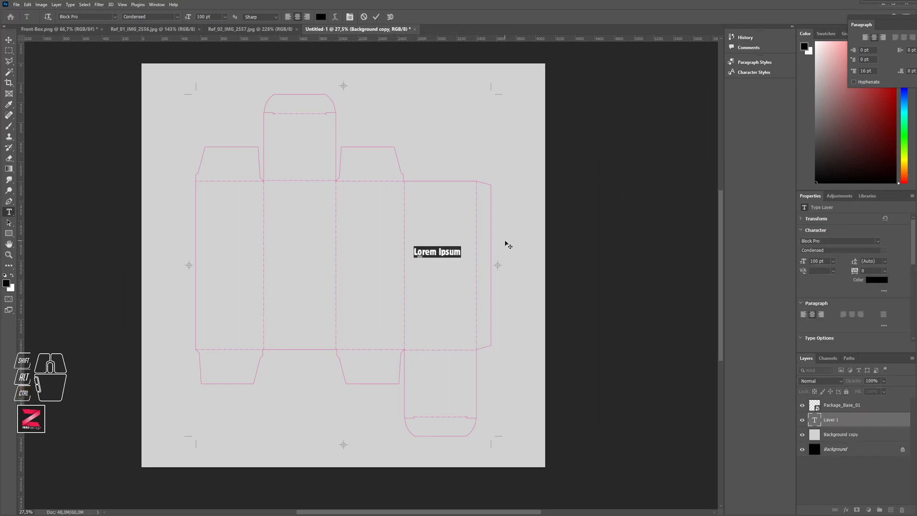
{"action": "type", "text": "F01"}
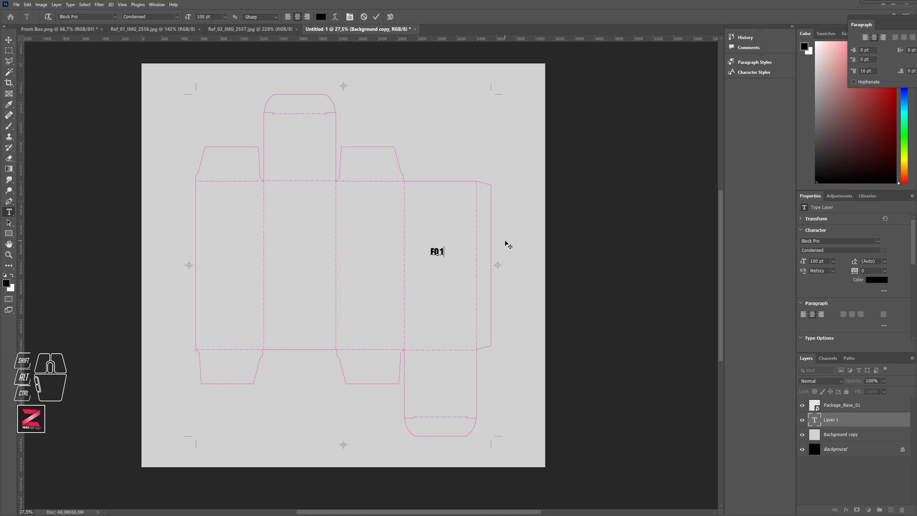
{"action": "left_click_drag", "start_coordinate": [436, 252], "coordinate": [443, 260], "text": "ctrl"}
{"action": "left_click", "coordinate": [9, 50]}
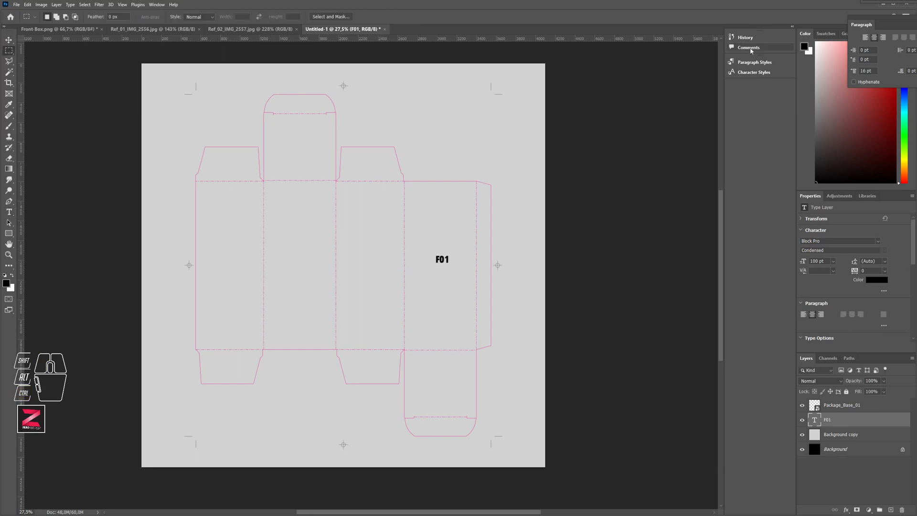
Step: Change the F01 label's font to AmsiPro-Bold
{"action": "left_click", "coordinate": [751, 74]}
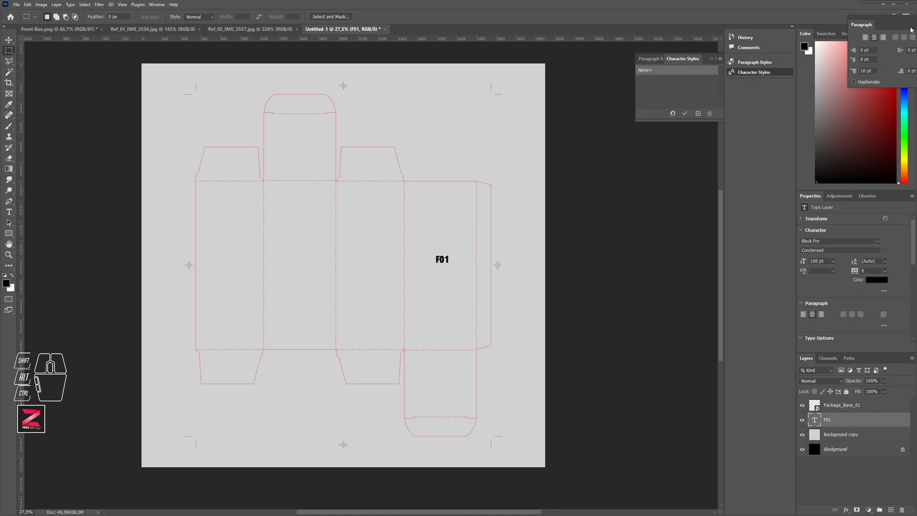
{"action": "left_click_drag", "start_coordinate": [911, 30], "coordinate": [741, 180]}
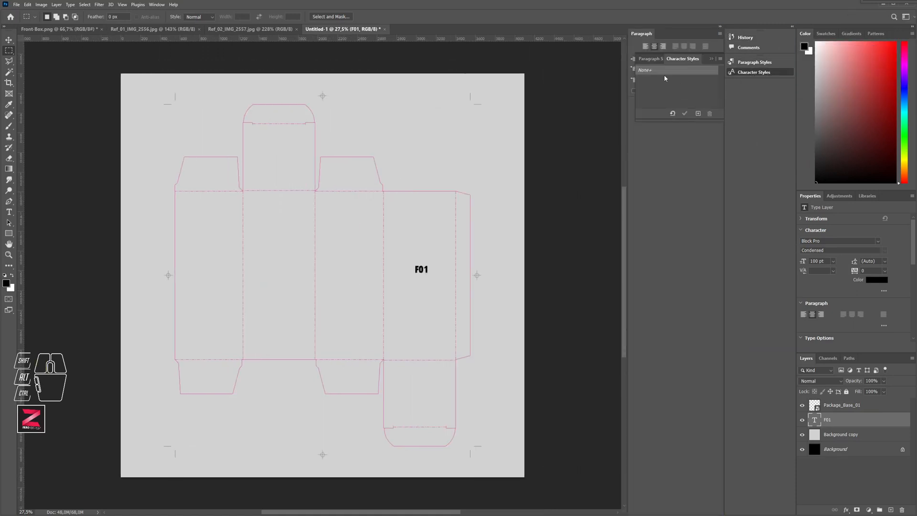
{"action": "left_click_drag", "start_coordinate": [683, 60], "coordinate": [734, 107]}
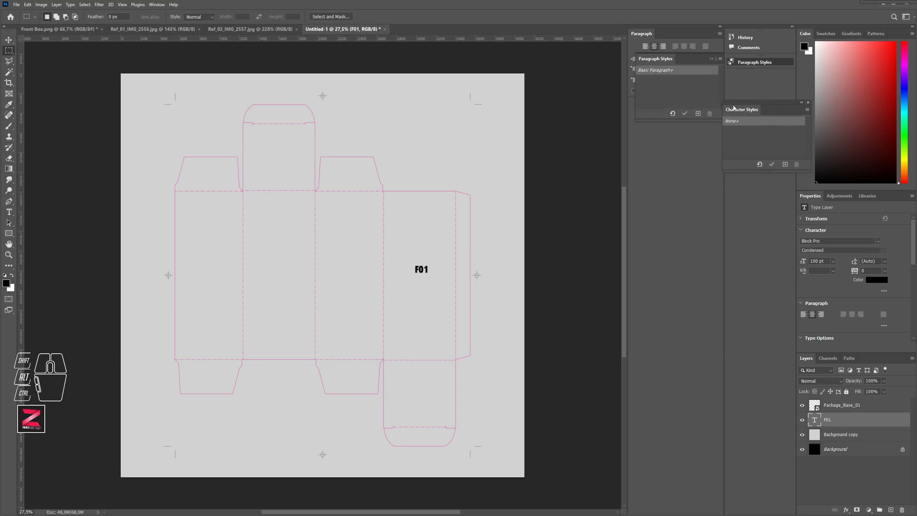
{"action": "left_click_drag", "start_coordinate": [643, 39], "coordinate": [670, 188]}
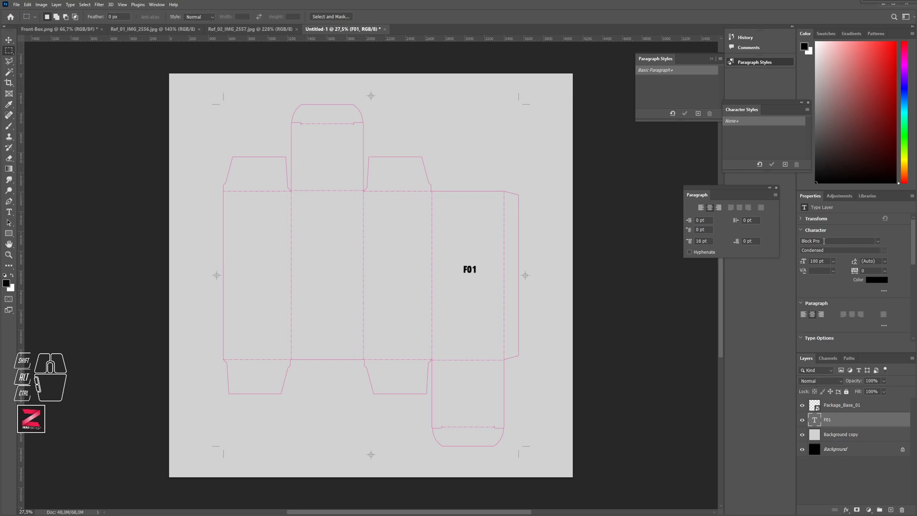
{"action": "left_click", "coordinate": [879, 240]}
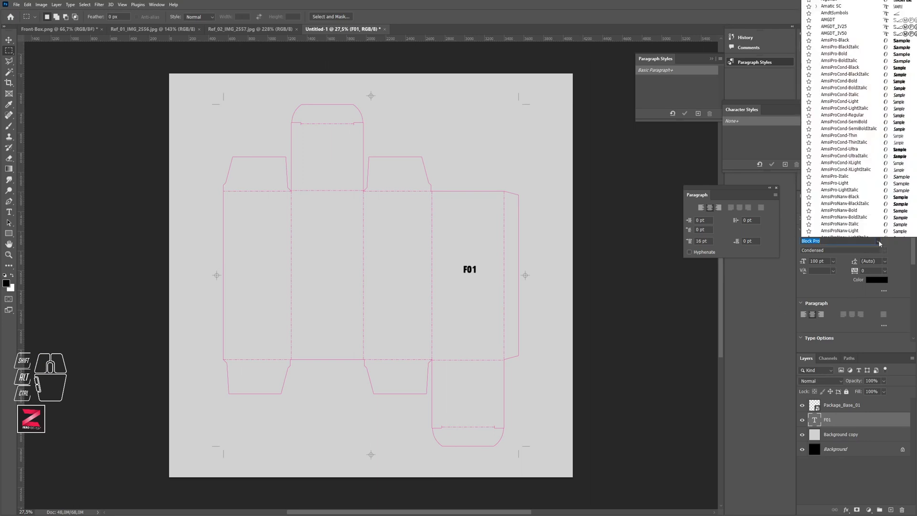
{"action": "left_click", "coordinate": [841, 55]}
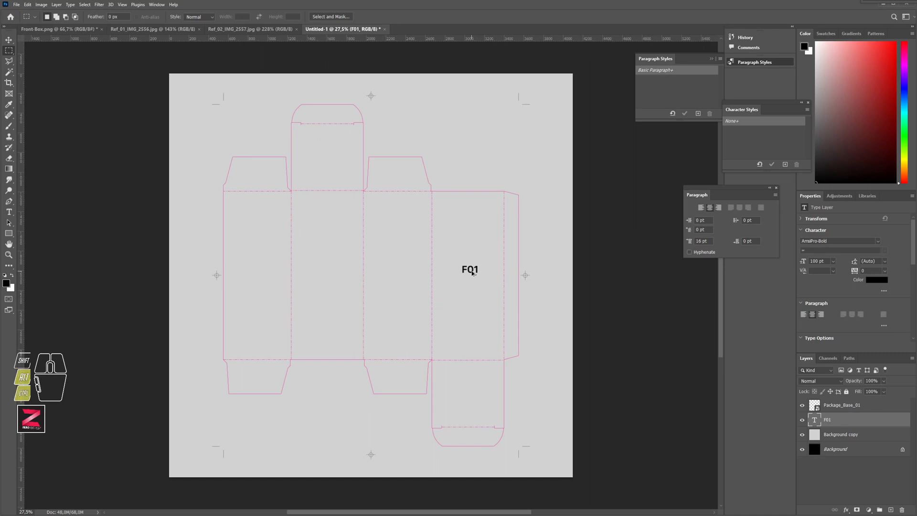
Step: Duplicate the F01 label onto the other three main panels and change the copy next to the original to F02
{"action": "left_click_drag", "start_coordinate": [472, 273], "coordinate": [261, 273], "text": "ctrl+alt"}
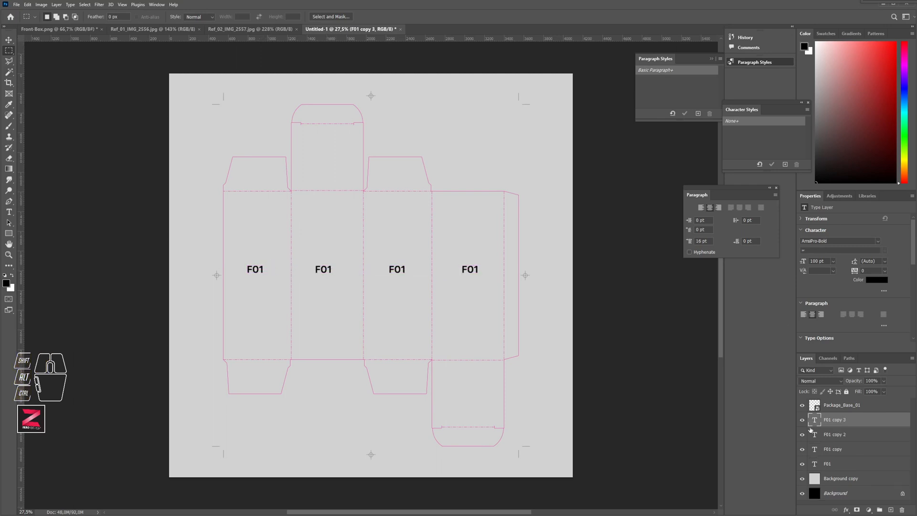
{"action": "double_click", "coordinate": [815, 450]}
{"action": "left_click_drag", "start_coordinate": [400, 271], "coordinate": [414, 271]}
{"action": "type", "text": "2"}
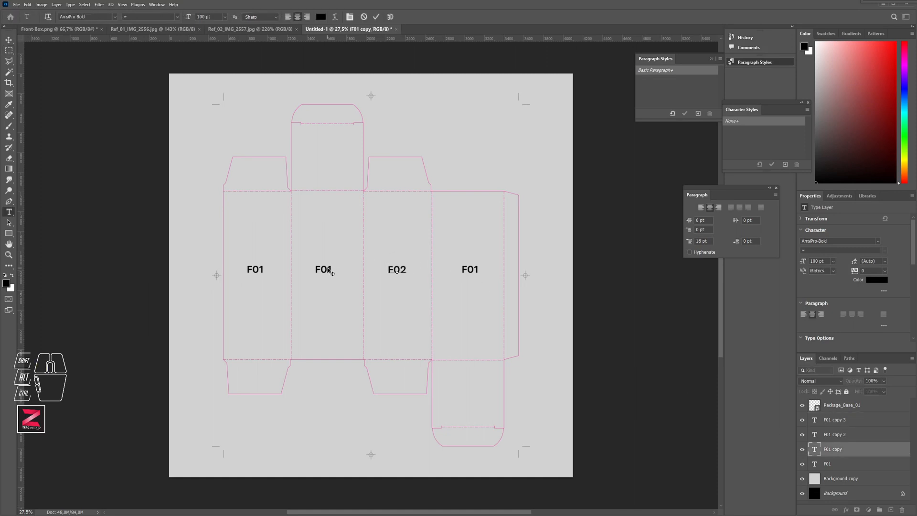
Step: Change the label on the second main panel from the left to F03
{"action": "left_click", "coordinate": [326, 275]}
{"action": "double_click", "coordinate": [323, 270]}
{"action": "left_click", "coordinate": [341, 272]}
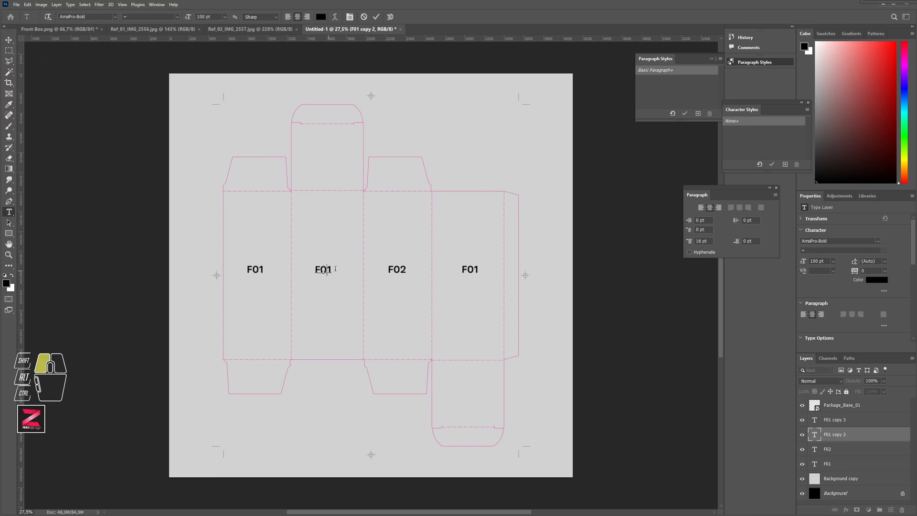
{"action": "key", "text": "BackSpace"}
{"action": "type", "text": "3"}
Step: Change the label on the leftmost main panel to F04
{"action": "double_click", "coordinate": [816, 424]}
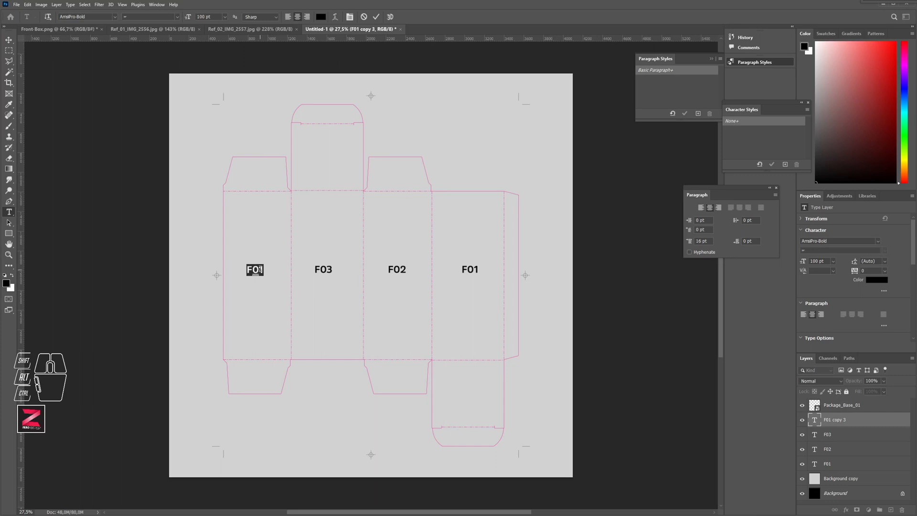
{"action": "left_click_drag", "start_coordinate": [259, 271], "coordinate": [276, 271]}
{"action": "type", "text": "3"}
{"action": "key", "text": "BackSpace"}
{"action": "type", "text": "4"}
{"action": "key", "text": "ctrl+alt"}
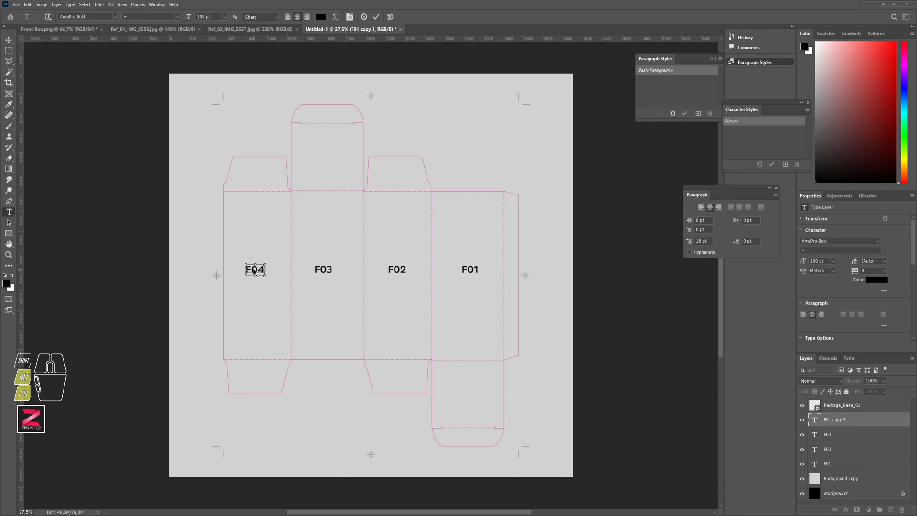
{"action": "left_click_drag", "start_coordinate": [253, 270], "coordinate": [322, 158], "text": "ctrl+alt"}
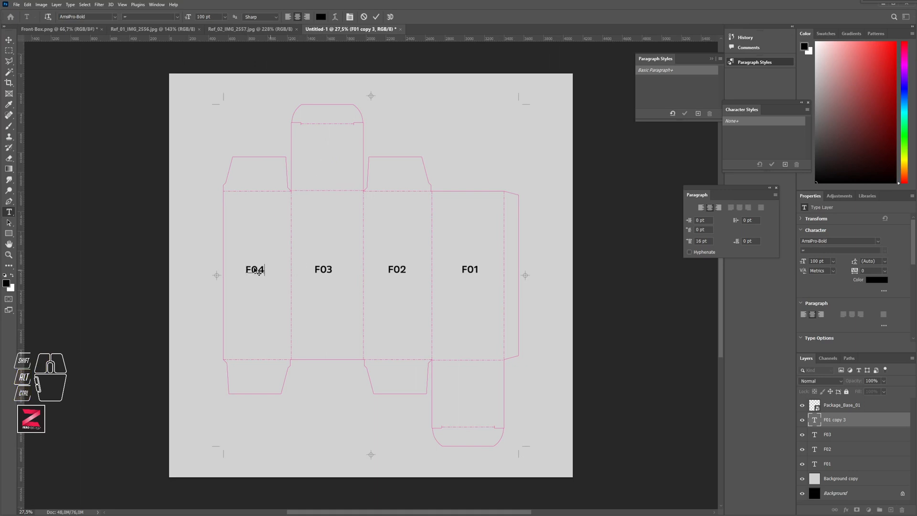
{"action": "left_click_drag", "start_coordinate": [248, 271], "coordinate": [288, 214], "text": "ctrl+alt"}
{"action": "key", "text": "ctrl+z"}
Step: Duplicate the F04 label onto the end panels above F03 and below F01, and change the upper copy to F05
{"action": "left_click", "coordinate": [9, 52]}
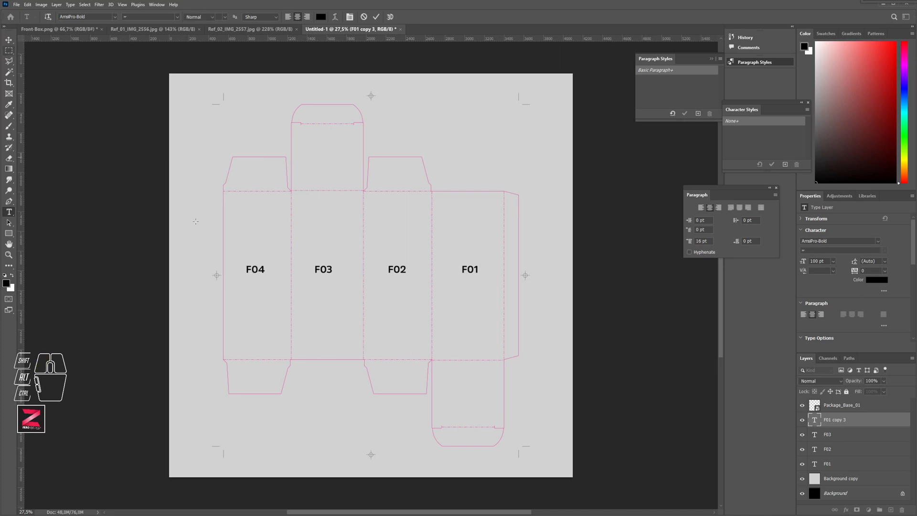
{"action": "left_click_drag", "start_coordinate": [254, 270], "coordinate": [468, 395], "text": "ctrl+alt"}
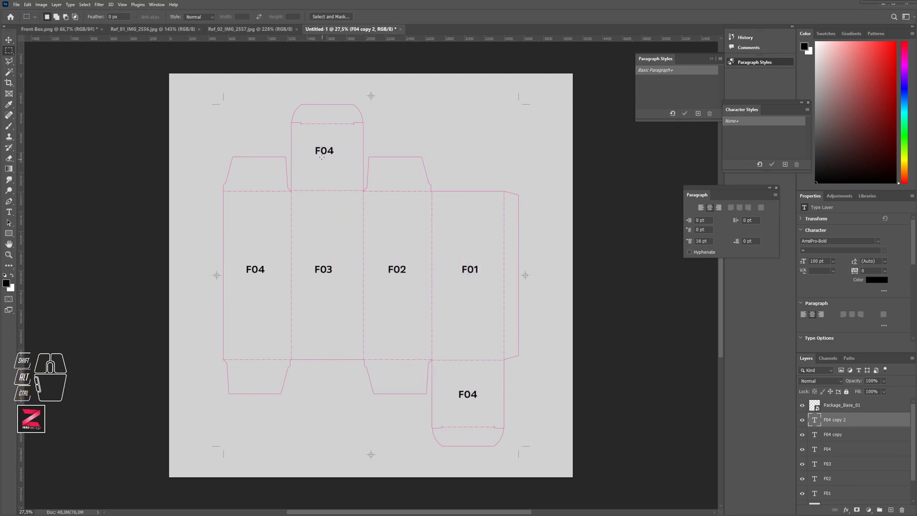
{"action": "double_click", "coordinate": [816, 435]}
{"action": "key", "text": "BackSpace"}
{"action": "type", "text": "5"}
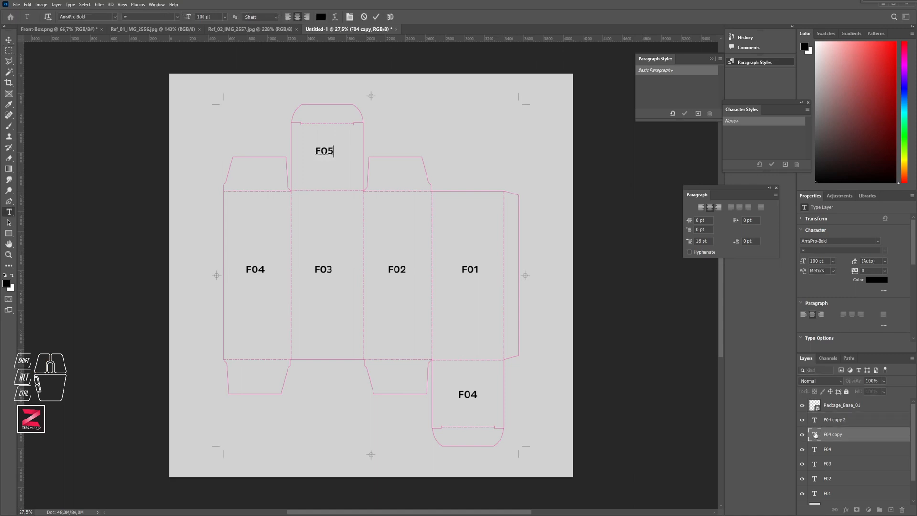
Step: Change the label on the end panel below F01 to F06
{"action": "double_click", "coordinate": [815, 421]}
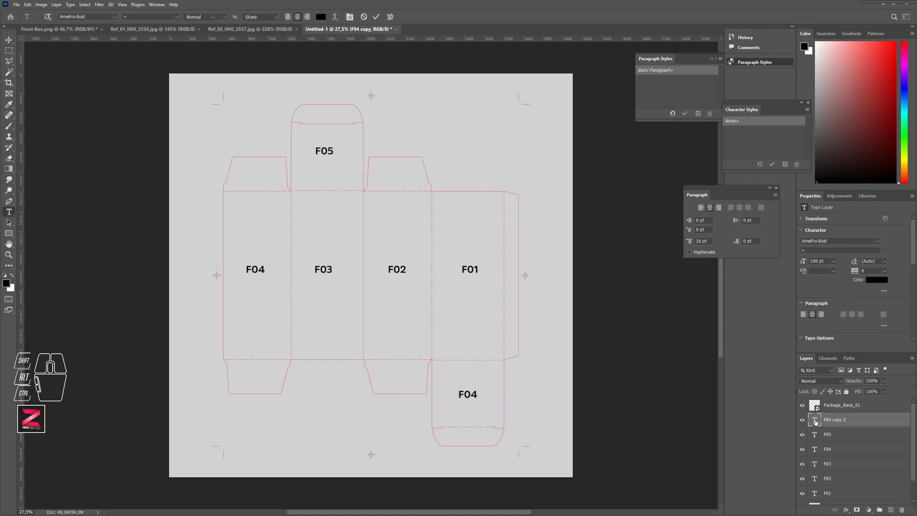
{"action": "key", "text": "BackSpace"}
{"action": "type", "text": "6"}
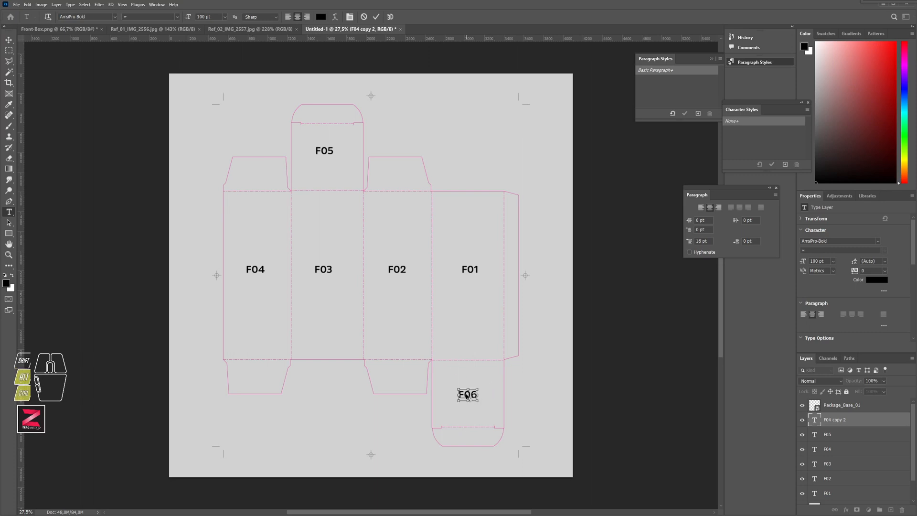
Step: Duplicate the F06 label onto the four side flaps, the two rounded tuck flaps and the narrow glue flap beside F01
{"action": "scroll", "coordinate": [467, 396], "scroll_direction": "up", "scroll_amount": 2, "text": "alt"}
{"action": "left_click_drag", "start_coordinate": [467, 395], "coordinate": [306, 235], "text": "ctrl+alt"}
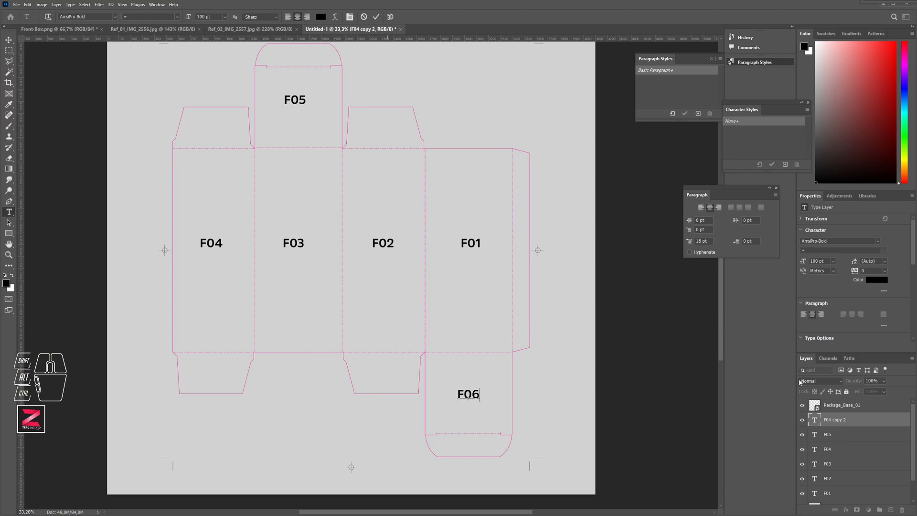
{"action": "left_click", "coordinate": [815, 420]}
{"action": "key", "text": "m"}
{"action": "left_click_drag", "start_coordinate": [470, 395], "coordinate": [385, 131], "text": "ctrl+alt"}
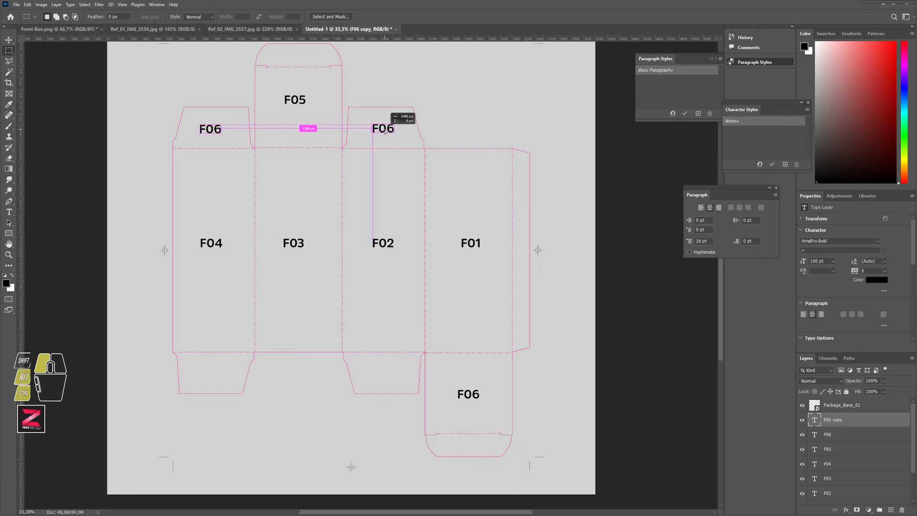
{"action": "left_click_drag", "start_coordinate": [385, 131], "coordinate": [470, 450], "text": "ctrl+alt"}
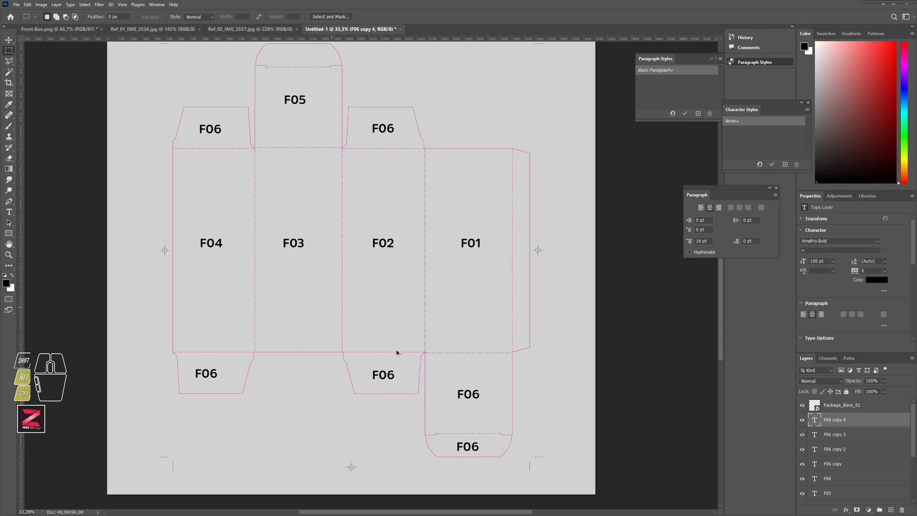
{"action": "left_click_drag", "start_coordinate": [474, 447], "coordinate": [521, 249], "text": "ctrl+alt"}
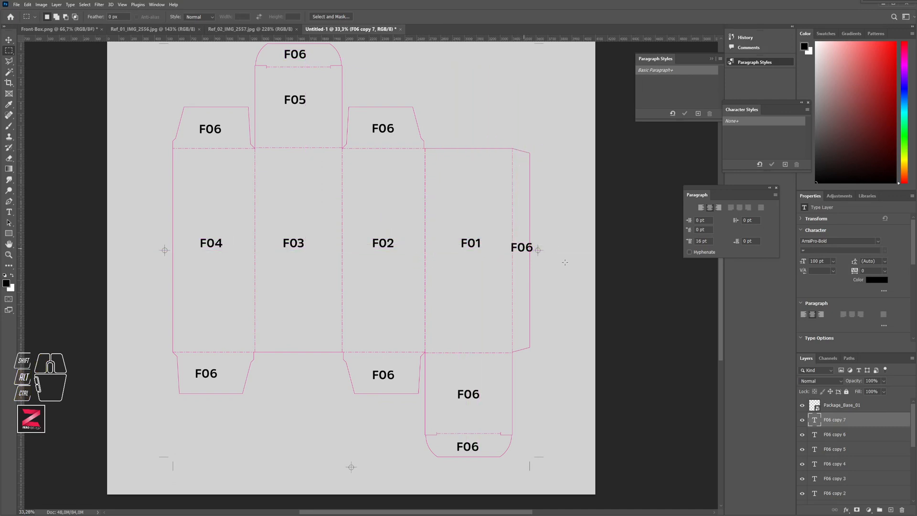
Step: Change the label on the narrow glue flap beside F01 to F17
{"action": "double_click", "coordinate": [817, 420]}
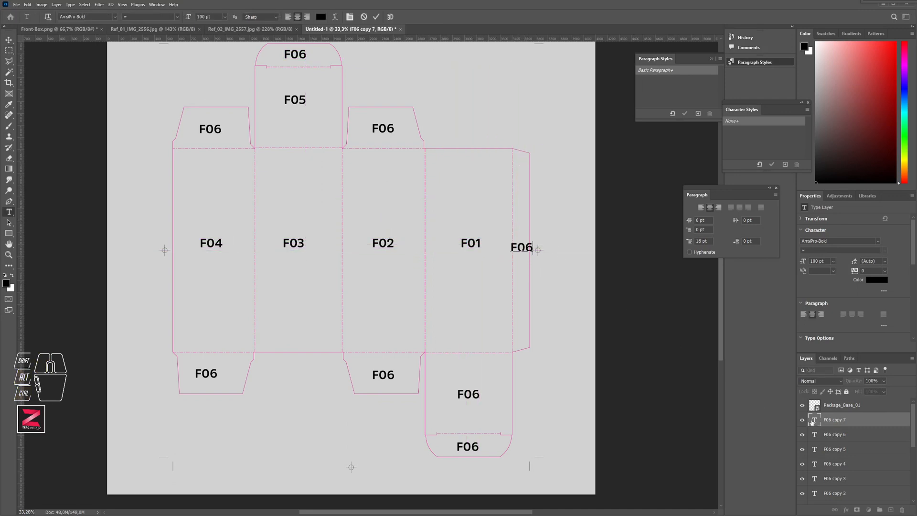
{"action": "type", "text": "F17"}
{"action": "left_click", "coordinate": [9, 50]}
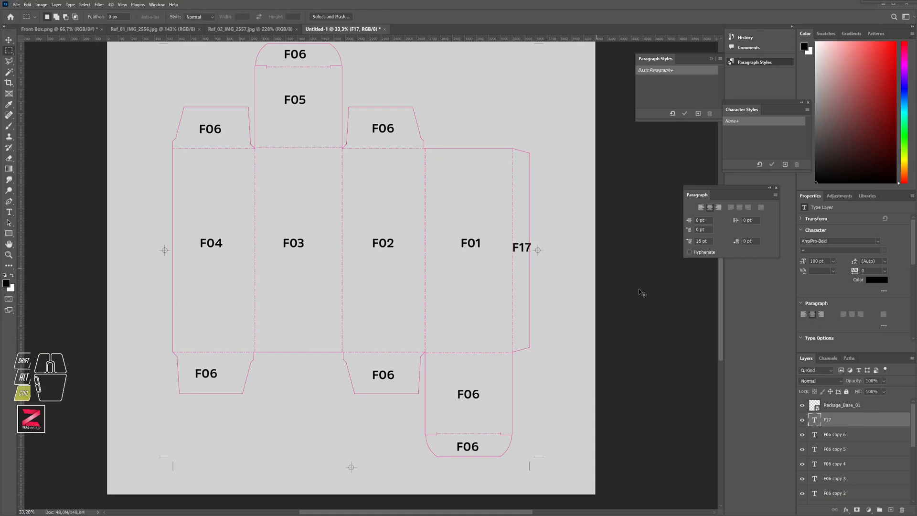
Step: Rotate the F17 label by -90° so it runs along the glue flap
{"action": "key", "text": "ctrl+t"}
{"action": "left_click_drag", "start_coordinate": [533, 248], "coordinate": [522, 224], "text": "shift"}
{"action": "key", "text": "ctrl+z"}
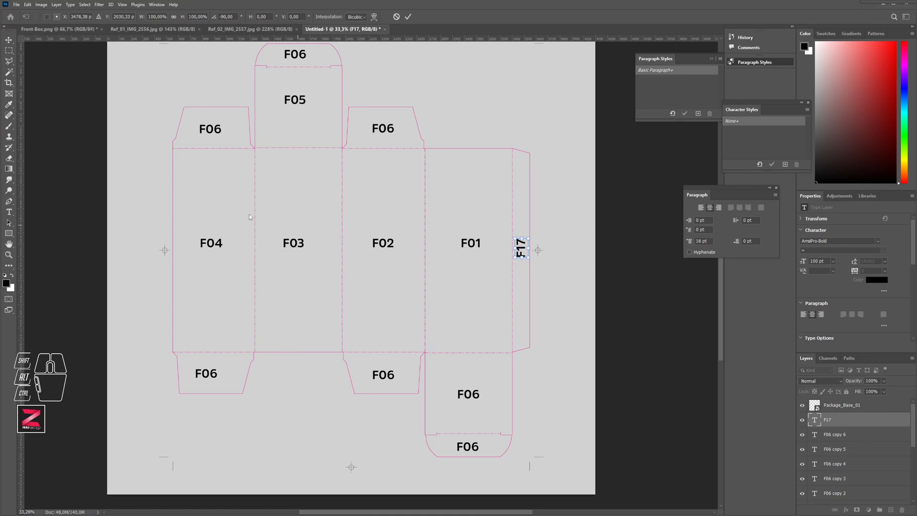
Step: Change the label on the flap above F04 to F07 and the one on the flap above F02 to F08
{"action": "scroll", "coordinate": [810, 442], "scroll_direction": "down", "scroll_amount": 2}
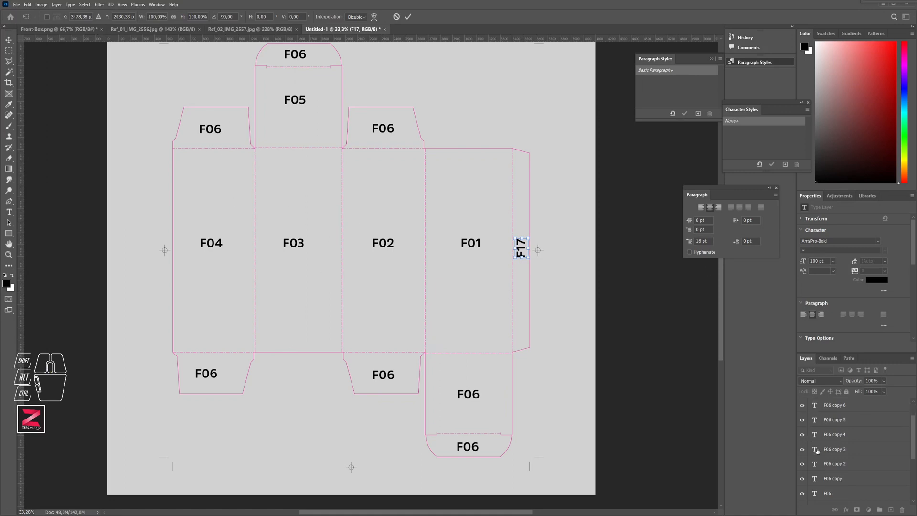
{"action": "double_click", "coordinate": [815, 479]}
{"action": "key", "text": "Right"}
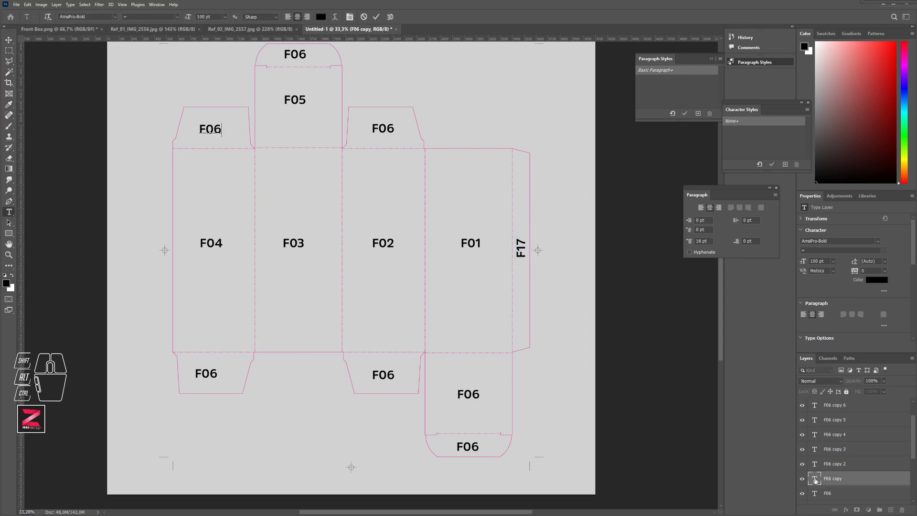
{"action": "key", "text": "BackSpace"}
{"action": "type", "text": "7"}
{"action": "double_click", "coordinate": [814, 465]}
{"action": "key", "text": "Right"}
{"action": "key", "text": "BackSpace"}
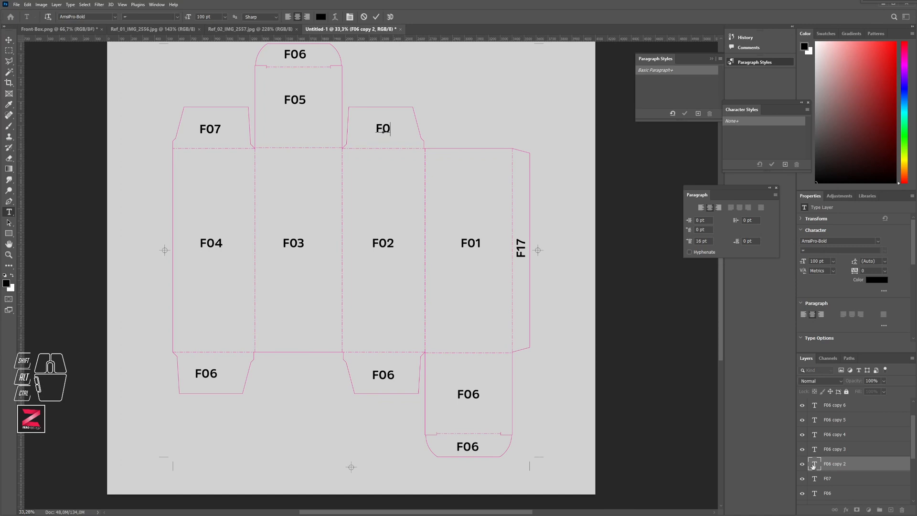
{"action": "type", "text": "8"}
Step: Change the label on the flap below F04 to F09 and the one on the flap below F02 to F10
{"action": "double_click", "coordinate": [814, 449]}
{"action": "key", "text": "Right"}
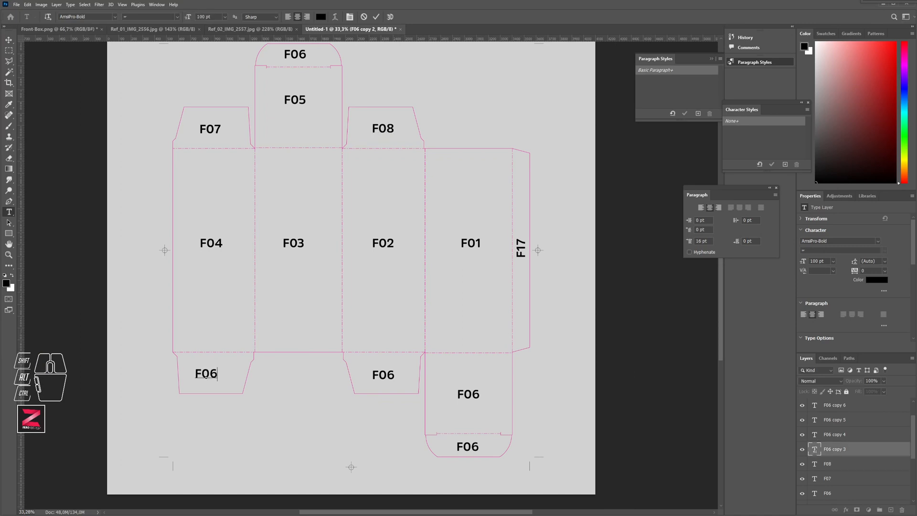
{"action": "key", "text": "BackSpace"}
{"action": "type", "text": "9"}
{"action": "double_click", "coordinate": [816, 436]}
{"action": "key", "text": "Right"}
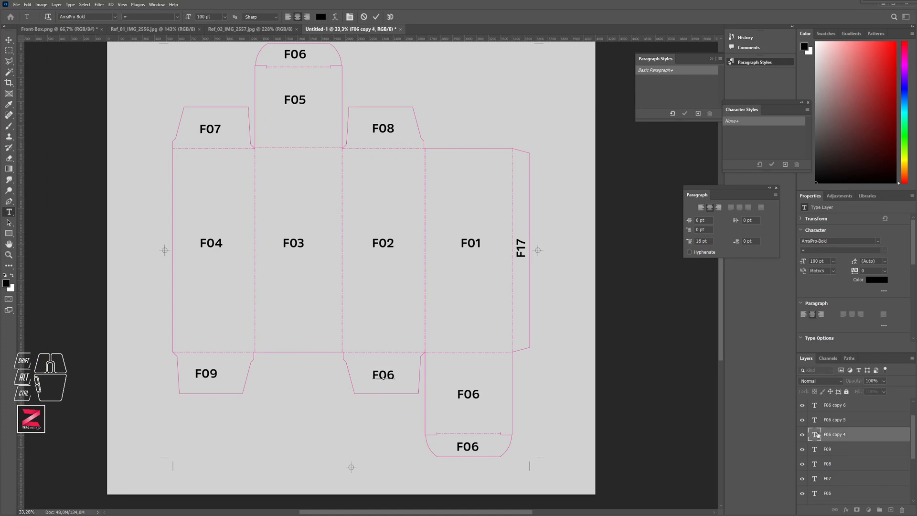
{"action": "key", "text": "BackSpace"}
{"action": "key", "text": "BackSpace"}
{"action": "type", "text": "10"}
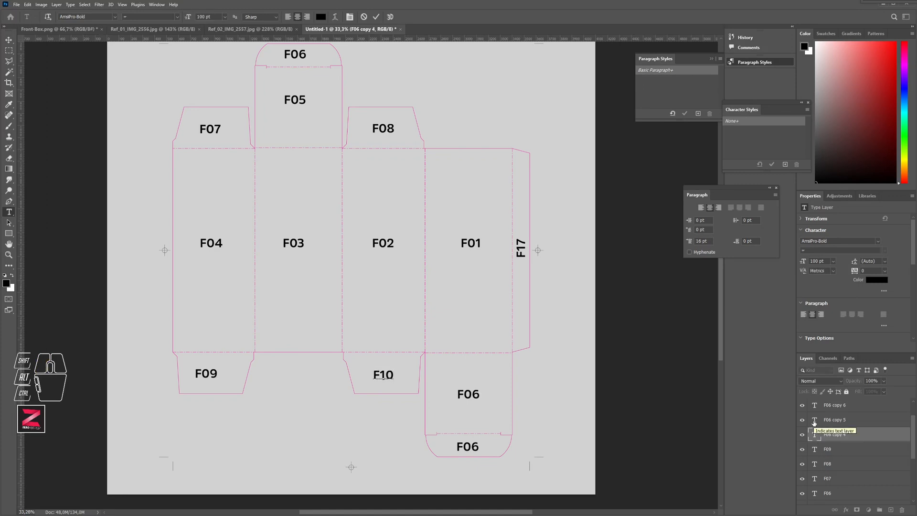
Step: Change the label on the tuck flap below F06 to F11 and the one on the tuck flap above F05 to F12
{"action": "double_click", "coordinate": [814, 421]}
{"action": "key", "text": "Right"}
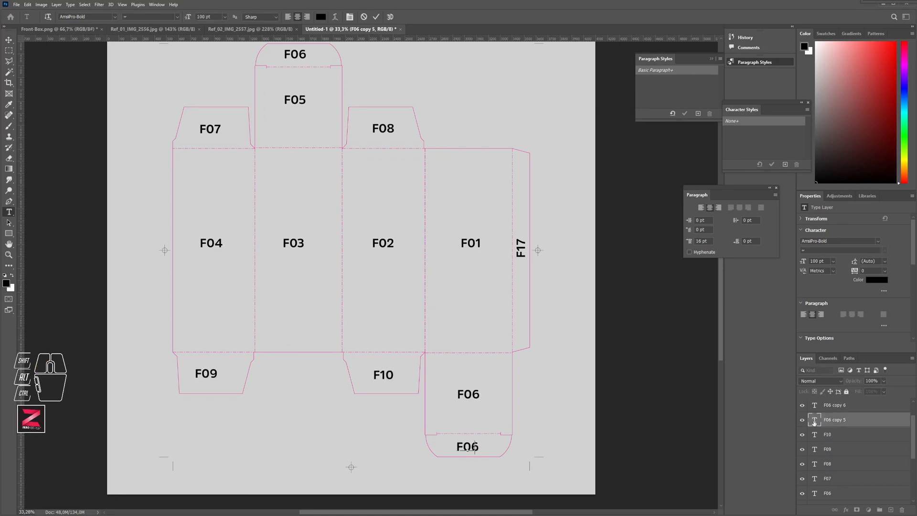
{"action": "key", "text": "BackSpace"}
{"action": "key", "text": "BackSpace"}
{"action": "type", "text": "11"}
{"action": "double_click", "coordinate": [815, 405]}
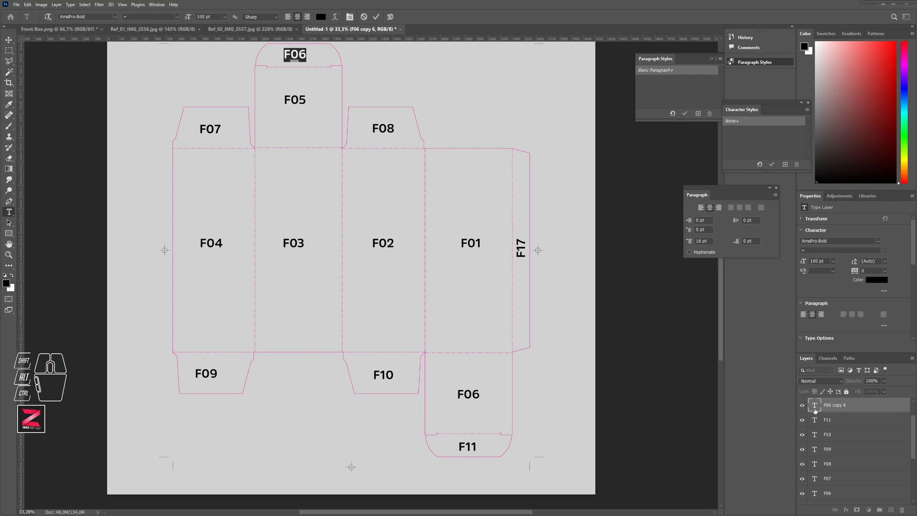
{"action": "key", "text": "Right"}
{"action": "key", "text": "BackSpace"}
{"action": "key", "text": "BackSpace"}
{"action": "type", "text": "12"}
Step: Change the rotated glue flap label to F13
{"action": "scroll", "coordinate": [822, 434], "scroll_direction": "up", "scroll_amount": 2}
{"action": "double_click", "coordinate": [815, 420]}
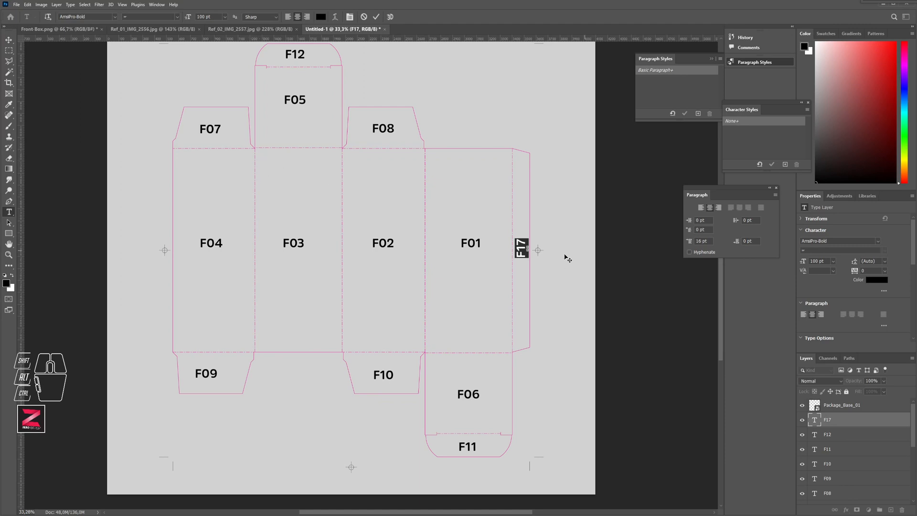
{"action": "key", "text": "Right"}
{"action": "key", "text": "BackSpace"}
{"action": "type", "text": "3"}
{"action": "key", "text": "ctrl+Return"}
{"action": "key", "text": "m"}
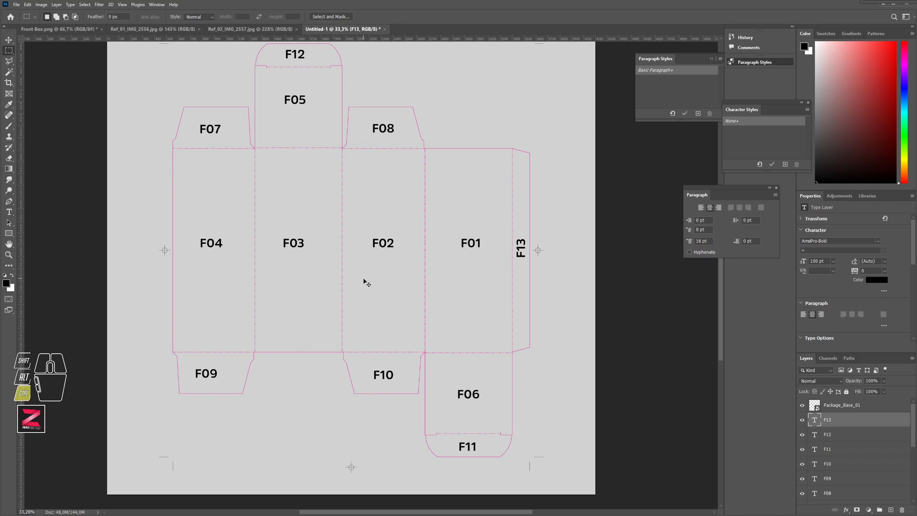
Step: Save the labelled dieline as Minibox_inside_Numbered.psd in the Package Folding folder, accepting the default Photoshop format options
{"action": "key", "text": "ctrl+s"}
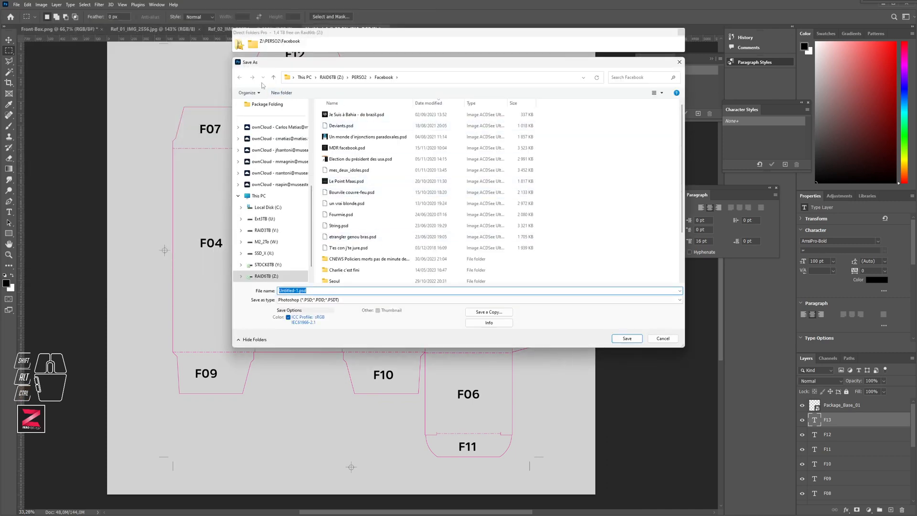
{"action": "left_click", "coordinate": [240, 46]}
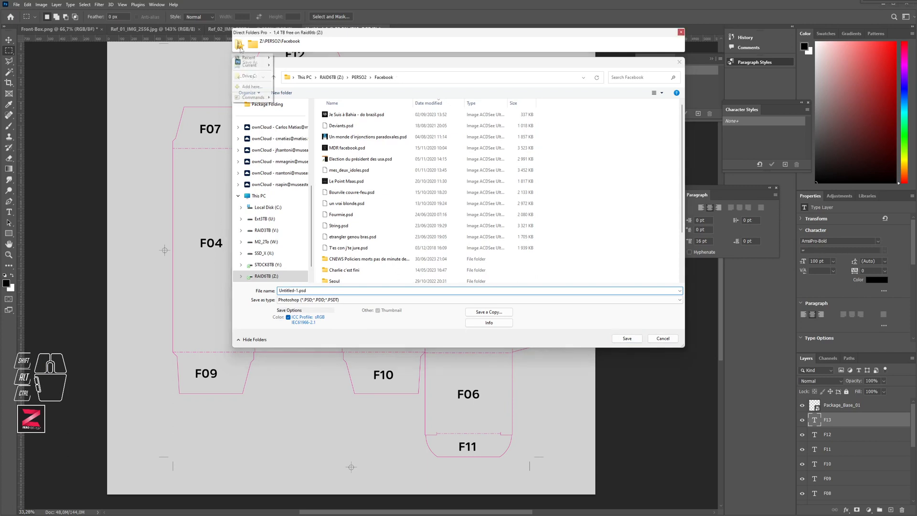
{"action": "mouse_move", "coordinate": [251, 58]}
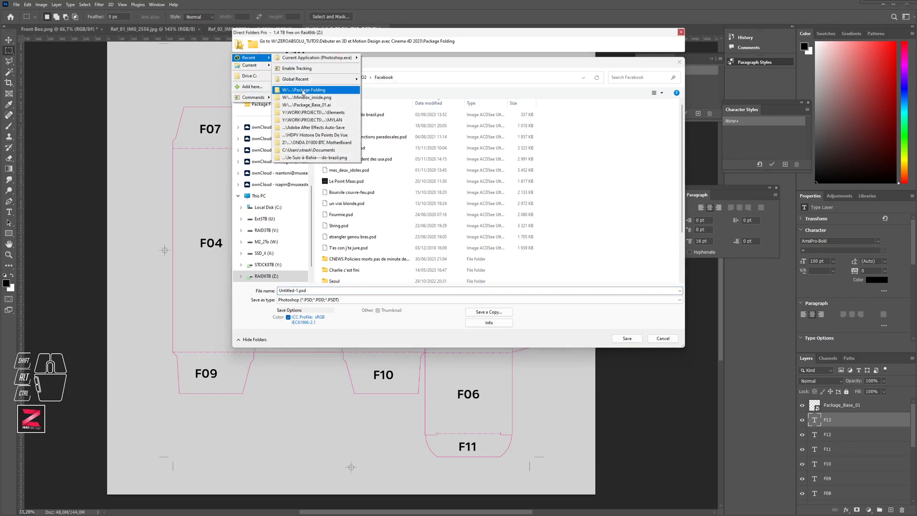
{"action": "left_click", "coordinate": [303, 90]}
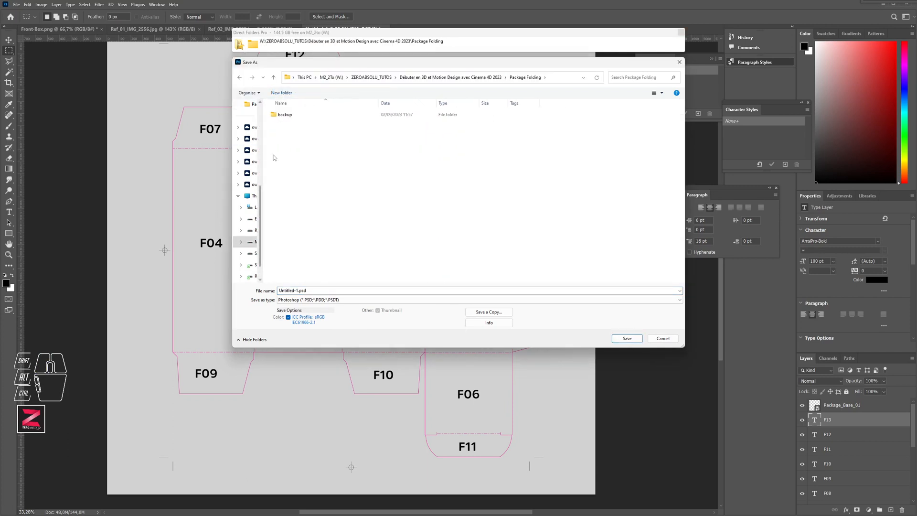
{"action": "left_click", "coordinate": [299, 290]}
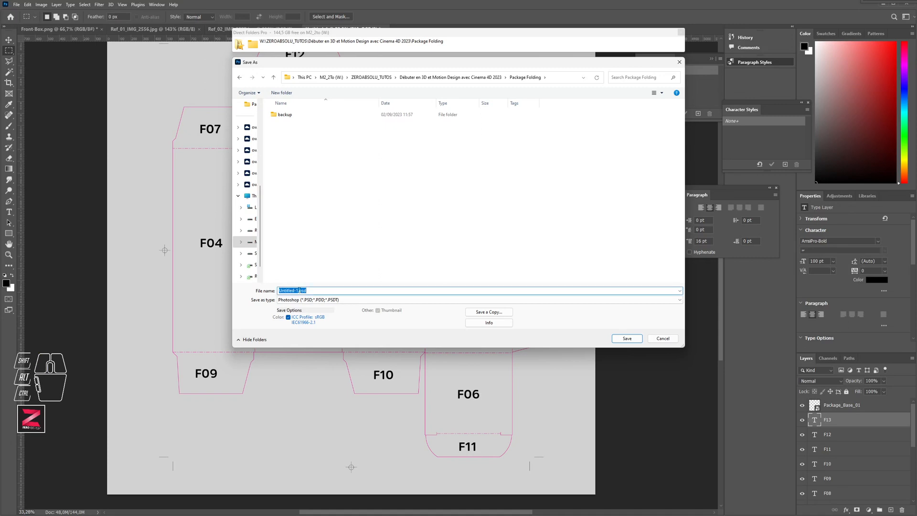
{"action": "double_click", "coordinate": [300, 290]}
{"action": "type", "text": "Minibow"}
{"action": "type", "text": "_inside_Number"}
{"action": "key", "text": "Return"}
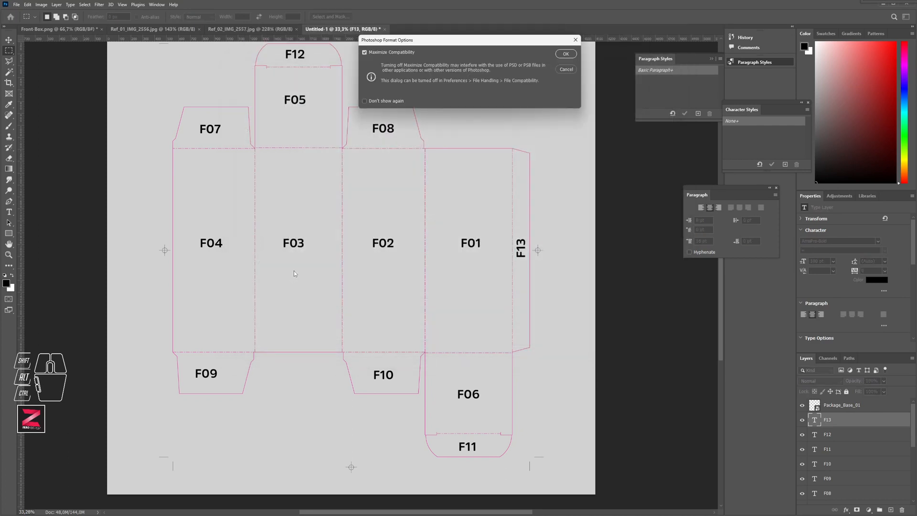
{"action": "key", "text": "Return"}
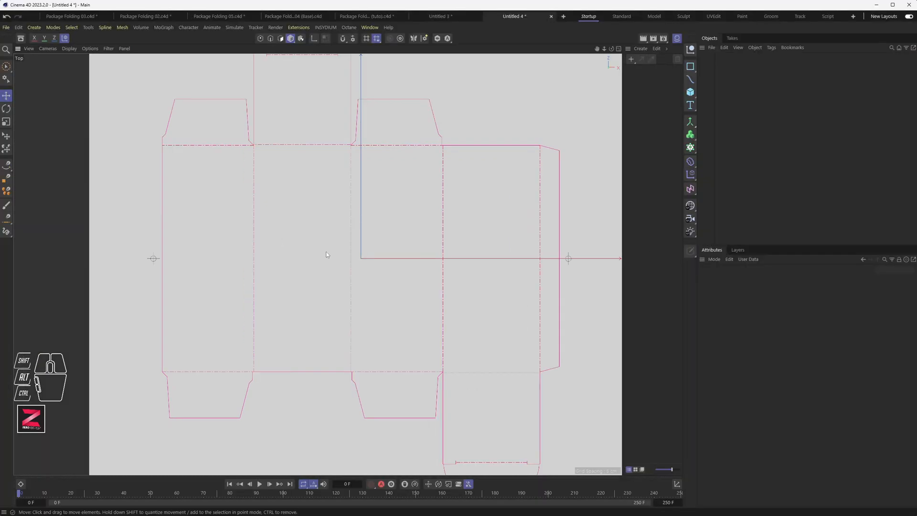
Step: Switch to Cinema 4D and load Minibox_inside_Numbered.psd as the top view's background image
{"action": "key", "text": "shift+v"}
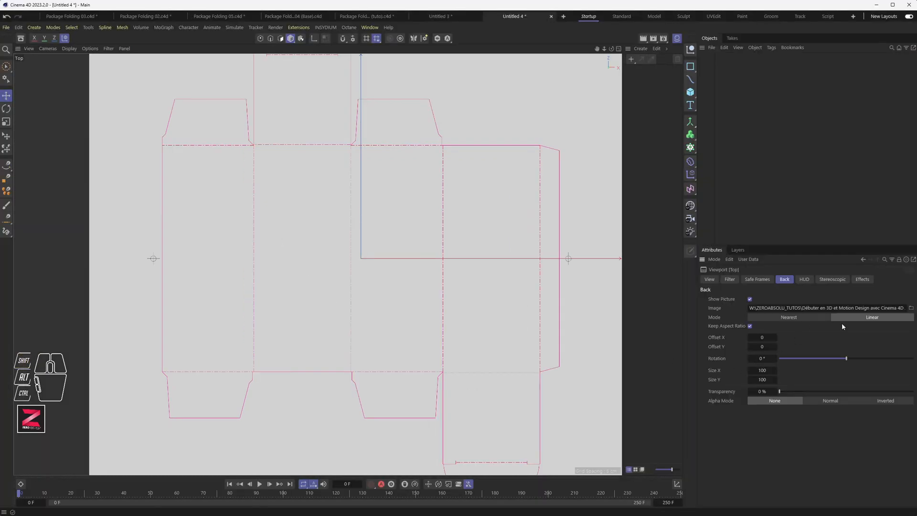
{"action": "left_click", "coordinate": [911, 309]}
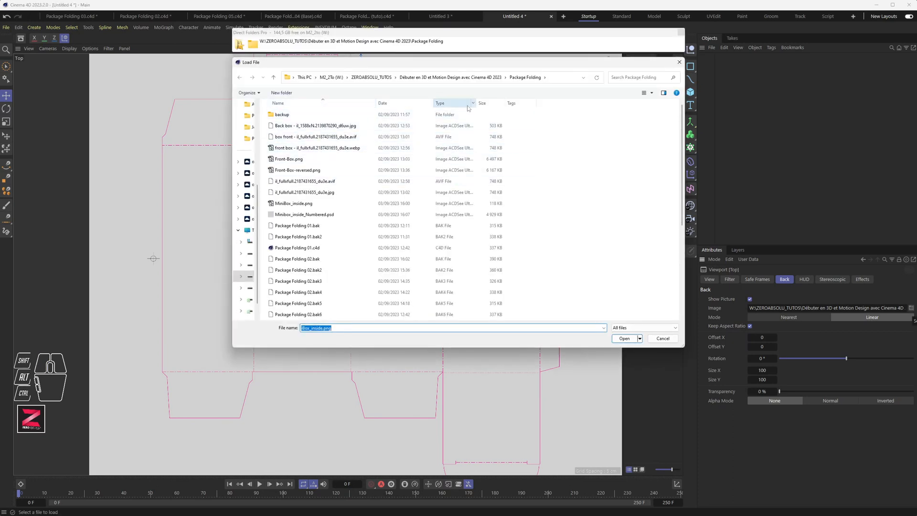
{"action": "left_click", "coordinate": [414, 105]}
{"action": "double_click", "coordinate": [297, 126]}
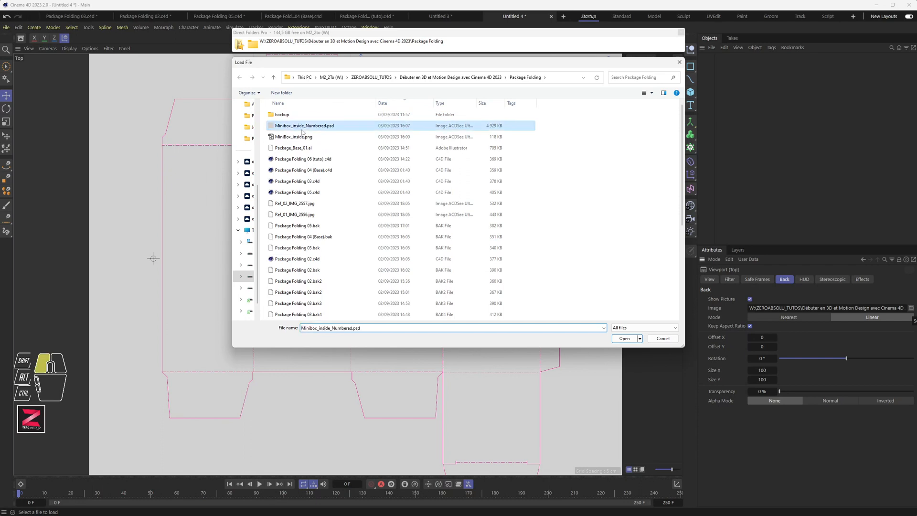
{"action": "scroll", "coordinate": [294, 260], "scroll_direction": "down", "scroll_amount": 1}
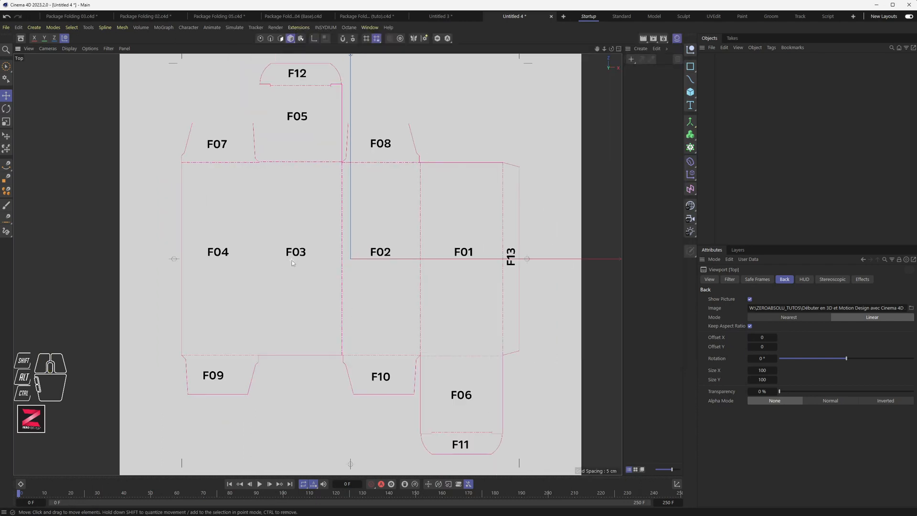
Step: Add a single-segment plane 39 cm wide and 54 cm high and align its upper-left corner with face F01's upper-left corner
{"action": "mouse_move", "coordinate": [301, 261]}
{"action": "middle_mouse_down", "text": "alt"}
{"action": "mouse_move", "coordinate": [281, 268]}
{"action": "mouse_move", "coordinate": [288, 265]}
{"action": "middle_mouse_up", "text": "alt"}
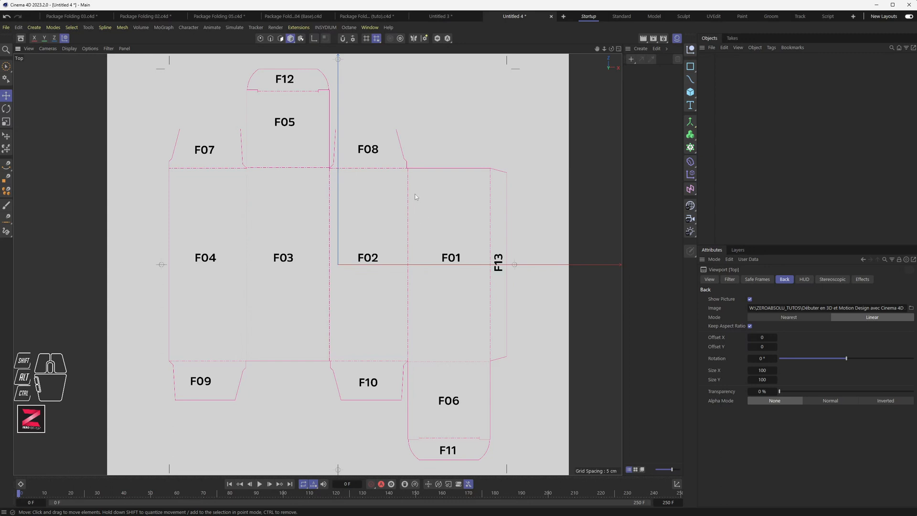
{"action": "left_click_drag", "start_coordinate": [691, 92], "coordinate": [725, 122]}
{"action": "left_click_drag", "start_coordinate": [792, 319], "coordinate": [733, 309]}
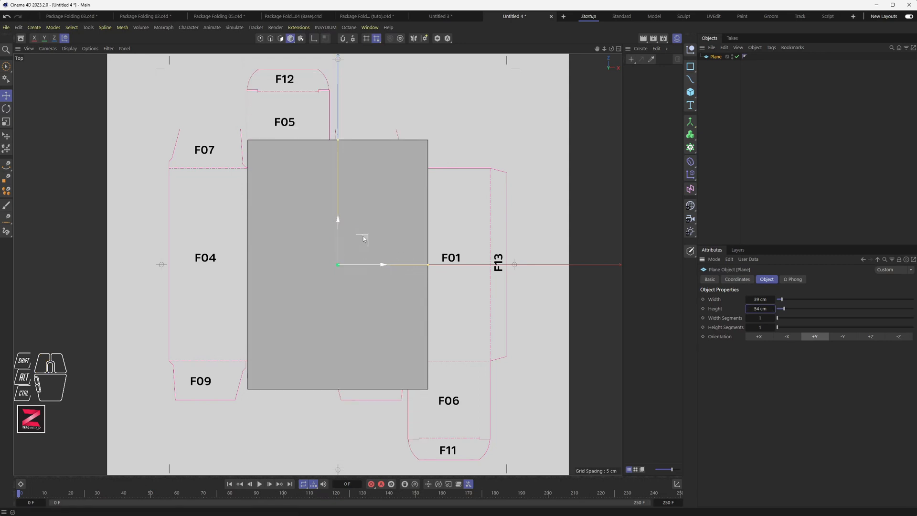
{"action": "left_click_drag", "start_coordinate": [368, 239], "coordinate": [530, 267]}
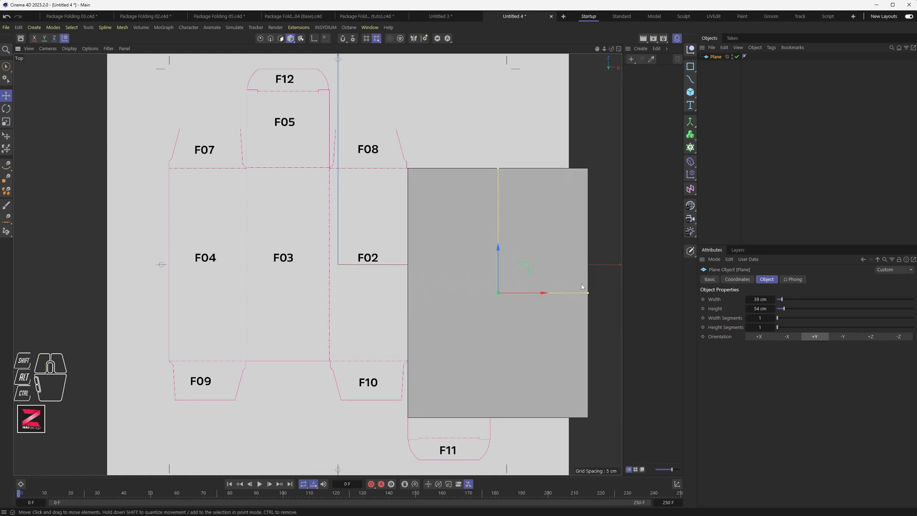
Step: Make the plane editable and set the top view's shading to Lines
{"action": "left_click", "coordinate": [689, 252]}
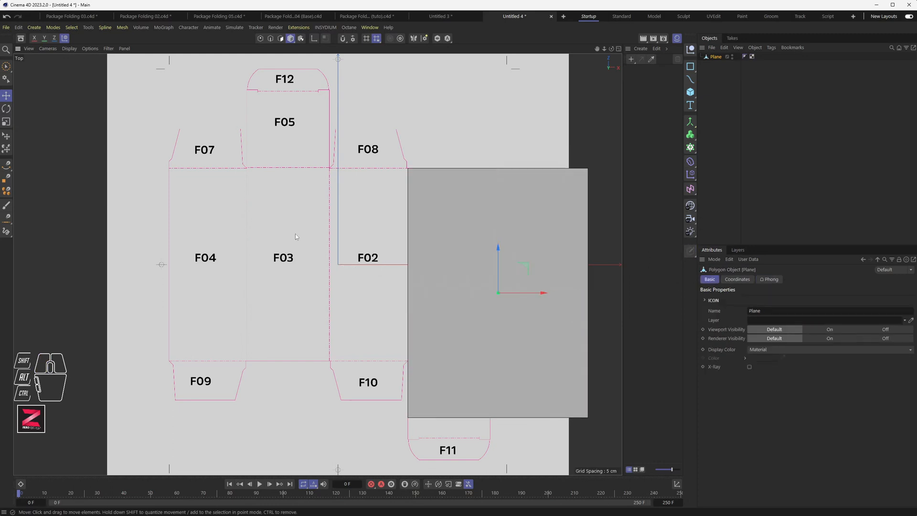
{"action": "left_click", "coordinate": [69, 48]}
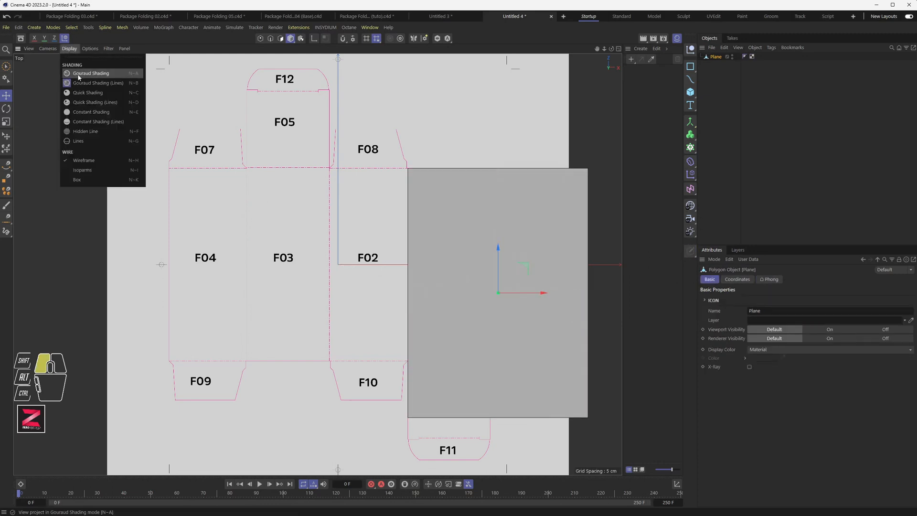
{"action": "left_click", "coordinate": [79, 141]}
{"action": "middle_click_drag", "start_coordinate": [398, 280], "coordinate": [395, 284], "text": "alt"}
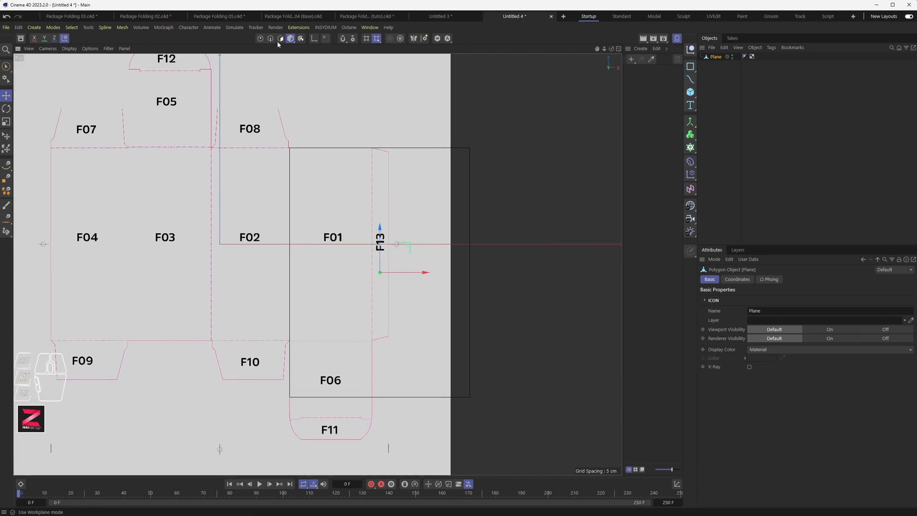
Step: In edge mode, move the plane's right edge onto the fold line between F01 and F13
{"action": "left_click", "coordinate": [271, 38]}
{"action": "left_click", "coordinate": [469, 207]}
{"action": "left_click", "coordinate": [469, 207]}
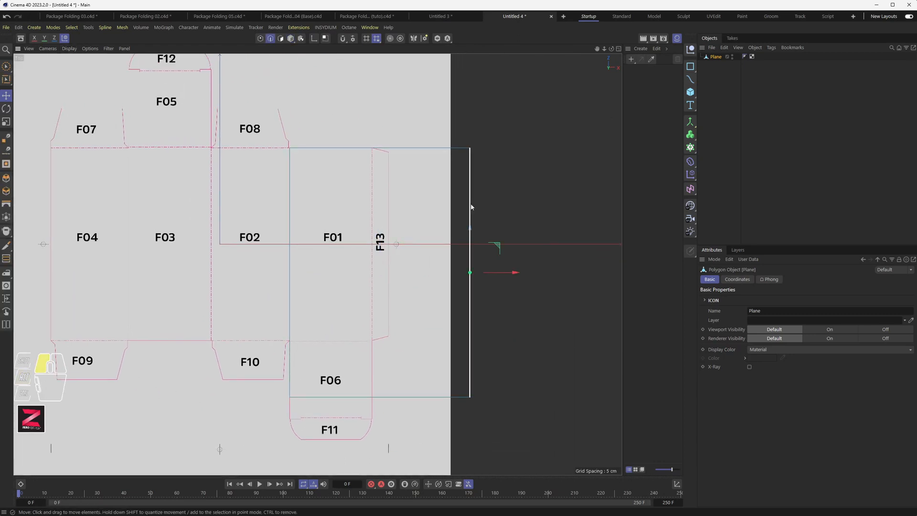
{"action": "left_click_drag", "start_coordinate": [498, 273], "coordinate": [399, 270]}
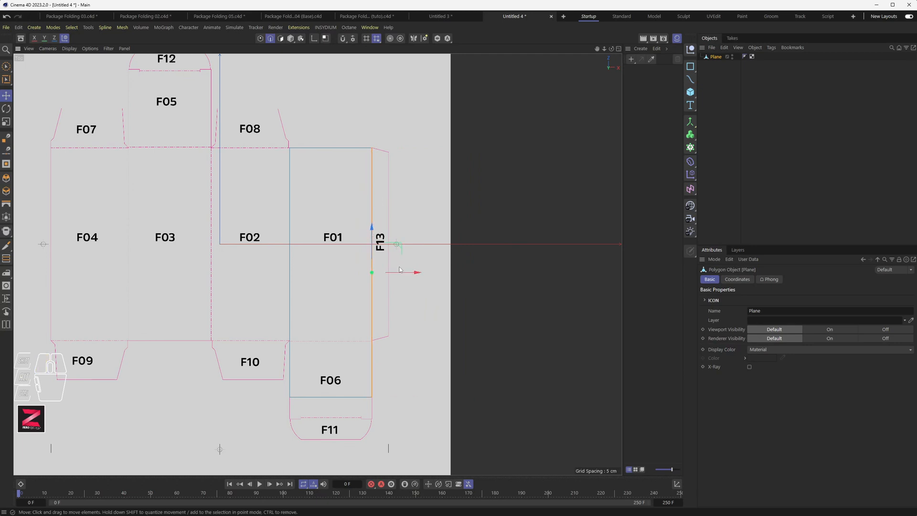
Step: Move the plane's bottom edge up onto the fold line between F01 and F06
{"action": "left_click_drag", "start_coordinate": [330, 397], "coordinate": [334, 320]}
{"action": "key", "text": "ctrl+z"}
{"action": "left_click", "coordinate": [330, 397]}
{"action": "scroll", "coordinate": [334, 320], "scroll_direction": "up", "scroll_amount": 6}
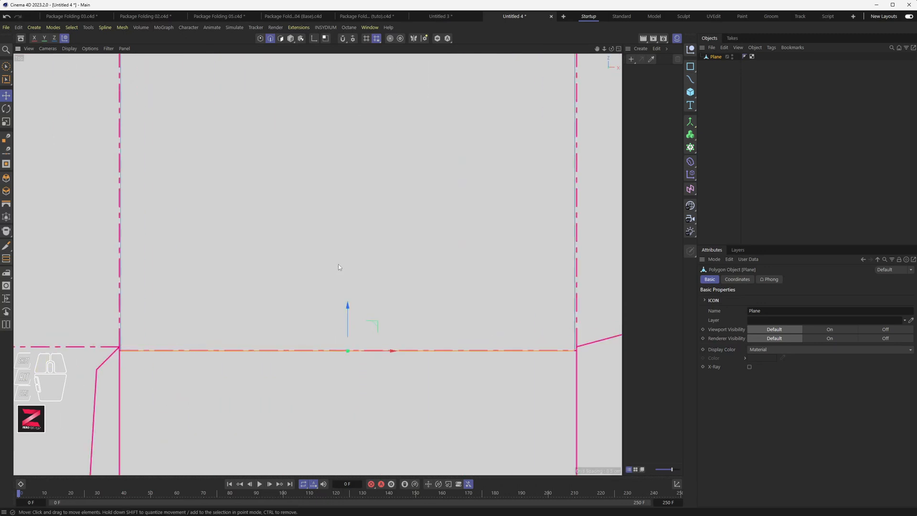
Step: Adjust the plane's left edge to sit on the fold line between F02 and F01
{"action": "scroll", "coordinate": [339, 265], "scroll_direction": "down", "scroll_amount": 3}
{"action": "left_click", "coordinate": [235, 187]}
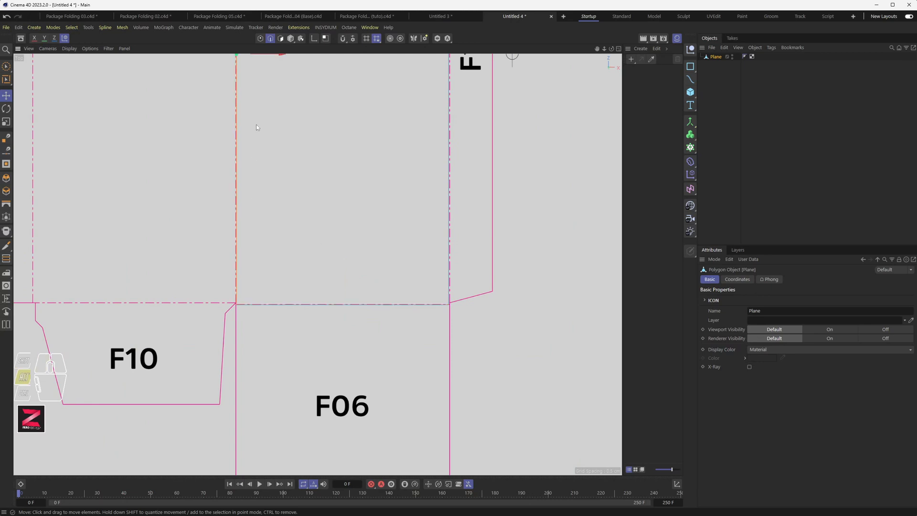
{"action": "middle_click_drag", "start_coordinate": [256, 124], "coordinate": [291, 291], "text": "alt"}
{"action": "scroll", "coordinate": [284, 258], "scroll_direction": "up", "scroll_amount": 4}
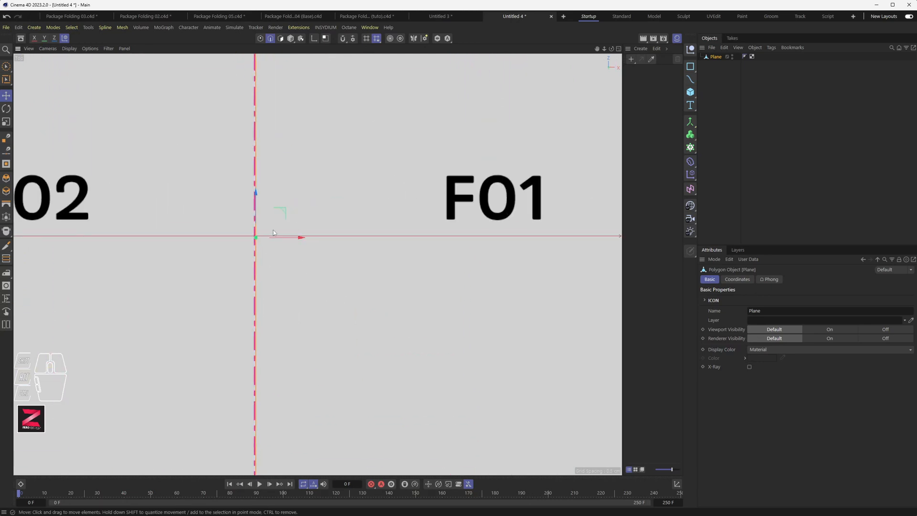
{"action": "left_click_drag", "start_coordinate": [281, 239], "coordinate": [280, 239]}
{"action": "scroll", "coordinate": [297, 193], "scroll_direction": "down", "scroll_amount": 4}
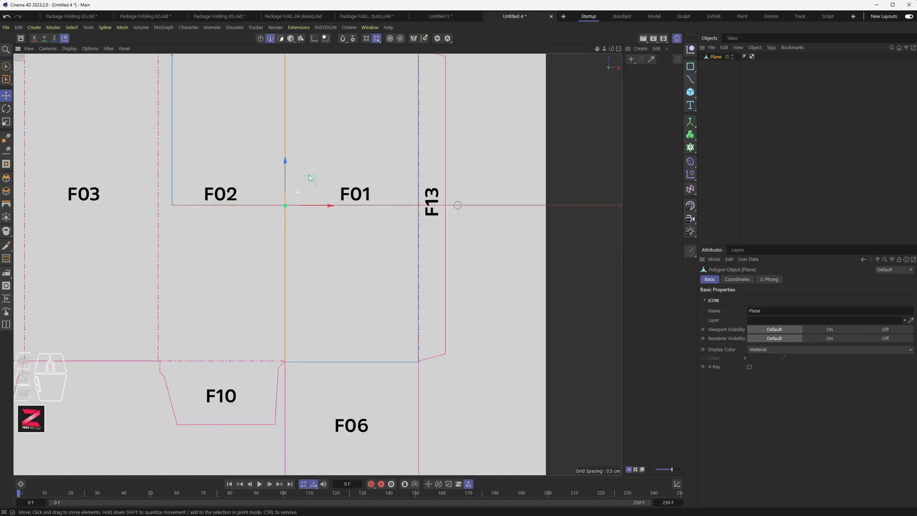
Step: Align the plane's top edge with the upper outline of face F01
{"action": "middle_click_drag", "start_coordinate": [311, 179], "coordinate": [348, 270], "text": "alt"}
{"action": "scroll", "coordinate": [339, 202], "scroll_direction": "up", "scroll_amount": 6}
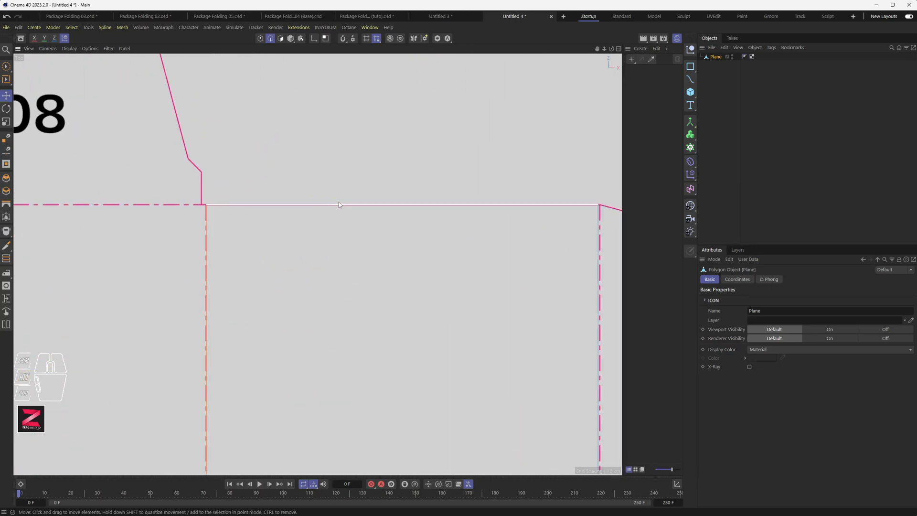
{"action": "left_click", "coordinate": [345, 208]}
{"action": "left_click_drag", "start_coordinate": [403, 164], "coordinate": [403, 171]}
{"action": "middle_click_drag", "start_coordinate": [460, 269], "coordinate": [285, 180], "text": "alt"}
{"action": "scroll", "coordinate": [315, 311], "scroll_direction": "down", "scroll_amount": 5}
Step: Nudge the plane's right edge to centre it on the dashed fold line beside F13
{"action": "scroll", "coordinate": [291, 279], "scroll_direction": "down", "scroll_amount": 2}
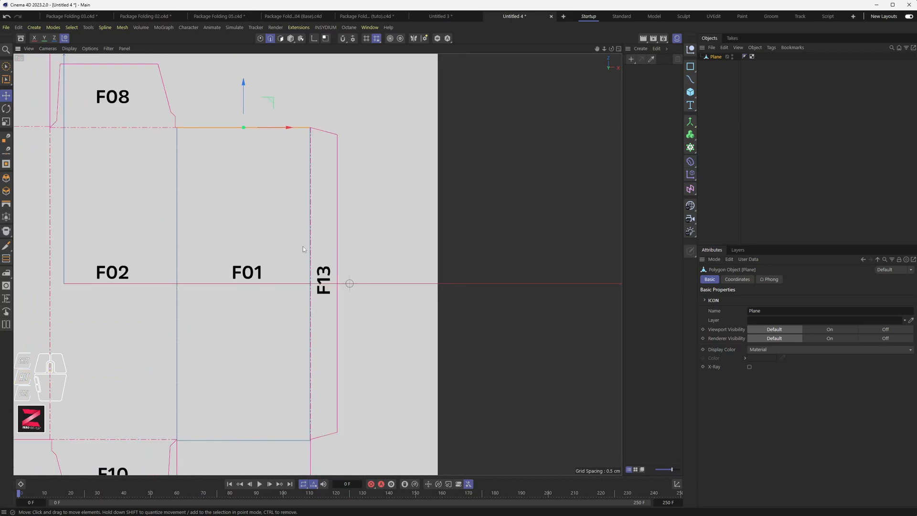
{"action": "left_click", "coordinate": [310, 283]}
{"action": "scroll", "coordinate": [312, 282], "scroll_direction": "up", "scroll_amount": 10}
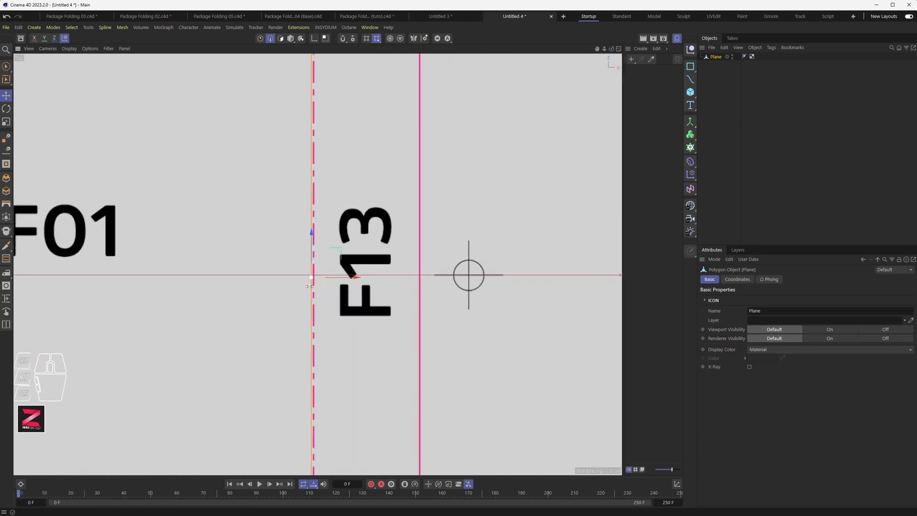
{"action": "left_click_drag", "start_coordinate": [338, 273], "coordinate": [341, 273]}
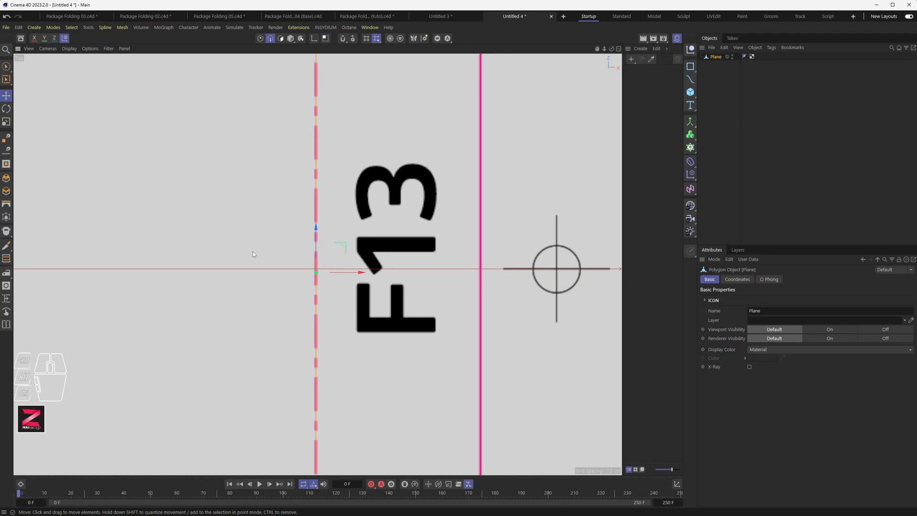
{"action": "scroll", "coordinate": [253, 253], "scroll_direction": "down", "scroll_amount": 3}
{"action": "scroll", "coordinate": [253, 252], "scroll_direction": "down", "scroll_amount": 2}
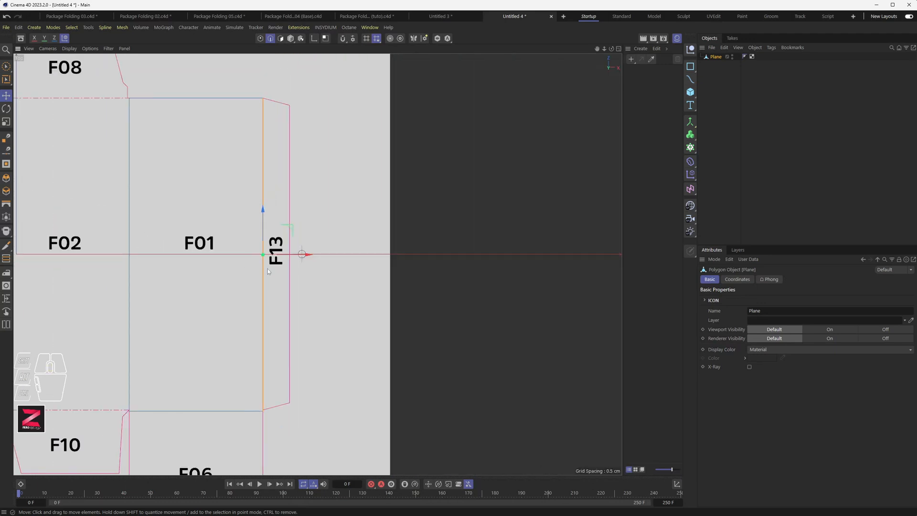
{"action": "middle_click_drag", "start_coordinate": [236, 245], "coordinate": [350, 256], "text": "alt"}
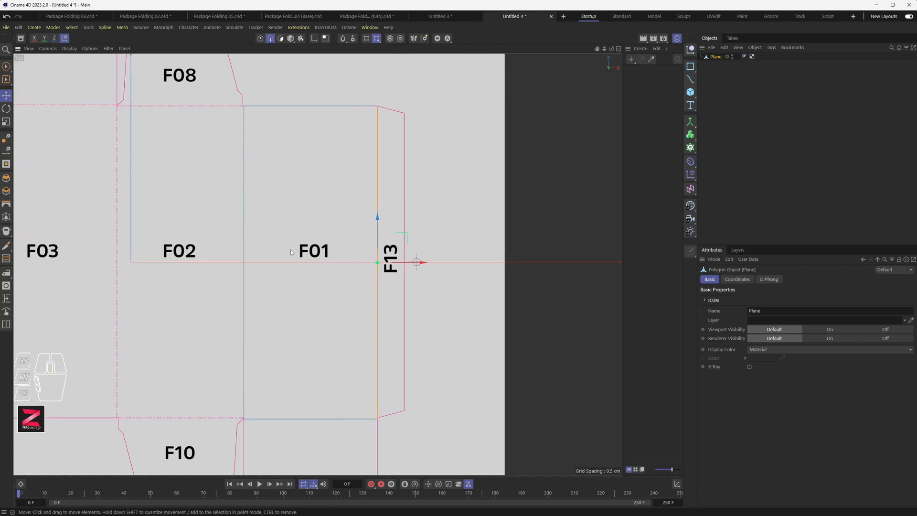
{"action": "middle_click_drag", "start_coordinate": [302, 236], "coordinate": [343, 248], "text": "alt"}
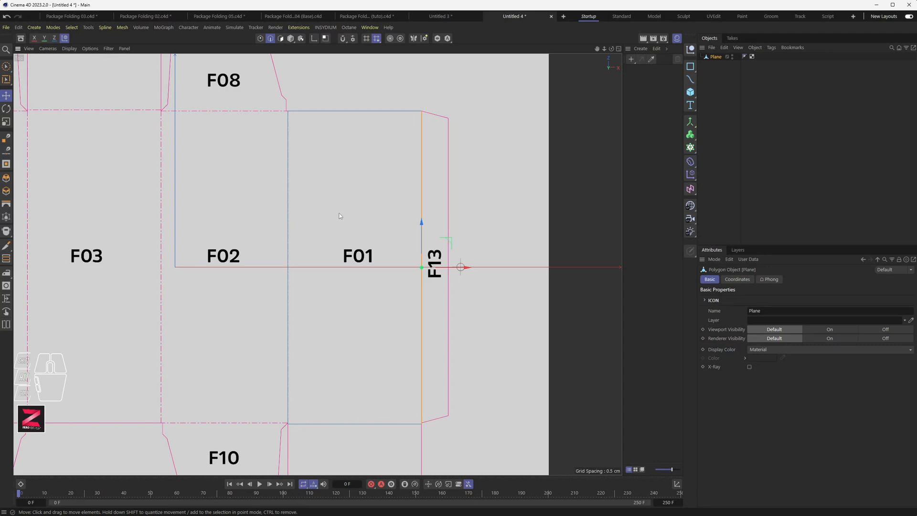
{"action": "right_click", "coordinate": [308, 77]}
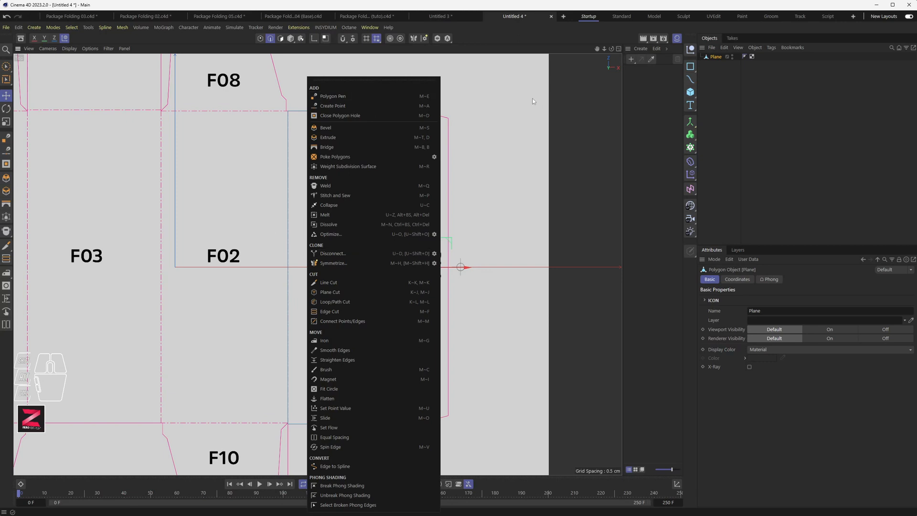
{"action": "left_click", "coordinate": [589, 110]}
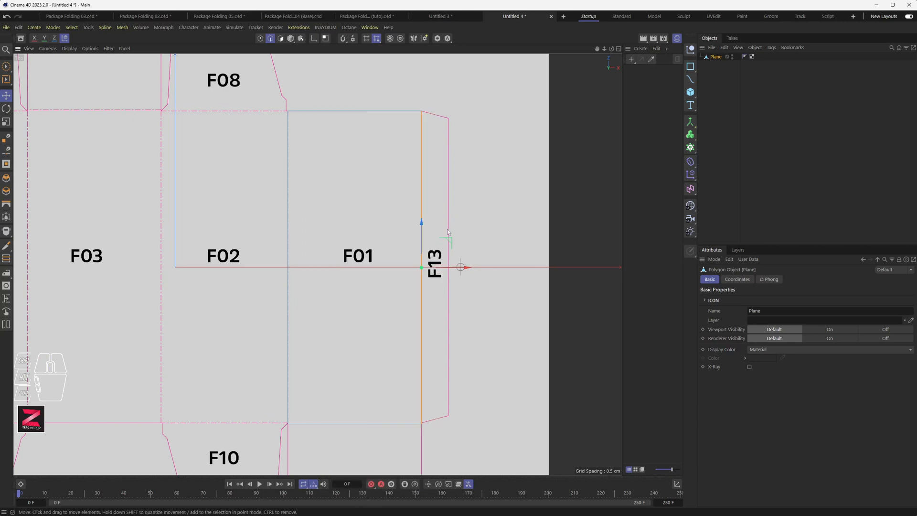
Step: Fine-tune the plane's right edge against the F01/F13 fold line at close zoom
{"action": "scroll", "coordinate": [422, 266], "scroll_direction": "up", "scroll_amount": 10}
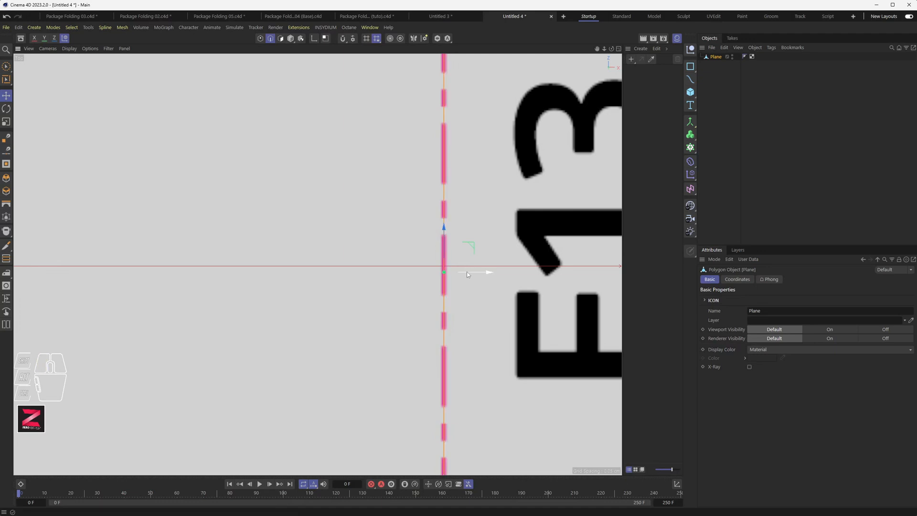
{"action": "left_click_drag", "start_coordinate": [467, 272], "coordinate": [462, 271]}
{"action": "scroll", "coordinate": [274, 307], "scroll_direction": "down", "scroll_amount": 3}
{"action": "scroll", "coordinate": [274, 307], "scroll_direction": "down", "scroll_amount": 3}
Step: Shift the plane's left edge slightly left so it lies exactly on the F01/F02 fold line
{"action": "middle_click_drag", "start_coordinate": [272, 304], "coordinate": [597, 263], "text": "alt"}
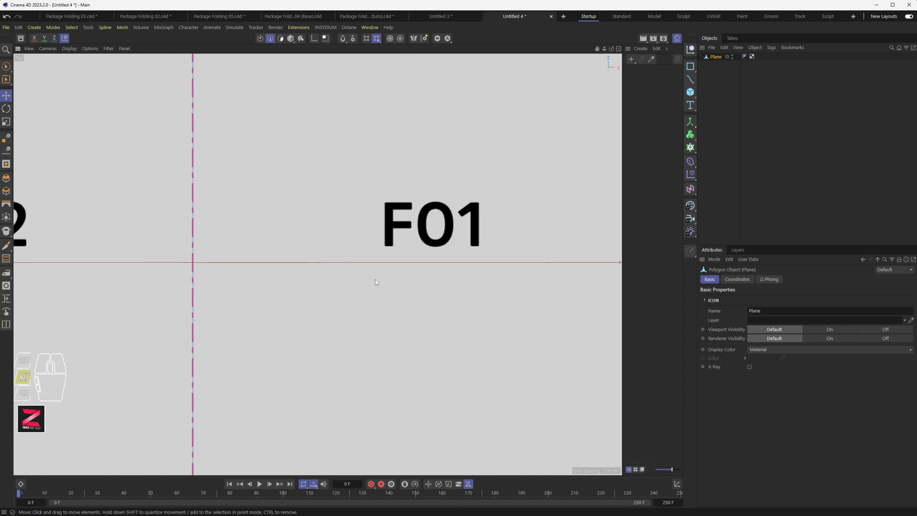
{"action": "left_click", "coordinate": [194, 264]}
{"action": "scroll", "coordinate": [214, 263], "scroll_direction": "up", "scroll_amount": 1}
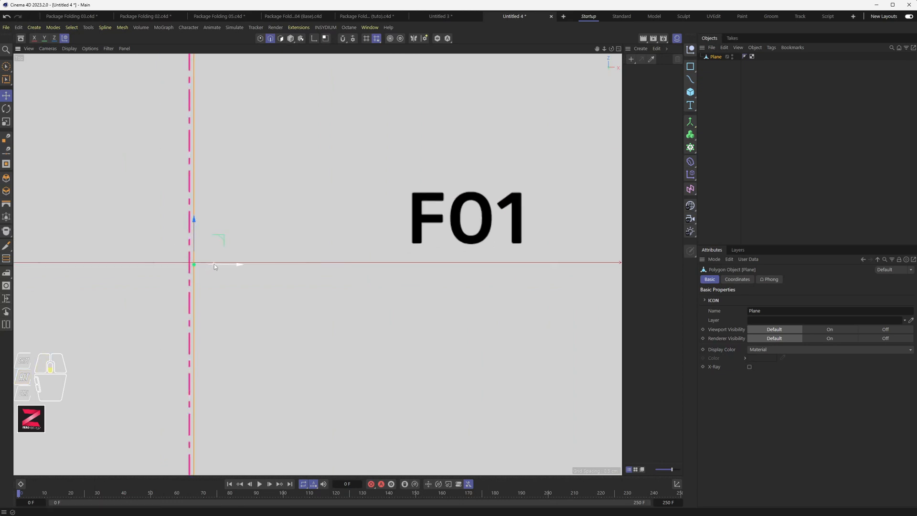
{"action": "scroll", "coordinate": [214, 264], "scroll_direction": "down", "scroll_amount": 8}
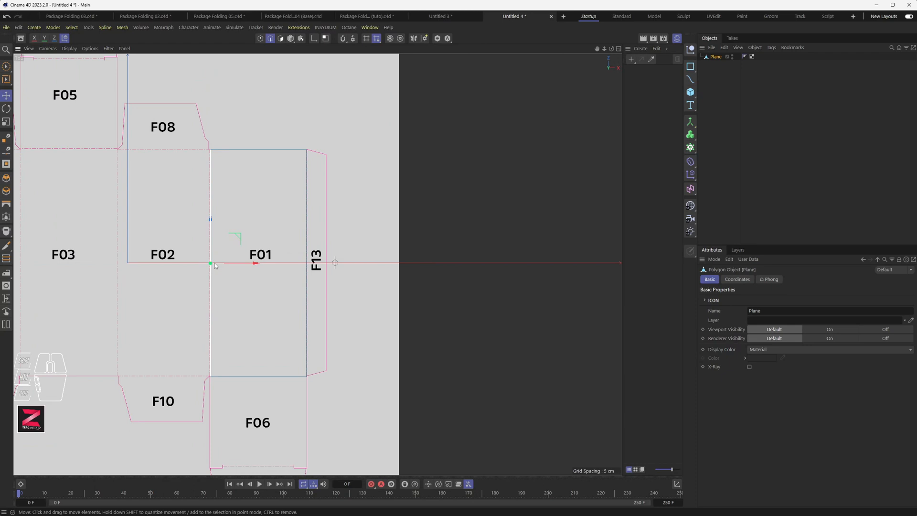
{"action": "scroll", "coordinate": [210, 234], "scroll_direction": "up", "scroll_amount": 6}
{"action": "scroll", "coordinate": [209, 224], "scroll_direction": "down", "scroll_amount": 4}
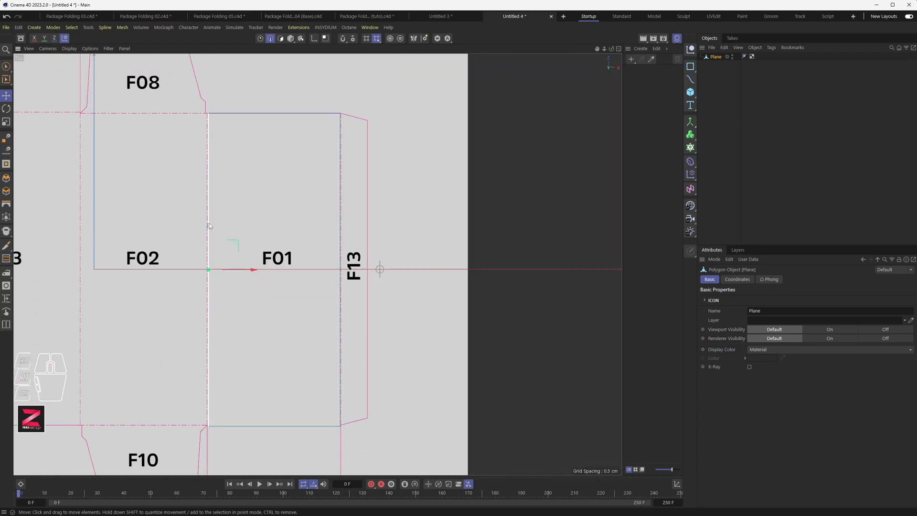
{"action": "left_click", "coordinate": [209, 225]}
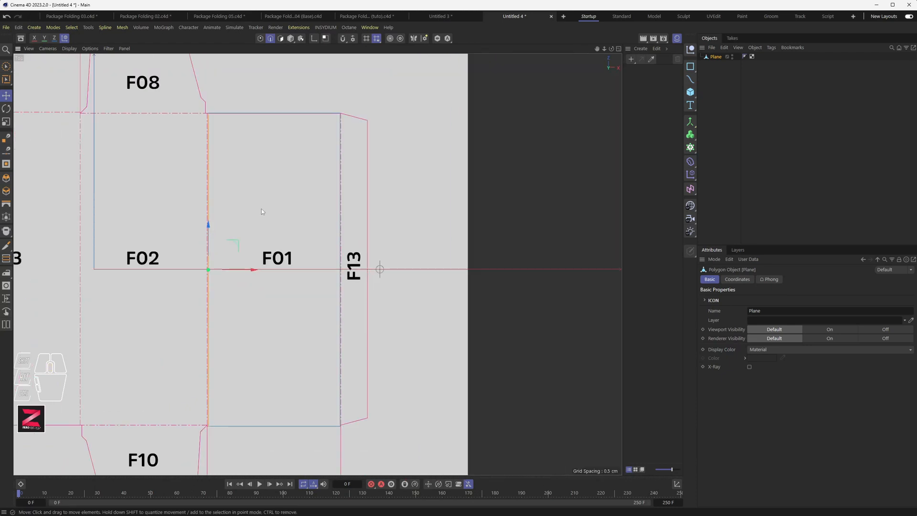
Step: Rename the plane object to F01
{"action": "double_click", "coordinate": [716, 58]}
{"action": "type", "text": "F01"}
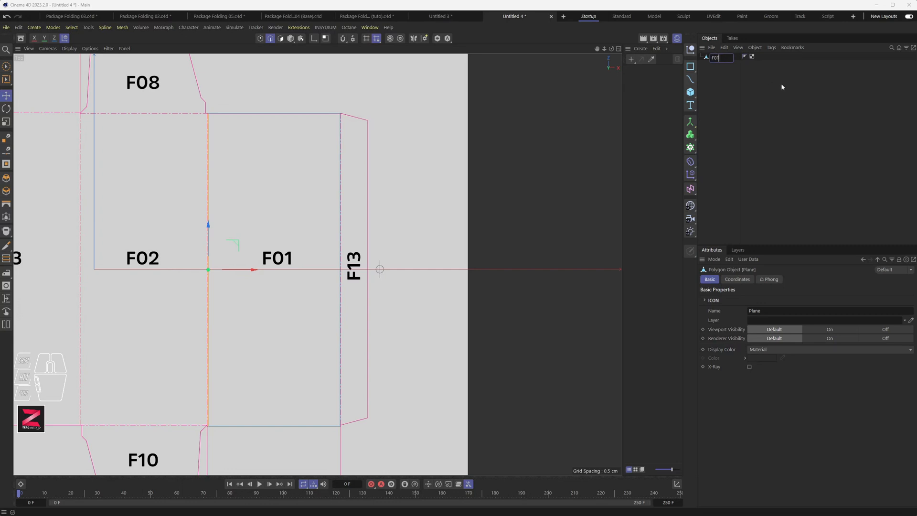
{"action": "key", "text": "Return"}
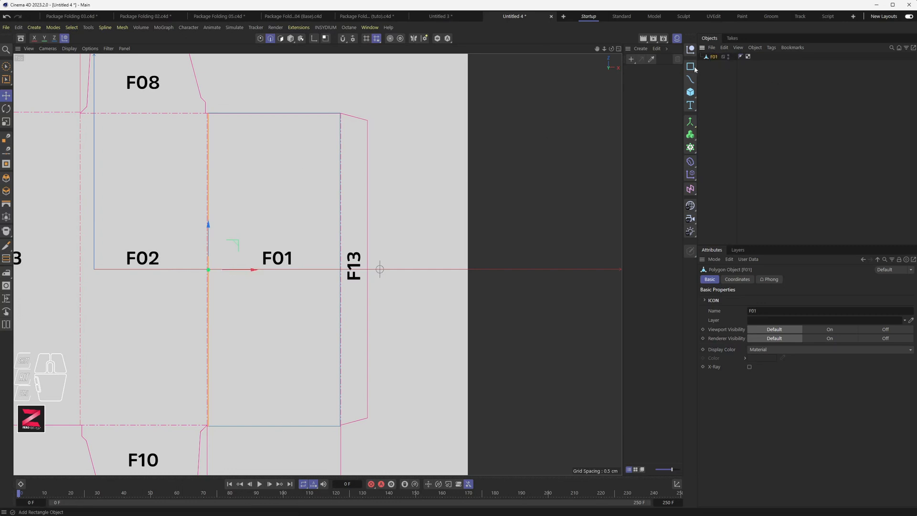
Step: In model mode, duplicate F01 leftward over the dieline's F02 face and rename the copy F02
{"action": "middle_click_drag", "start_coordinate": [228, 234], "coordinate": [317, 213], "text": "alt"}
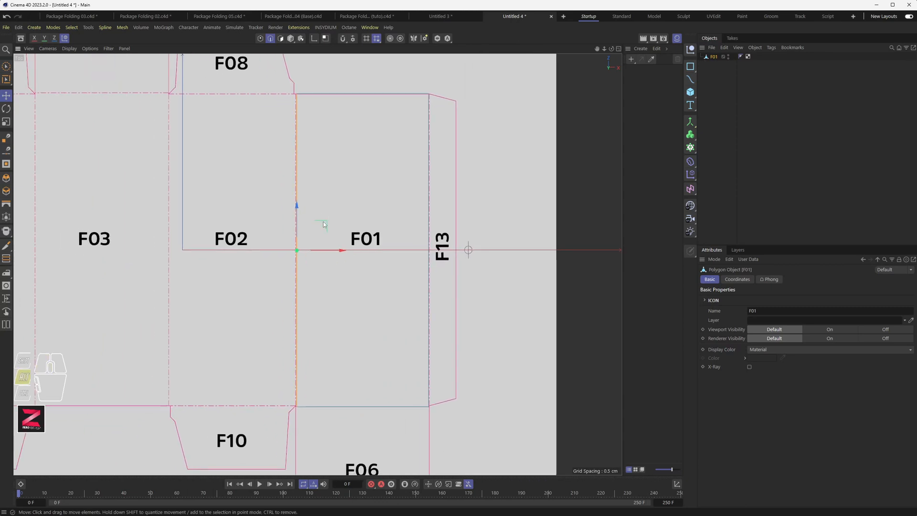
{"action": "left_click", "coordinate": [290, 38]}
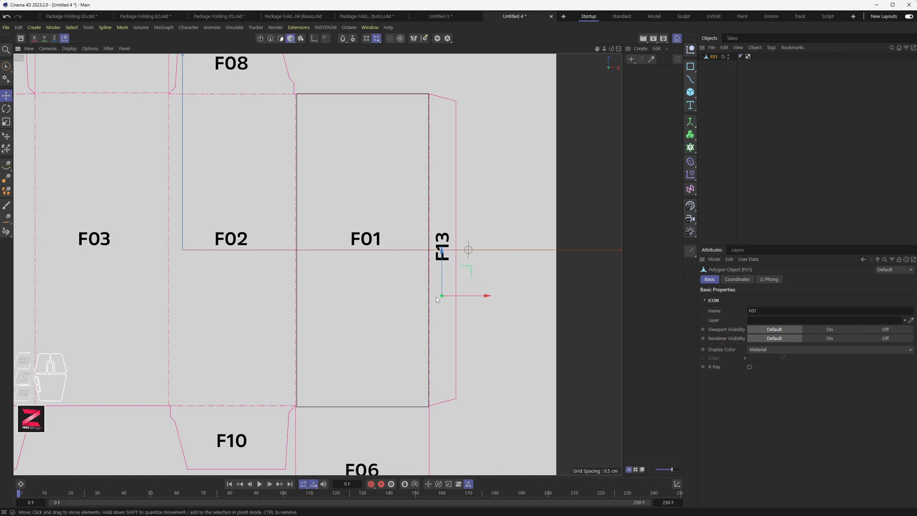
{"action": "left_click_drag", "start_coordinate": [463, 295], "coordinate": [334, 295], "text": "ctrl"}
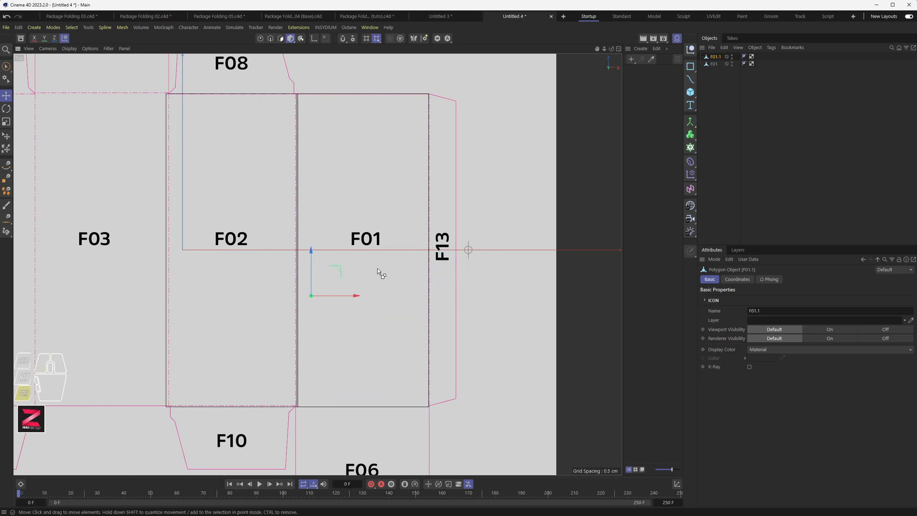
{"action": "double_click", "coordinate": [714, 57]}
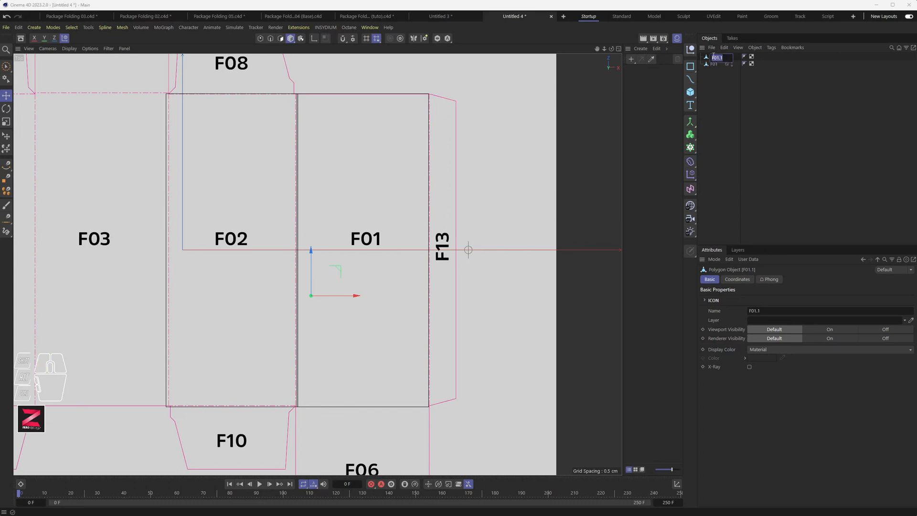
{"action": "type", "text": "F02"}
{"action": "key", "text": "Return"}
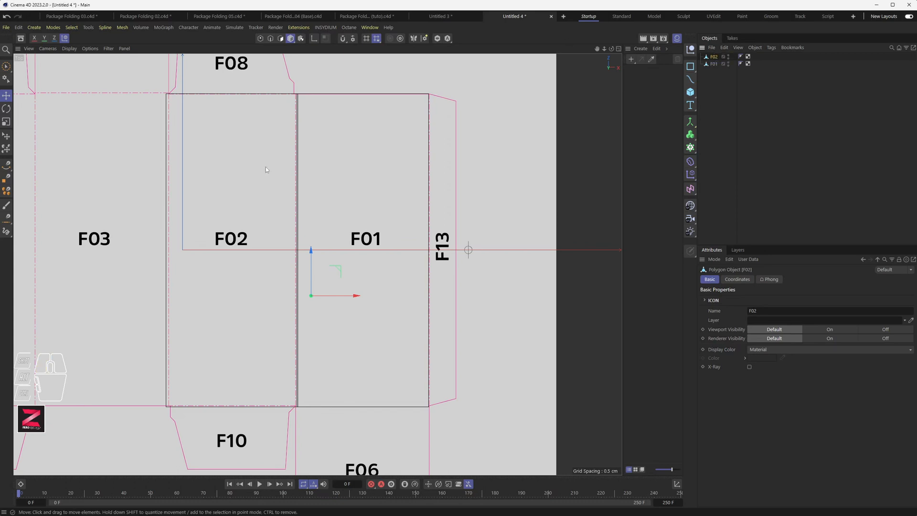
{"action": "scroll", "coordinate": [253, 234], "scroll_direction": "up", "scroll_amount": 1}
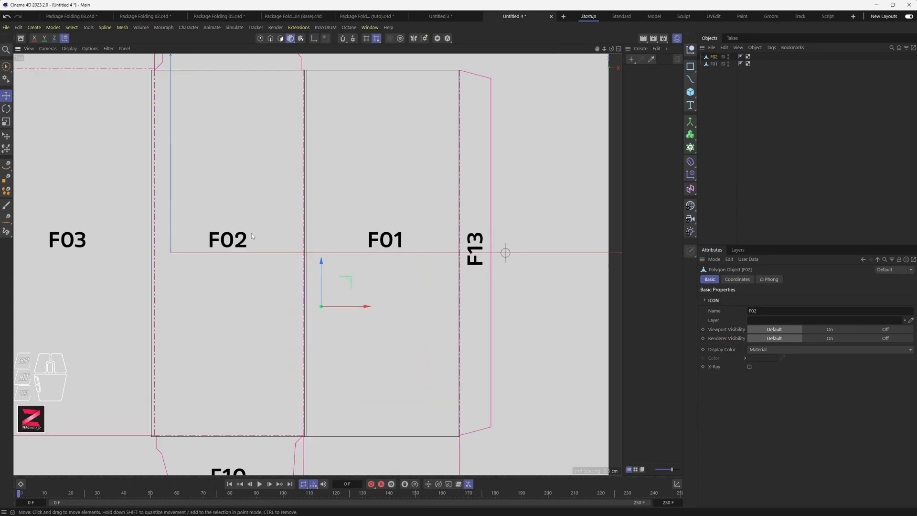
Step: In edge mode, move F02's right edge leftward so it sits just inside the F01/F02 fold line
{"action": "left_click", "coordinate": [270, 38]}
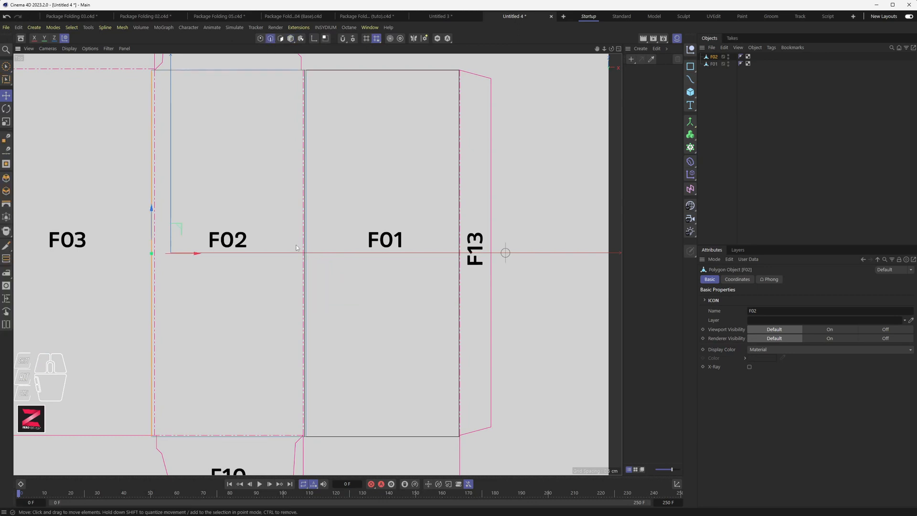
{"action": "scroll", "coordinate": [307, 259], "scroll_direction": "up", "scroll_amount": 5}
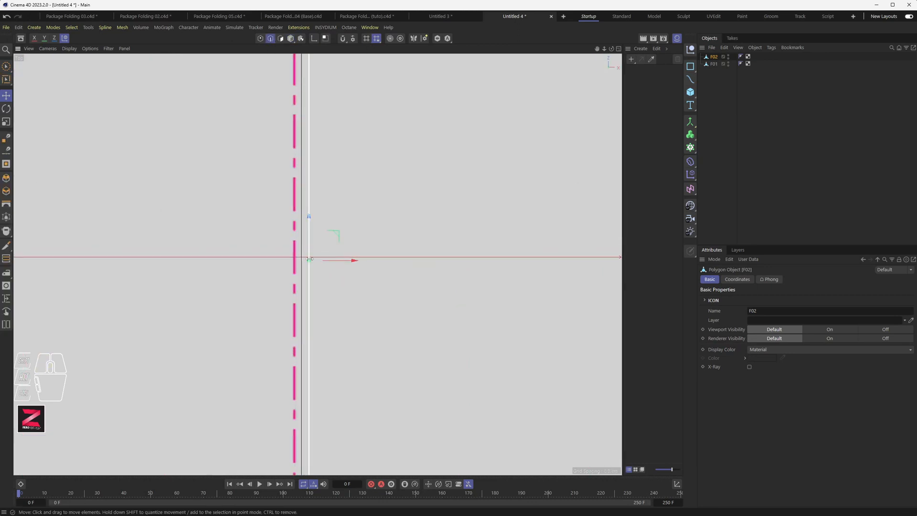
{"action": "left_click_drag", "start_coordinate": [326, 261], "coordinate": [302, 262]}
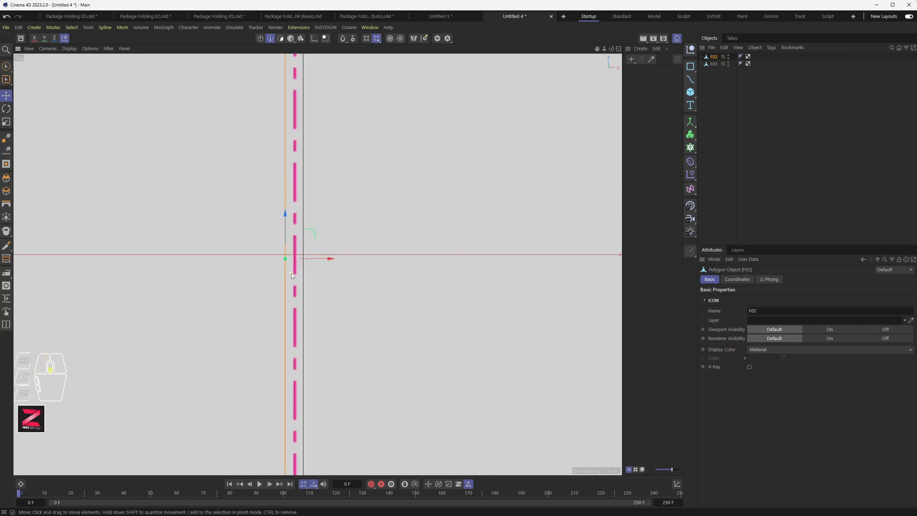
{"action": "scroll", "coordinate": [292, 271], "scroll_direction": "down", "scroll_amount": 6}
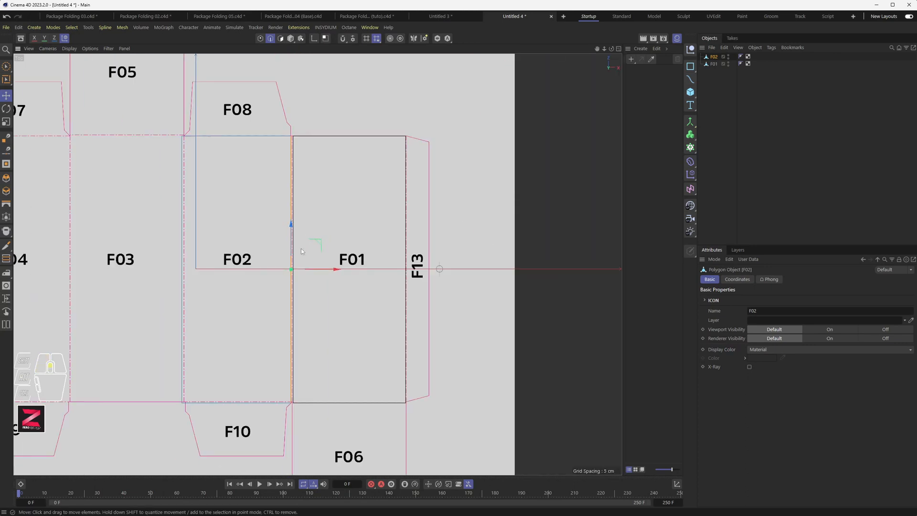
{"action": "scroll", "coordinate": [301, 251], "scroll_direction": "up", "scroll_amount": 6}
{"action": "left_click_drag", "start_coordinate": [291, 308], "coordinate": [292, 308]}
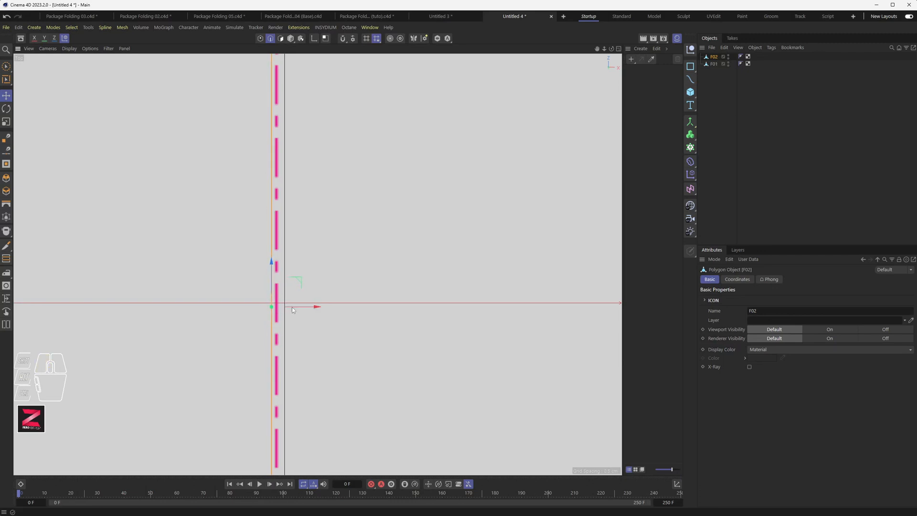
{"action": "scroll", "coordinate": [225, 289], "scroll_direction": "down", "scroll_amount": 4}
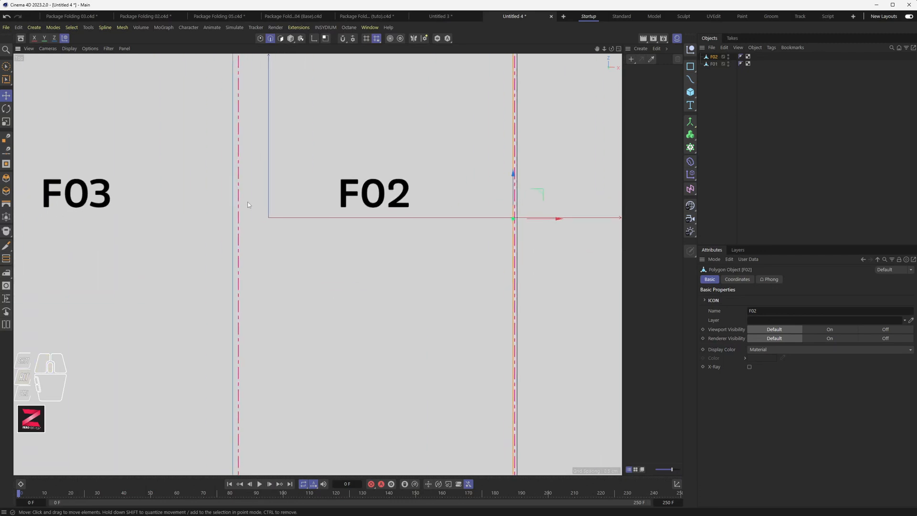
Step: Shift F02's left edge just inside the F02/F03 fold line and fine-tune its right edge beside the F01/F02 fold line
{"action": "left_click_drag", "start_coordinate": [251, 218], "coordinate": [260, 222]}
{"action": "scroll", "coordinate": [240, 218], "scroll_direction": "up", "scroll_amount": 5}
{"action": "middle_click_drag", "start_coordinate": [483, 245], "coordinate": [149, 248], "text": "alt"}
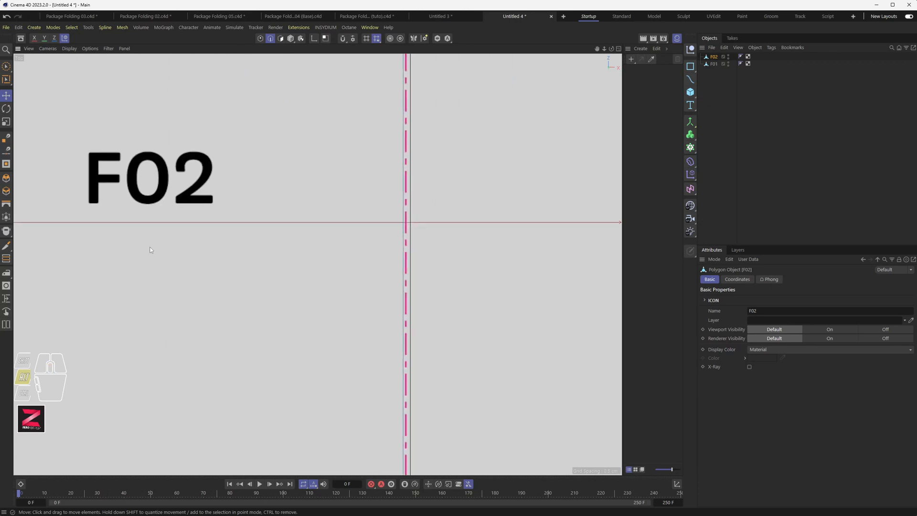
{"action": "scroll", "coordinate": [361, 221], "scroll_direction": "up", "scroll_amount": 1, "text": "alt"}
{"action": "scroll", "coordinate": [433, 221], "scroll_direction": "up", "scroll_amount": 5, "text": "alt"}
{"action": "middle_click_drag", "start_coordinate": [367, 231], "coordinate": [301, 232], "text": "alt"}
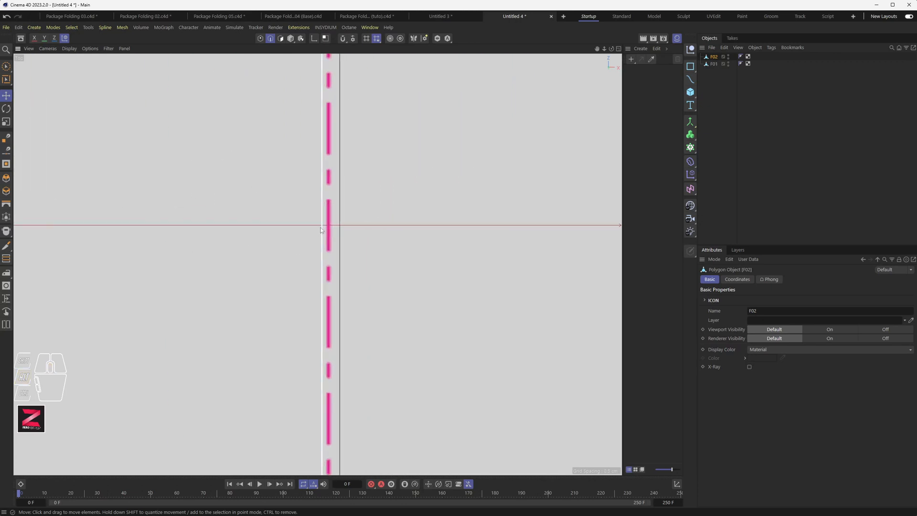
{"action": "left_click_drag", "start_coordinate": [345, 230], "coordinate": [347, 230]}
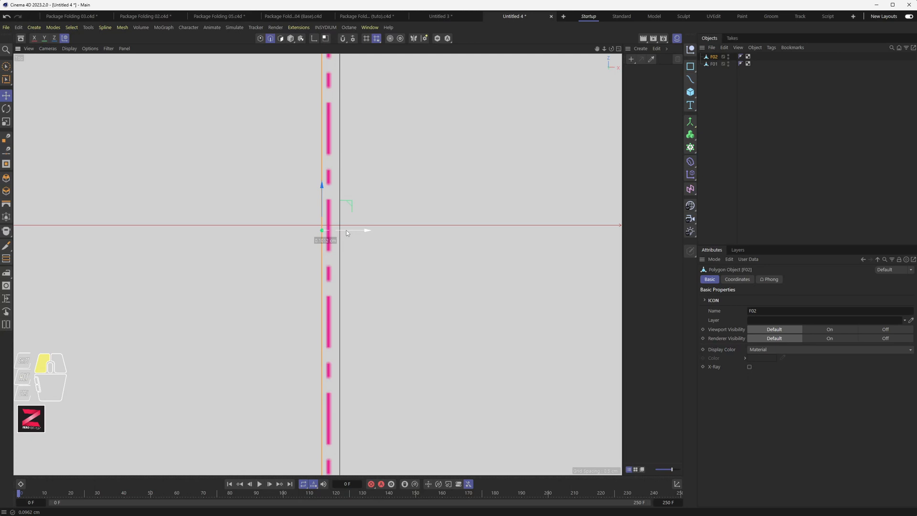
{"action": "left_click_drag", "start_coordinate": [346, 230], "coordinate": [346, 230]}
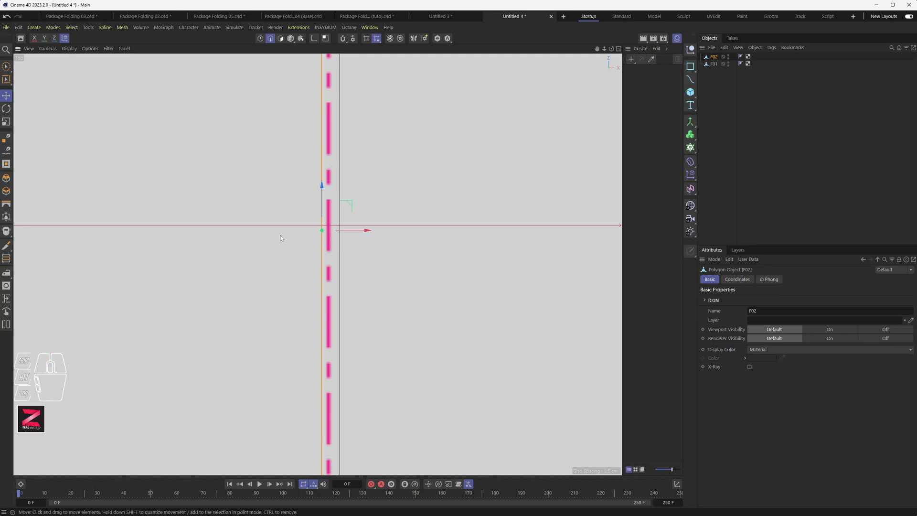
Step: Refine F02's left edge at close zoom, leaving a small gap on the F02 side of the F02/F03 fold line
{"action": "scroll", "coordinate": [281, 238], "scroll_direction": "down", "scroll_amount": 5}
{"action": "scroll", "coordinate": [281, 237], "scroll_direction": "down", "scroll_amount": 5}
{"action": "middle_click_drag", "start_coordinate": [175, 266], "coordinate": [332, 248], "text": "alt"}
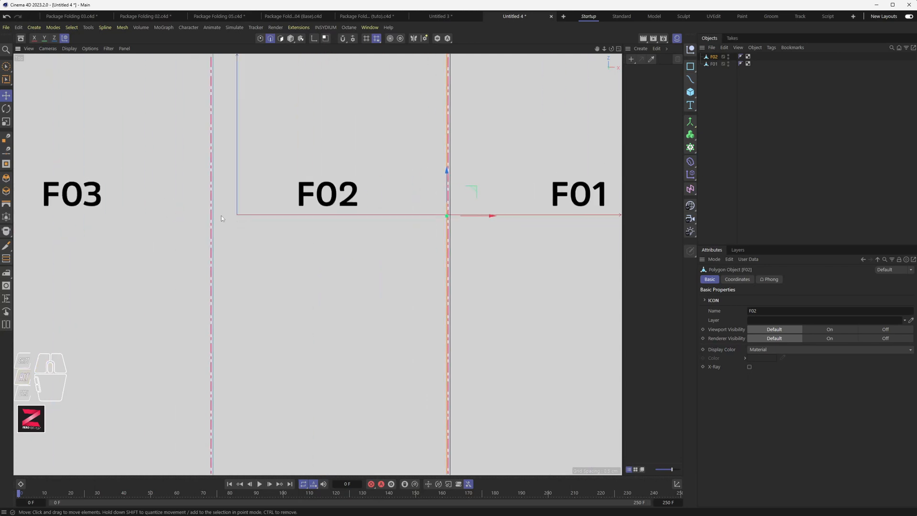
{"action": "left_click", "coordinate": [214, 217]}
{"action": "scroll", "coordinate": [214, 216], "scroll_direction": "up", "scroll_amount": 8}
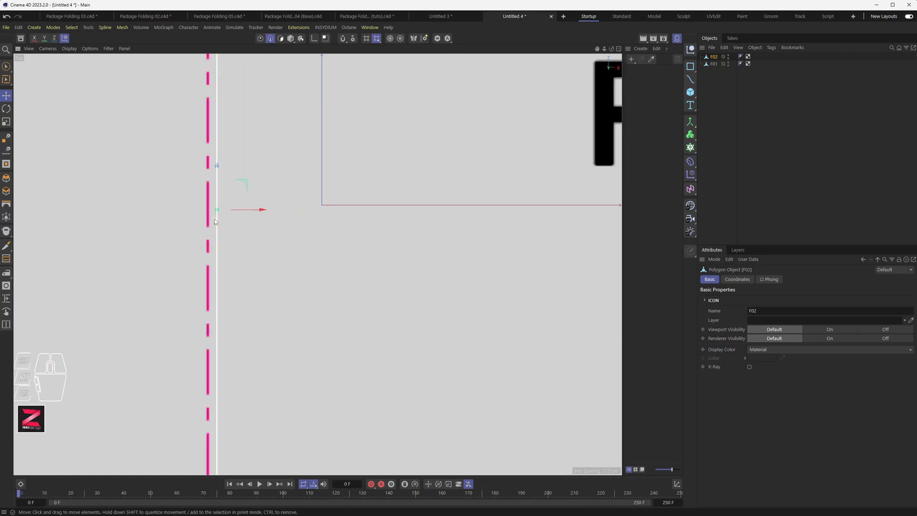
{"action": "left_click_drag", "start_coordinate": [236, 208], "coordinate": [229, 211]}
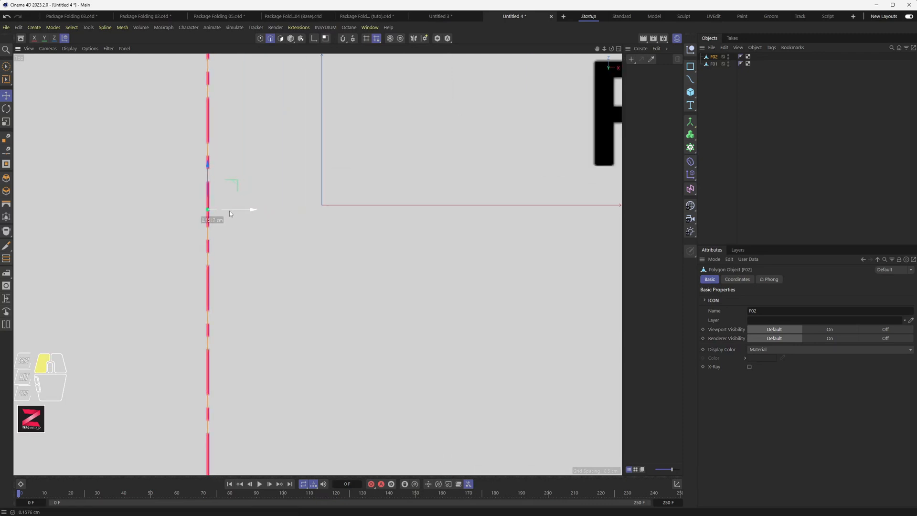
{"action": "scroll", "coordinate": [213, 212], "scroll_direction": "up", "scroll_amount": 6}
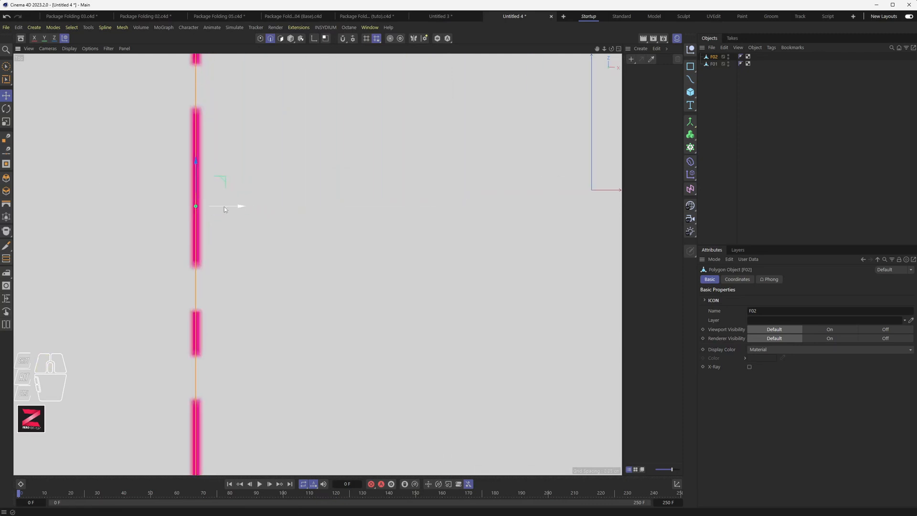
{"action": "left_click_drag", "start_coordinate": [225, 206], "coordinate": [247, 210]}
{"action": "scroll", "coordinate": [247, 210], "scroll_direction": "down", "scroll_amount": 5}
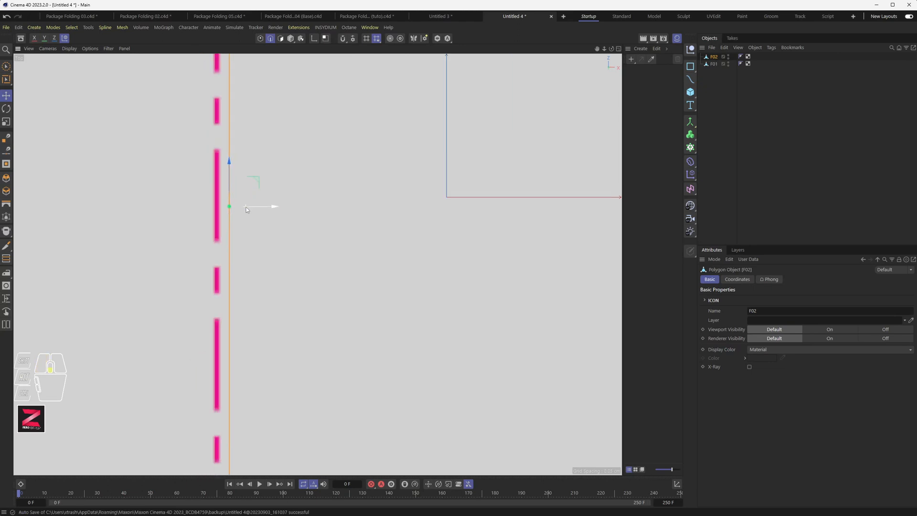
{"action": "scroll", "coordinate": [247, 209], "scroll_direction": "down", "scroll_amount": 6}
Step: Select F01 and nudge its left edge slightly rightward, leaving a small gap beside the F01/F02 fold line
{"action": "scroll", "coordinate": [417, 218], "scroll_direction": "up", "scroll_amount": 8}
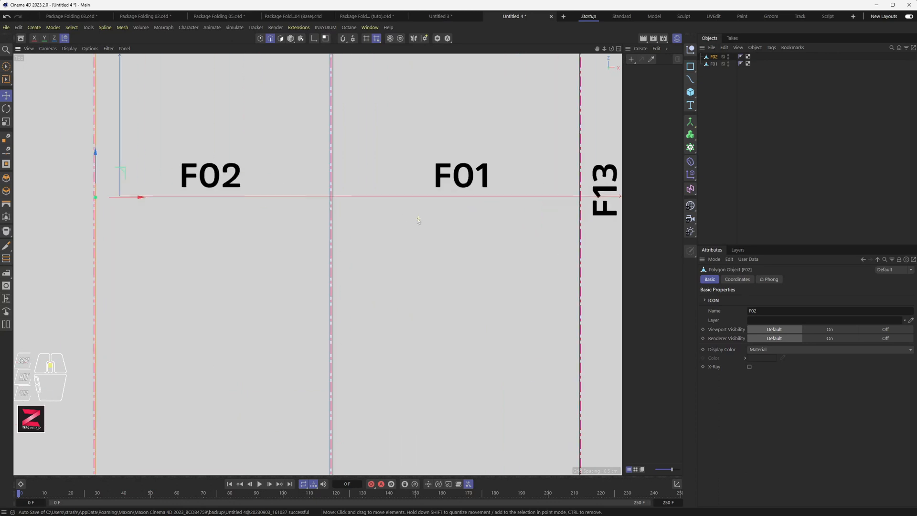
{"action": "left_click", "coordinate": [715, 65]}
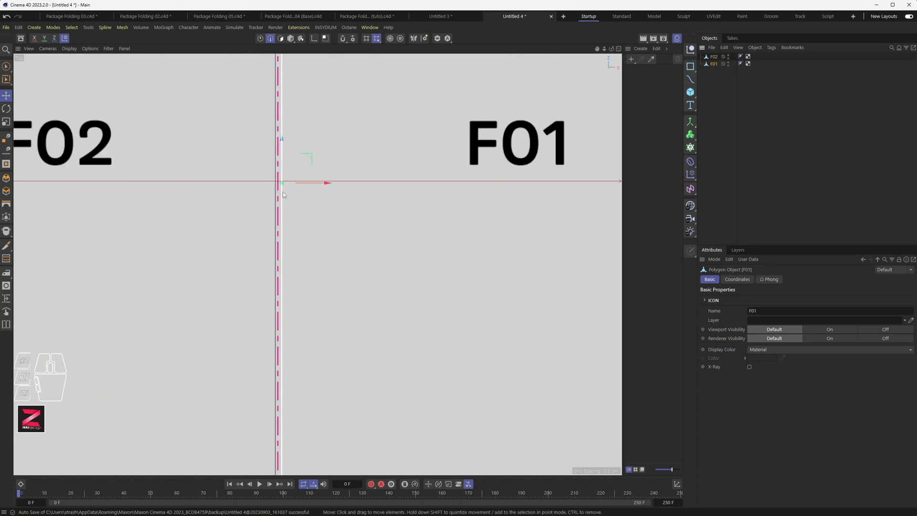
{"action": "scroll", "coordinate": [286, 191], "scroll_direction": "up", "scroll_amount": 3}
{"action": "left_click_drag", "start_coordinate": [289, 184], "coordinate": [295, 187]}
{"action": "scroll", "coordinate": [299, 192], "scroll_direction": "down", "scroll_amount": 5}
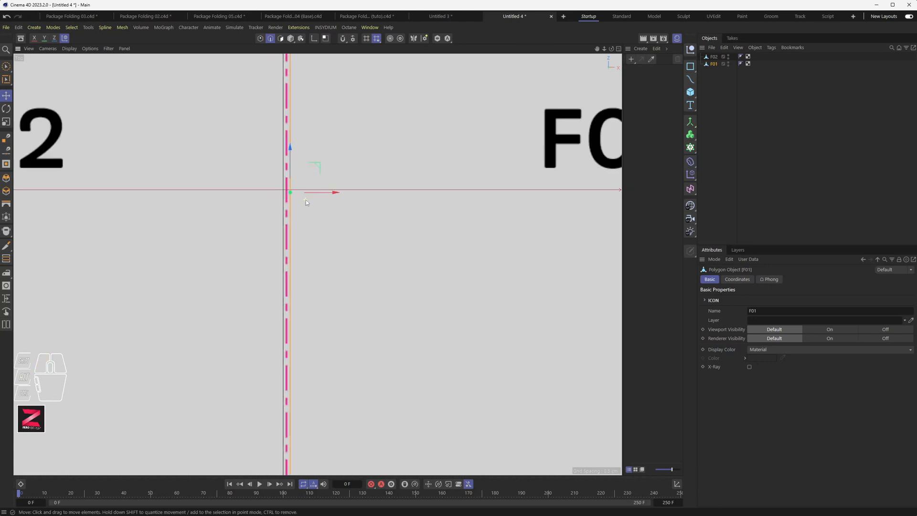
Step: Move F01's right edge slightly leftward, leaving a small gap inside the F01/F13 fold line
{"action": "middle_click_drag", "start_coordinate": [538, 250], "coordinate": [445, 252], "text": "alt"}
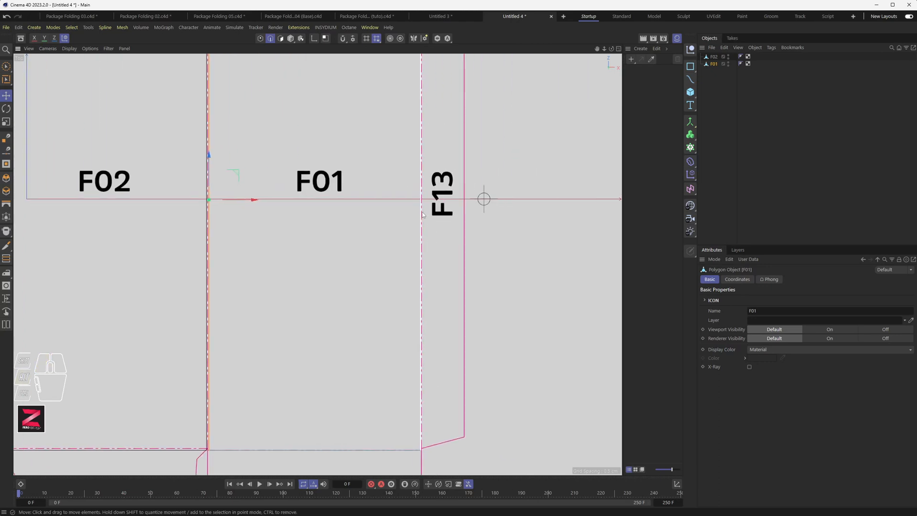
{"action": "left_click", "coordinate": [421, 215]}
{"action": "scroll", "coordinate": [423, 199], "scroll_direction": "up", "scroll_amount": 4}
{"action": "scroll", "coordinate": [421, 203], "scroll_direction": "up", "scroll_amount": 5}
{"action": "mouse_move", "coordinate": [423, 211]}
{"action": "left_mouse_down"}
{"action": "mouse_move", "coordinate": [432, 210]}
{"action": "mouse_move", "coordinate": [421, 211]}
{"action": "left_mouse_up"}
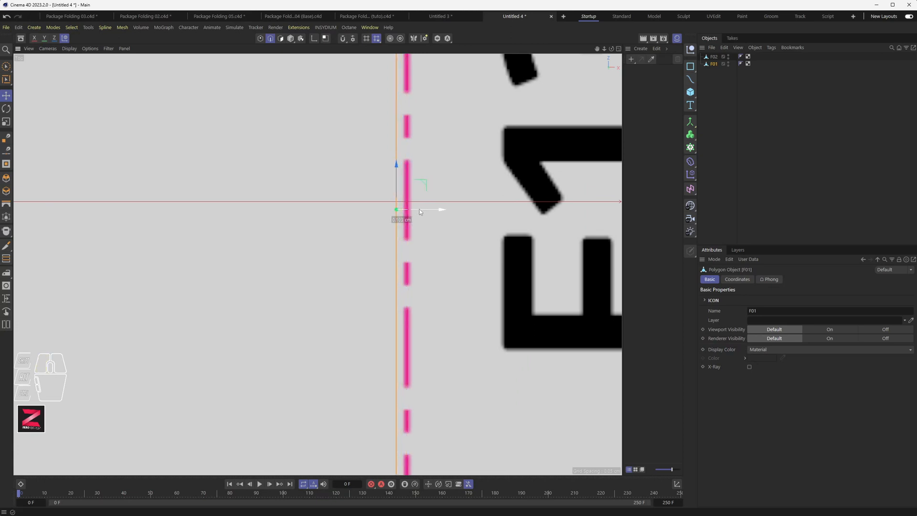
{"action": "scroll", "coordinate": [420, 212], "scroll_direction": "up", "scroll_amount": 1}
{"action": "scroll", "coordinate": [420, 211], "scroll_direction": "down", "scroll_amount": 10}
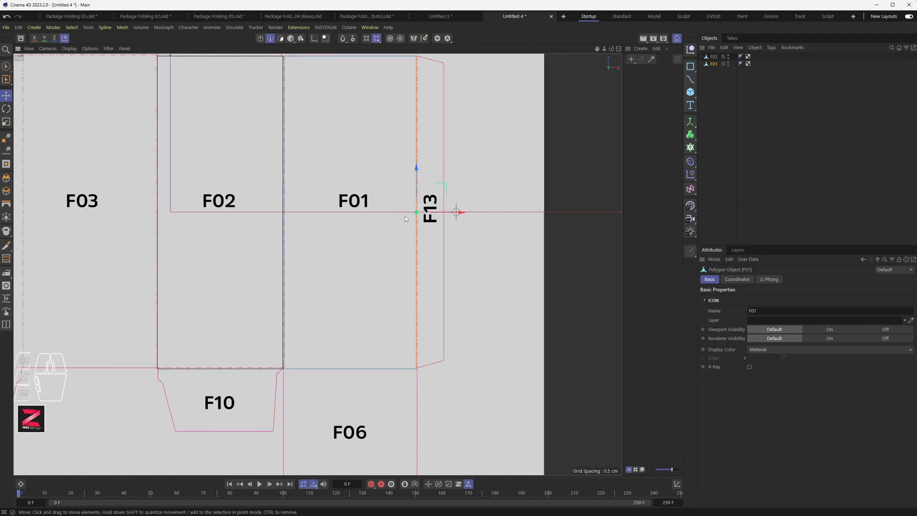
Step: Duplicate the F01 plane in the object list and rename the copy F03
{"action": "middle_click_drag", "start_coordinate": [392, 194], "coordinate": [348, 230], "text": "alt"}
{"action": "scroll", "coordinate": [348, 231], "scroll_direction": "down", "scroll_amount": 5}
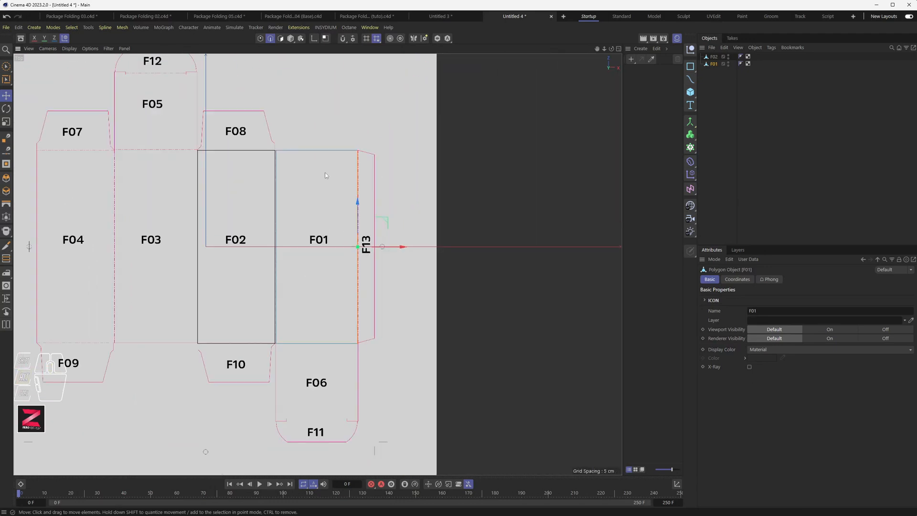
{"action": "middle_click_drag", "start_coordinate": [260, 210], "coordinate": [348, 214], "text": "alt"}
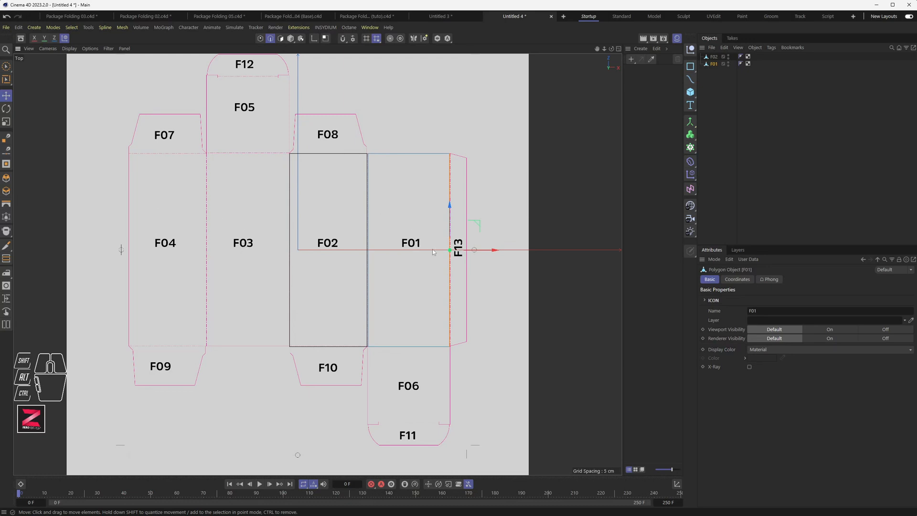
{"action": "mouse_move", "coordinate": [716, 68]}
{"action": "left_mouse_down", "text": "ctrl"}
{"action": "mouse_move", "coordinate": [719, 85]}
{"action": "mouse_move", "coordinate": [718, 76]}
{"action": "left_mouse_up", "text": "ctrl"}
{"action": "double_click", "coordinate": [718, 71]}
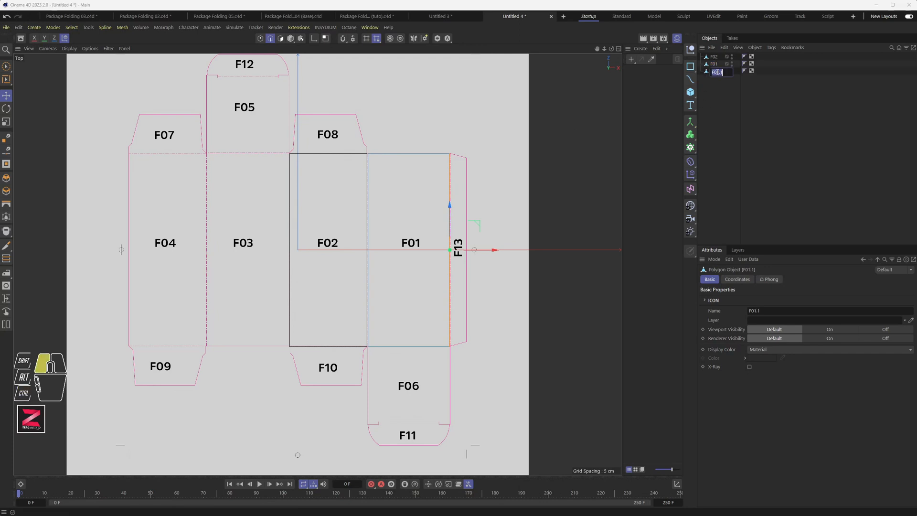
{"action": "type", "text": "F03"}
{"action": "key", "text": "Return"}
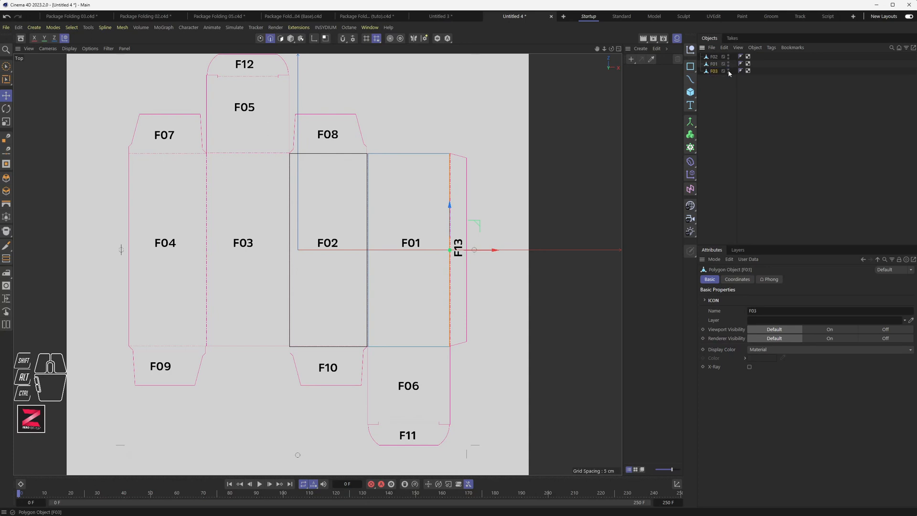
Step: In model mode, move the whole F03 plane leftward onto the dieline's F03 face and fine-tune its fit between the fold lines
{"action": "left_click_drag", "start_coordinate": [482, 253], "coordinate": [350, 254]}
{"action": "key", "text": "ctrl+z"}
{"action": "left_click", "coordinate": [291, 38]}
{"action": "left_click_drag", "start_coordinate": [487, 279], "coordinate": [327, 276]}
{"action": "scroll", "coordinate": [267, 262], "scroll_direction": "up", "scroll_amount": 6}
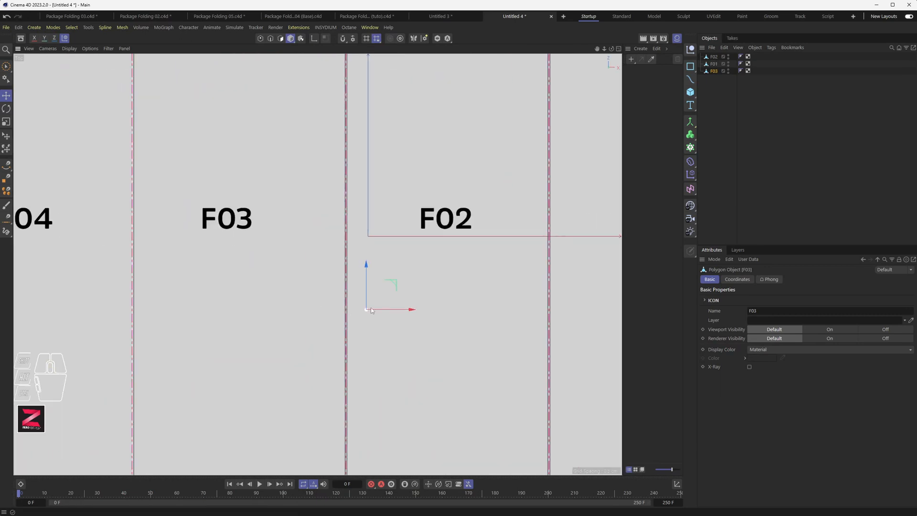
{"action": "left_click_drag", "start_coordinate": [382, 311], "coordinate": [381, 312]}
{"action": "scroll", "coordinate": [354, 301], "scroll_direction": "down", "scroll_amount": 6}
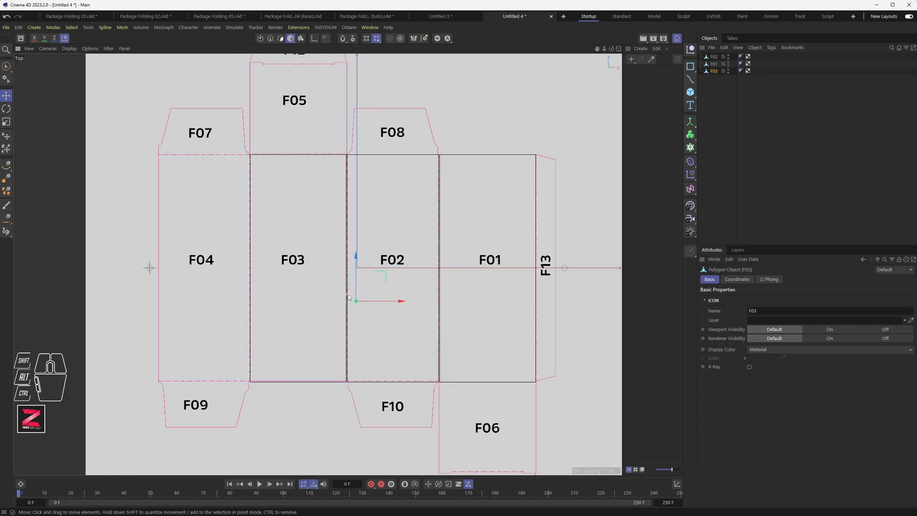
Step: Duplicate the F02 plane to the end of the object list and rename the copy F04
{"action": "left_click_drag", "start_coordinate": [715, 57], "coordinate": [723, 93]}
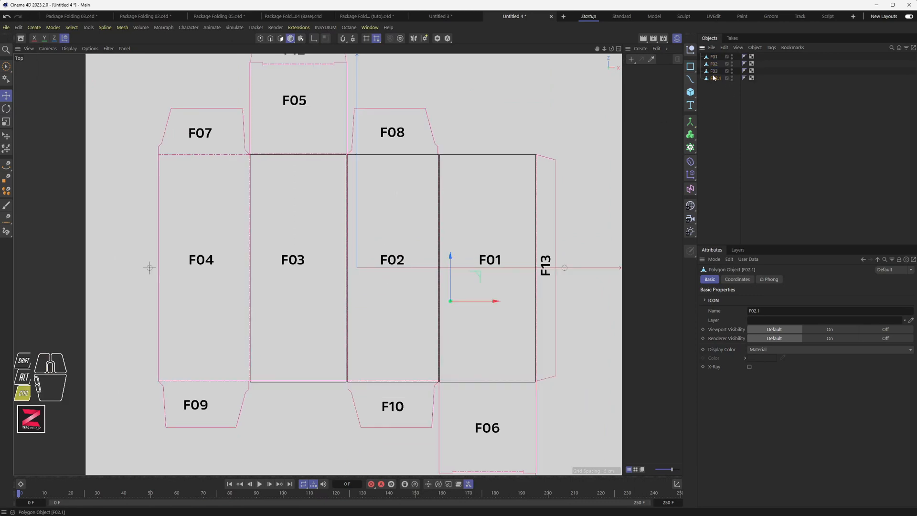
{"action": "double_click", "coordinate": [717, 79]}
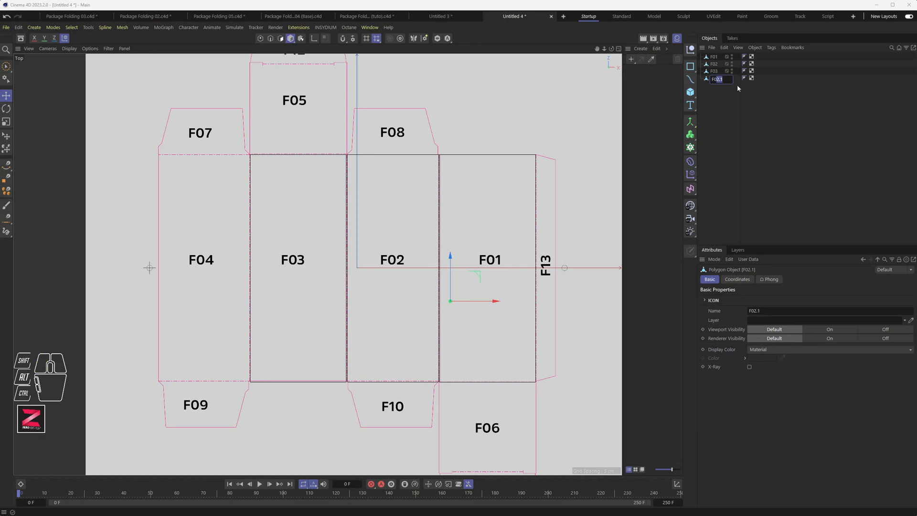
{"action": "type", "text": "F04"}
{"action": "key", "text": "Return"}
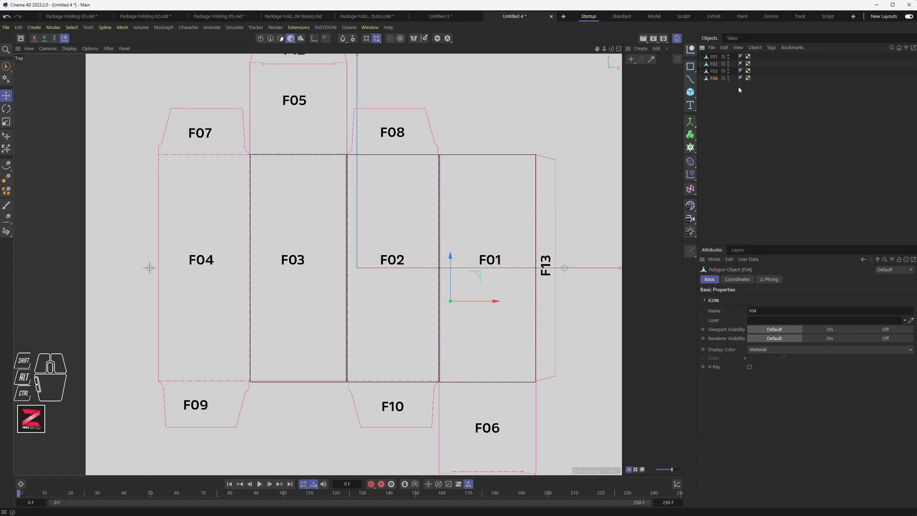
Step: Move the F04 plane leftward onto the dieline's F04 face and fine-tune its gap at the F03/F04 fold line
{"action": "left_click_drag", "start_coordinate": [476, 301], "coordinate": [285, 299]}
{"action": "scroll", "coordinate": [233, 239], "scroll_direction": "up", "scroll_amount": 3}
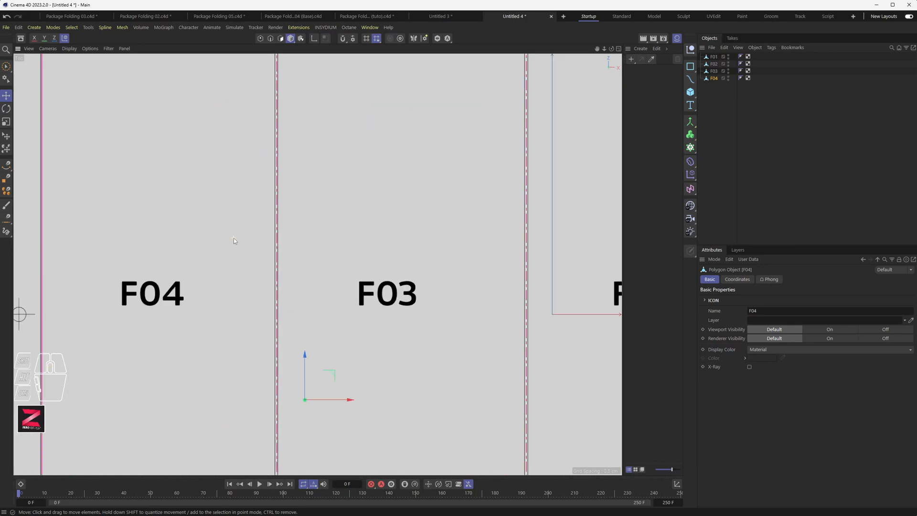
{"action": "left_click_drag", "start_coordinate": [321, 397], "coordinate": [322, 398]}
{"action": "scroll", "coordinate": [268, 394], "scroll_direction": "up", "scroll_amount": 3}
{"action": "scroll", "coordinate": [294, 386], "scroll_direction": "up", "scroll_amount": 5}
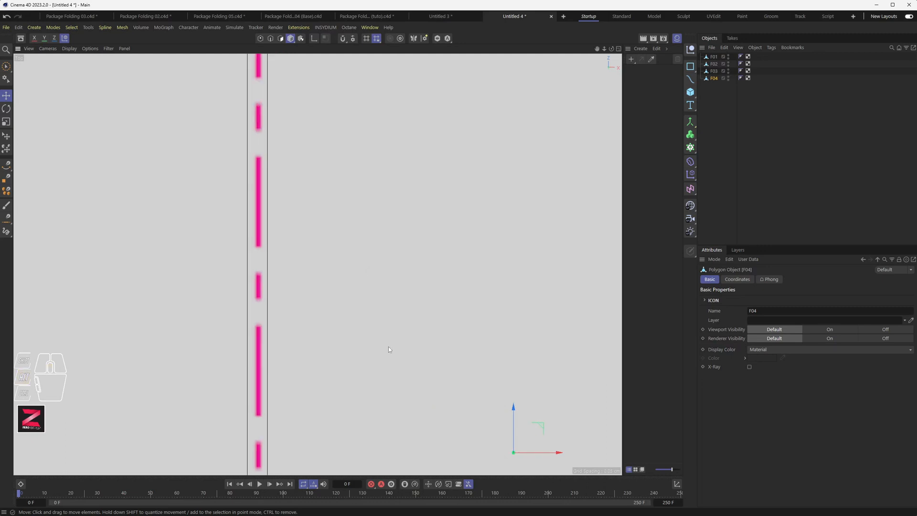
{"action": "middle_click_drag", "start_coordinate": [387, 341], "coordinate": [310, 179], "text": "alt"}
{"action": "mouse_move", "coordinate": [469, 291]}
{"action": "left_mouse_down"}
{"action": "mouse_move", "coordinate": [478, 287]}
{"action": "mouse_move", "coordinate": [463, 291]}
{"action": "left_mouse_up"}
{"action": "scroll", "coordinate": [360, 294], "scroll_direction": "down", "scroll_amount": 6}
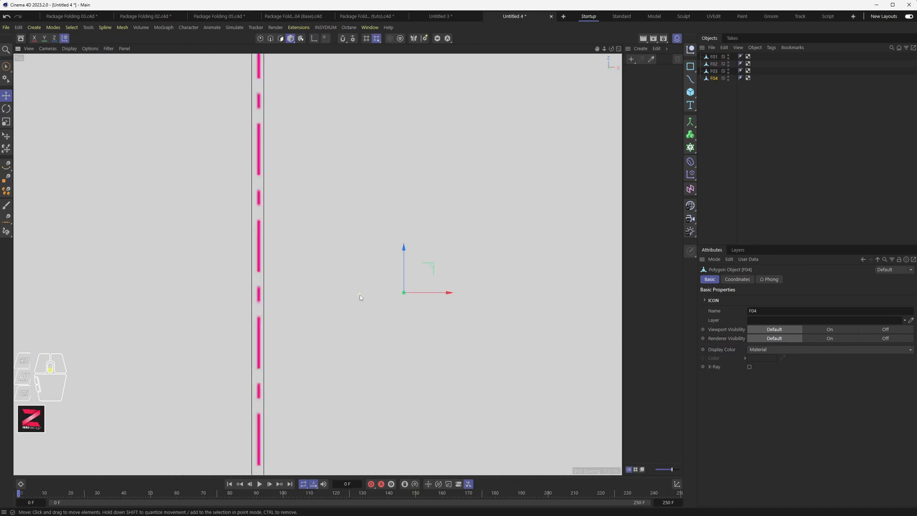
{"action": "scroll", "coordinate": [348, 296], "scroll_direction": "down", "scroll_amount": 3}
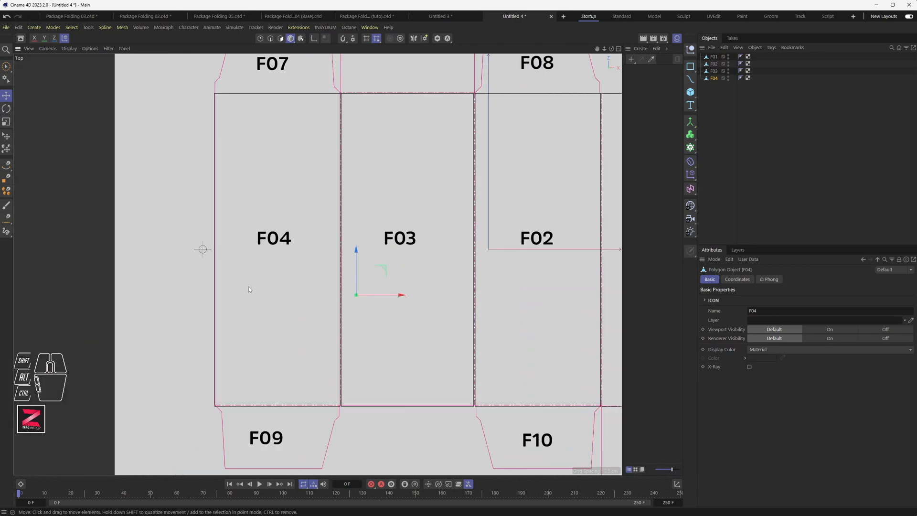
Step: In edge mode, move F04's left edge slightly rightward onto the dieline's outer cut line
{"action": "scroll", "coordinate": [221, 180], "scroll_direction": "up", "scroll_amount": 10}
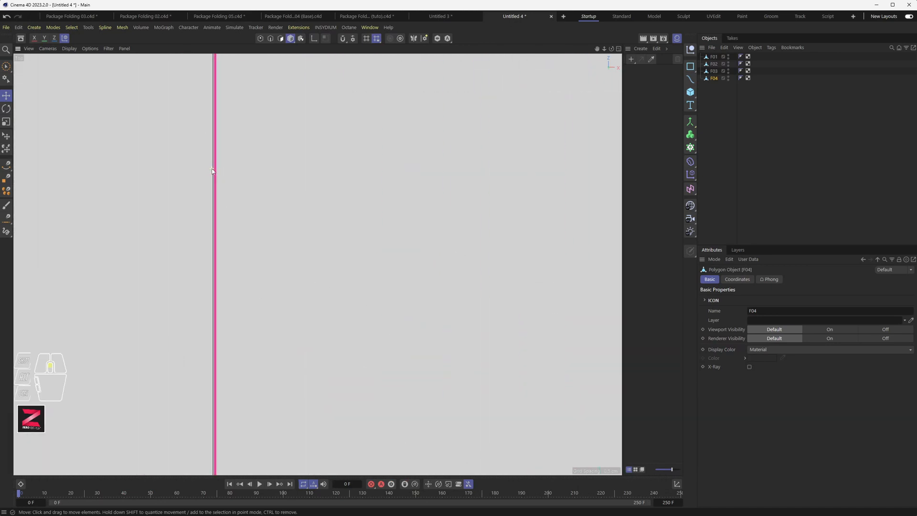
{"action": "scroll", "coordinate": [213, 245], "scroll_direction": "down", "scroll_amount": 5}
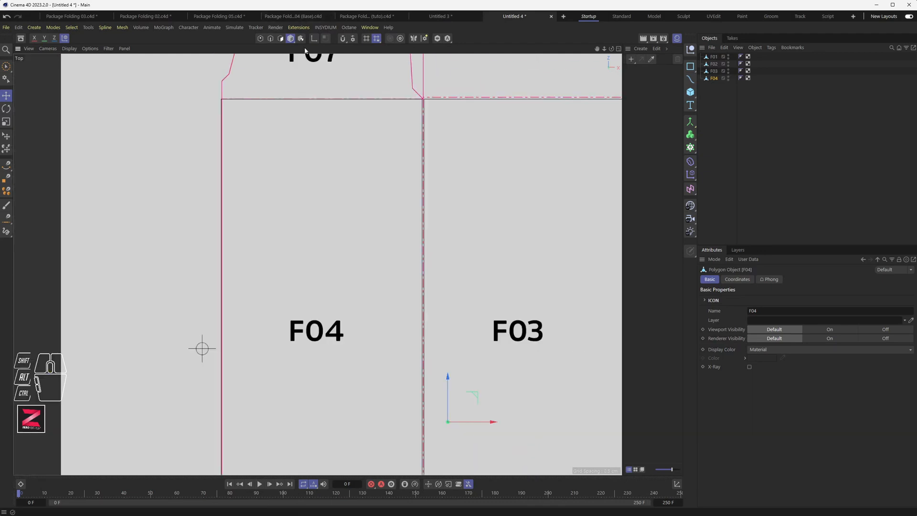
{"action": "left_click", "coordinate": [270, 39]}
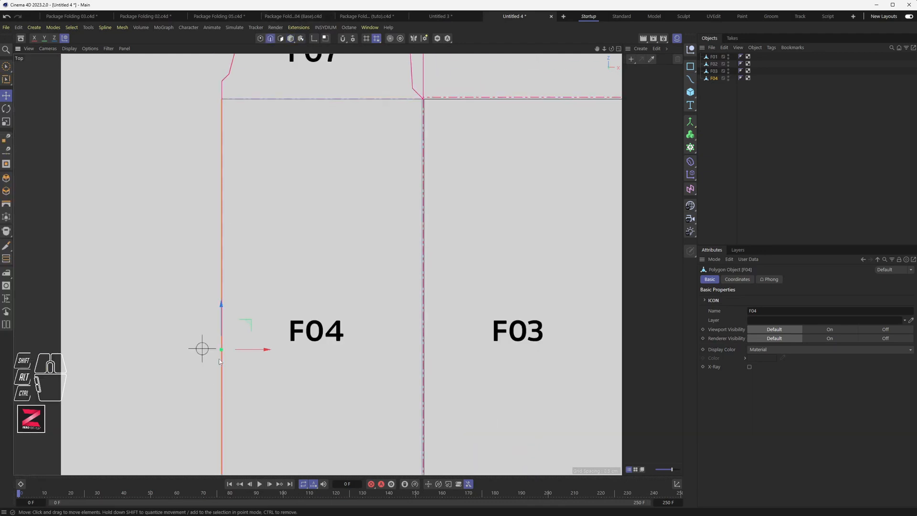
{"action": "scroll", "coordinate": [224, 359], "scroll_direction": "up", "scroll_amount": 5}
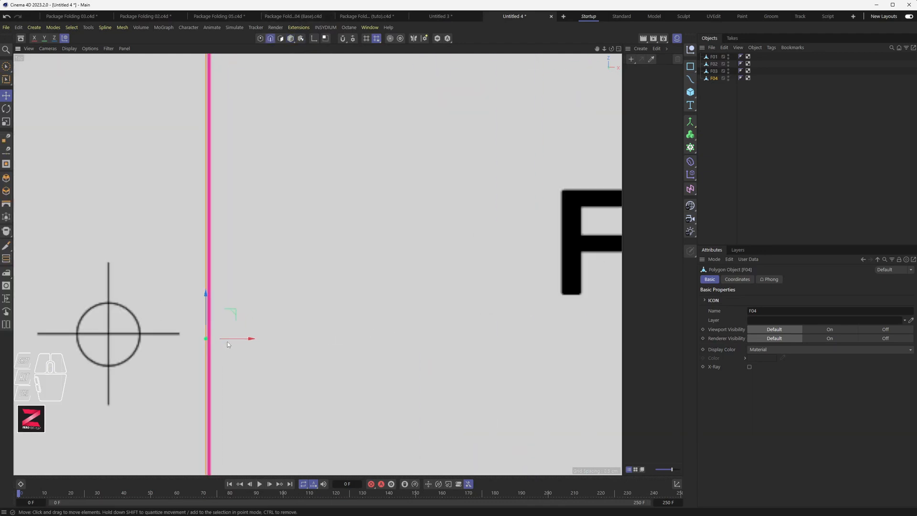
{"action": "left_click_drag", "start_coordinate": [229, 341], "coordinate": [231, 340]}
{"action": "scroll", "coordinate": [239, 323], "scroll_direction": "down", "scroll_amount": 5}
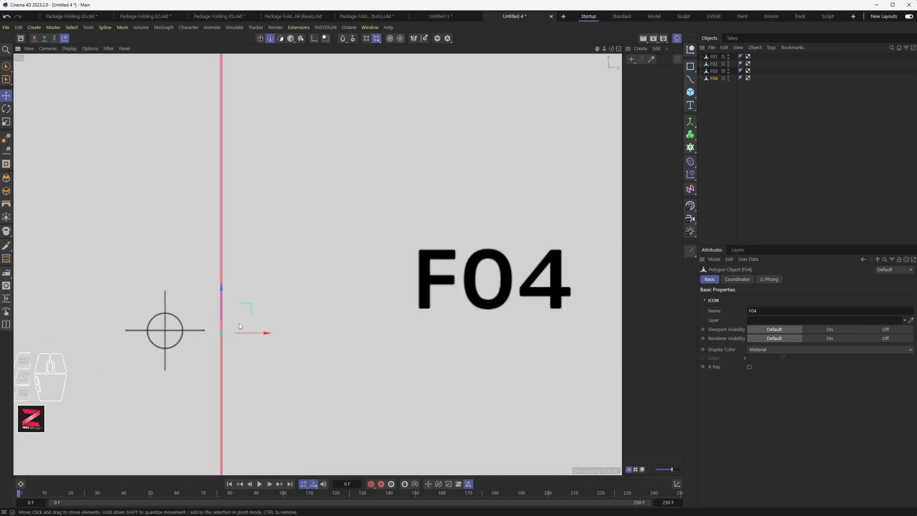
{"action": "scroll", "coordinate": [334, 215], "scroll_direction": "down", "scroll_amount": 3}
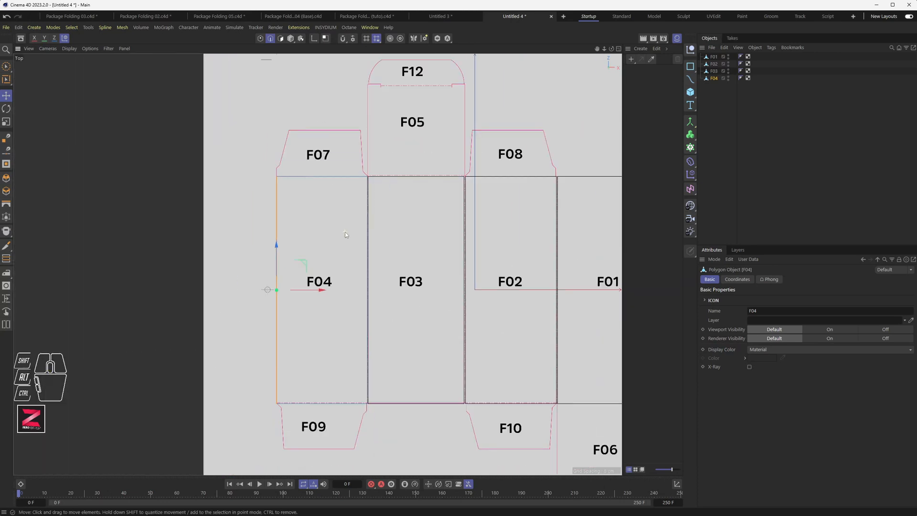
Step: With nothing selected, trace the F08 flap's outline with the Polygon Pen as a new closed polygon just above its fold line
{"action": "middle_click_drag", "start_coordinate": [344, 231], "coordinate": [356, 255], "text": "alt"}
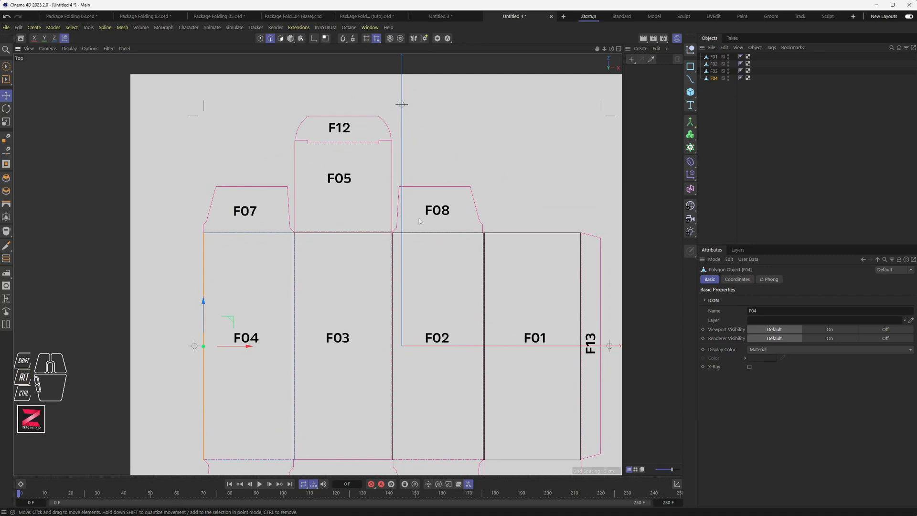
{"action": "scroll", "coordinate": [437, 215], "scroll_direction": "up", "scroll_amount": 5}
{"action": "middle_click_drag", "start_coordinate": [449, 242], "coordinate": [377, 260], "text": "alt"}
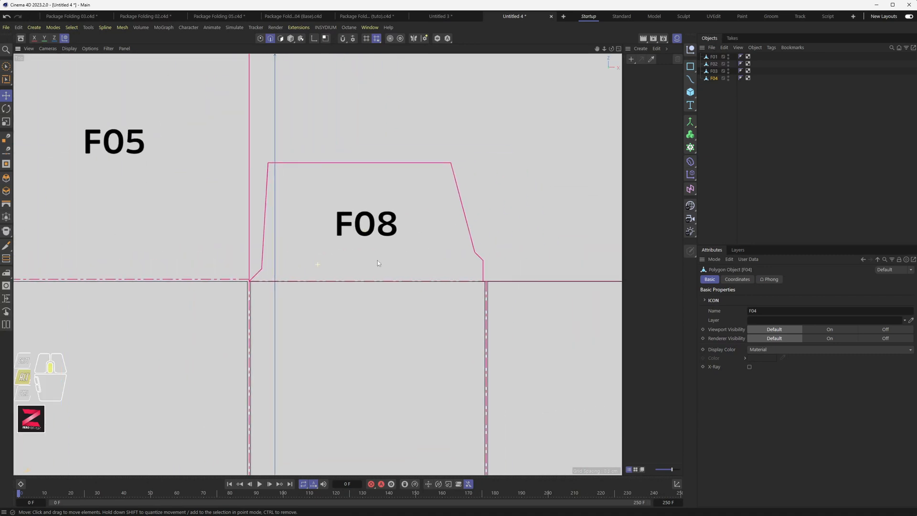
{"action": "scroll", "coordinate": [377, 260], "scroll_direction": "up", "scroll_amount": 2}
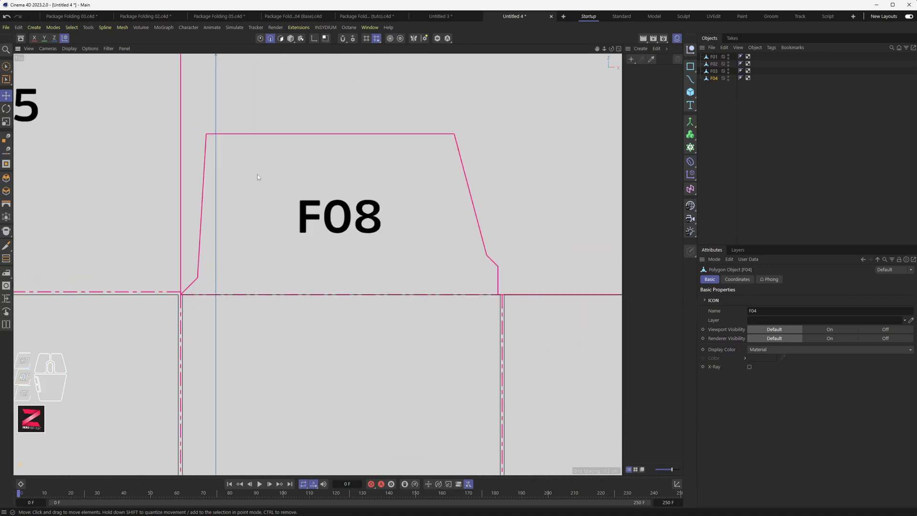
{"action": "left_click", "coordinate": [718, 127]}
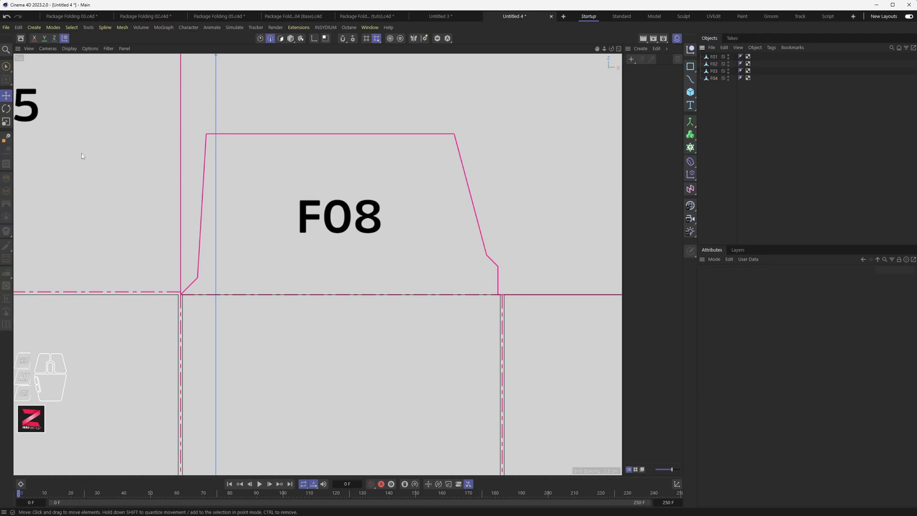
{"action": "left_click", "coordinate": [721, 123]}
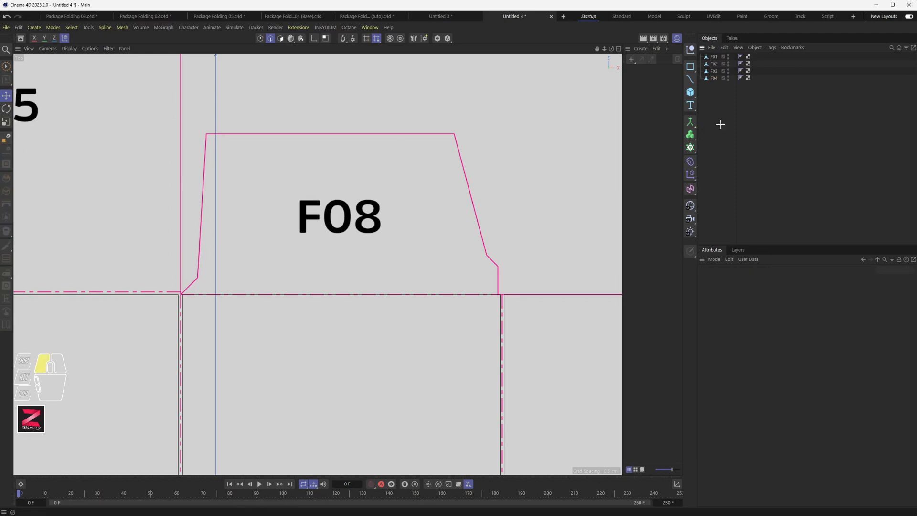
{"action": "left_click", "coordinate": [6, 139]}
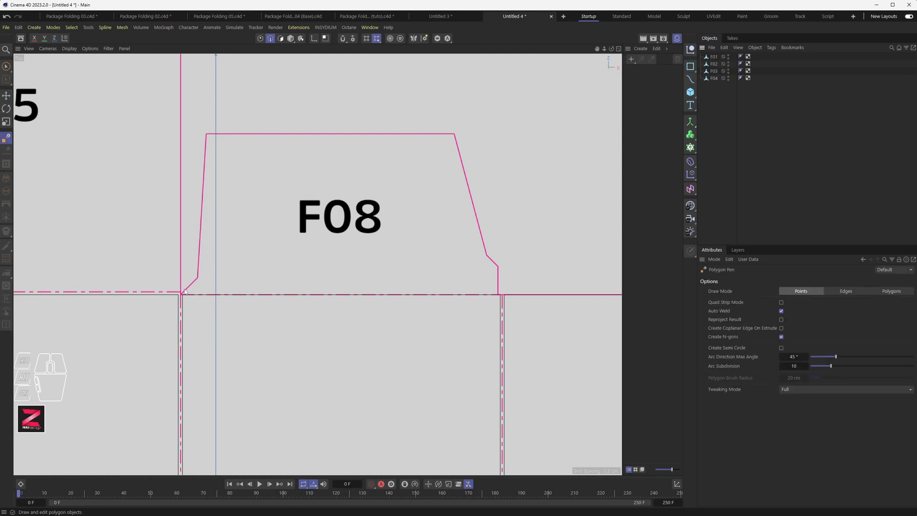
{"action": "left_click", "coordinate": [197, 277]}
{"action": "left_click", "coordinate": [206, 133]}
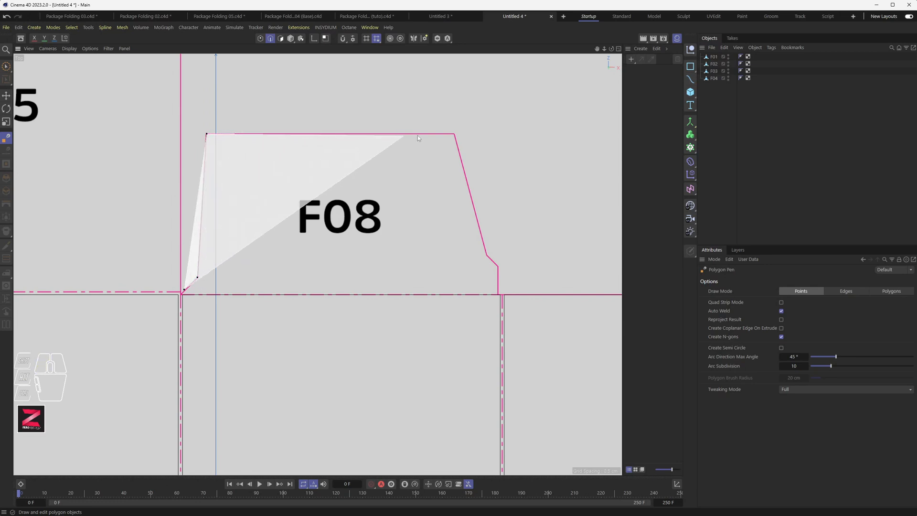
{"action": "left_click", "coordinate": [453, 134]}
{"action": "left_click_drag", "start_coordinate": [491, 262], "coordinate": [486, 255]}
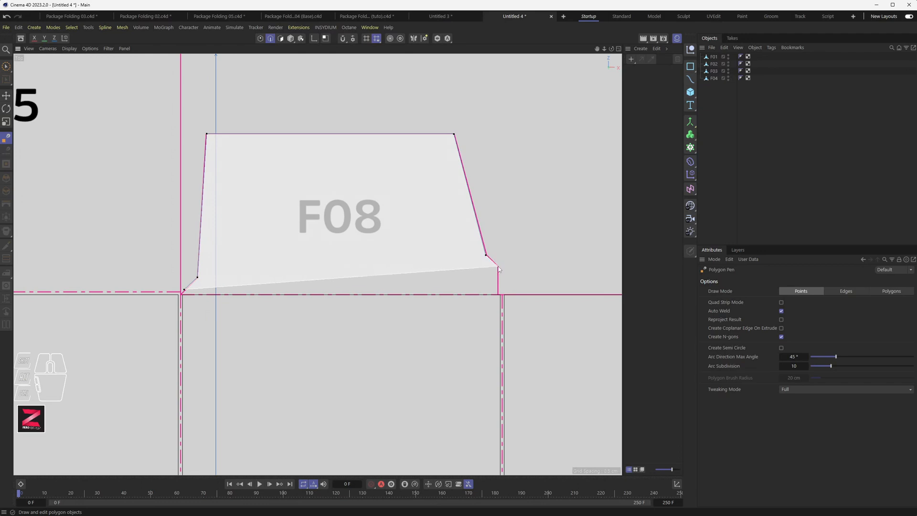
{"action": "left_click", "coordinate": [498, 266]}
{"action": "left_click", "coordinate": [498, 290]}
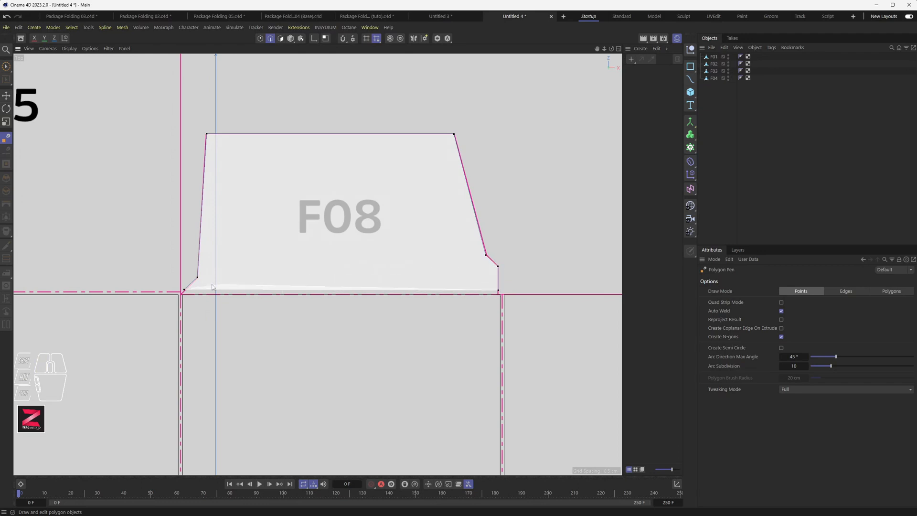
{"action": "left_click", "coordinate": [184, 290]}
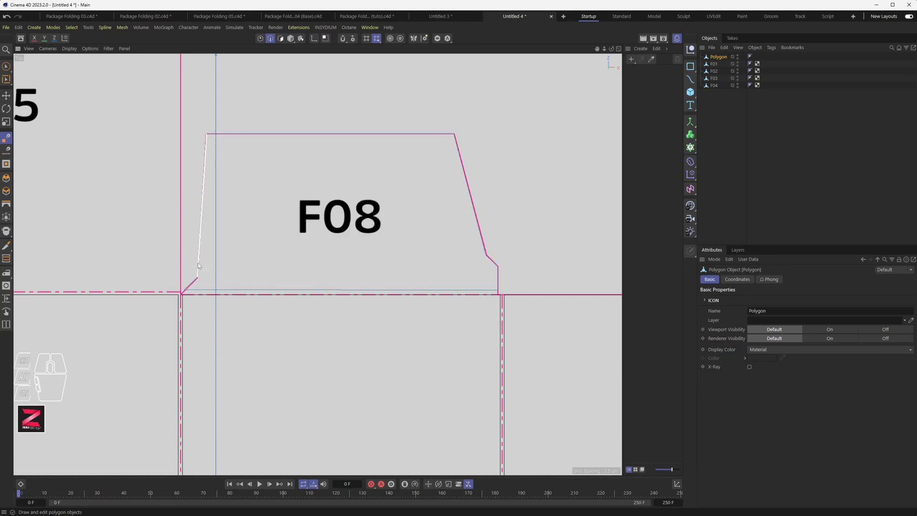
Step: In point mode, select the new F08 polygon's two bottom corner points and scale them vertically toward zero to level the bottom edge
{"action": "left_click", "coordinate": [6, 67]}
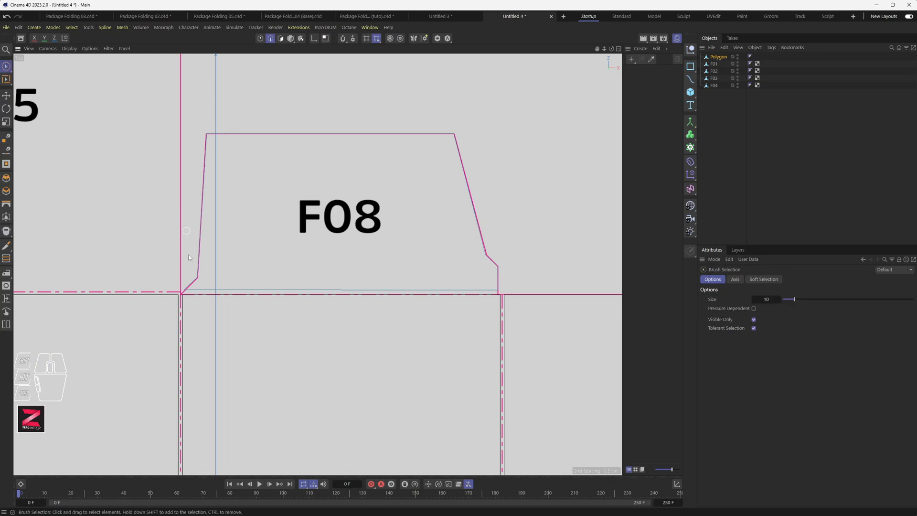
{"action": "left_click", "coordinate": [261, 39]}
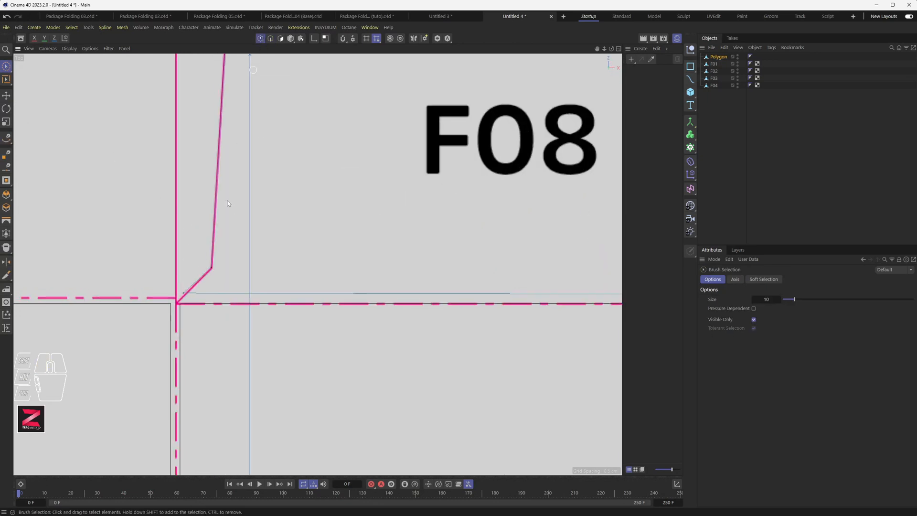
{"action": "left_click", "coordinate": [181, 298]}
{"action": "scroll", "coordinate": [343, 295], "scroll_direction": "down", "scroll_amount": 3}
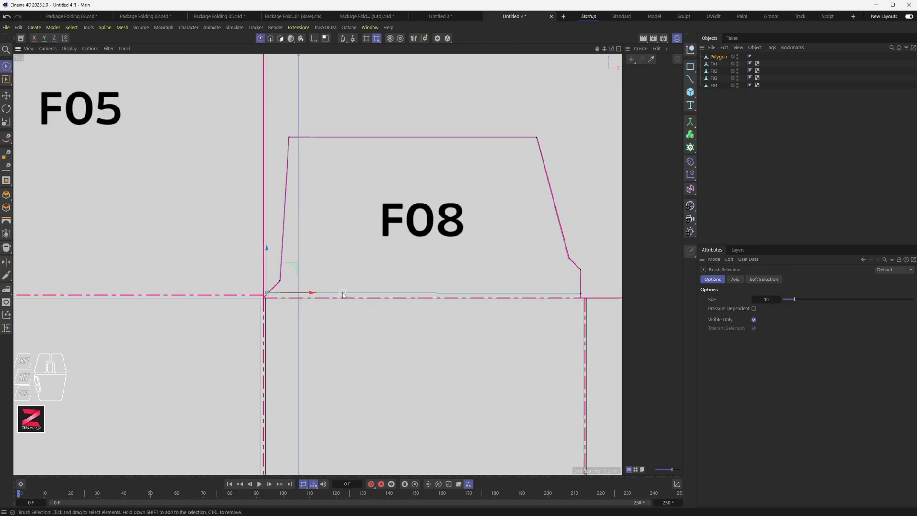
{"action": "left_click", "coordinate": [581, 293], "text": "shift"}
{"action": "middle_click_drag", "start_coordinate": [411, 293], "coordinate": [287, 266], "text": "alt"}
{"action": "scroll", "coordinate": [287, 266], "scroll_direction": "up", "scroll_amount": 4, "text": "alt"}
{"action": "scroll", "coordinate": [287, 266], "scroll_direction": "down", "scroll_amount": 1, "text": "alt"}
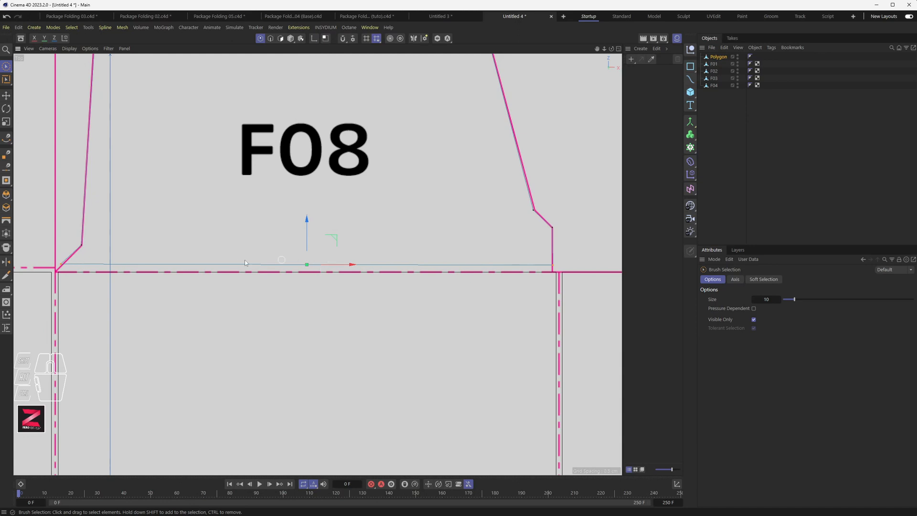
{"action": "key", "text": "t"}
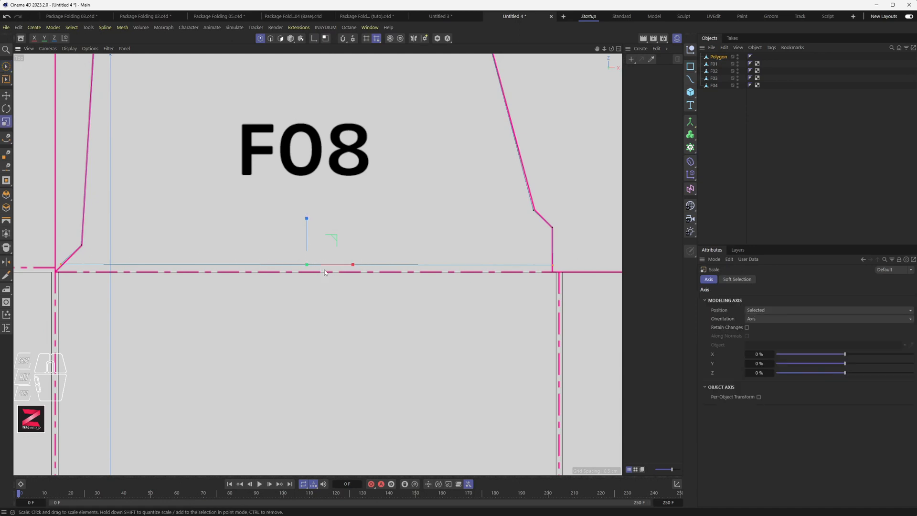
{"action": "left_click_drag", "start_coordinate": [310, 219], "coordinate": [307, 226]}
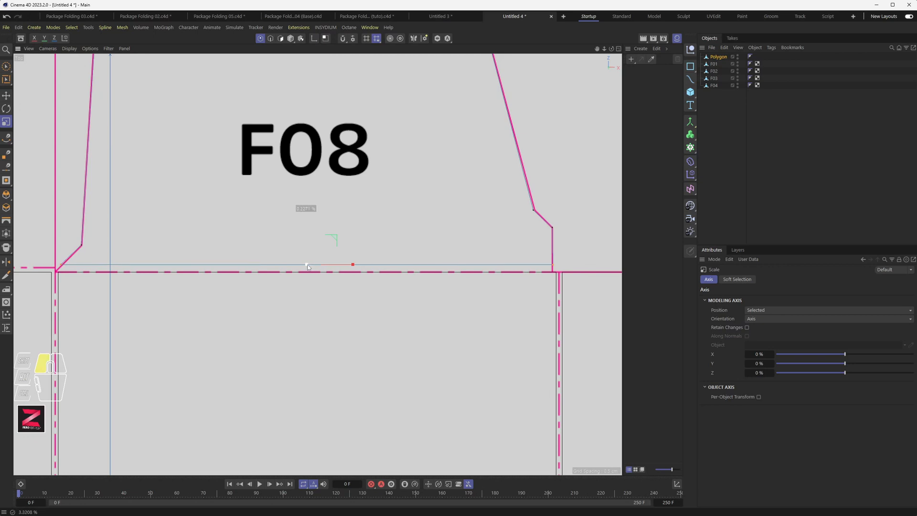
{"action": "left_click_drag", "start_coordinate": [307, 267], "coordinate": [417, 268]}
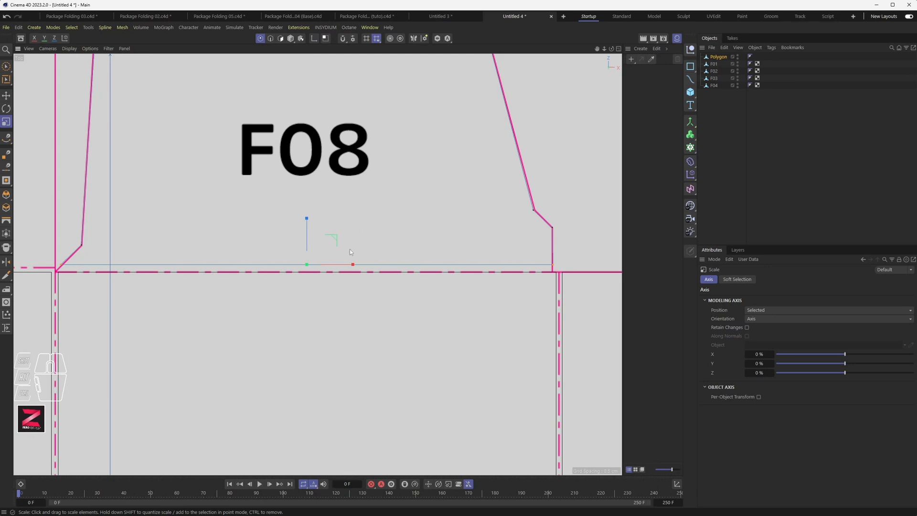
Step: Move the F08 polygon's bottom edge down toward the F02 fold line, leaving a small gap above it
{"action": "key", "text": "e"}
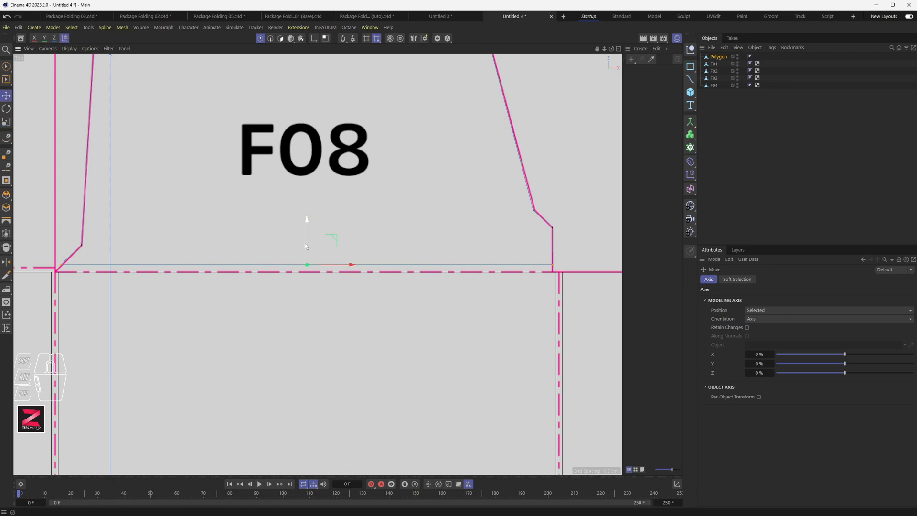
{"action": "left_click_drag", "start_coordinate": [306, 243], "coordinate": [306, 250]}
{"action": "scroll", "coordinate": [553, 268], "scroll_direction": "up", "scroll_amount": 5}
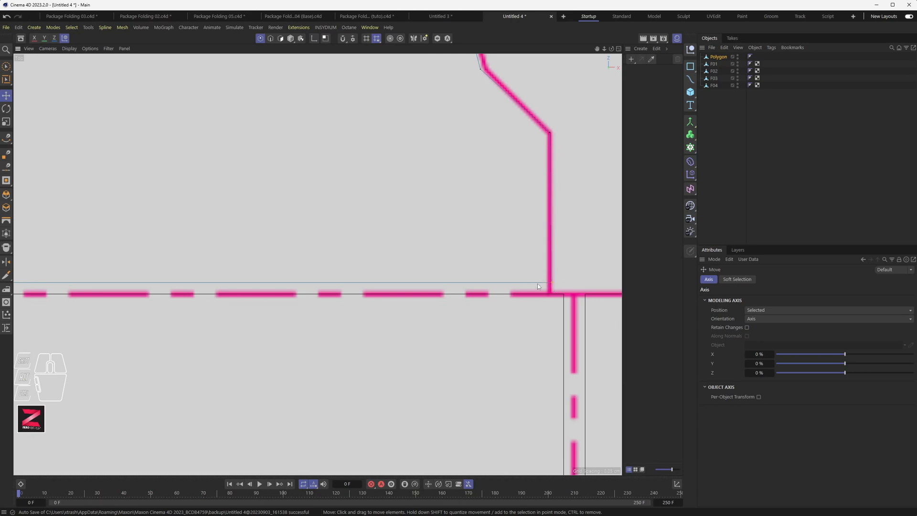
{"action": "scroll", "coordinate": [537, 285], "scroll_direction": "down", "scroll_amount": 3}
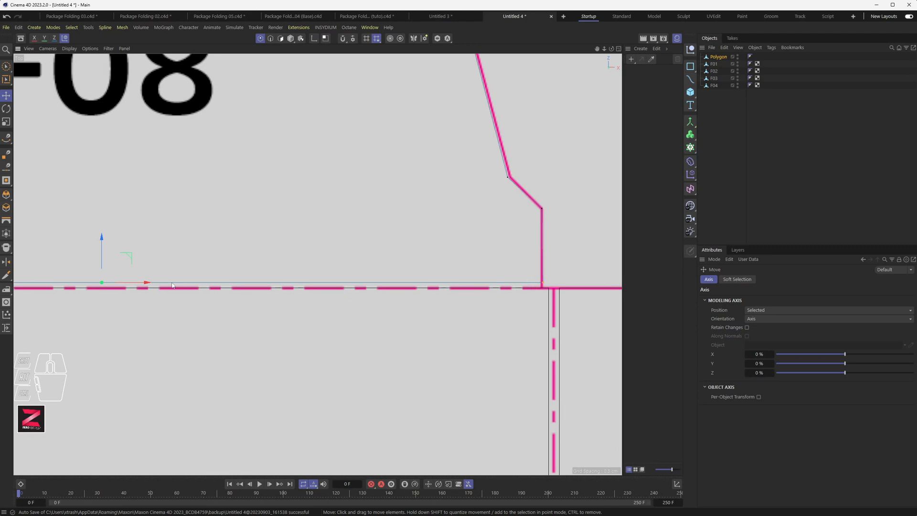
{"action": "left_click_drag", "start_coordinate": [102, 259], "coordinate": [102, 262]}
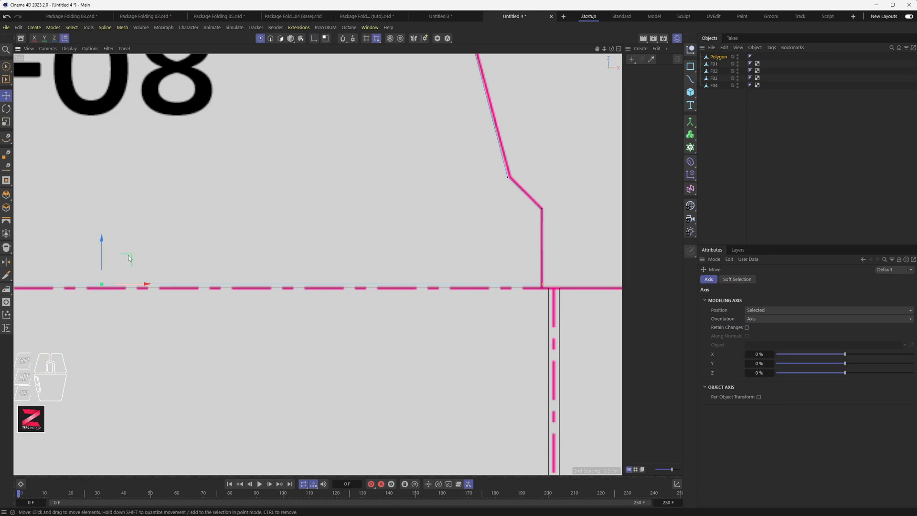
{"action": "scroll", "coordinate": [544, 299], "scroll_direction": "up", "scroll_amount": 3}
{"action": "scroll", "coordinate": [550, 297], "scroll_direction": "up", "scroll_amount": 4}
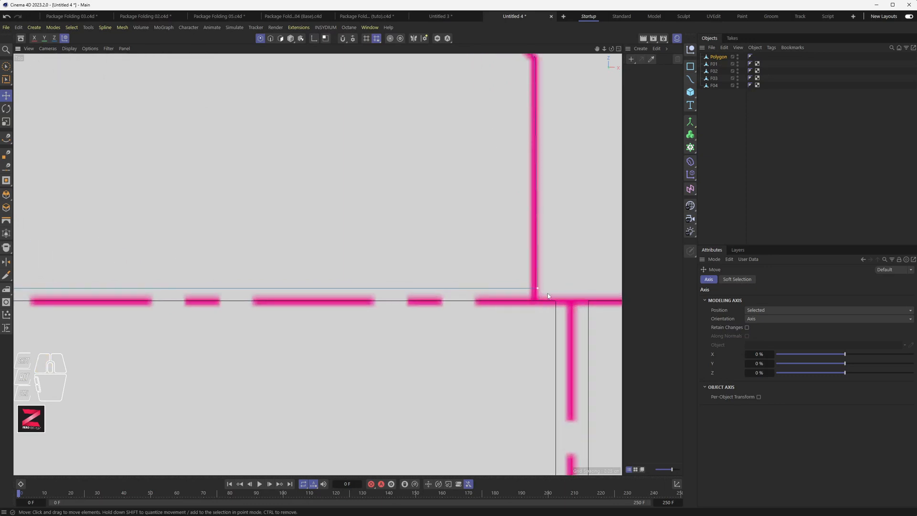
{"action": "middle_click_drag", "start_coordinate": [562, 307], "coordinate": [383, 274], "text": "alt"}
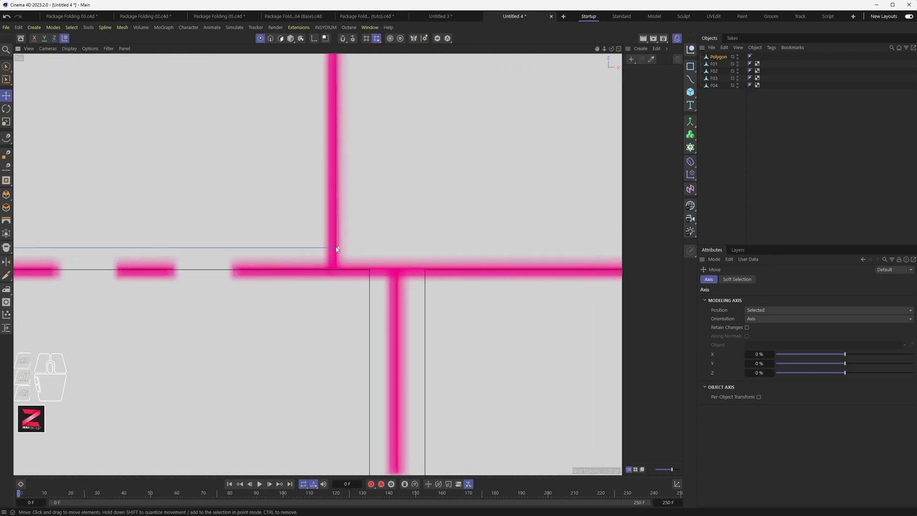
{"action": "scroll", "coordinate": [346, 231], "scroll_direction": "down", "scroll_amount": 4}
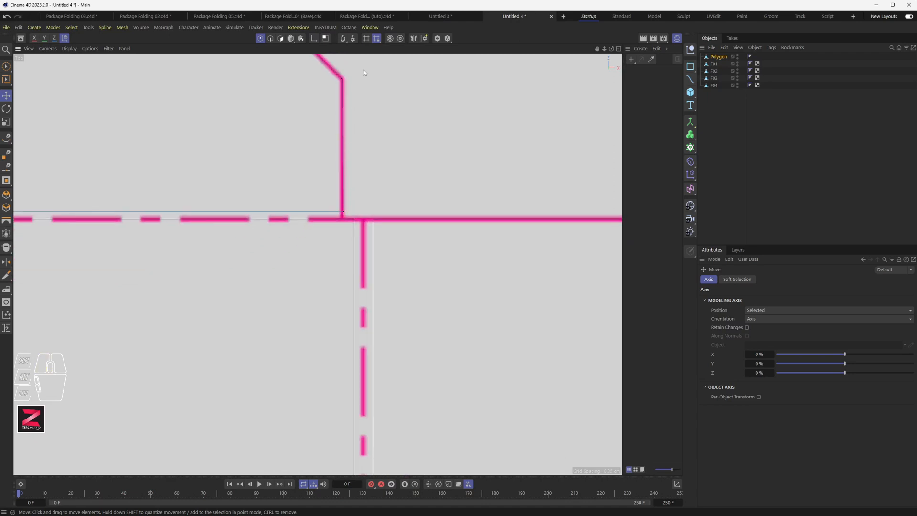
Step: Select the two end points of the F08 polygon's short right edge and scale them horizontally to zero to make that edge vertical
{"action": "left_click", "coordinate": [6, 66]}
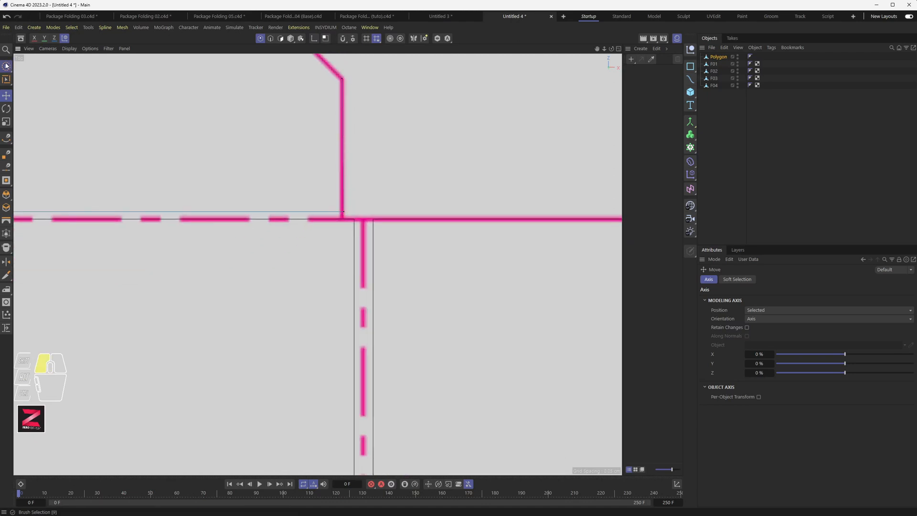
{"action": "left_click", "coordinate": [344, 77]}
{"action": "left_click", "coordinate": [343, 211], "text": "shift"}
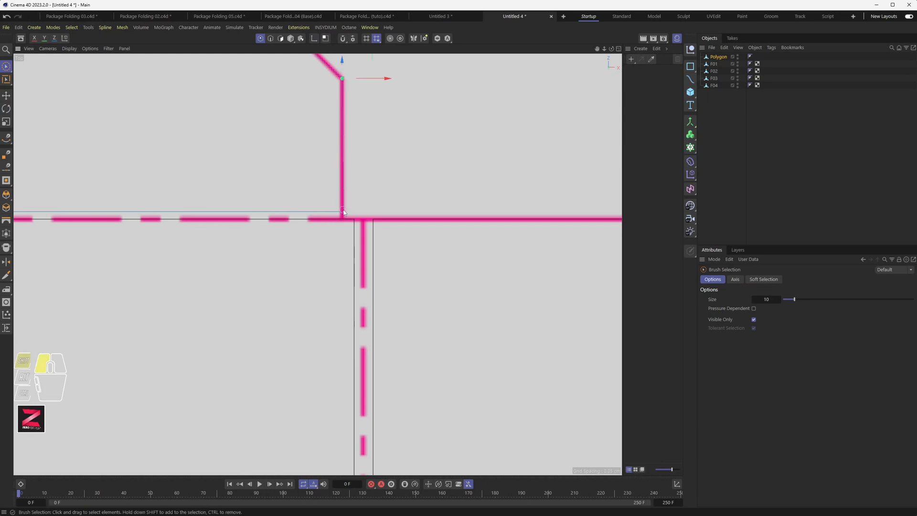
{"action": "key", "text": "r"}
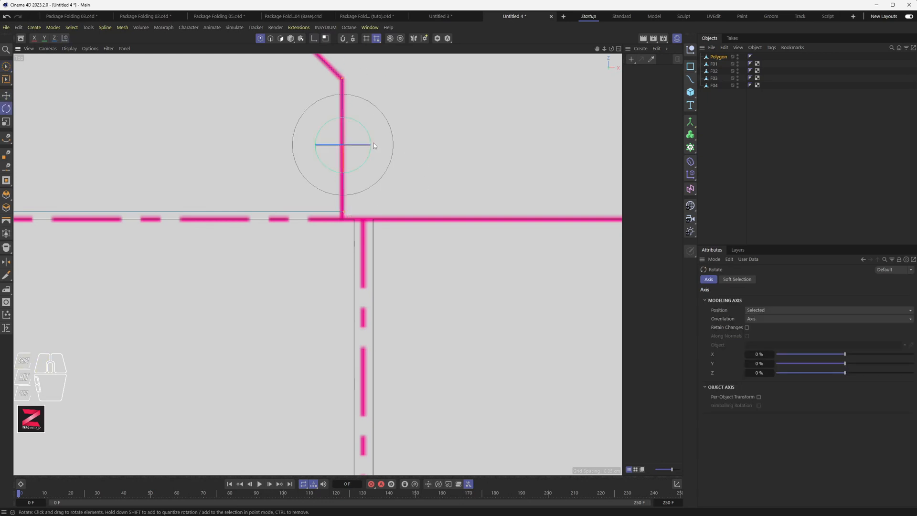
{"action": "key", "text": "t"}
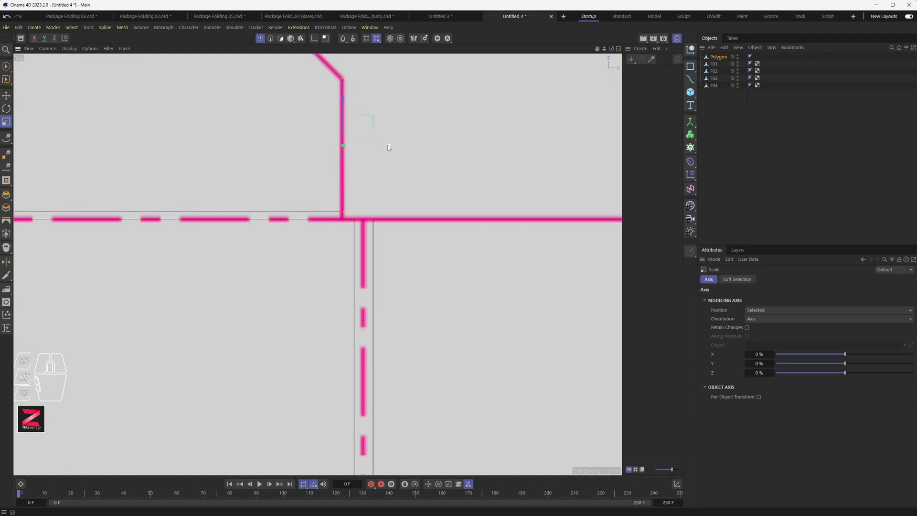
{"action": "left_click_drag", "start_coordinate": [388, 147], "coordinate": [344, 147], "text": "shift"}
Step: Move the F08 polygon's bottom-left corner point left onto the dieline's diagonal cut line, in line with F02's left edge
{"action": "middle_click_drag", "start_coordinate": [239, 196], "coordinate": [674, 233], "text": "alt"}
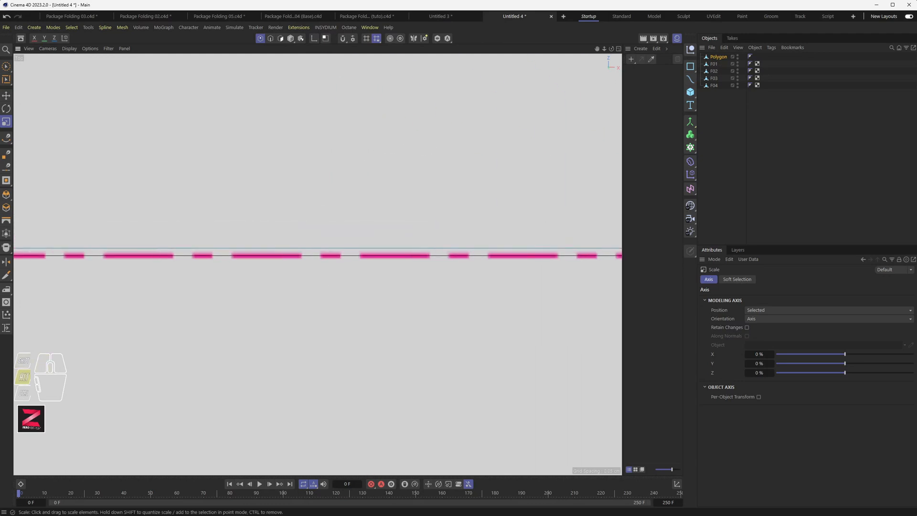
{"action": "middle_click_drag", "start_coordinate": [34, 197], "coordinate": [508, 237], "text": "alt"}
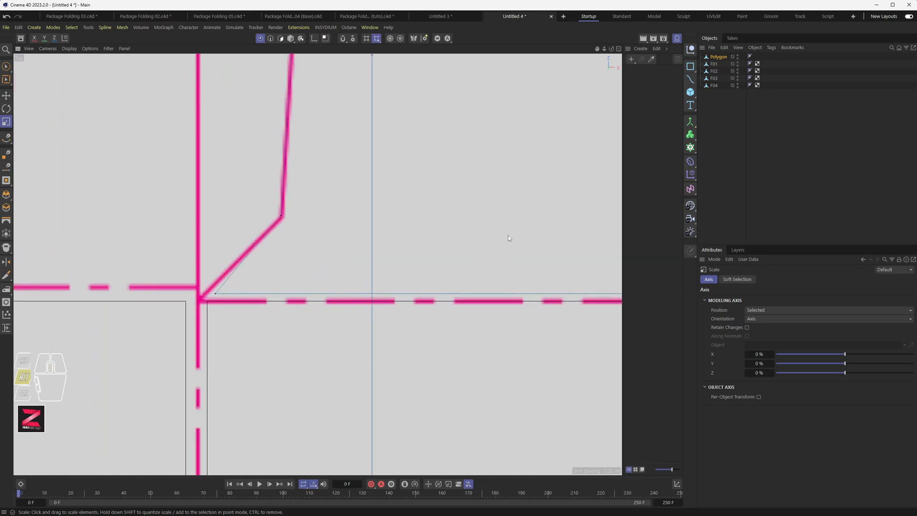
{"action": "middle_click_drag", "start_coordinate": [311, 205], "coordinate": [289, 315], "text": "alt"}
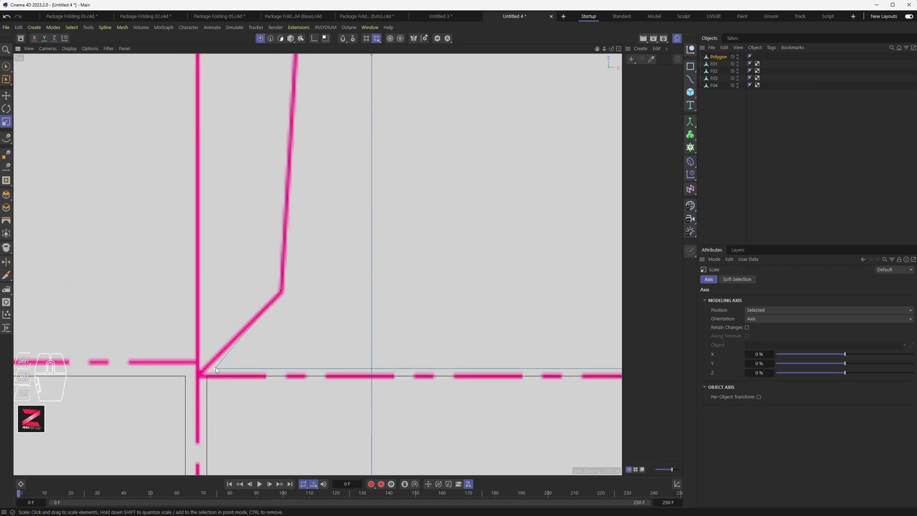
{"action": "left_click", "coordinate": [216, 370]}
{"action": "key", "text": "w"}
{"action": "key", "text": "e"}
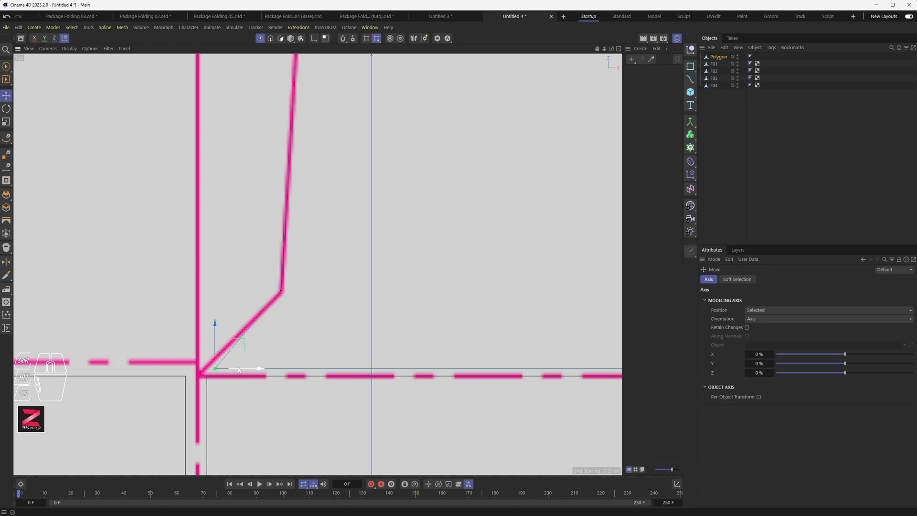
{"action": "left_click_drag", "start_coordinate": [239, 370], "coordinate": [227, 368]}
{"action": "scroll", "coordinate": [210, 372], "scroll_direction": "up", "scroll_amount": 6}
{"action": "scroll", "coordinate": [209, 370], "scroll_direction": "up", "scroll_amount": 2}
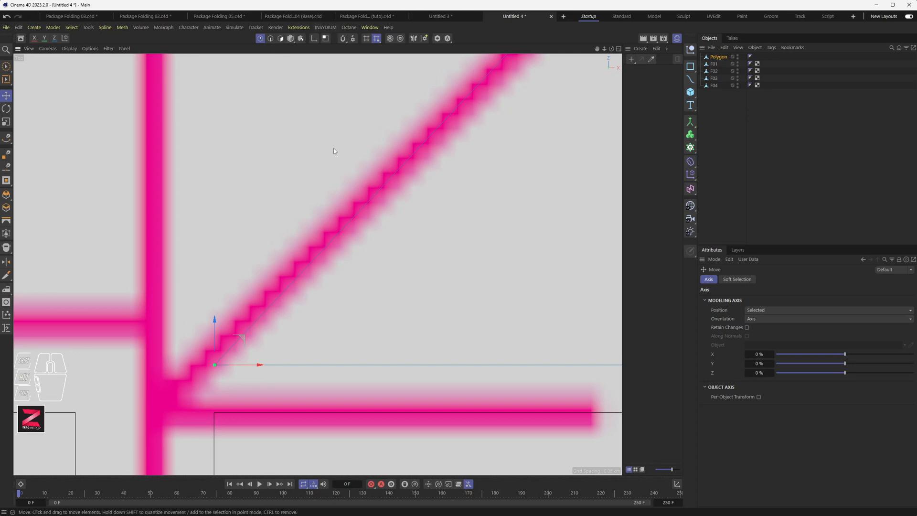
{"action": "scroll", "coordinate": [334, 149], "scroll_direction": "down", "scroll_amount": 2}
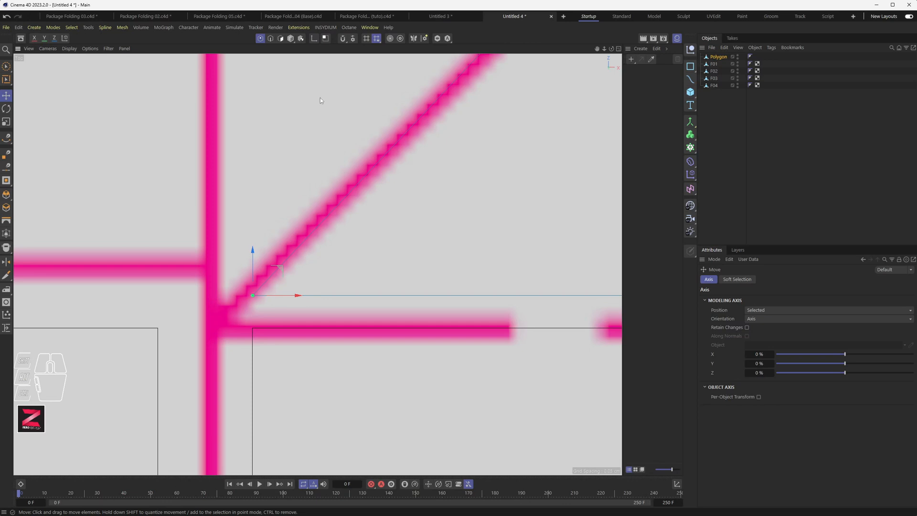
{"action": "scroll", "coordinate": [345, 154], "scroll_direction": "down", "scroll_amount": 4}
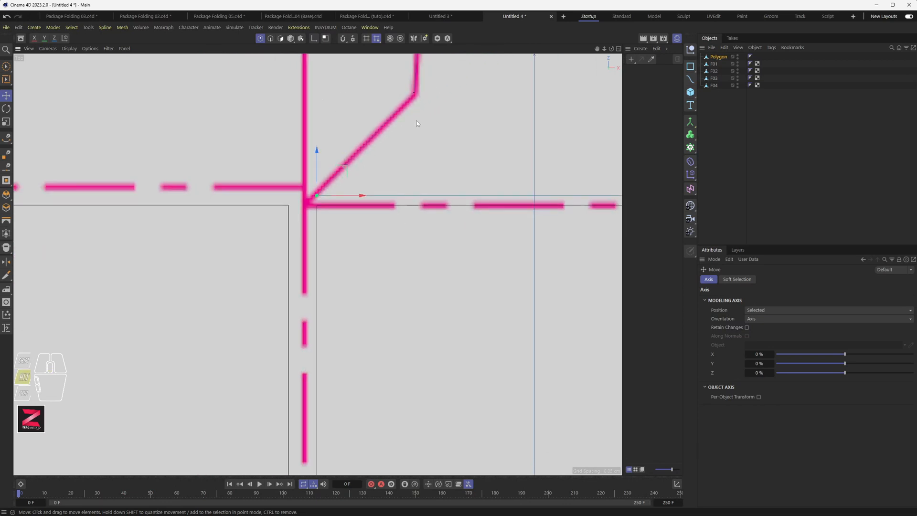
Step: Adjust the F08 polygon's left notch point so it sits on the dieline corner where the diagonal meets the side line
{"action": "middle_click_drag", "start_coordinate": [345, 153], "coordinate": [231, 239], "text": "alt"}
{"action": "scroll", "coordinate": [231, 242], "scroll_direction": "down", "scroll_amount": 5}
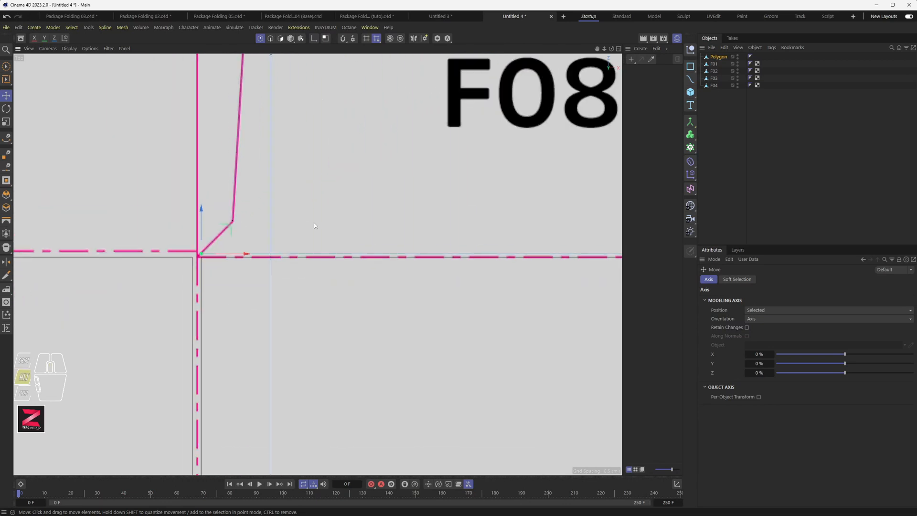
{"action": "middle_click_drag", "start_coordinate": [314, 223], "coordinate": [207, 245], "text": "alt"}
{"action": "scroll", "coordinate": [78, 240], "scroll_direction": "up", "scroll_amount": 6}
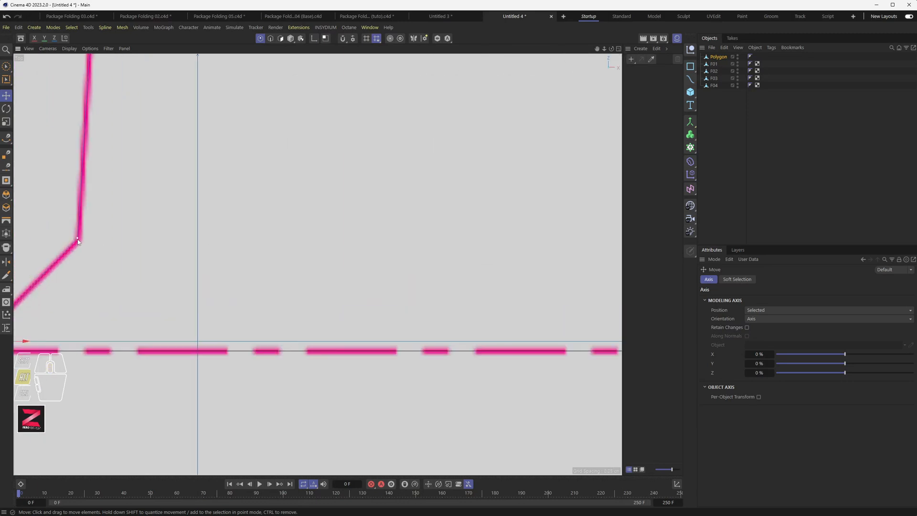
{"action": "left_click", "coordinate": [78, 240]}
{"action": "left_click_drag", "start_coordinate": [105, 210], "coordinate": [109, 213]}
{"action": "scroll", "coordinate": [136, 234], "scroll_direction": "down", "scroll_amount": 6}
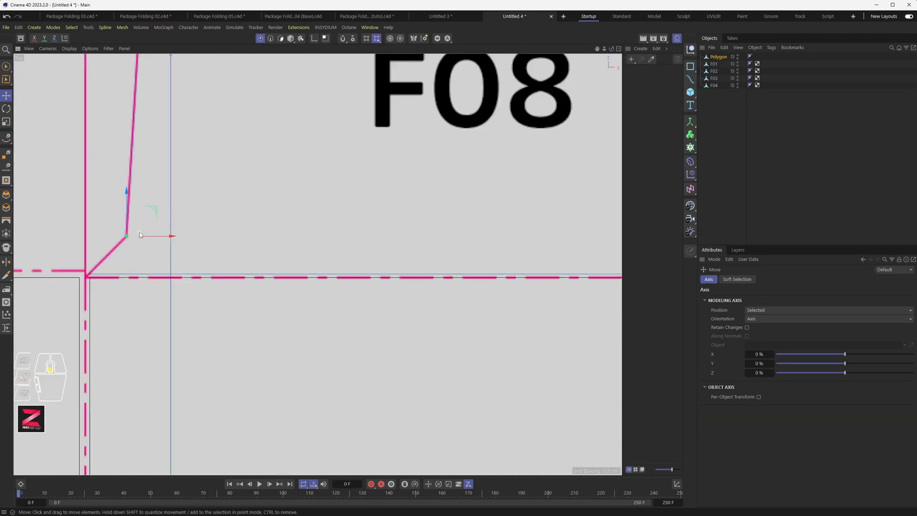
Step: Select the F08 polygon's two top corner points and scale them vertically to zero to level the top edge
{"action": "middle_click_drag", "start_coordinate": [304, 228], "coordinate": [282, 384], "text": "alt"}
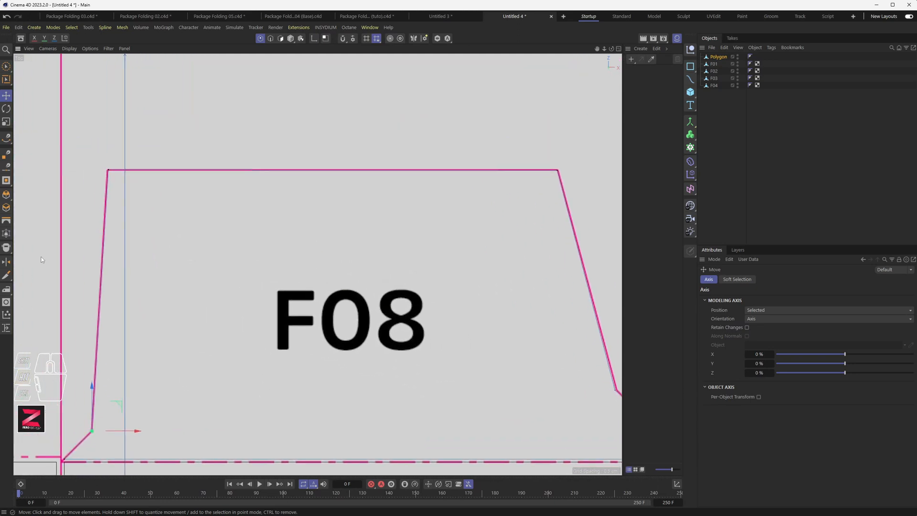
{"action": "left_click_drag", "start_coordinate": [7, 65], "coordinate": [46, 92]}
{"action": "left_click_drag", "start_coordinate": [84, 152], "coordinate": [573, 200]}
{"action": "key", "text": "t"}
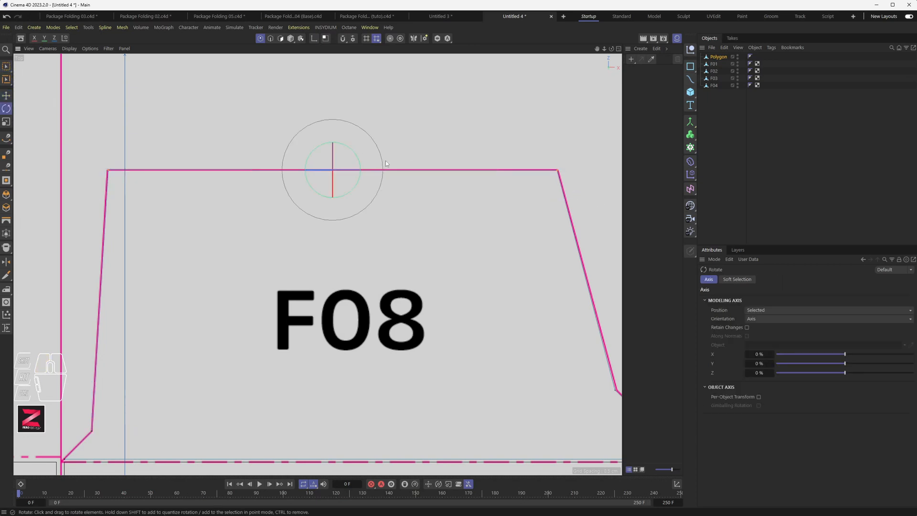
{"action": "left_click_drag", "start_coordinate": [335, 126], "coordinate": [334, 169], "text": "shift"}
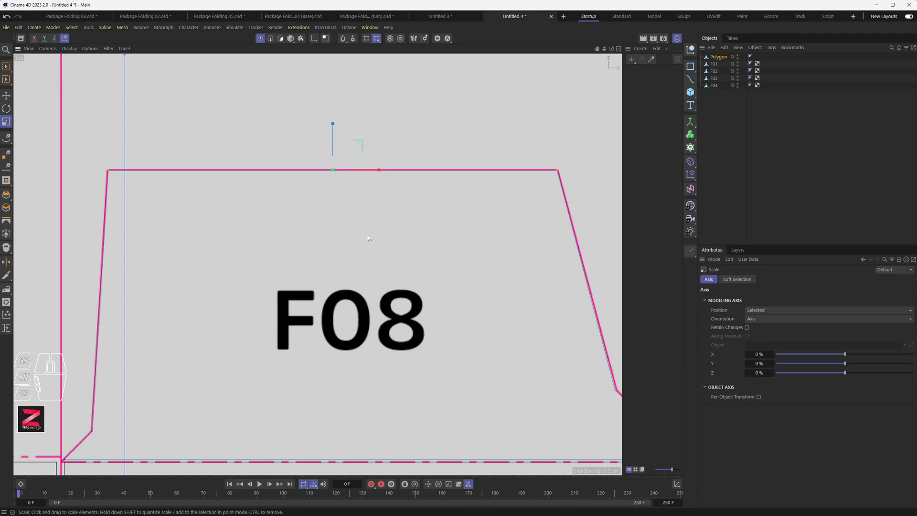
Step: Move the upper point of F08's right shoulder onto the dieline corner where the slanted side meets the shoulder
{"action": "scroll", "coordinate": [368, 235], "scroll_direction": "down", "scroll_amount": 3}
{"action": "middle_click_drag", "start_coordinate": [465, 274], "coordinate": [413, 225], "text": "alt"}
{"action": "scroll", "coordinate": [498, 301], "scroll_direction": "up", "scroll_amount": 6}
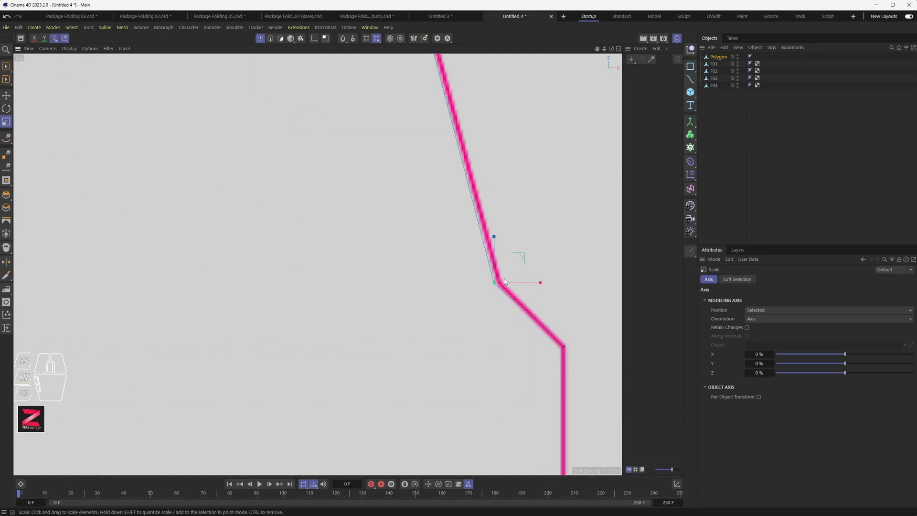
{"action": "key", "text": "e"}
{"action": "left_click_drag", "start_coordinate": [526, 256], "coordinate": [528, 254]}
{"action": "scroll", "coordinate": [515, 277], "scroll_direction": "down", "scroll_amount": 8}
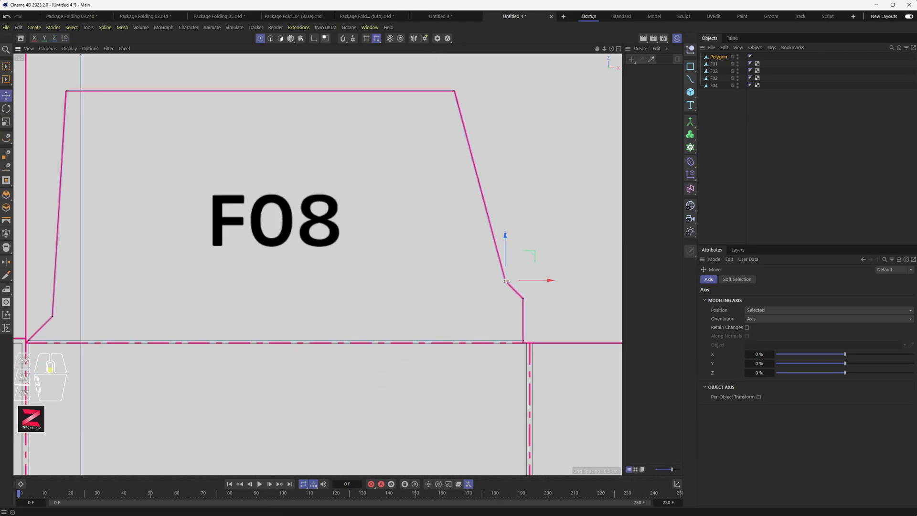
{"action": "middle_click_drag", "start_coordinate": [344, 292], "coordinate": [397, 287], "text": "alt"}
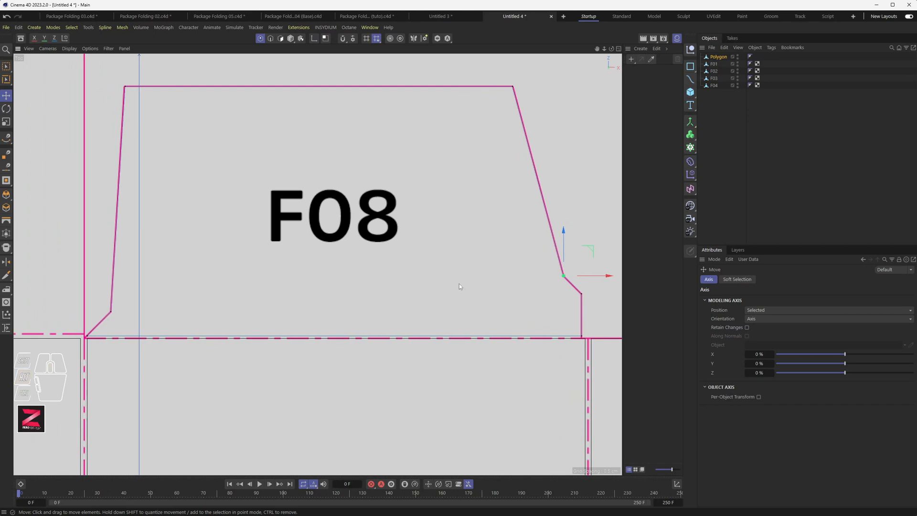
Step: With Line Cut, cut the F08 polygon horizontally from the upper right shoulder point straight across to the left side
{"action": "left_click", "coordinate": [7, 276]}
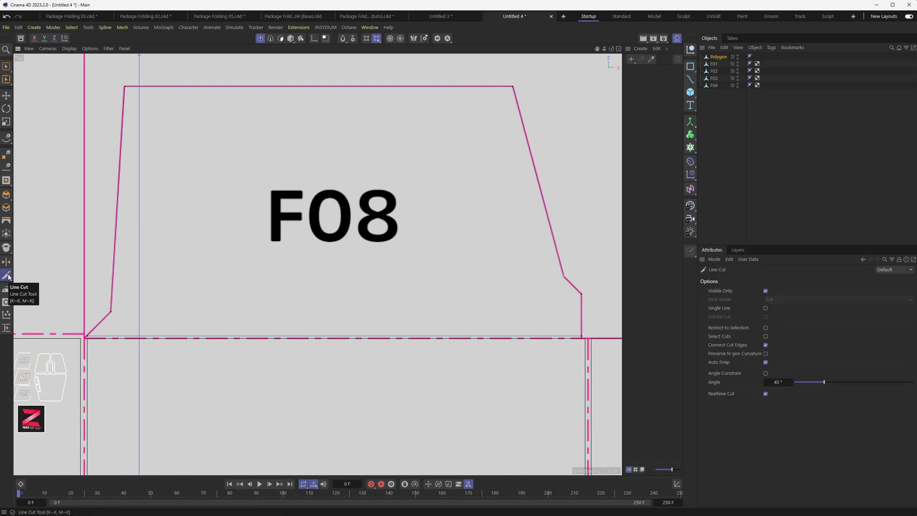
{"action": "left_click", "coordinate": [564, 278]}
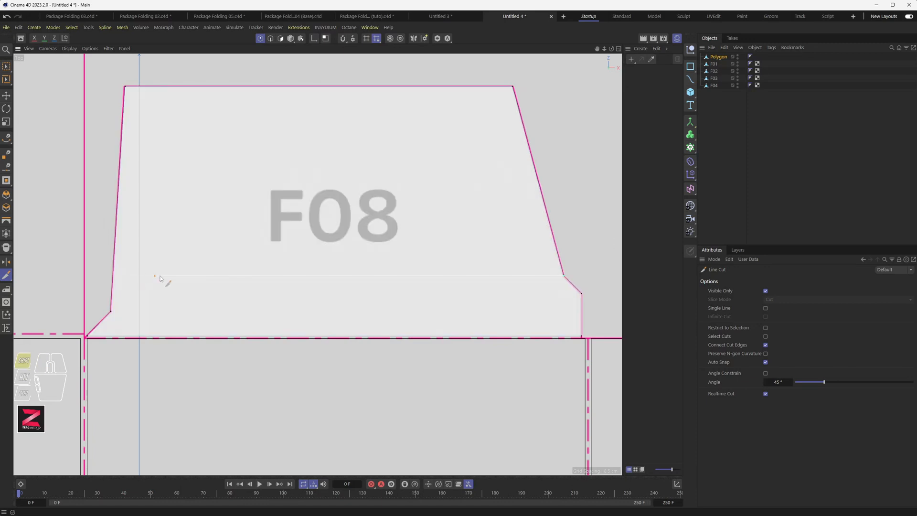
{"action": "left_click", "coordinate": [113, 276]}
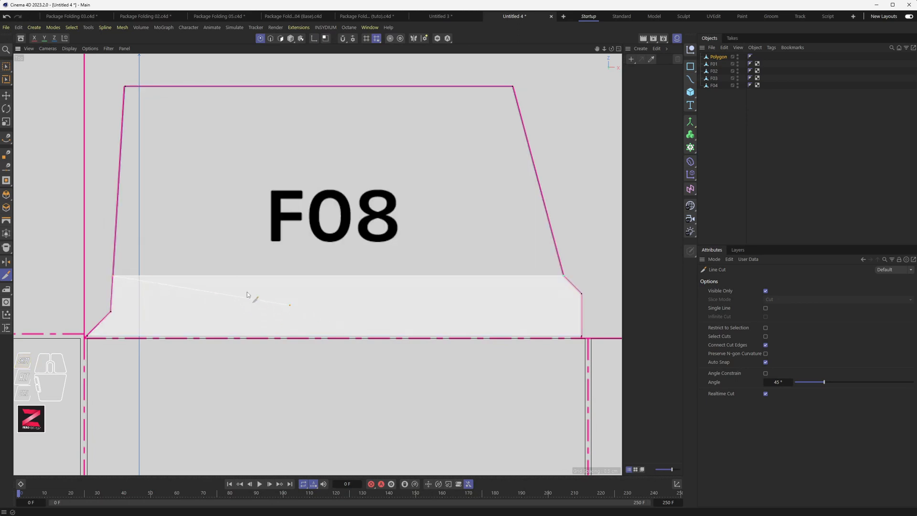
{"action": "key", "text": "Escape"}
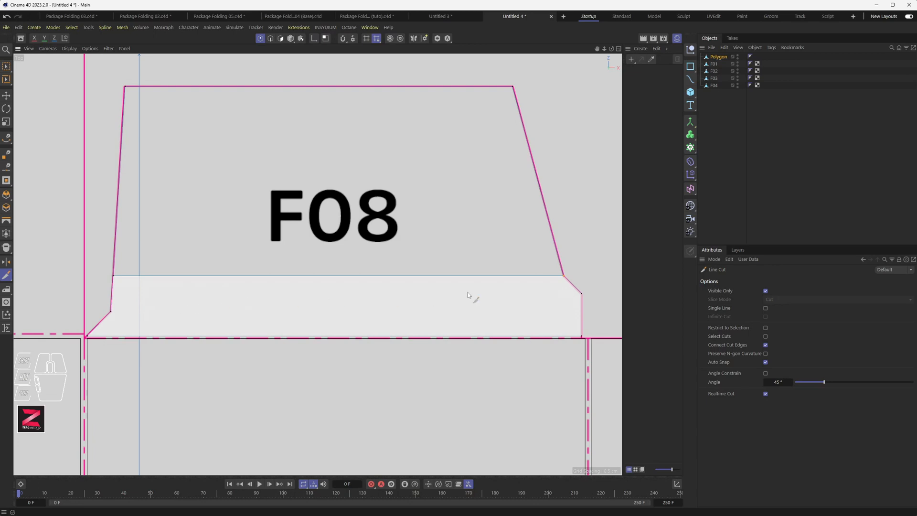
Step: Add two more horizontal cuts across F08, one level with the lower right shoulder point and one level with the left notch point
{"action": "left_click", "coordinate": [581, 293]}
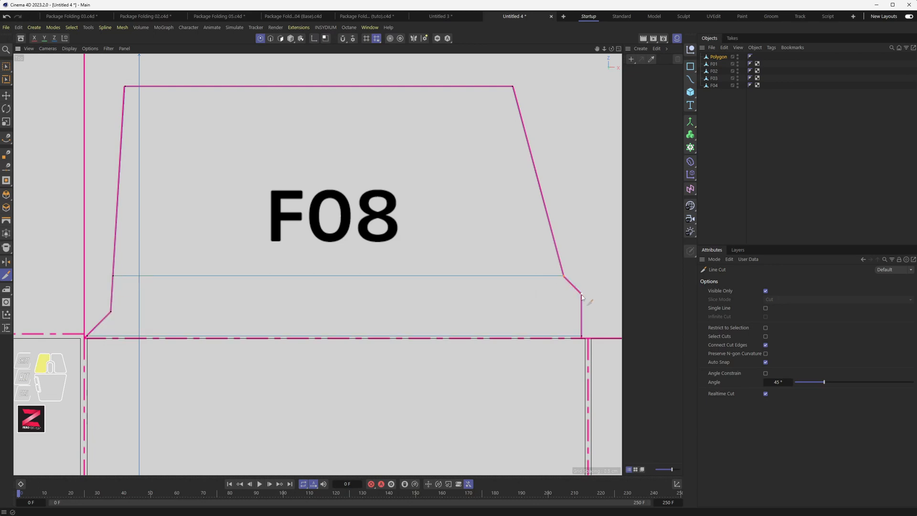
{"action": "left_click", "coordinate": [113, 296]}
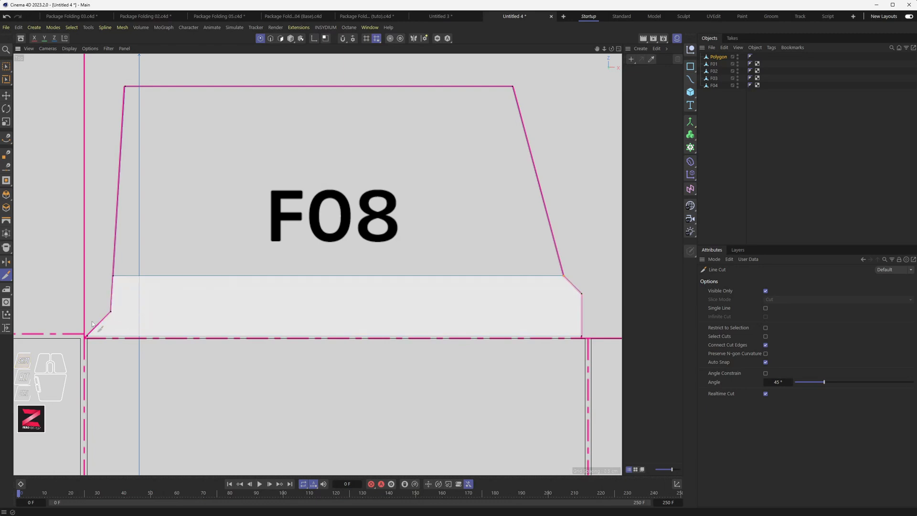
{"action": "left_click", "coordinate": [581, 293]}
{"action": "left_click", "coordinate": [112, 296], "text": "shift"}
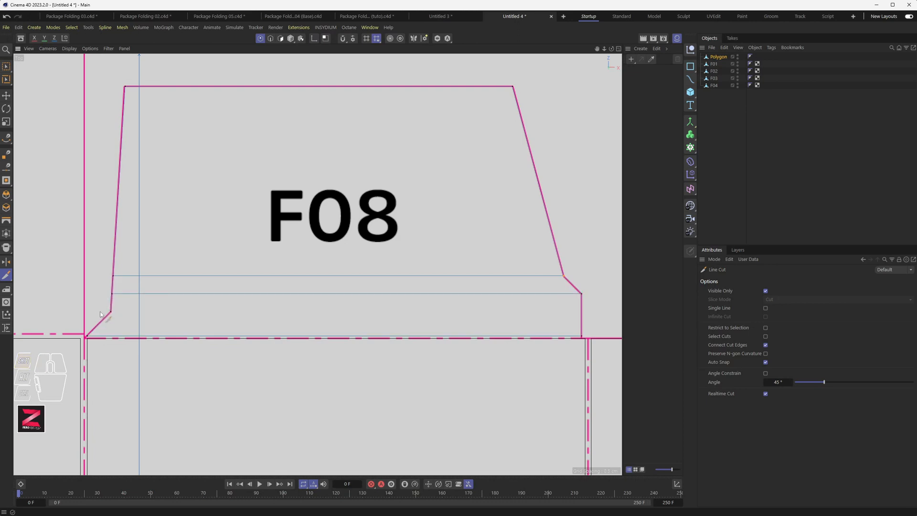
{"action": "left_click", "coordinate": [111, 311]}
{"action": "left_click", "coordinate": [581, 312], "text": "shift"}
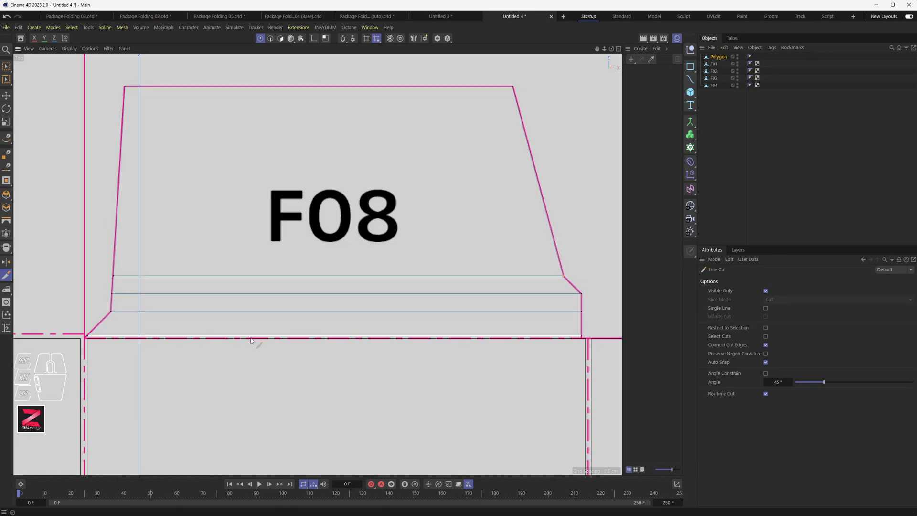
Step: Examine the gap between F08's lower edge and the dashed fold line at the dieline corner beside F05
{"action": "scroll", "coordinate": [143, 336], "scroll_direction": "up", "scroll_amount": 8}
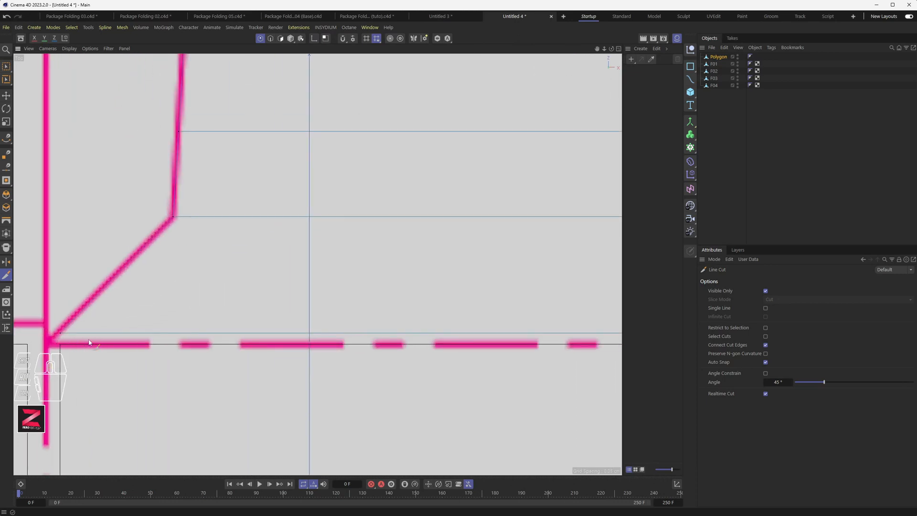
{"action": "scroll", "coordinate": [291, 315], "scroll_direction": "down", "scroll_amount": 6}
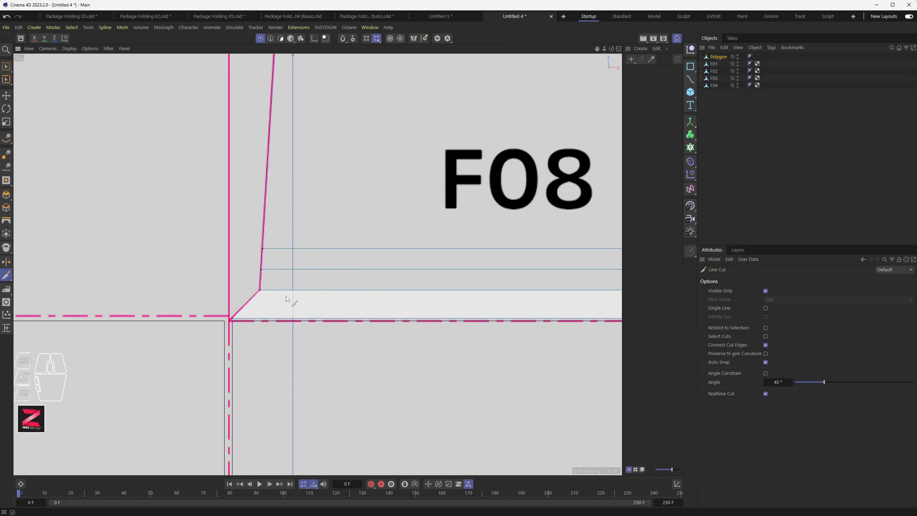
{"action": "scroll", "coordinate": [286, 323], "scroll_direction": "down", "scroll_amount": 2}
{"action": "scroll", "coordinate": [250, 323], "scroll_direction": "up", "scroll_amount": 6}
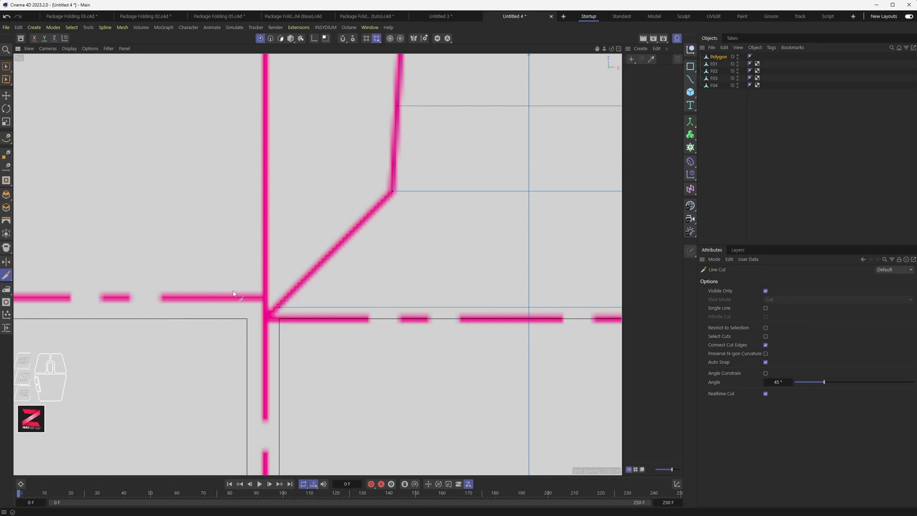
{"action": "scroll", "coordinate": [234, 293], "scroll_direction": "down", "scroll_amount": 6}
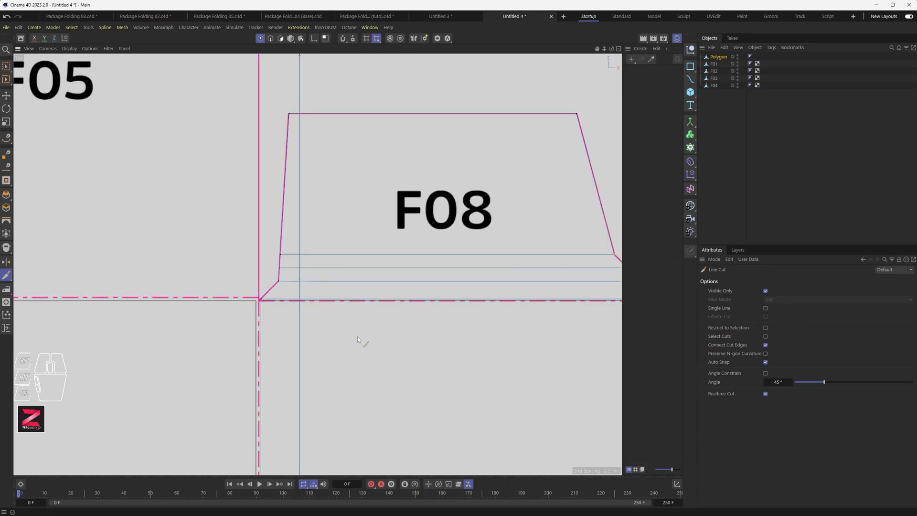
{"action": "middle_click_drag", "start_coordinate": [357, 337], "coordinate": [260, 307], "text": "alt"}
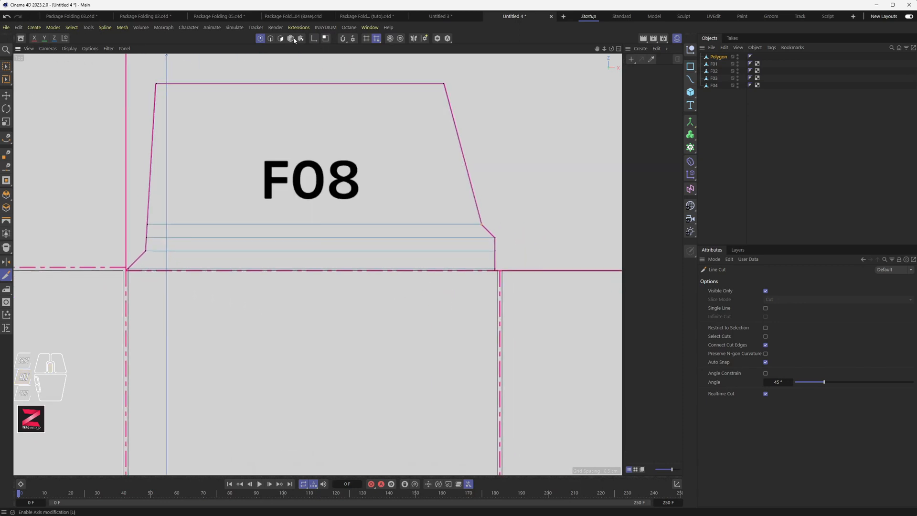
Step: Select panel F02's top edge and move it slightly down, just below the dashed fold line under F08
{"action": "left_click", "coordinate": [291, 38]}
{"action": "key", "text": "9"}
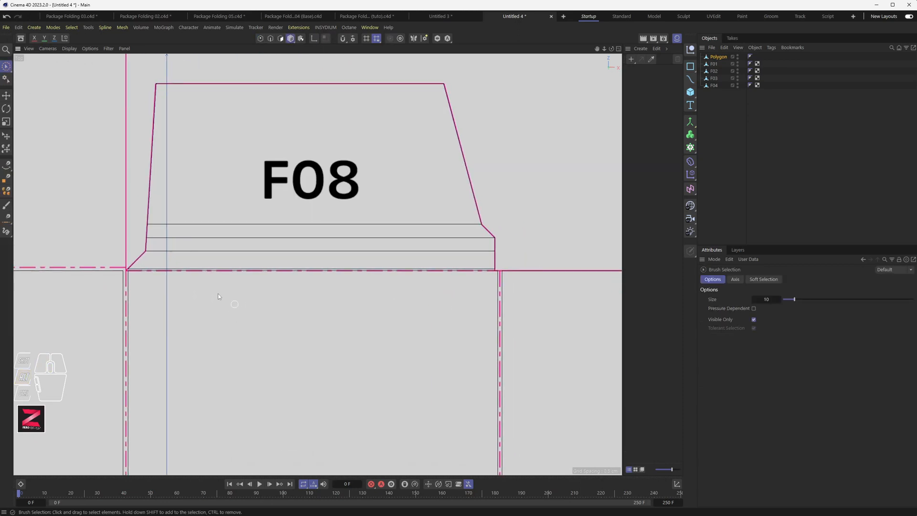
{"action": "left_click", "coordinate": [496, 302]}
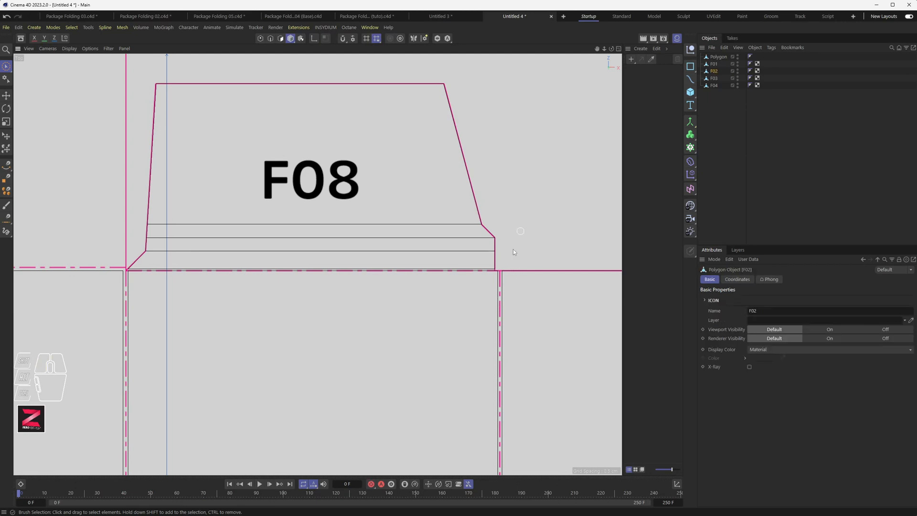
{"action": "left_click", "coordinate": [271, 39]}
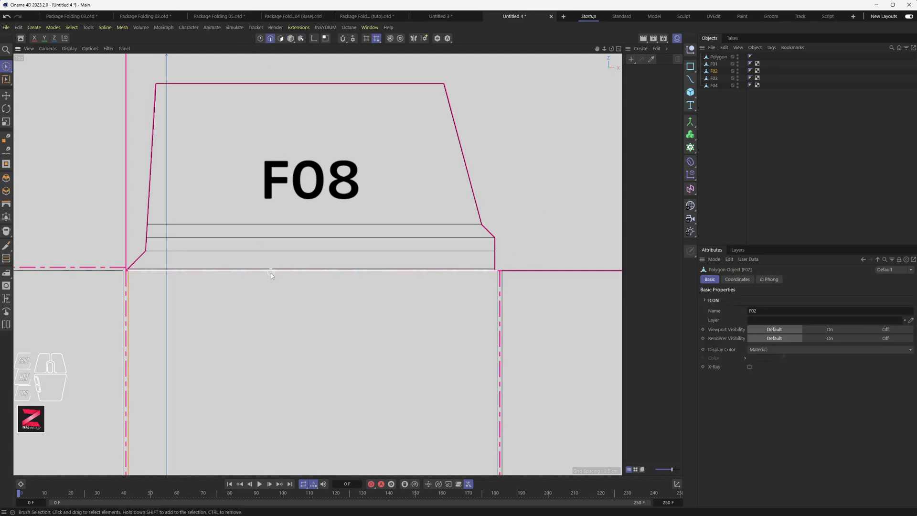
{"action": "left_click", "coordinate": [277, 273]}
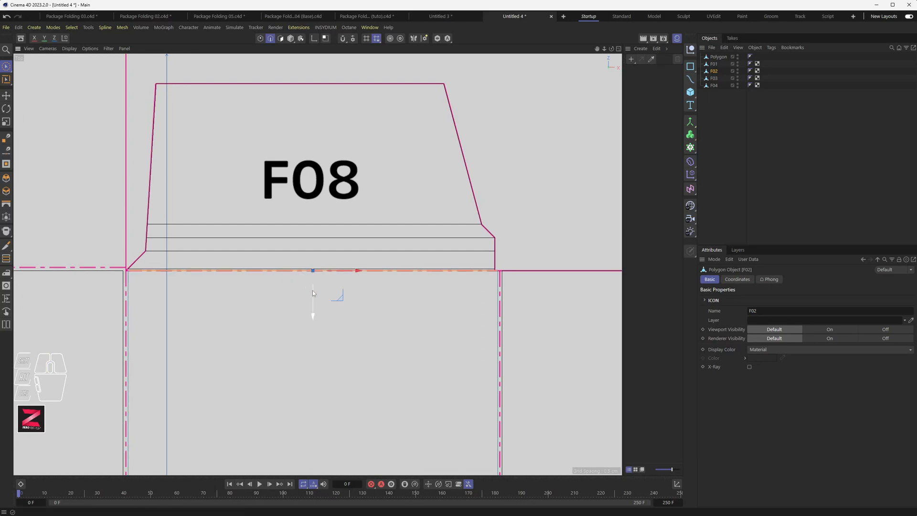
{"action": "scroll", "coordinate": [312, 289], "scroll_direction": "up", "scroll_amount": 4}
{"action": "left_click_drag", "start_coordinate": [316, 262], "coordinate": [311, 276]}
{"action": "scroll", "coordinate": [318, 240], "scroll_direction": "up", "scroll_amount": 3}
{"action": "scroll", "coordinate": [310, 257], "scroll_direction": "down", "scroll_amount": 4}
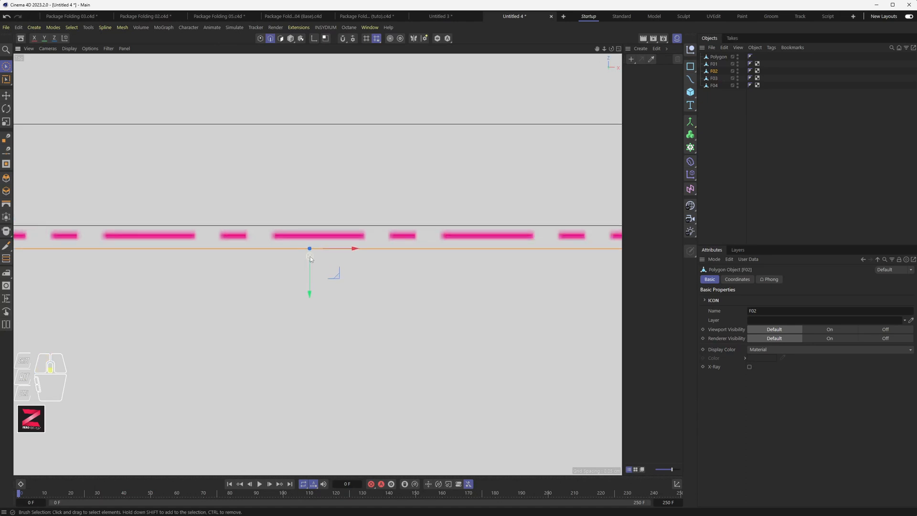
{"action": "scroll", "coordinate": [311, 257], "scroll_direction": "down", "scroll_amount": 5}
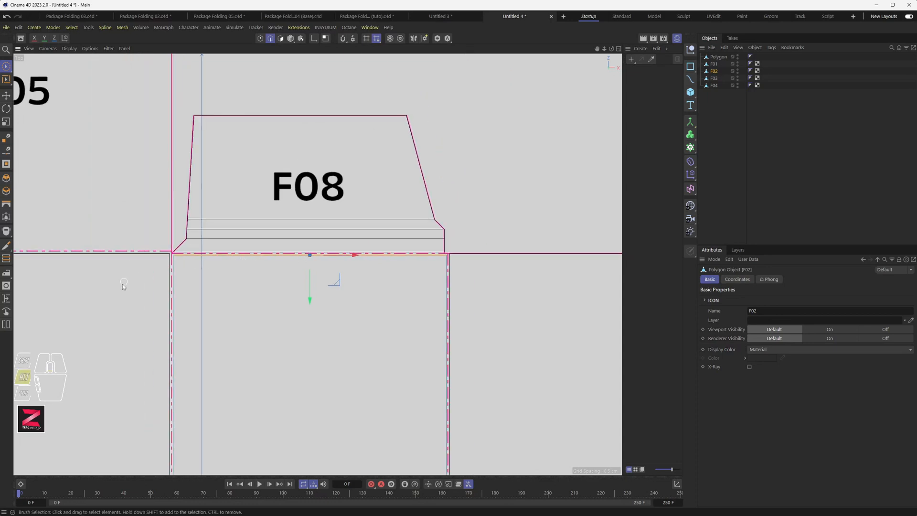
Step: Select panel F03's top edge and move it slightly down, just below the dashed fold line under F05
{"action": "middle_click_drag", "start_coordinate": [123, 284], "coordinate": [368, 271], "text": "alt"}
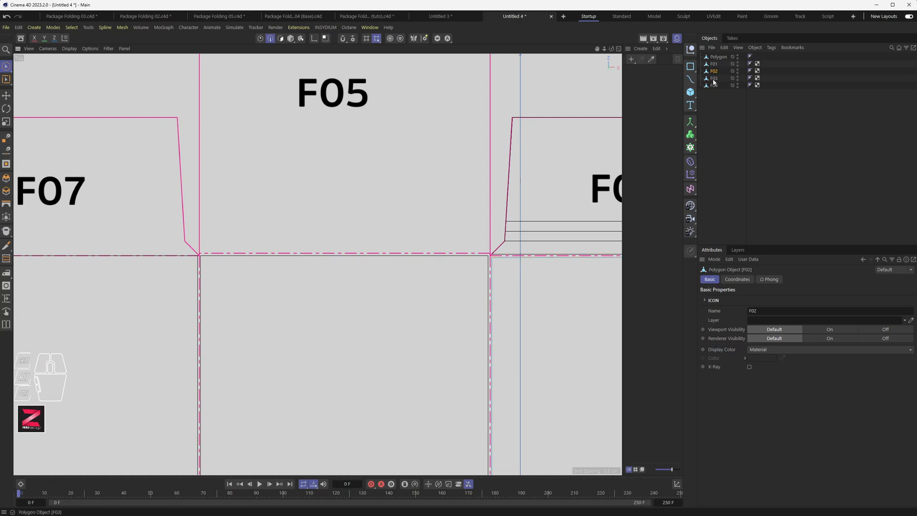
{"action": "left_click", "coordinate": [275, 263]}
{"action": "scroll", "coordinate": [325, 256], "scroll_direction": "up", "scroll_amount": 6}
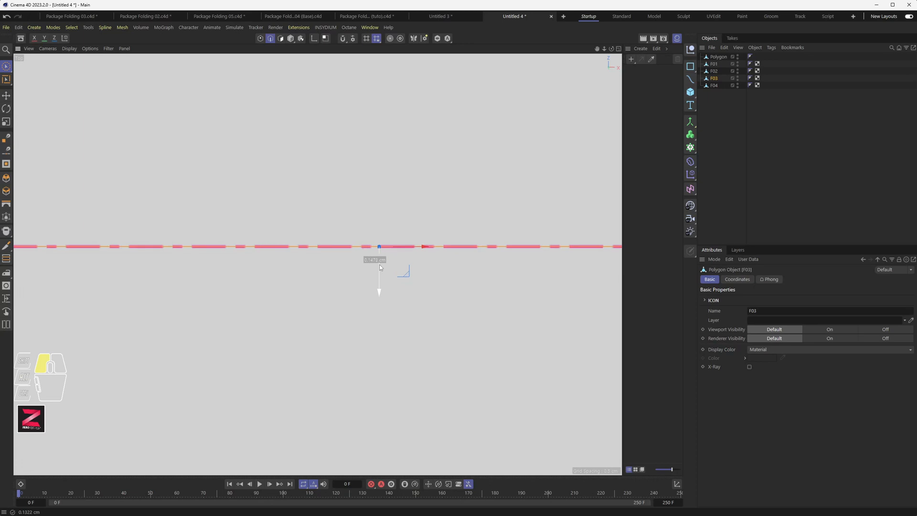
{"action": "scroll", "coordinate": [380, 264], "scroll_direction": "up", "scroll_amount": 3}
{"action": "left_click_drag", "start_coordinate": [381, 266], "coordinate": [382, 282]}
{"action": "scroll", "coordinate": [382, 280], "scroll_direction": "down", "scroll_amount": 4}
{"action": "scroll", "coordinate": [381, 276], "scroll_direction": "down", "scroll_amount": 3}
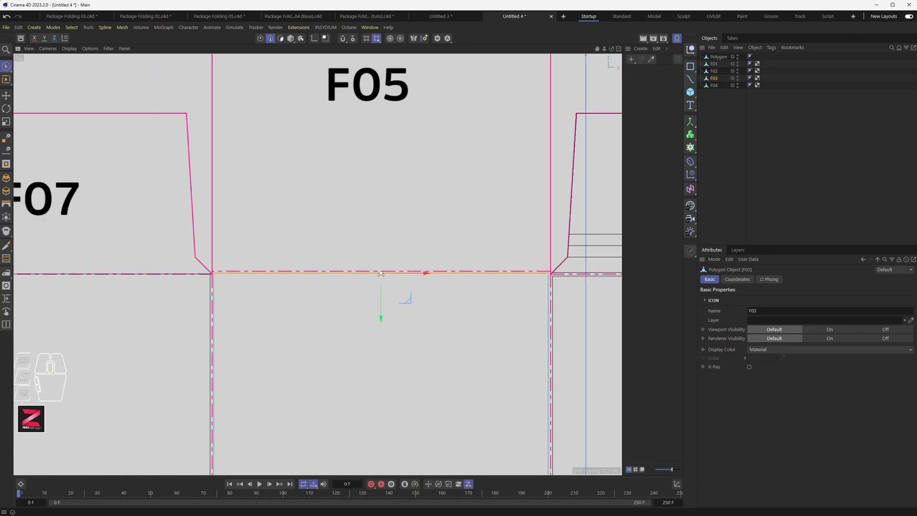
Step: Select panel F04's top edge and lower it slightly below the dashed fold line under F07
{"action": "scroll", "coordinate": [195, 276], "scroll_direction": "up", "scroll_amount": 5}
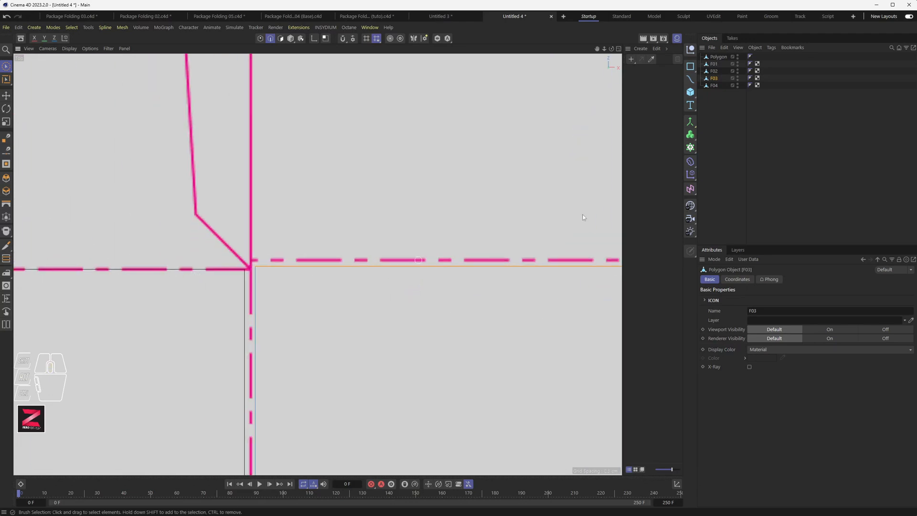
{"action": "left_click", "coordinate": [714, 85]}
{"action": "left_click", "coordinate": [192, 269]}
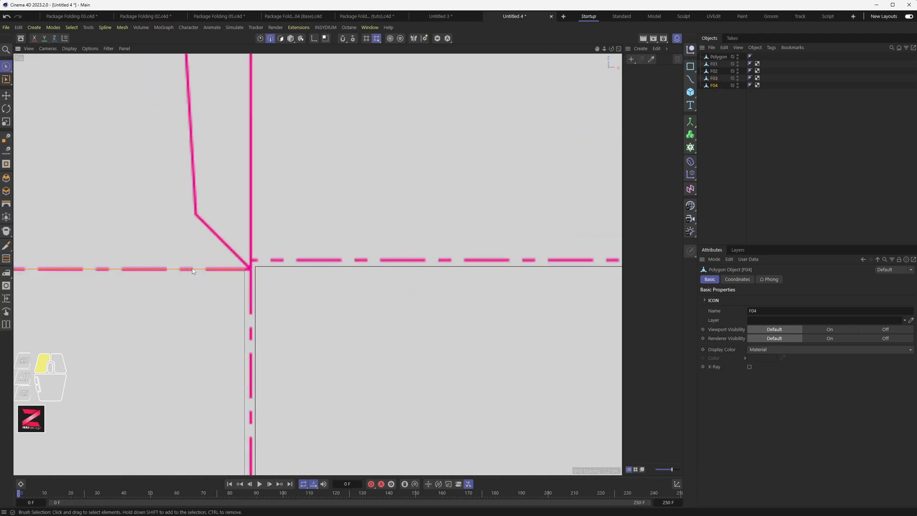
{"action": "scroll", "coordinate": [116, 307], "scroll_direction": "up", "scroll_amount": 1}
{"action": "middle_click_drag", "start_coordinate": [184, 304], "coordinate": [522, 247], "text": "alt"}
{"action": "scroll", "coordinate": [276, 248], "scroll_direction": "down", "scroll_amount": 3}
{"action": "middle_click_drag", "start_coordinate": [150, 256], "coordinate": [250, 257], "text": "alt"}
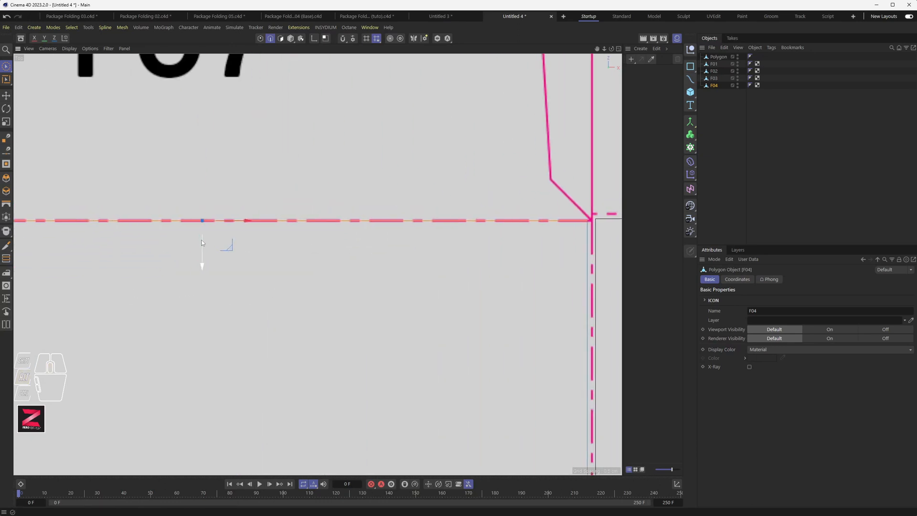
{"action": "scroll", "coordinate": [204, 260], "scroll_direction": "up", "scroll_amount": 3}
{"action": "left_click_drag", "start_coordinate": [201, 268], "coordinate": [201, 281]}
{"action": "scroll", "coordinate": [221, 270], "scroll_direction": "down", "scroll_amount": 3}
{"action": "scroll", "coordinate": [325, 266], "scroll_direction": "down", "scroll_amount": 4}
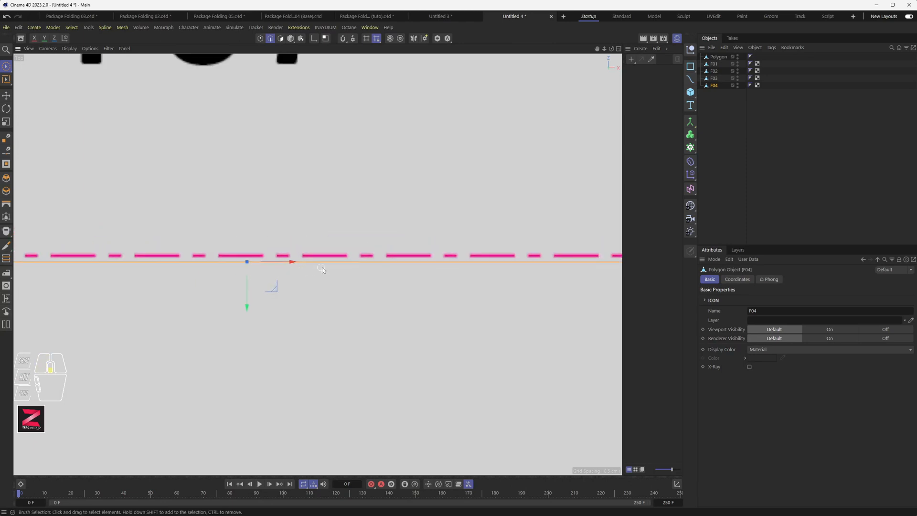
Step: Select panel F04's bottom edge and raise it slightly above the dashed fold line over F09
{"action": "middle_click_drag", "start_coordinate": [452, 334], "coordinate": [350, 190], "text": "alt"}
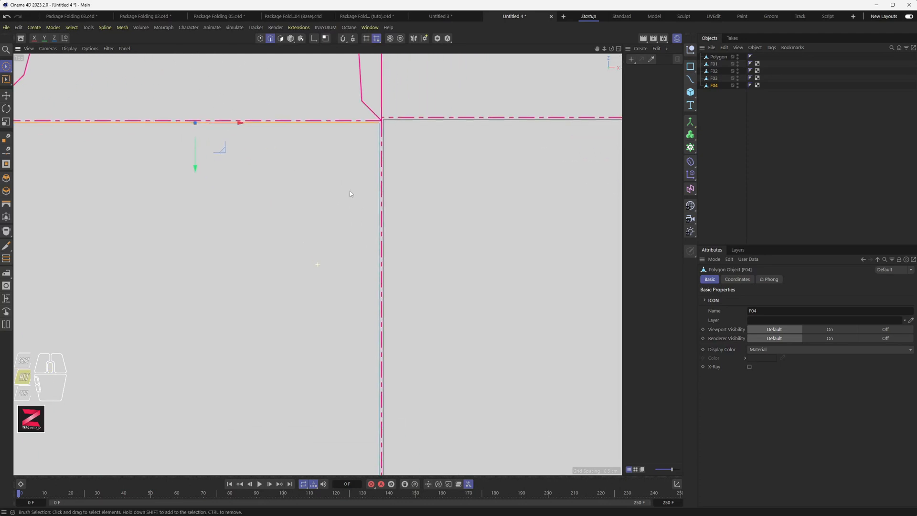
{"action": "middle_click_drag", "start_coordinate": [401, 318], "coordinate": [348, 179], "text": "alt"}
{"action": "middle_click_drag", "start_coordinate": [404, 355], "coordinate": [374, 222], "text": "alt"}
{"action": "mouse_move", "coordinate": [354, 382]}
{"action": "middle_mouse_down", "text": "alt"}
{"action": "mouse_move", "coordinate": [367, 206]}
{"action": "mouse_move", "coordinate": [377, 211]}
{"action": "middle_mouse_up", "text": "alt"}
{"action": "middle_click_drag", "start_coordinate": [333, 351], "coordinate": [343, 250], "text": "alt"}
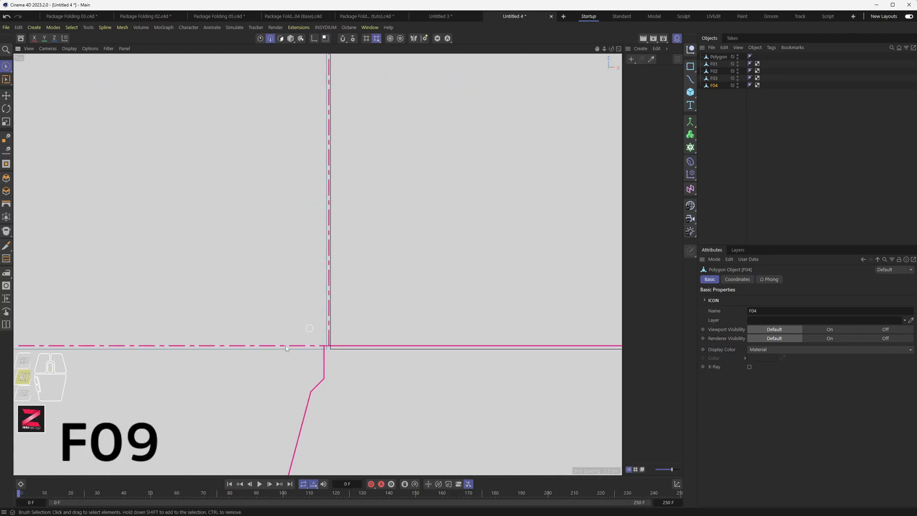
{"action": "left_click", "coordinate": [228, 351]}
{"action": "middle_click_drag", "start_coordinate": [227, 351], "coordinate": [282, 321], "text": "alt"}
{"action": "scroll", "coordinate": [283, 320], "scroll_direction": "up", "scroll_amount": 5}
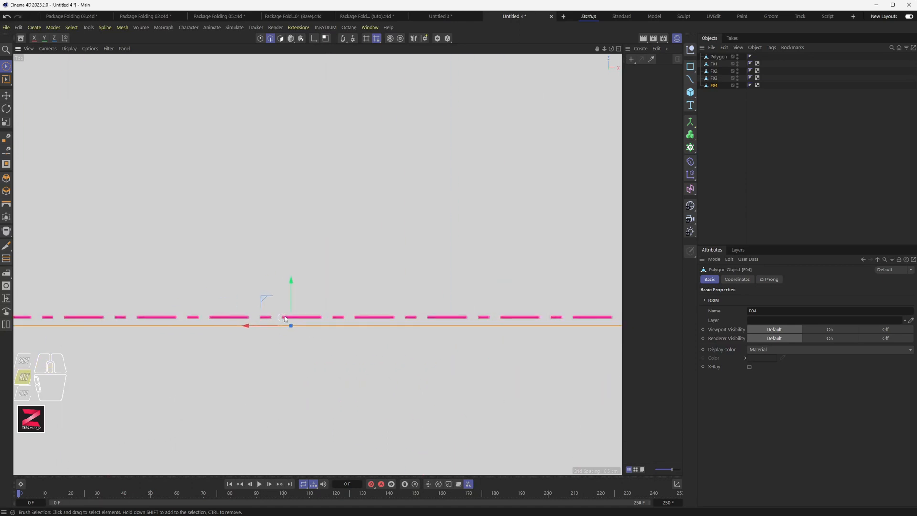
{"action": "mouse_move", "coordinate": [289, 308]}
{"action": "left_mouse_down"}
{"action": "mouse_move", "coordinate": [297, 284]}
{"action": "mouse_move", "coordinate": [297, 297]}
{"action": "left_mouse_up"}
{"action": "scroll", "coordinate": [294, 300], "scroll_direction": "up", "scroll_amount": 5}
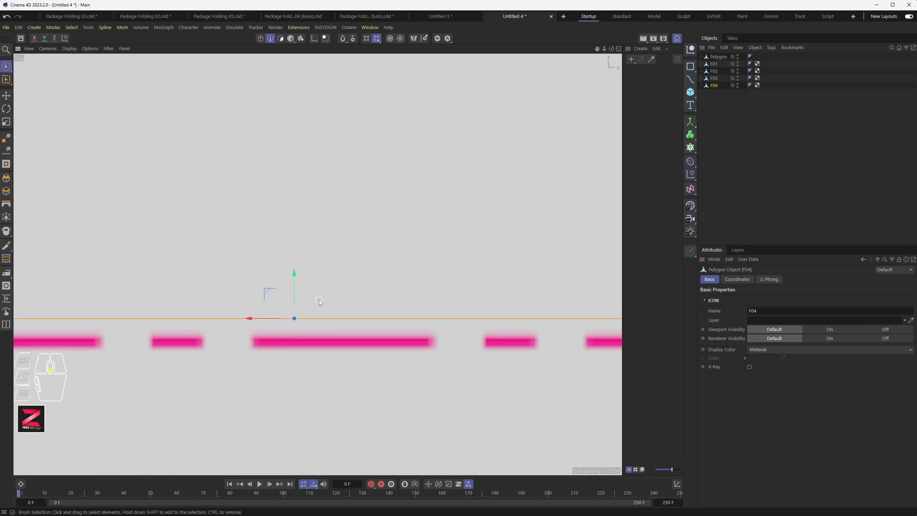
{"action": "scroll", "coordinate": [509, 327], "scroll_direction": "down", "scroll_amount": 6}
Step: Select panel F03's bottom edge and move it up onto the solid dieline cut line
{"action": "middle_click_drag", "start_coordinate": [508, 328], "coordinate": [132, 318], "text": "alt"}
{"action": "left_click", "coordinate": [396, 309]}
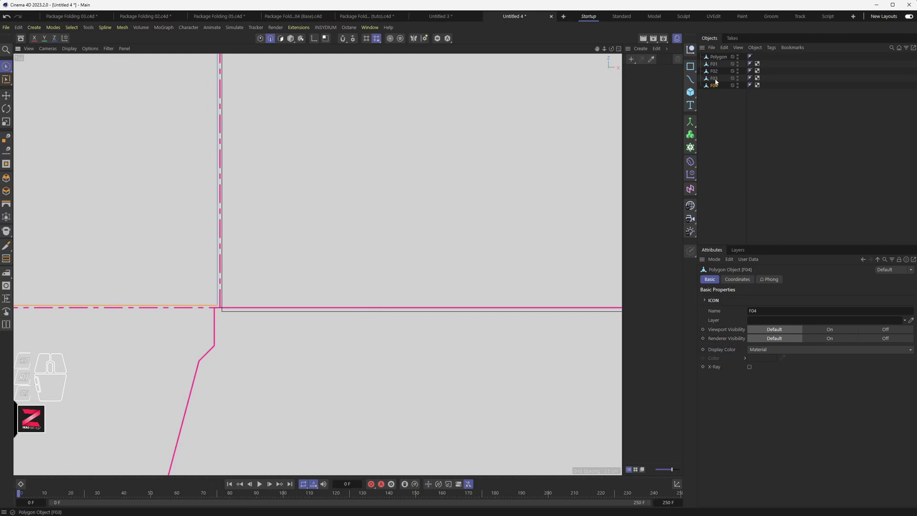
{"action": "left_click", "coordinate": [412, 313]}
{"action": "middle_click_drag", "start_coordinate": [541, 335], "coordinate": [371, 337], "text": "alt"}
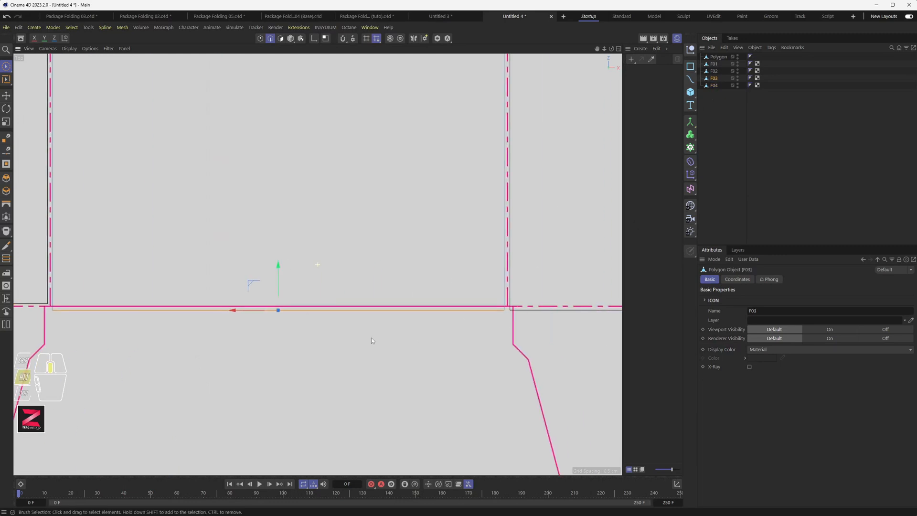
{"action": "scroll", "coordinate": [295, 318], "scroll_direction": "up", "scroll_amount": 3, "text": "alt"}
{"action": "left_click_drag", "start_coordinate": [276, 295], "coordinate": [276, 289]}
{"action": "scroll", "coordinate": [276, 310], "scroll_direction": "up", "scroll_amount": 5}
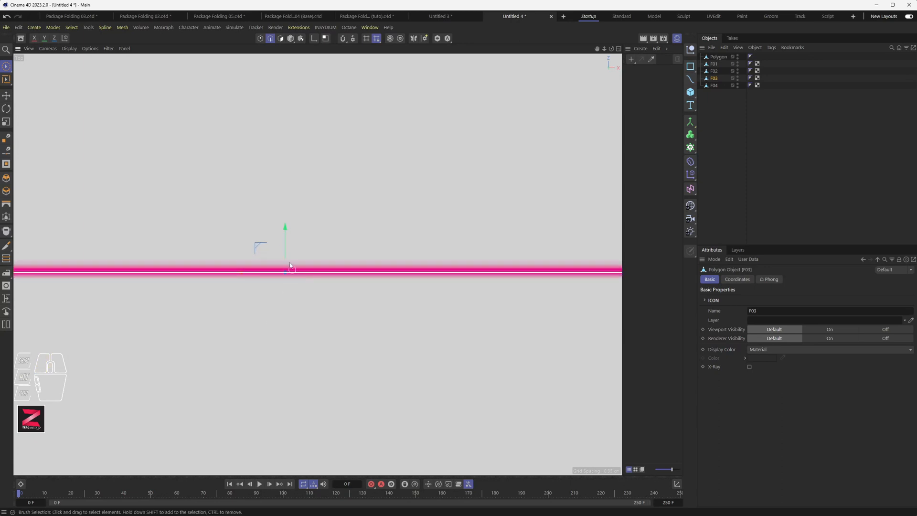
Step: Move the lower edge of panel F03 slightly above its fold line
{"action": "left_click_drag", "start_coordinate": [283, 252], "coordinate": [284, 219]}
{"action": "scroll", "coordinate": [341, 284], "scroll_direction": "down", "scroll_amount": 8}
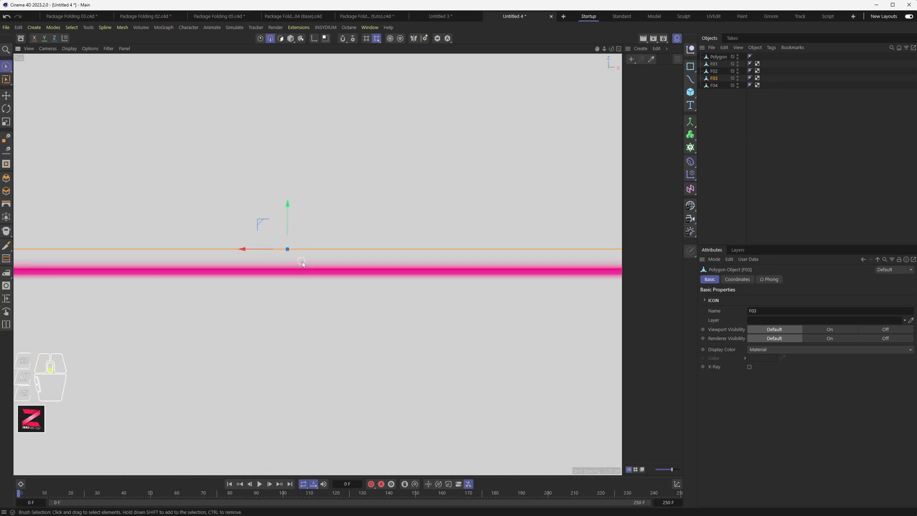
{"action": "scroll", "coordinate": [340, 283], "scroll_direction": "down", "scroll_amount": 5}
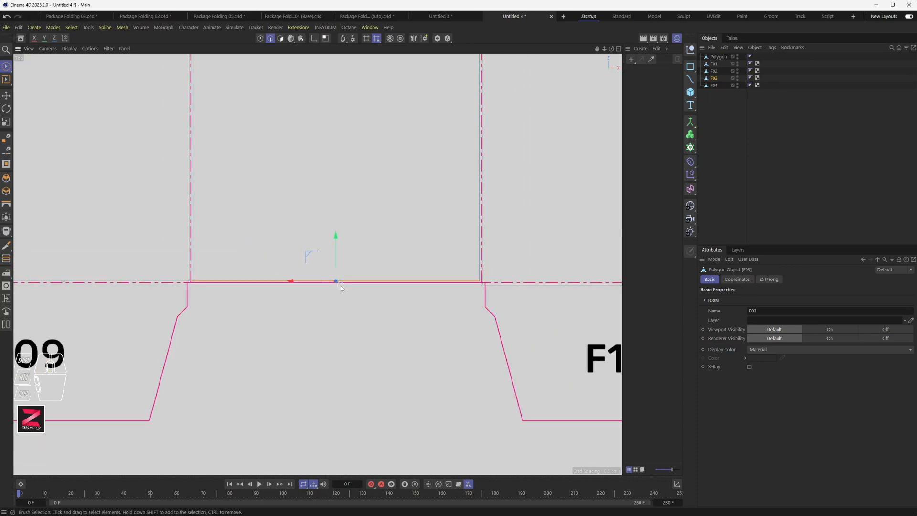
{"action": "scroll", "coordinate": [503, 314], "scroll_direction": "down", "scroll_amount": 1}
Step: Move the lower edge of panel F02 slightly above the dashed fold line at F10
{"action": "middle_click_drag", "start_coordinate": [501, 314], "coordinate": [220, 314], "text": "alt"}
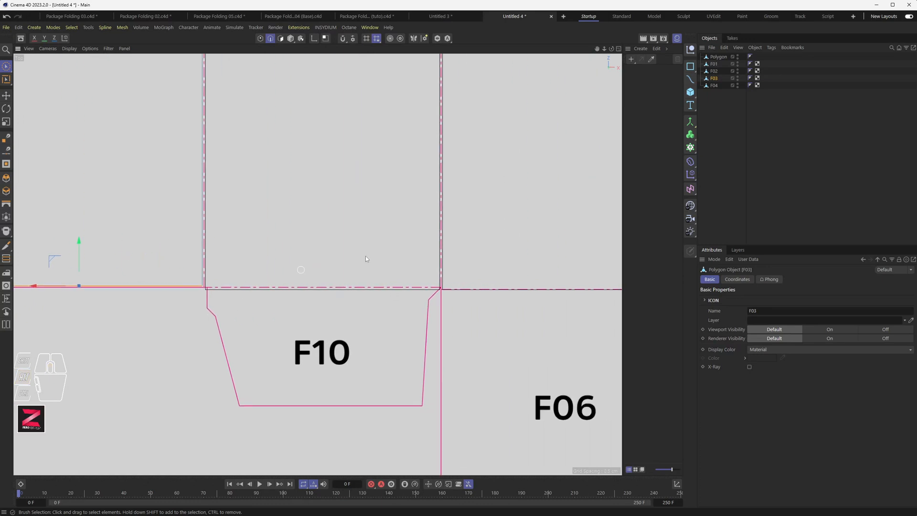
{"action": "left_click", "coordinate": [717, 73]}
{"action": "left_click", "coordinate": [269, 291]}
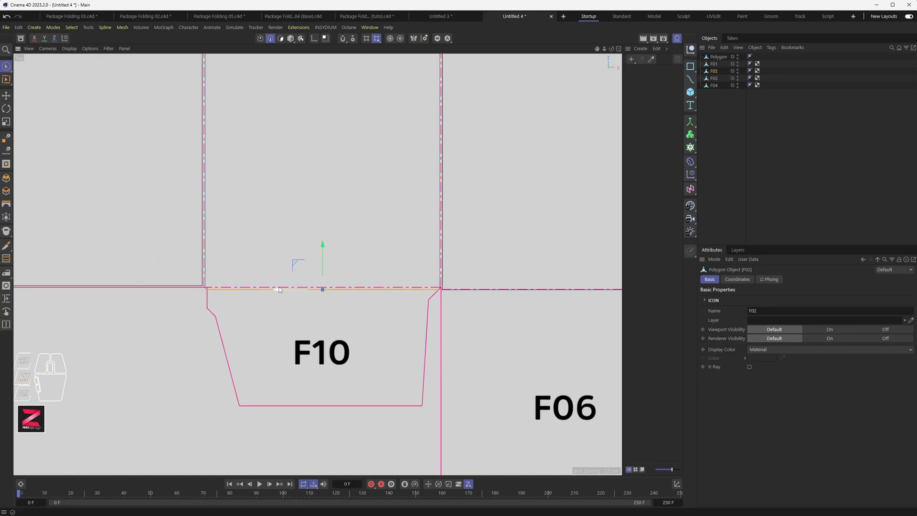
{"action": "scroll", "coordinate": [356, 280], "scroll_direction": "up", "scroll_amount": 4}
{"action": "left_click_drag", "start_coordinate": [364, 262], "coordinate": [403, 220]}
{"action": "scroll", "coordinate": [364, 259], "scroll_direction": "up", "scroll_amount": 6}
{"action": "scroll", "coordinate": [401, 258], "scroll_direction": "down", "scroll_amount": 8}
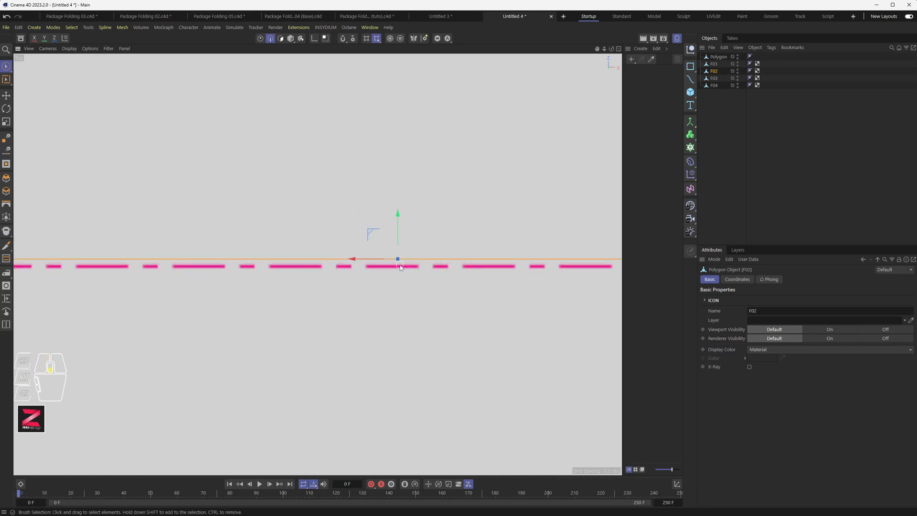
{"action": "scroll", "coordinate": [508, 290], "scroll_direction": "down", "scroll_amount": 3}
Step: Move the lower edge of panel F01 slightly above the dashed fold line at F06
{"action": "middle_click_drag", "start_coordinate": [515, 299], "coordinate": [79, 305], "text": "alt"}
{"action": "left_click", "coordinate": [714, 64]}
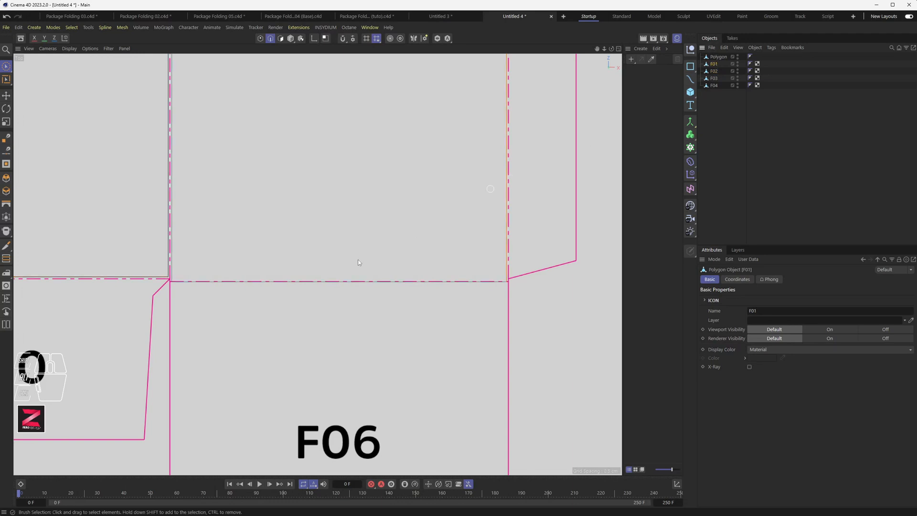
{"action": "left_click", "coordinate": [341, 281]}
{"action": "scroll", "coordinate": [337, 280], "scroll_direction": "up", "scroll_amount": 6}
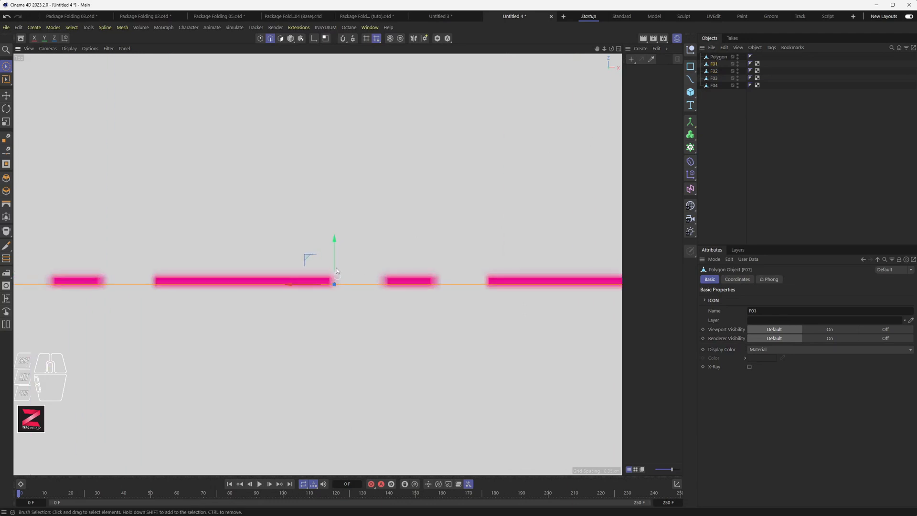
{"action": "left_click_drag", "start_coordinate": [334, 263], "coordinate": [334, 237]}
{"action": "scroll", "coordinate": [395, 265], "scroll_direction": "down", "scroll_amount": 8}
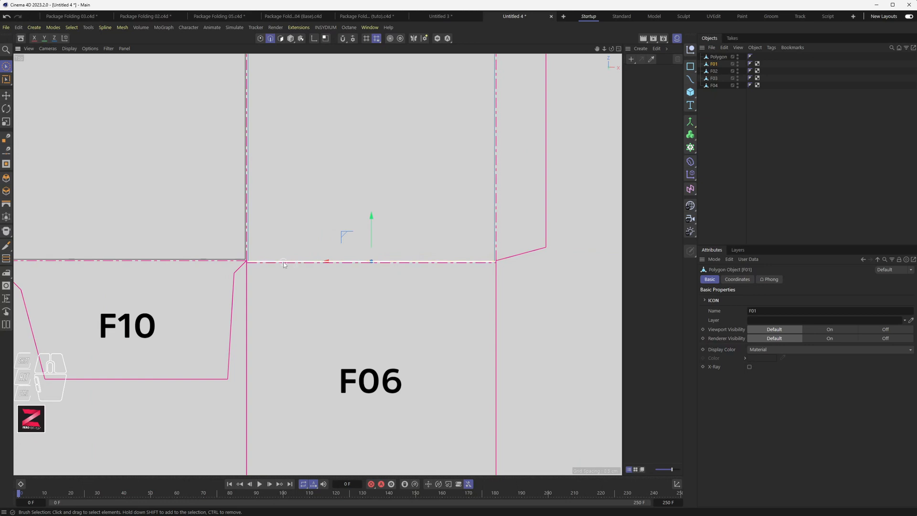
{"action": "scroll", "coordinate": [288, 260], "scroll_direction": "down", "scroll_amount": 5}
Step: Move the F09 object in model mode from the F08 flap onto the lower end of panel F04
{"action": "middle_click_drag", "start_coordinate": [159, 188], "coordinate": [311, 278], "text": "alt"}
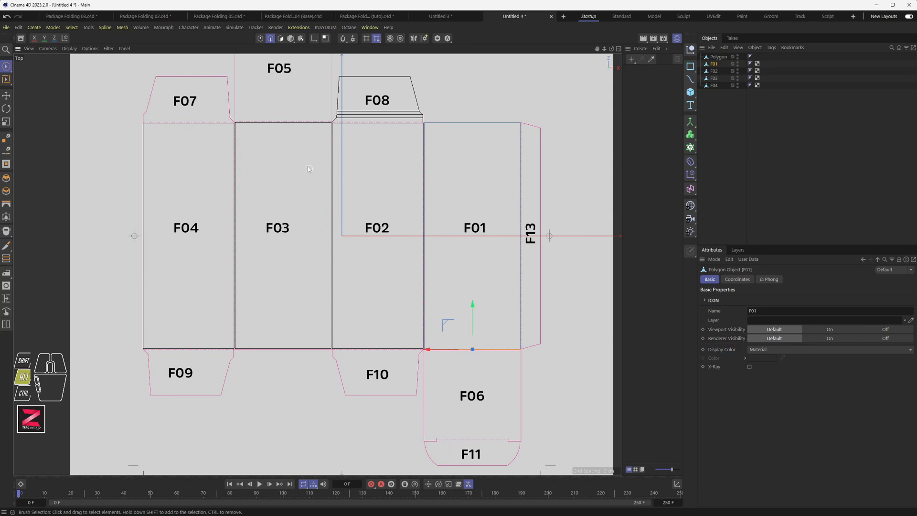
{"action": "middle_click_drag", "start_coordinate": [292, 154], "coordinate": [281, 252], "text": "alt"}
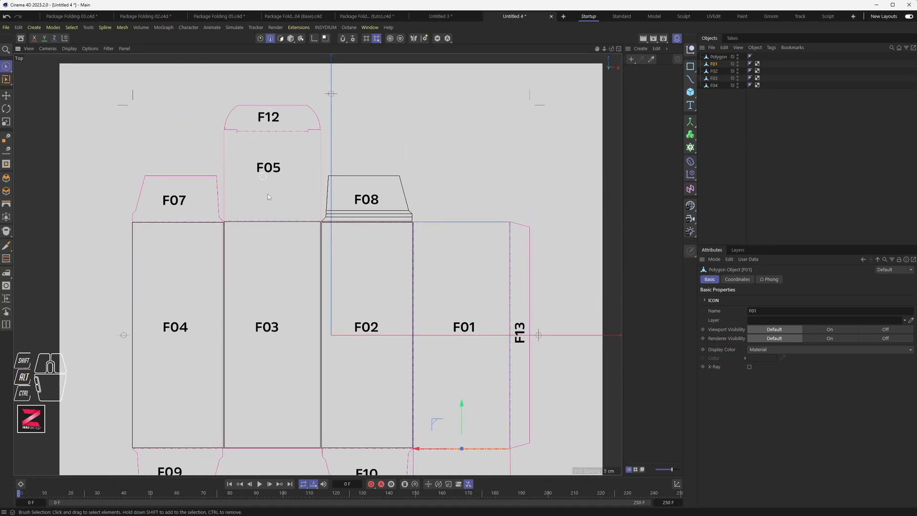
{"action": "scroll", "coordinate": [268, 197], "scroll_direction": "down", "scroll_amount": 5}
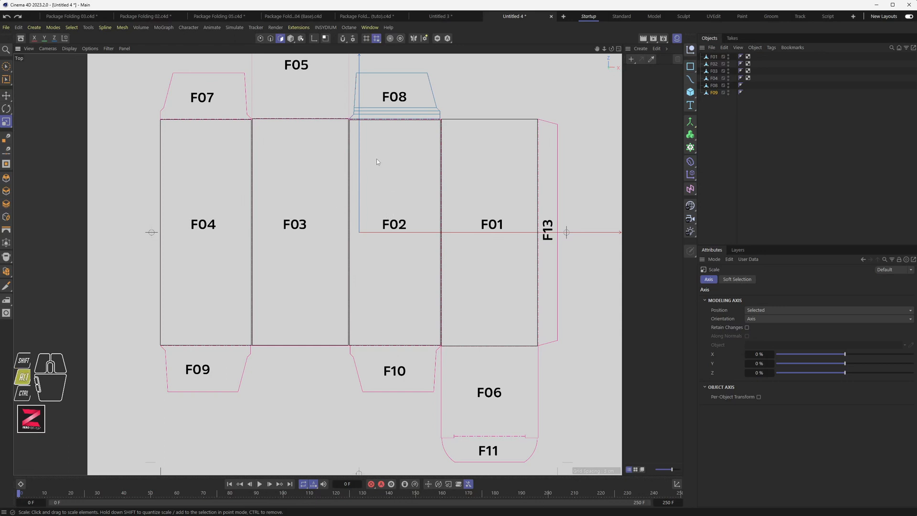
{"action": "middle_click_drag", "start_coordinate": [376, 159], "coordinate": [367, 183], "text": "alt"}
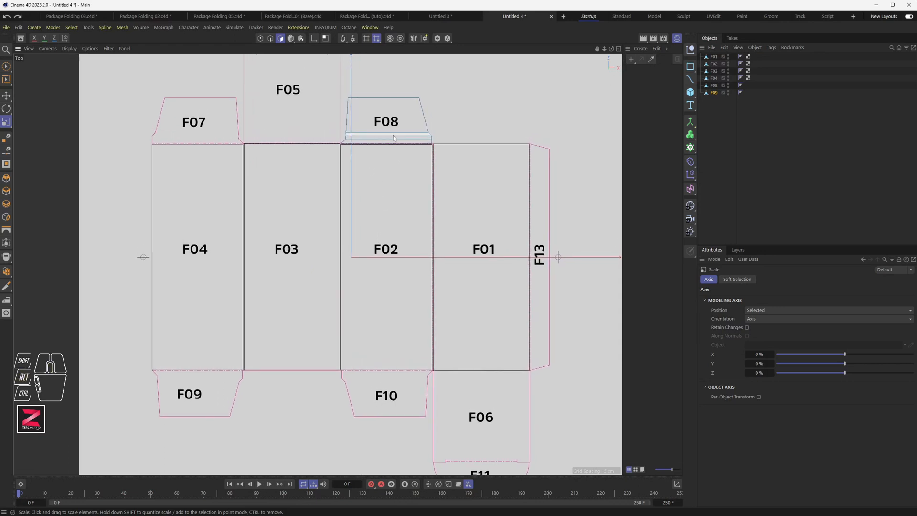
{"action": "left_click", "coordinate": [715, 94]}
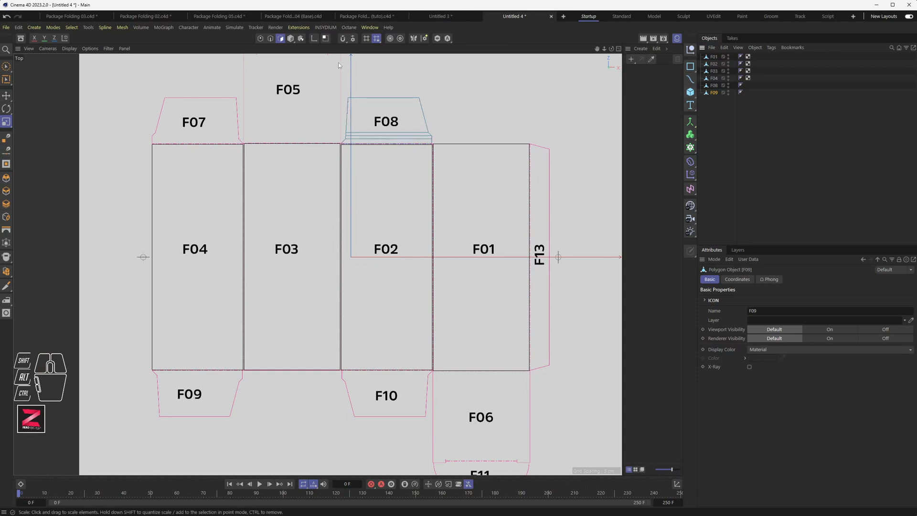
{"action": "left_click", "coordinate": [290, 39]}
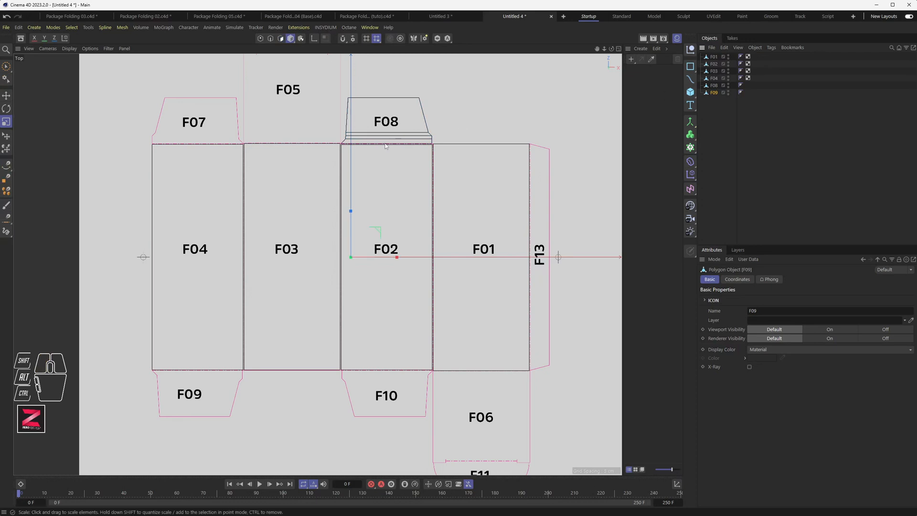
{"action": "key", "text": "e"}
{"action": "left_click_drag", "start_coordinate": [352, 256], "coordinate": [189, 454]}
Step: Center the F09 object's axis on all its points with Axis Center
{"action": "middle_click_drag", "start_coordinate": [211, 320], "coordinate": [223, 223], "text": "alt"}
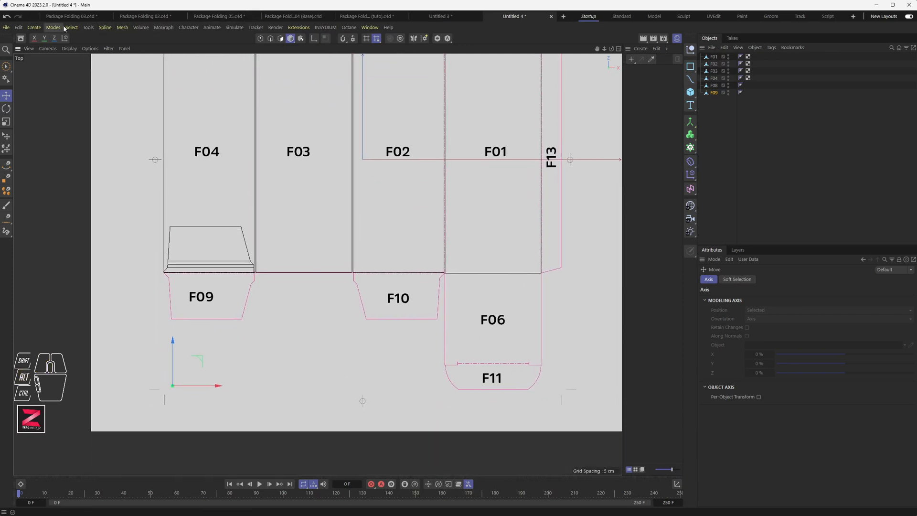
{"action": "left_click", "coordinate": [90, 27]}
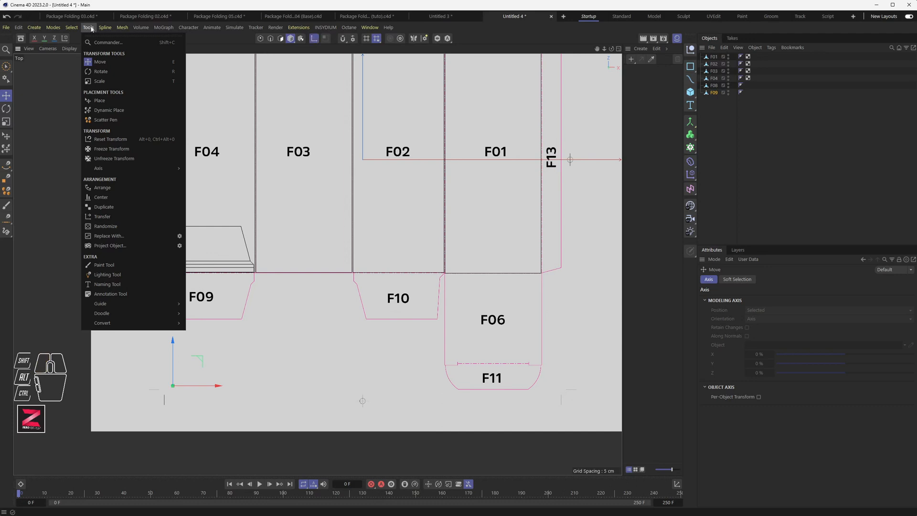
{"action": "mouse_move", "coordinate": [112, 169]}
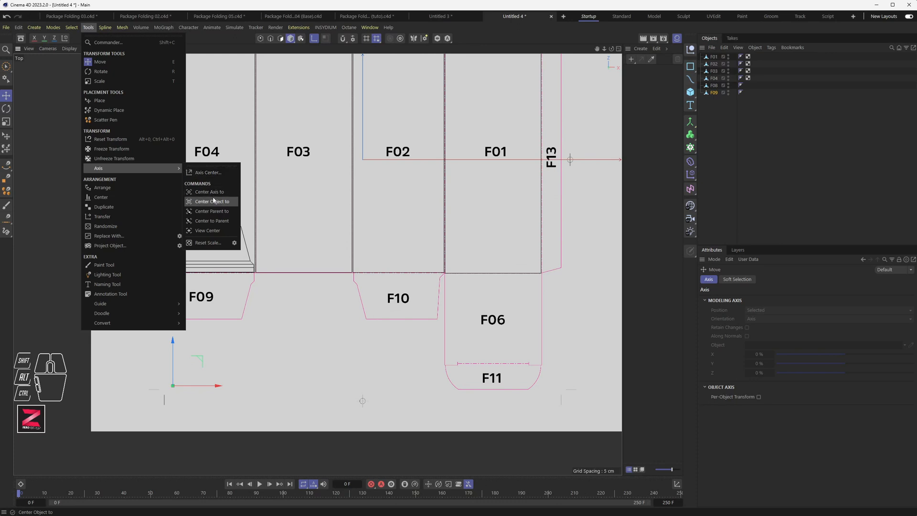
{"action": "left_click", "coordinate": [206, 174]}
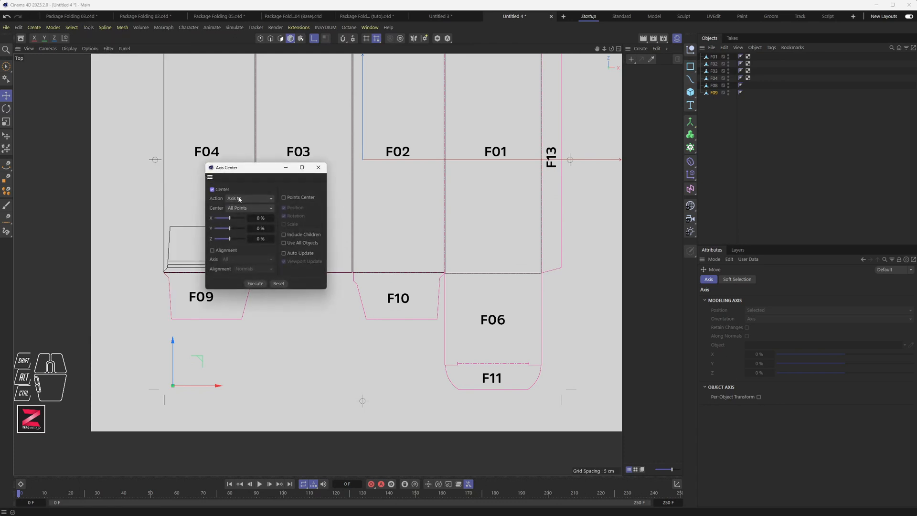
{"action": "left_click", "coordinate": [255, 285]}
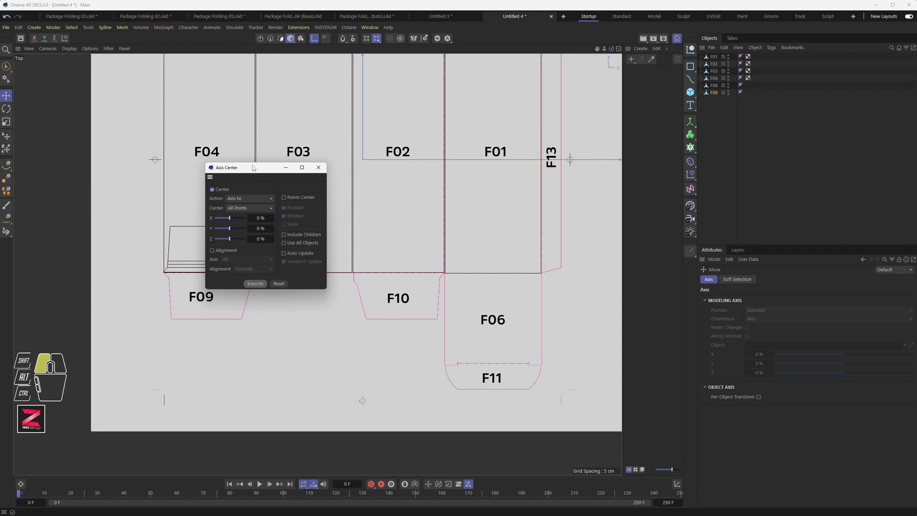
{"action": "left_click_drag", "start_coordinate": [262, 170], "coordinate": [380, 143]}
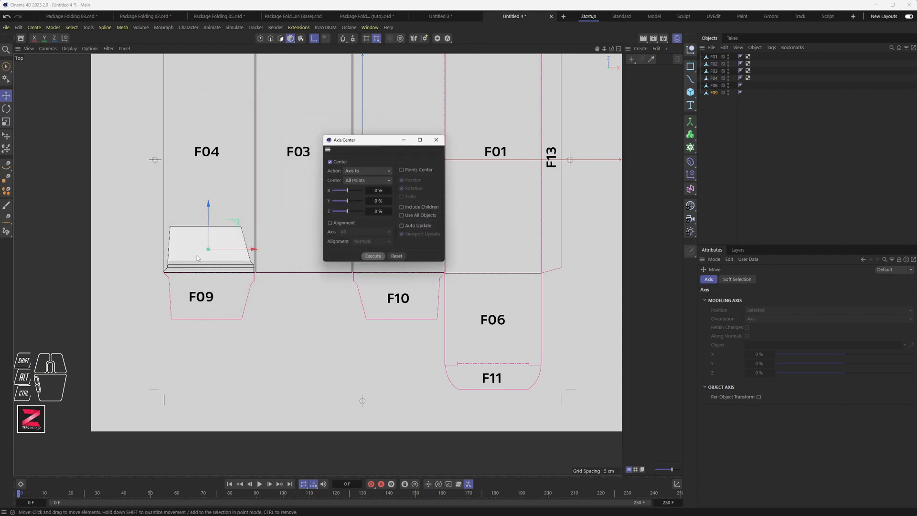
{"action": "left_click", "coordinate": [436, 139]}
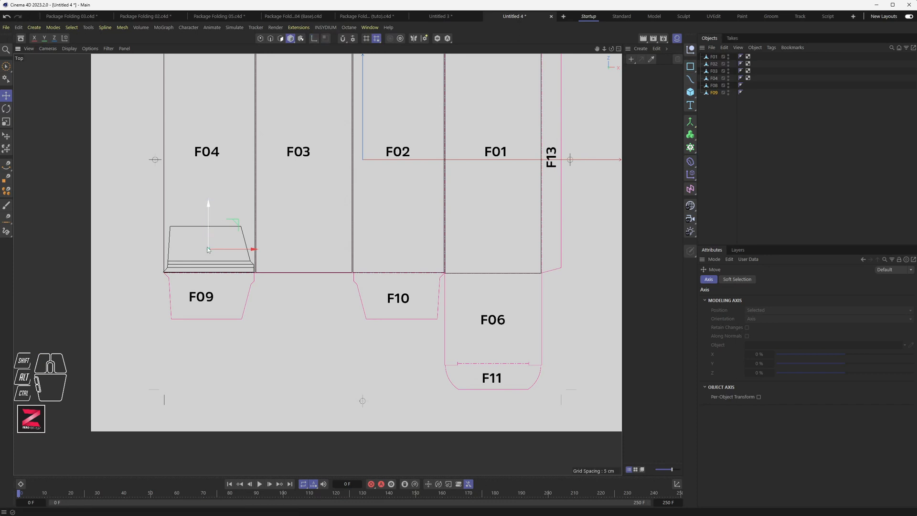
{"action": "key", "text": "r"}
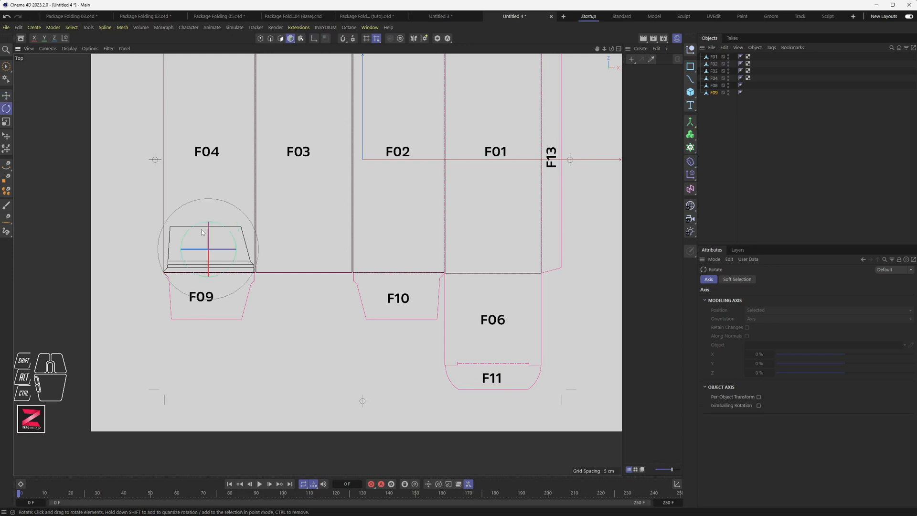
{"action": "key", "text": "t"}
{"action": "left_click_drag", "start_coordinate": [208, 205], "coordinate": [208, 281]}
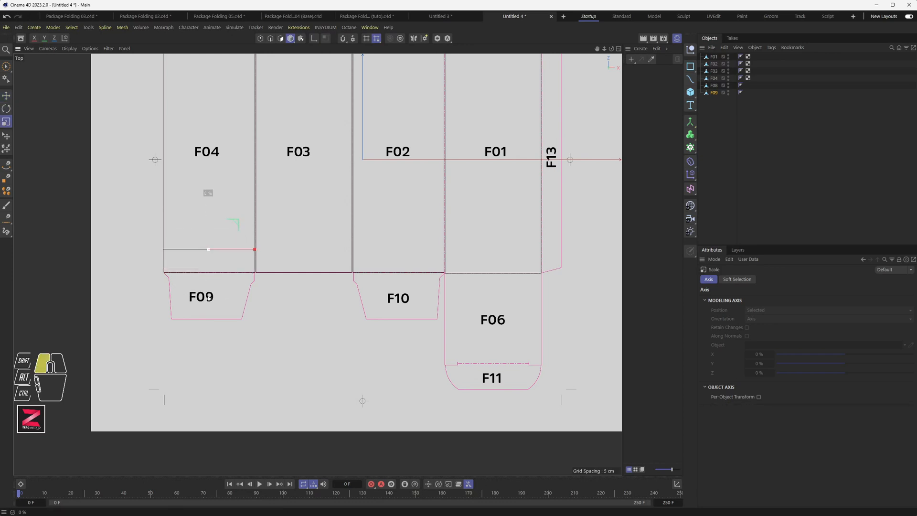
{"action": "left_click_drag", "start_coordinate": [205, 327], "coordinate": [206, 189]}
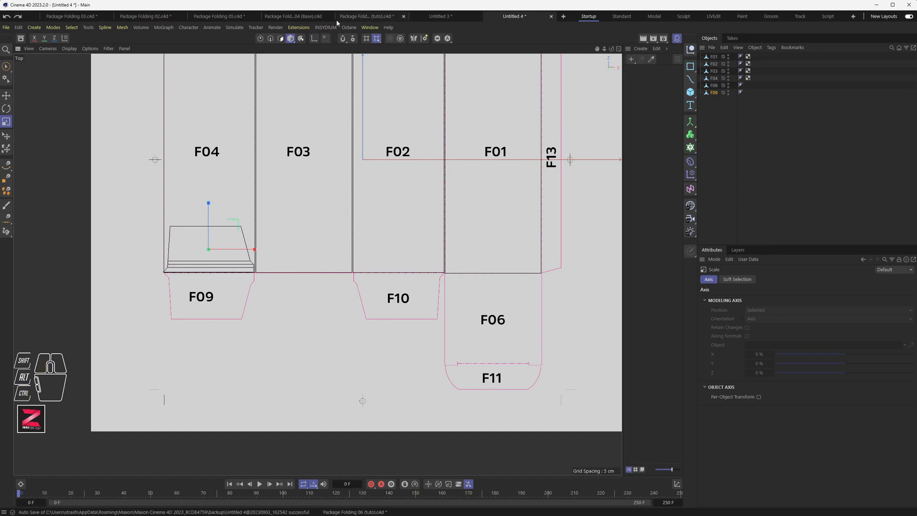
Step: Flip the F09 flap upside down by scaling its points along the Z axis
{"action": "left_click", "coordinate": [262, 39]}
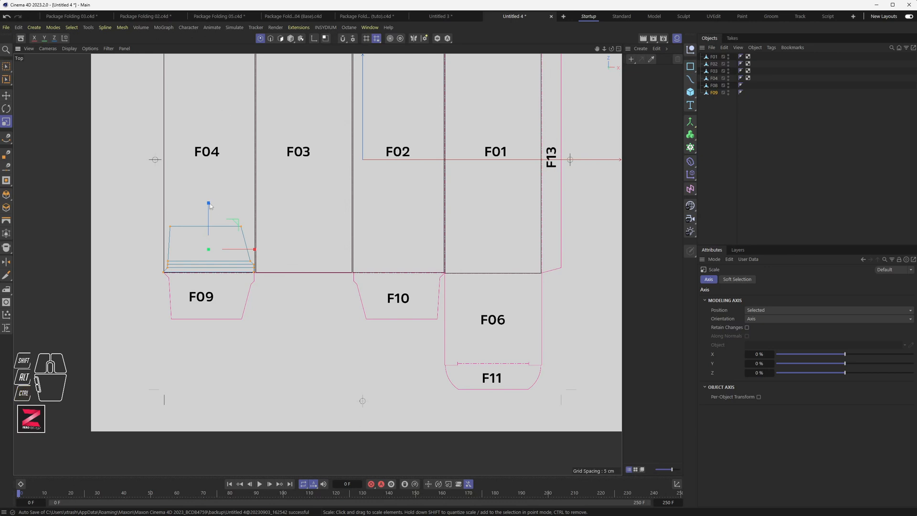
{"action": "left_click_drag", "start_coordinate": [210, 206], "coordinate": [213, 288]}
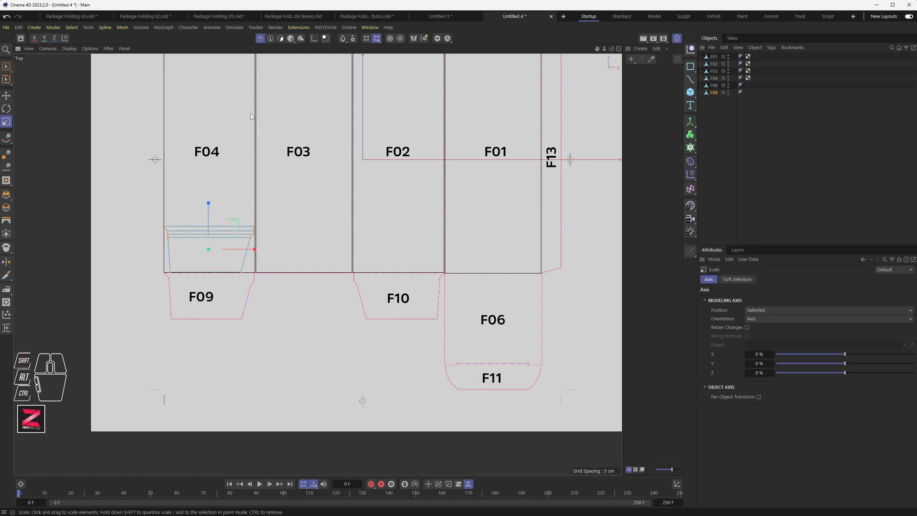
{"action": "left_click", "coordinate": [290, 39]}
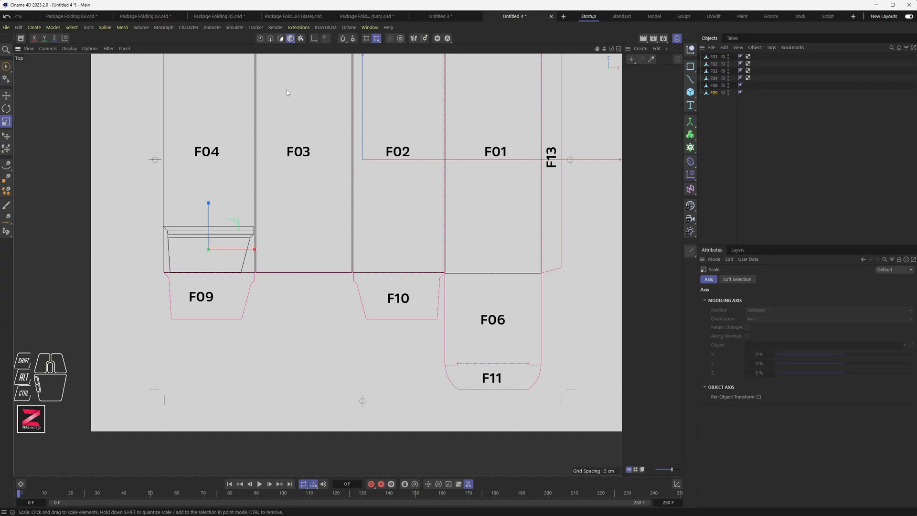
Step: Move the flipped F09 flap down onto the F09 outline of the dieline, aligning its slanted right side
{"action": "key", "text": "e"}
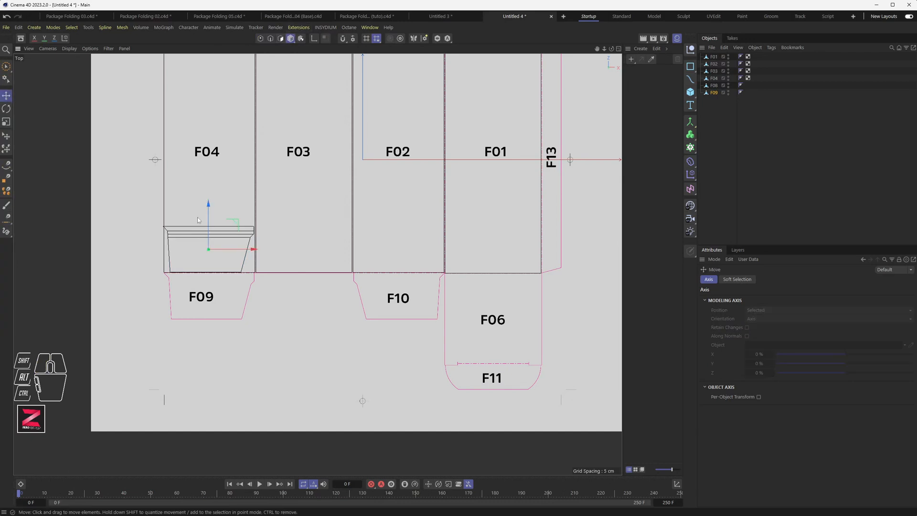
{"action": "left_click_drag", "start_coordinate": [199, 227], "coordinate": [199, 309]}
{"action": "scroll", "coordinate": [211, 280], "scroll_direction": "up", "scroll_amount": 5}
{"action": "left_click_drag", "start_coordinate": [229, 354], "coordinate": [234, 354]}
{"action": "middle_click_drag", "start_coordinate": [81, 313], "coordinate": [152, 256], "text": "alt"}
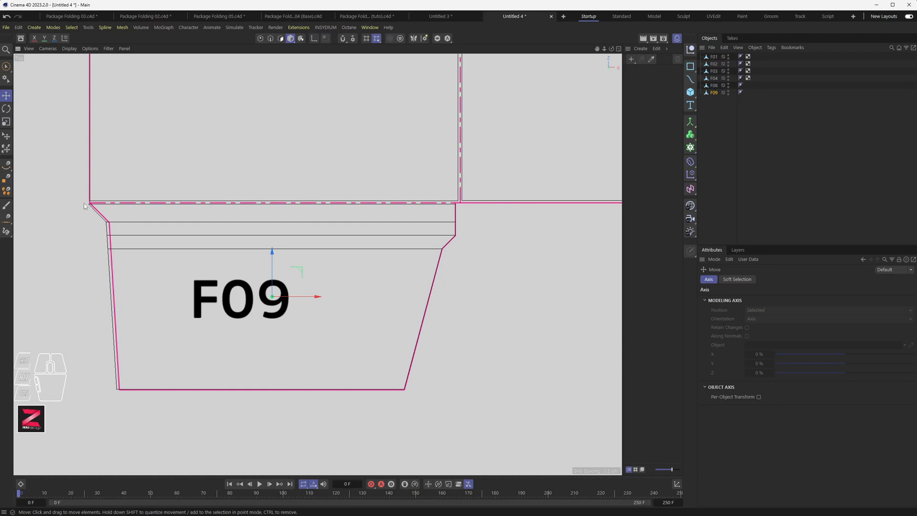
Step: Shift the F09 flap's left-side points right to match the dieline outline
{"action": "left_click", "coordinate": [261, 39]}
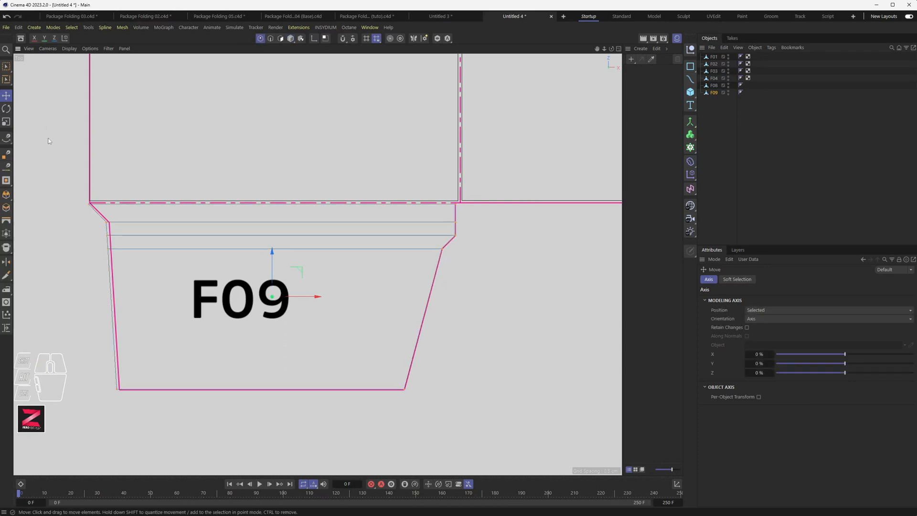
{"action": "key", "text": "0"}
{"action": "left_click_drag", "start_coordinate": [49, 173], "coordinate": [155, 401]}
{"action": "left_click_drag", "start_coordinate": [130, 295], "coordinate": [134, 297]}
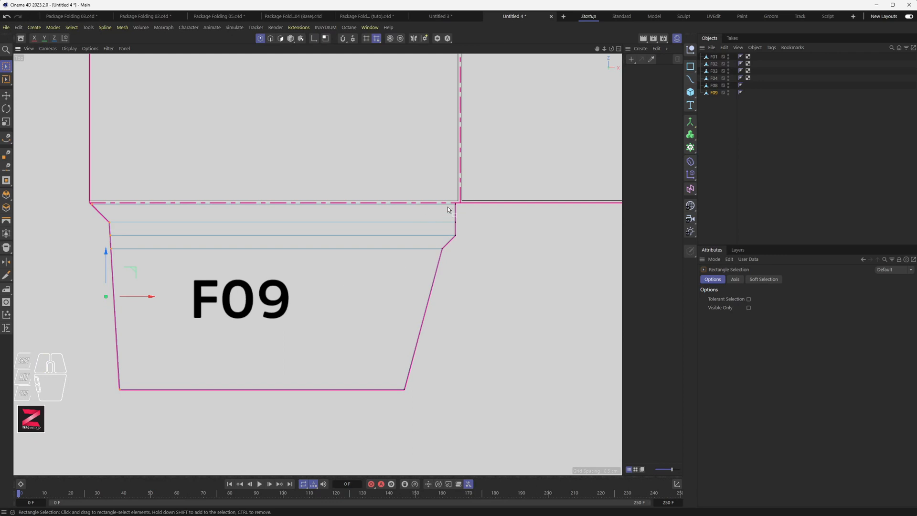
Step: Shift the F09 flap's top row of points slightly down, away from the fold line of panel F04
{"action": "scroll", "coordinate": [454, 199], "scroll_direction": "up", "scroll_amount": 5}
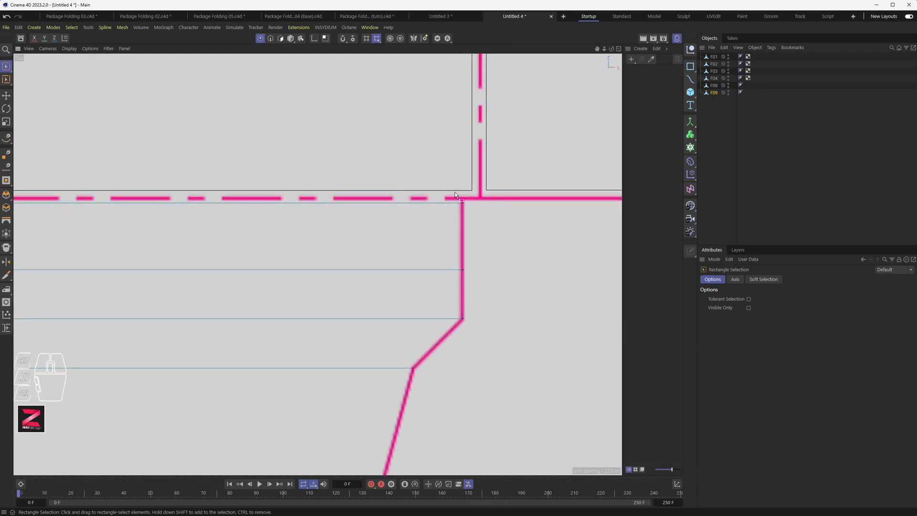
{"action": "scroll", "coordinate": [305, 239], "scroll_direction": "down", "scroll_amount": 3}
{"action": "middle_click_drag", "start_coordinate": [268, 236], "coordinate": [418, 242], "text": "alt"}
{"action": "scroll", "coordinate": [417, 242], "scroll_direction": "down", "scroll_amount": 1}
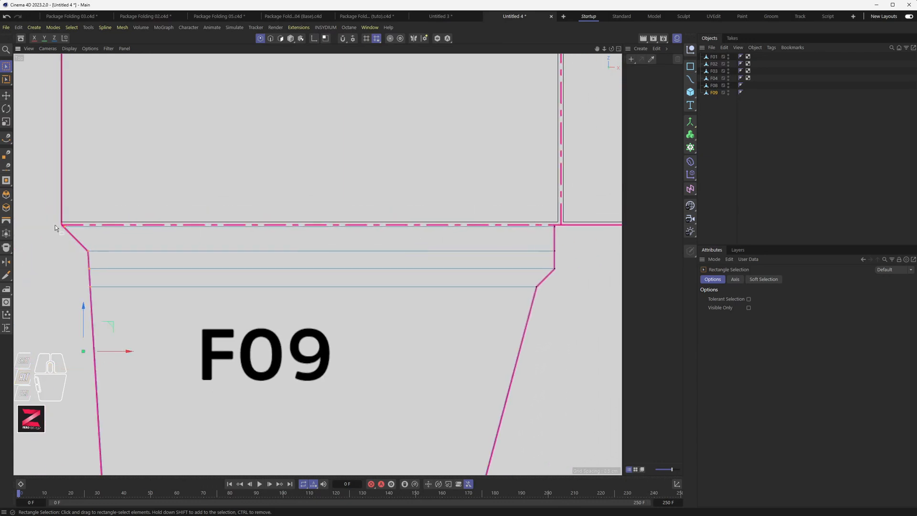
{"action": "left_click_drag", "start_coordinate": [55, 225], "coordinate": [569, 243]}
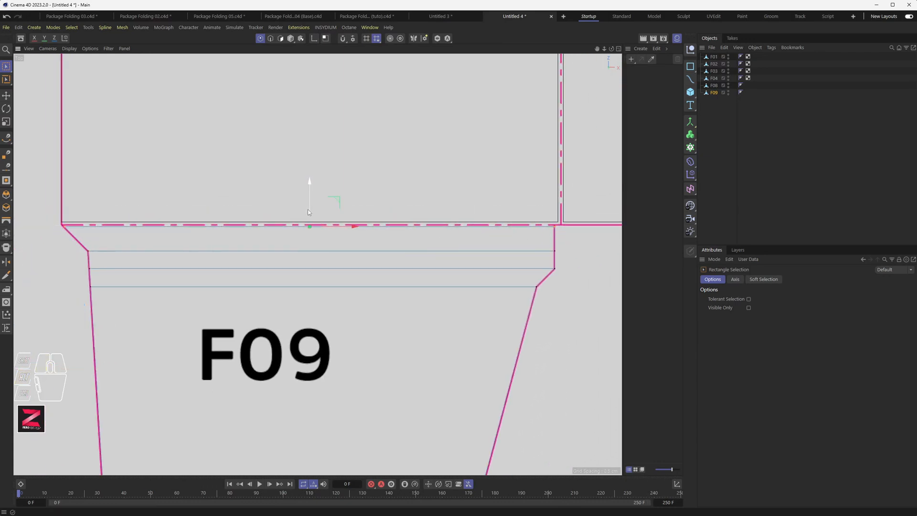
{"action": "left_click_drag", "start_coordinate": [309, 211], "coordinate": [309, 213]}
{"action": "scroll", "coordinate": [309, 213], "scroll_direction": "down", "scroll_amount": 4}
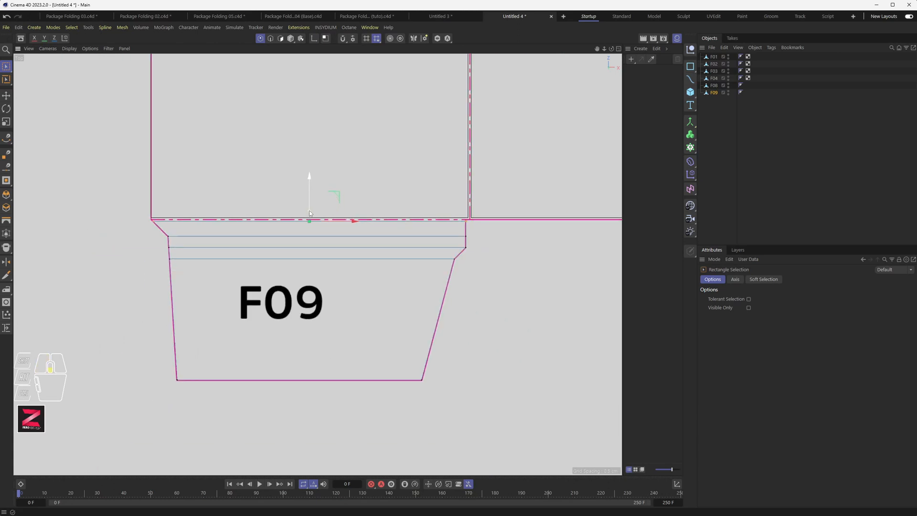
Step: Duplicate the F08 flap object and name the copy F10
{"action": "middle_click_drag", "start_coordinate": [409, 244], "coordinate": [199, 298], "text": "alt"}
{"action": "scroll", "coordinate": [199, 299], "scroll_direction": "down", "scroll_amount": 3, "text": "alt"}
{"action": "scroll", "coordinate": [303, 258], "scroll_direction": "down", "scroll_amount": 5, "text": "alt"}
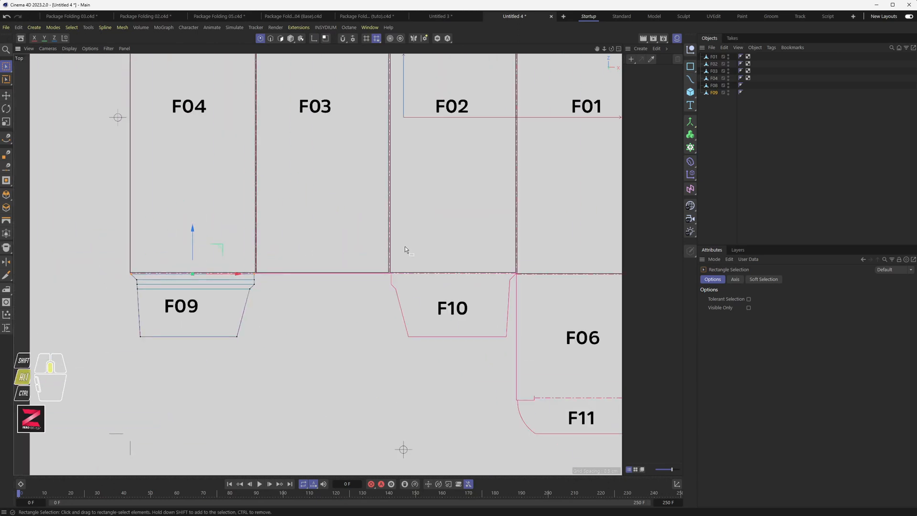
{"action": "middle_click_drag", "start_coordinate": [406, 248], "coordinate": [250, 297], "text": "alt"}
{"action": "scroll", "coordinate": [249, 296], "scroll_direction": "down", "scroll_amount": 3, "text": "alt"}
{"action": "scroll", "coordinate": [251, 287], "scroll_direction": "down", "scroll_amount": 2, "text": "alt"}
{"action": "middle_click_drag", "start_coordinate": [254, 250], "coordinate": [251, 260], "text": "alt"}
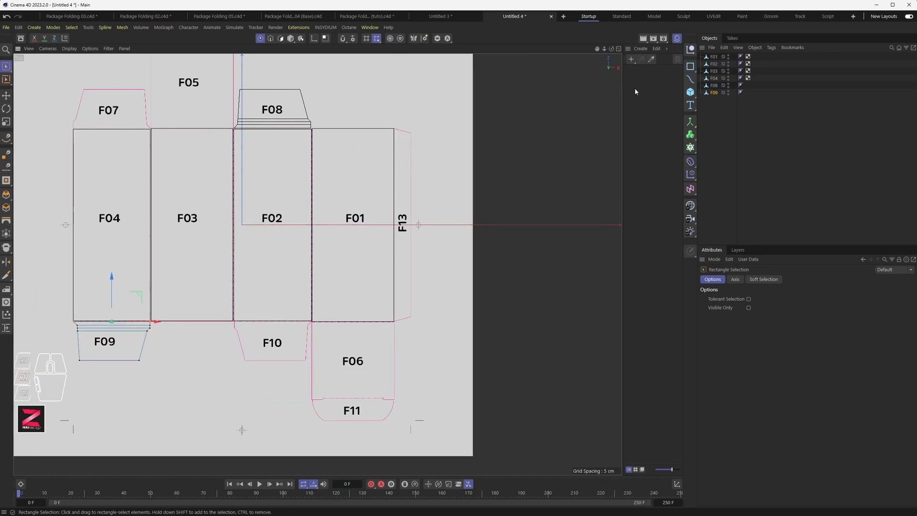
{"action": "left_click", "coordinate": [715, 86]}
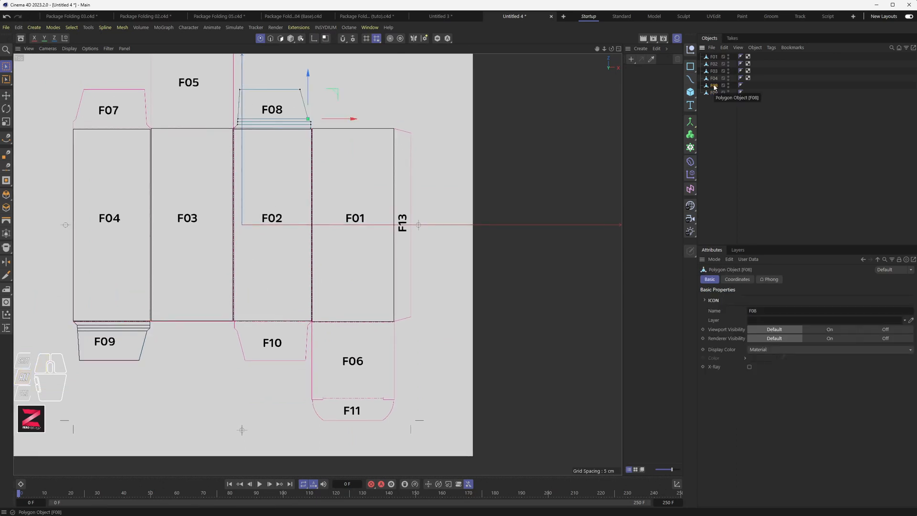
{"action": "left_click_drag", "start_coordinate": [714, 86], "coordinate": [716, 100], "text": "ctrl"}
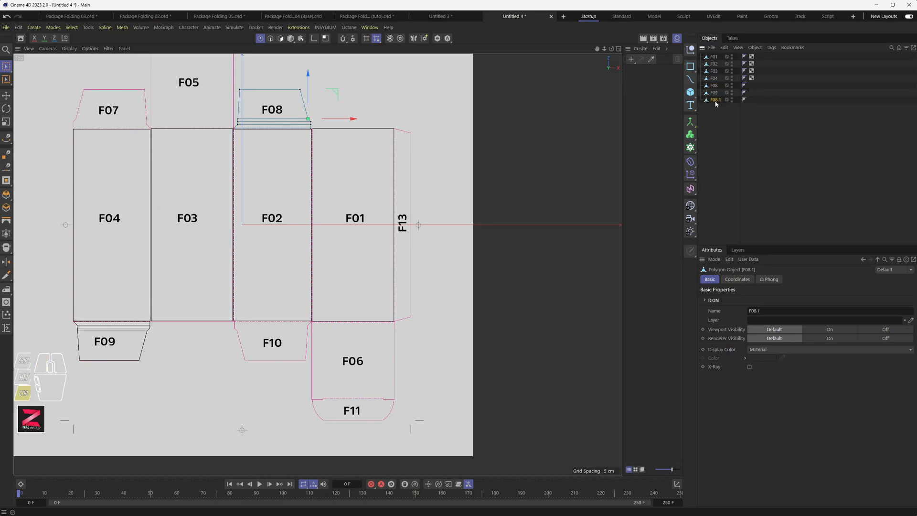
{"action": "double_click", "coordinate": [716, 99]}
{"action": "type", "text": "F10"}
{"action": "left_click", "coordinate": [738, 103]}
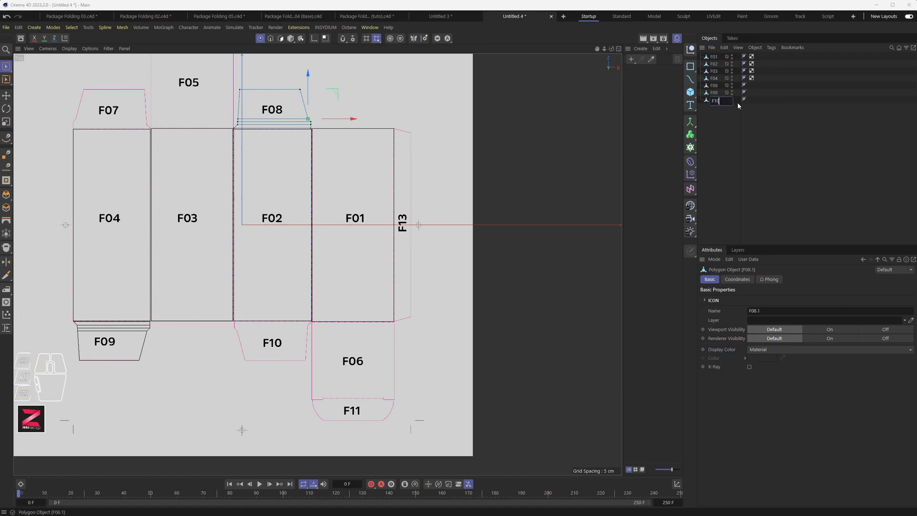
Step: Rotate the F10 flap 180° as a whole object and move it right onto the F10 outline below panel F02
{"action": "key", "text": "e"}
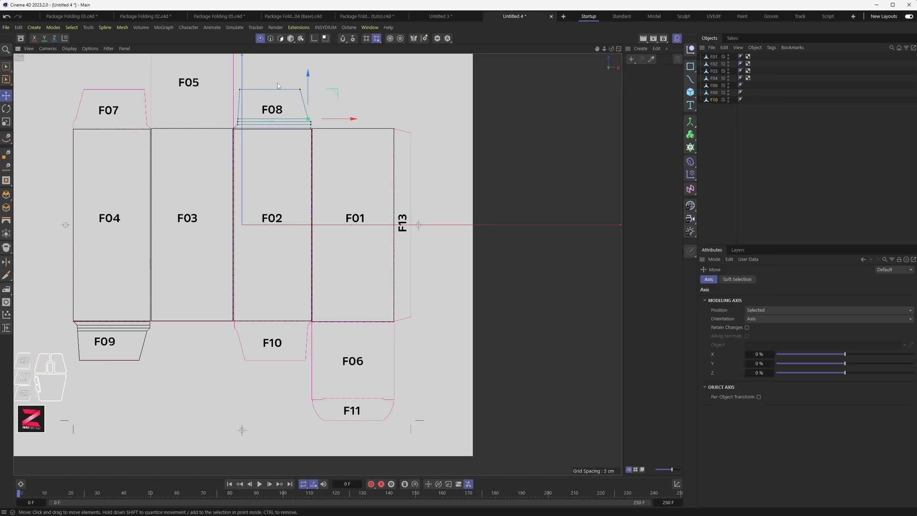
{"action": "left_click", "coordinate": [291, 40]}
{"action": "key", "text": "r"}
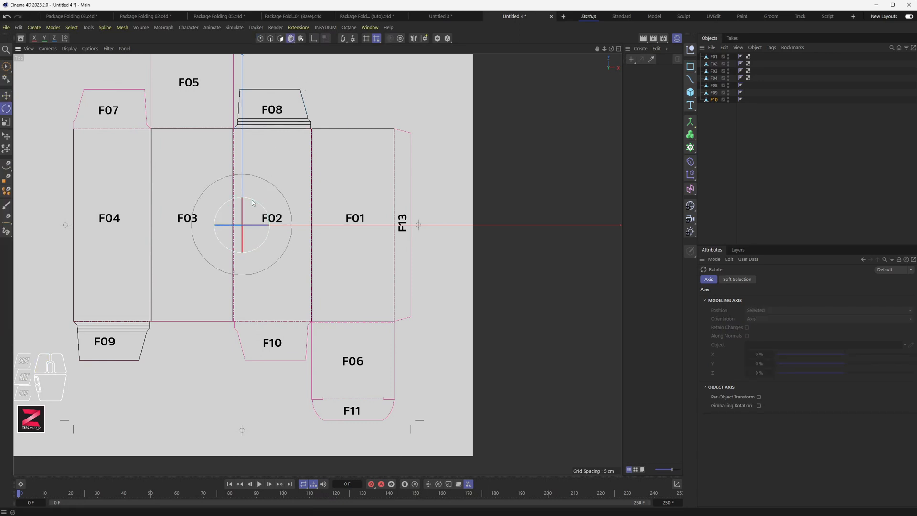
{"action": "left_click_drag", "start_coordinate": [252, 200], "coordinate": [233, 255], "text": "shift"}
{"action": "key", "text": "e"}
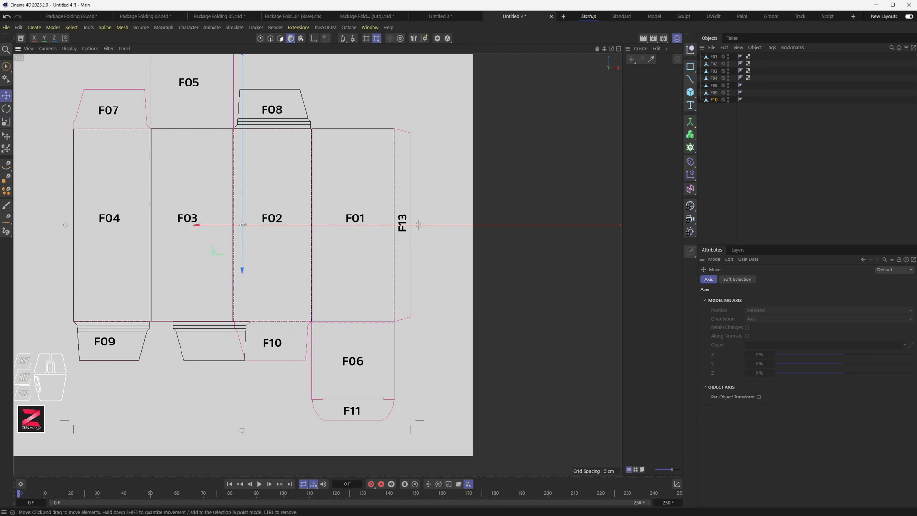
{"action": "left_click_drag", "start_coordinate": [220, 225], "coordinate": [282, 225]}
Step: Center the F10 flap's axis with Axis Center, using the Axis to action and All Points as the center
{"action": "left_click", "coordinate": [87, 28]}
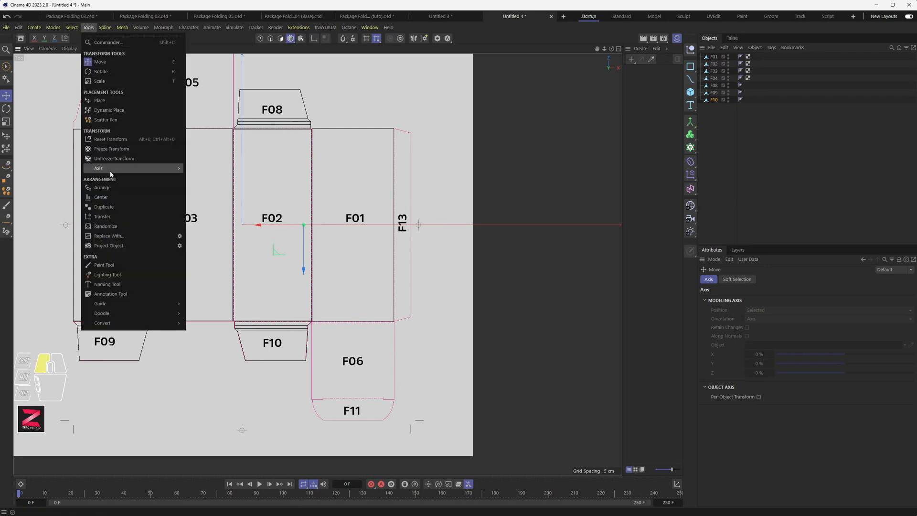
{"action": "mouse_move", "coordinate": [112, 168]}
{"action": "left_click", "coordinate": [196, 173]}
{"action": "left_click", "coordinate": [255, 281]}
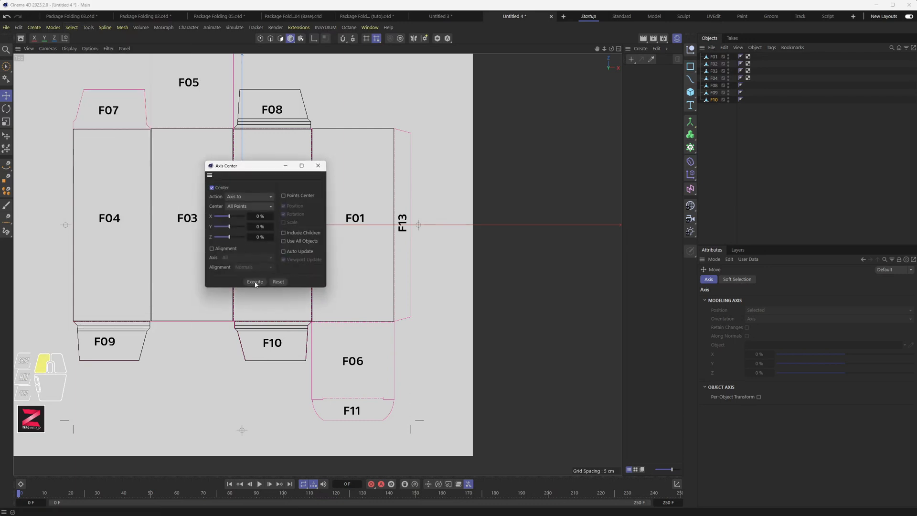
{"action": "left_click_drag", "start_coordinate": [247, 168], "coordinate": [0, 82]}
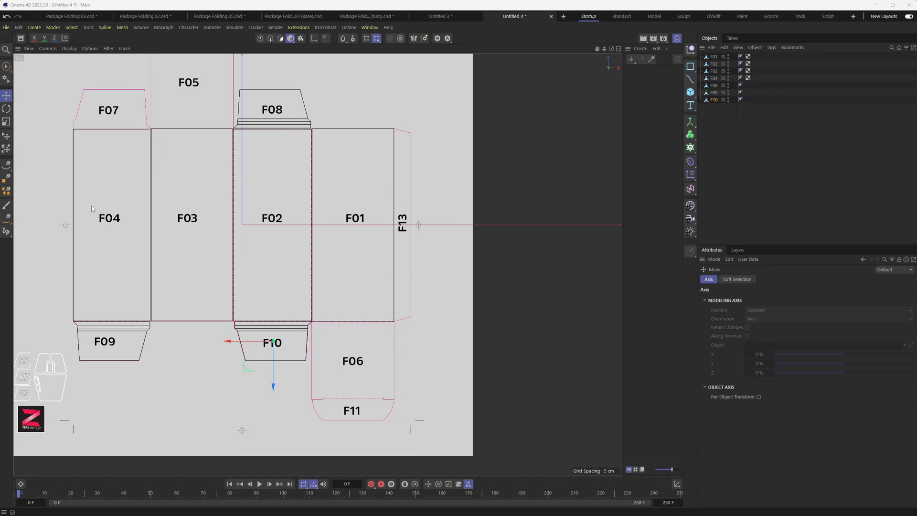
Step: Nudge the F10 flap slightly so its edges line up with the F10 outline of the dieline
{"action": "scroll", "coordinate": [255, 326], "scroll_direction": "up", "scroll_amount": 5}
{"action": "middle_click_drag", "start_coordinate": [305, 353], "coordinate": [240, 269], "text": "alt"}
{"action": "scroll", "coordinate": [240, 269], "scroll_direction": "up", "scroll_amount": 2}
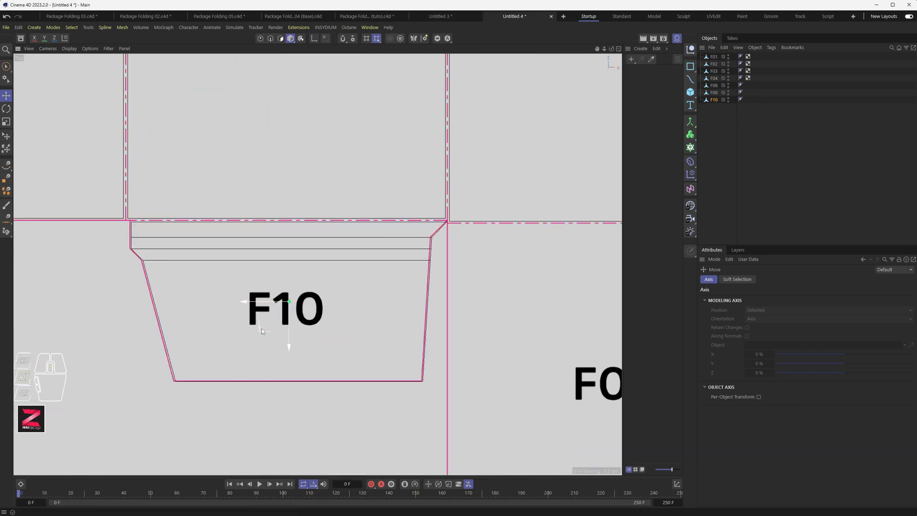
{"action": "left_click_drag", "start_coordinate": [259, 328], "coordinate": [261, 327]}
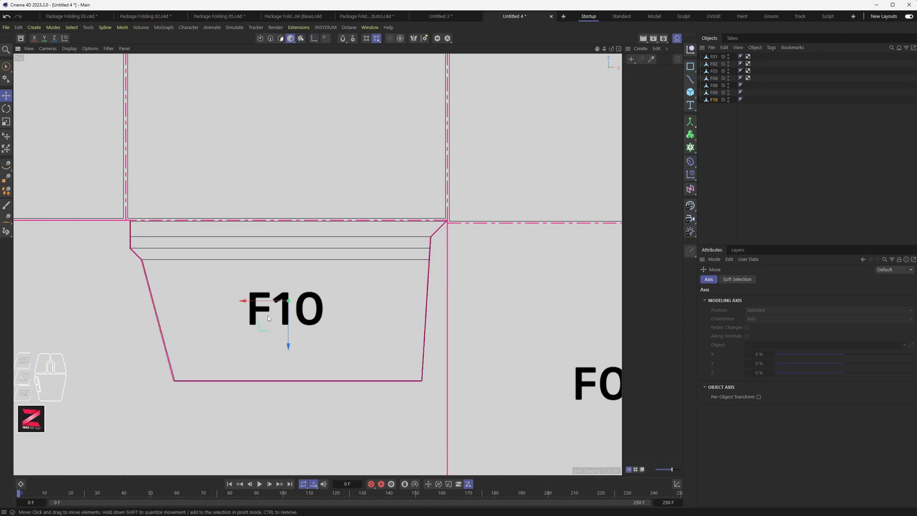
{"action": "scroll", "coordinate": [272, 307], "scroll_direction": "down", "scroll_amount": 10}
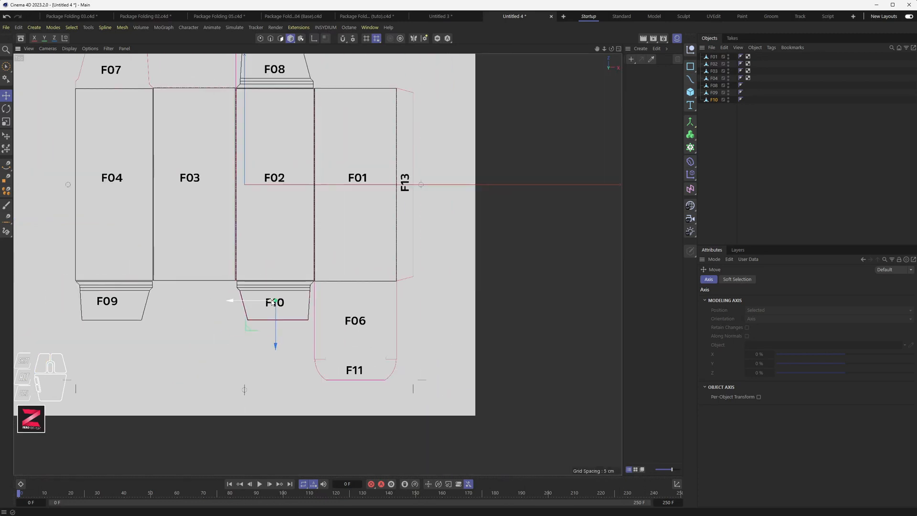
Step: Duplicate the F09 flap object, name the copy F07, and place it between F04 and F08 in the object order
{"action": "middle_click_drag", "start_coordinate": [192, 166], "coordinate": [213, 273], "text": "alt"}
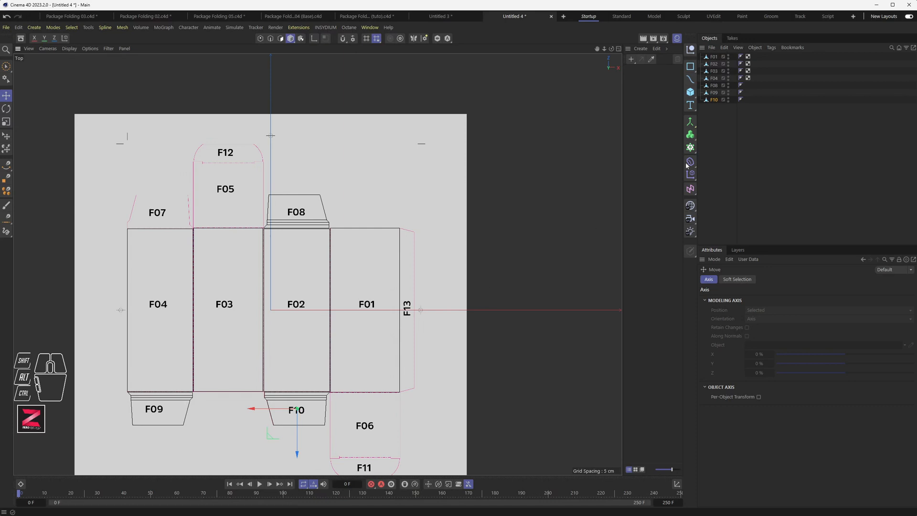
{"action": "left_click", "coordinate": [715, 94]}
{"action": "left_click_drag", "start_coordinate": [715, 94], "coordinate": [716, 108], "text": "ctrl"}
{"action": "double_click", "coordinate": [715, 108]}
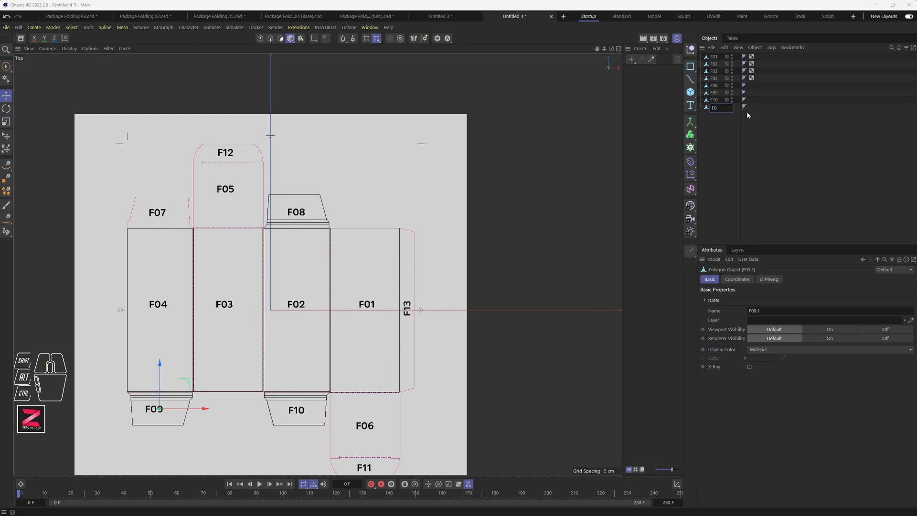
{"action": "key", "text": "Return"}
{"action": "left_click_drag", "start_coordinate": [716, 108], "coordinate": [718, 90]}
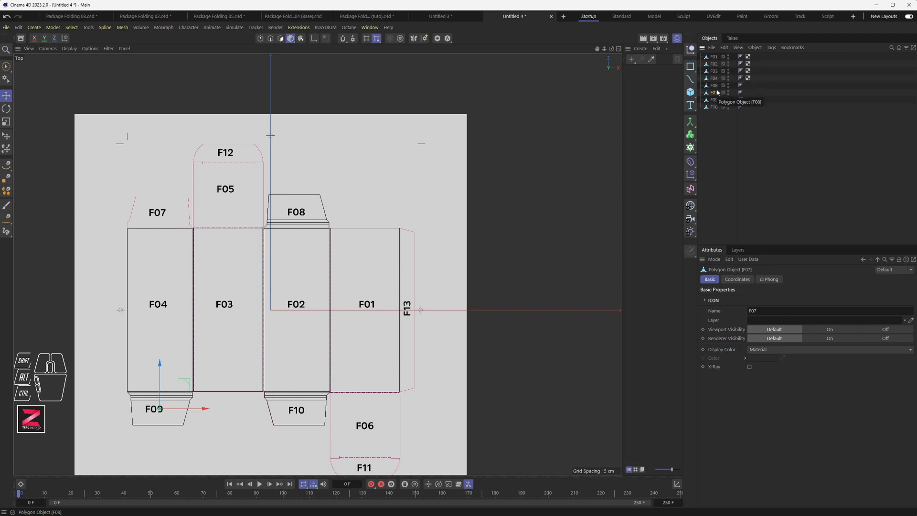
{"action": "left_click_drag", "start_coordinate": [716, 92], "coordinate": [716, 83]}
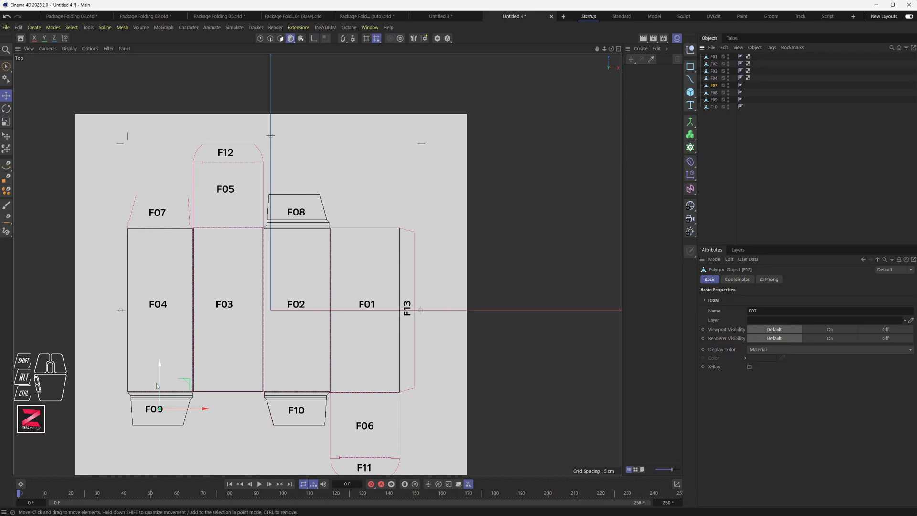
Step: Move the F07 flap up onto the F07 outline above panel F04 and rotate it 180°
{"action": "left_click_drag", "start_coordinate": [161, 381], "coordinate": [152, 234]}
{"action": "key", "text": "r"}
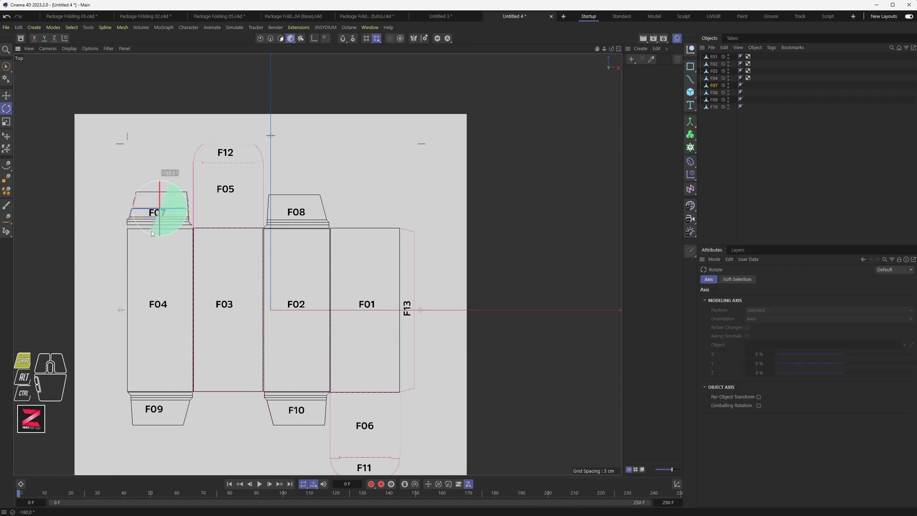
Step: Shift the F07 flap so its top and right edges and lower-right corner match the dieline, just above the fold line
{"action": "scroll", "coordinate": [155, 224], "scroll_direction": "up", "scroll_amount": 10}
{"action": "key", "text": "e"}
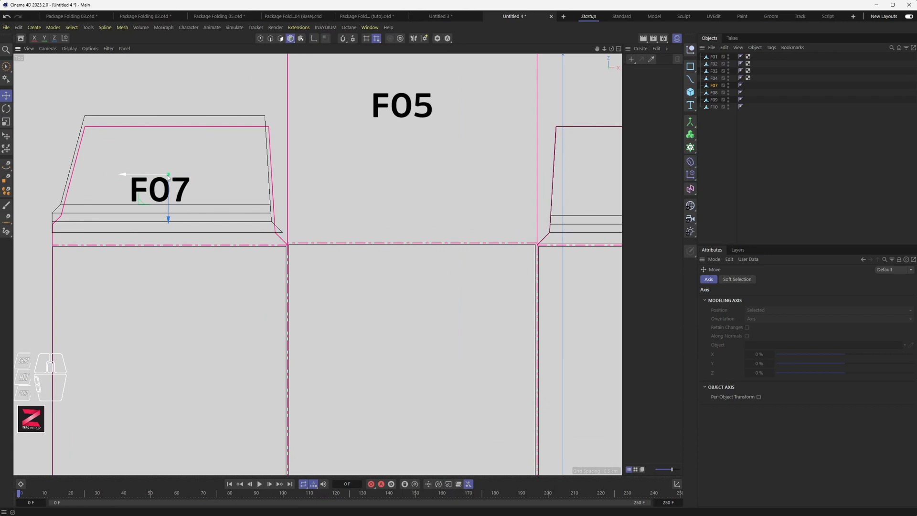
{"action": "left_click_drag", "start_coordinate": [139, 203], "coordinate": [145, 216]}
{"action": "scroll", "coordinate": [144, 216], "scroll_direction": "up", "scroll_amount": 5}
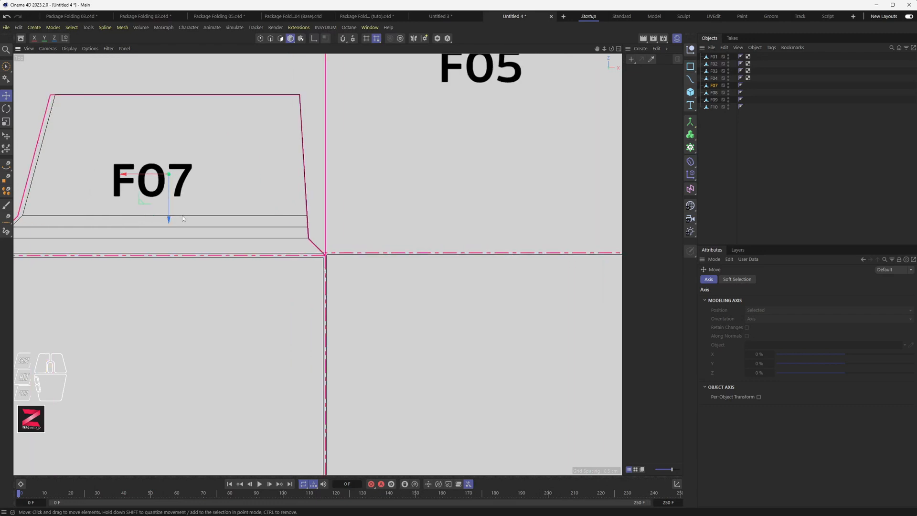
{"action": "middle_click_drag", "start_coordinate": [223, 244], "coordinate": [338, 239], "text": "alt"}
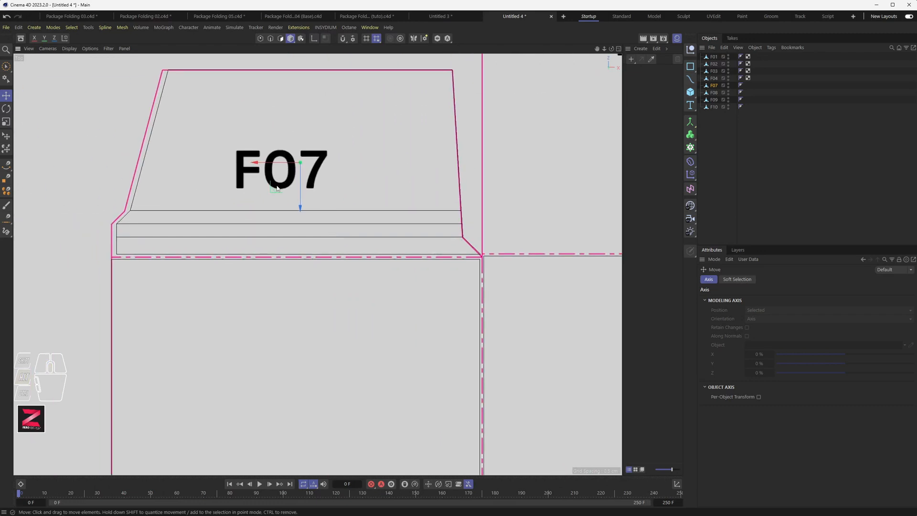
{"action": "left_click_drag", "start_coordinate": [277, 187], "coordinate": [272, 193]}
{"action": "scroll", "coordinate": [530, 240], "scroll_direction": "up", "scroll_amount": 6}
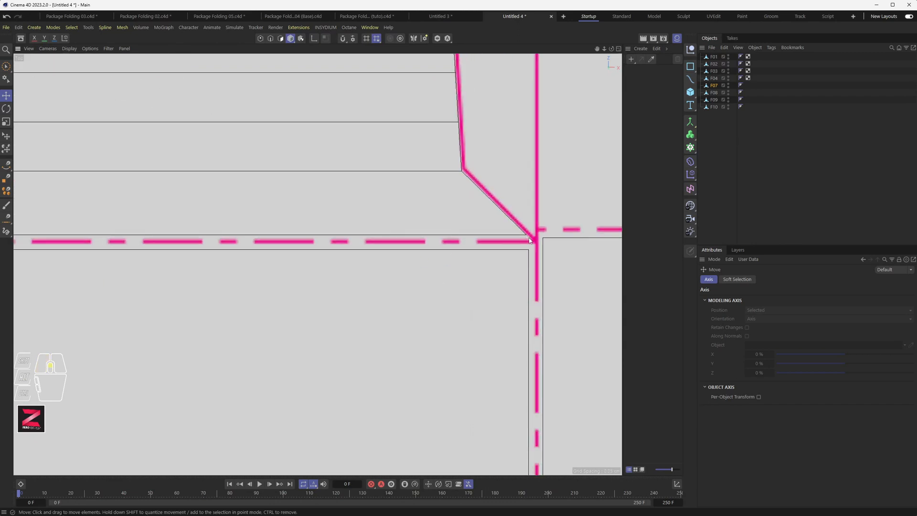
{"action": "scroll", "coordinate": [529, 240], "scroll_direction": "up", "scroll_amount": 2}
{"action": "left_click_drag", "start_coordinate": [524, 235], "coordinate": [529, 236]}
{"action": "scroll", "coordinate": [334, 222], "scroll_direction": "down", "scroll_amount": 8}
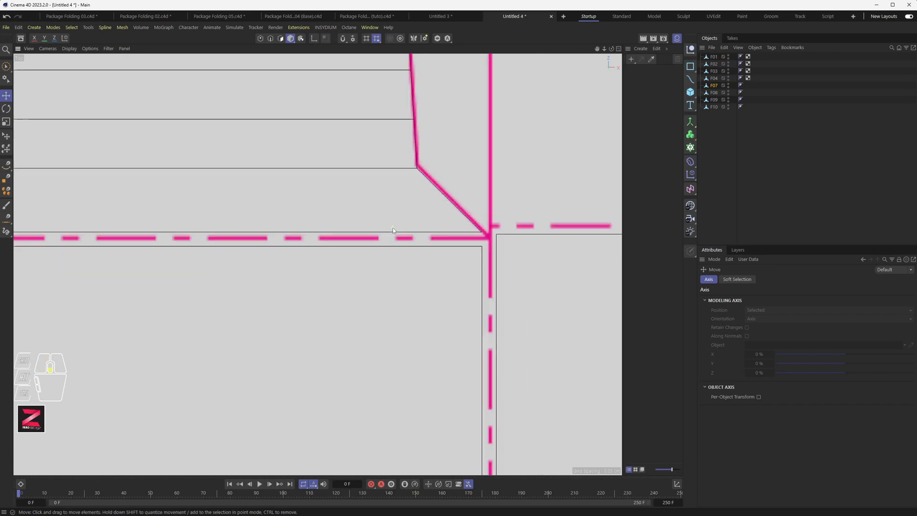
Step: Move the F07 flap's left-side points left to match the dieline outline
{"action": "middle_click_drag", "start_coordinate": [167, 209], "coordinate": [435, 285], "text": "alt"}
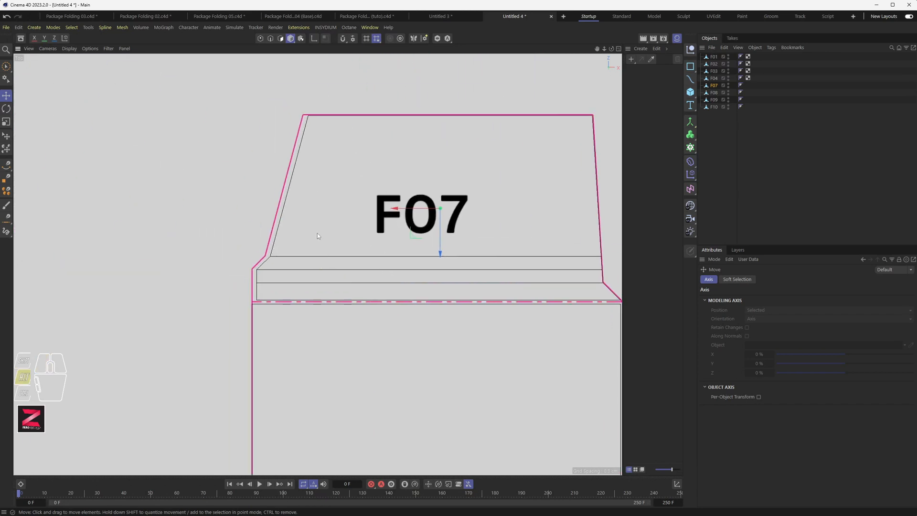
{"action": "left_click", "coordinate": [263, 39]}
{"action": "left_click_drag", "start_coordinate": [335, 104], "coordinate": [185, 292]}
{"action": "key", "text": "ctrl+z"}
{"action": "left_click", "coordinate": [5, 68]}
{"action": "left_click_drag", "start_coordinate": [254, 208], "coordinate": [250, 210]}
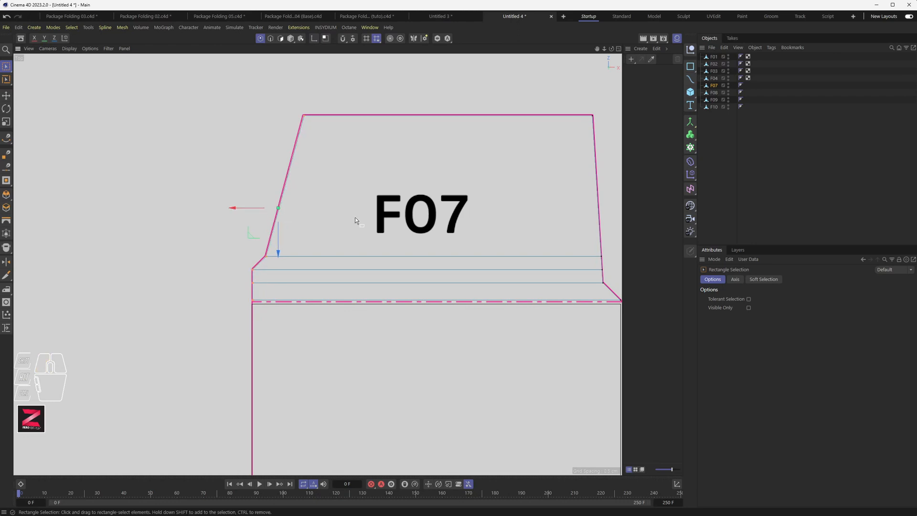
Step: Duplicate the F01 panel object and name the copy F13
{"action": "middle_click_drag", "start_coordinate": [458, 231], "coordinate": [257, 210], "text": "alt"}
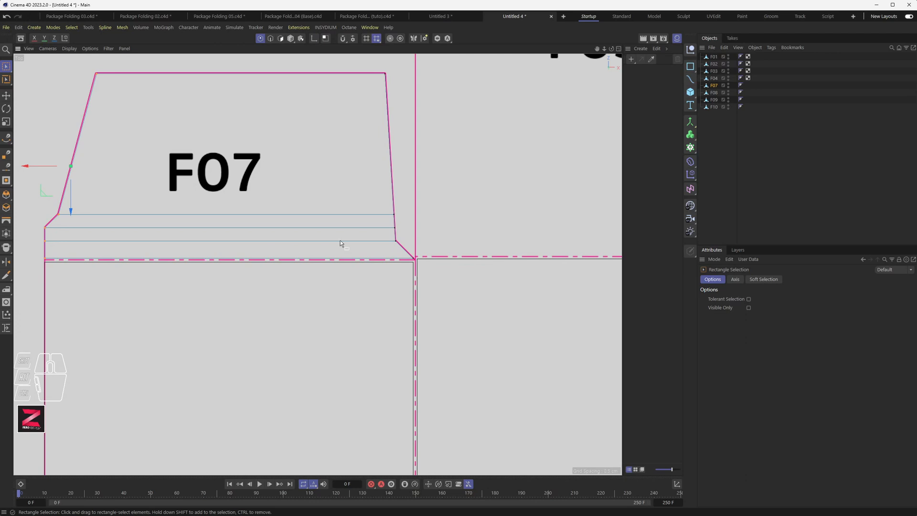
{"action": "scroll", "coordinate": [340, 240], "scroll_direction": "down", "scroll_amount": 5}
{"action": "scroll", "coordinate": [434, 220], "scroll_direction": "down", "scroll_amount": 5}
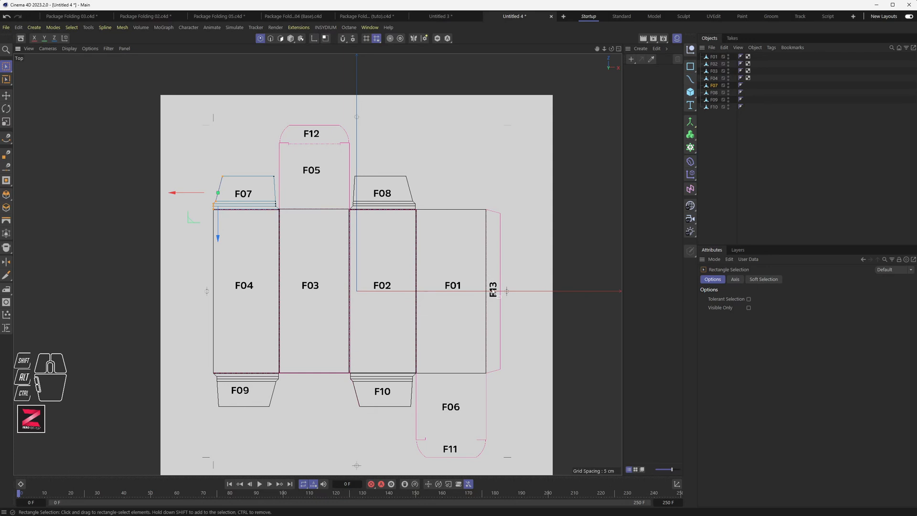
{"action": "middle_click_drag", "start_coordinate": [463, 325], "coordinate": [297, 310], "text": "alt"}
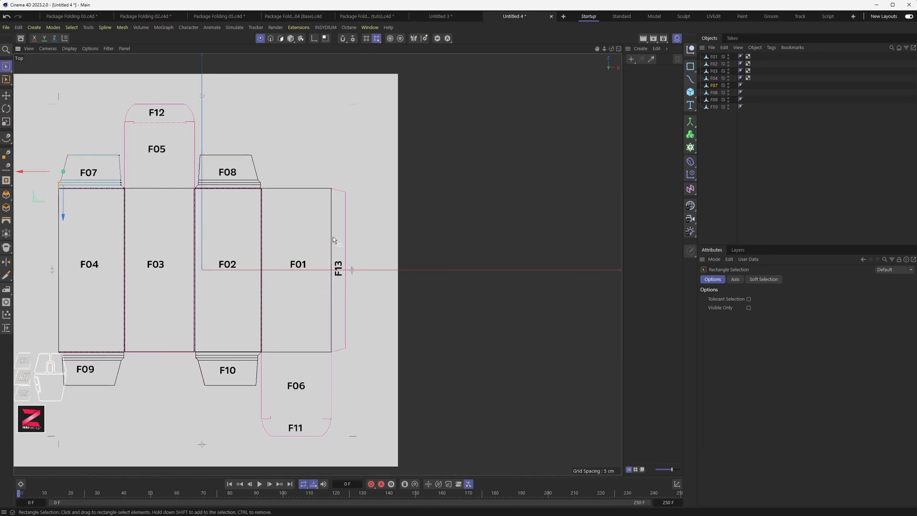
{"action": "left_click", "coordinate": [715, 57]}
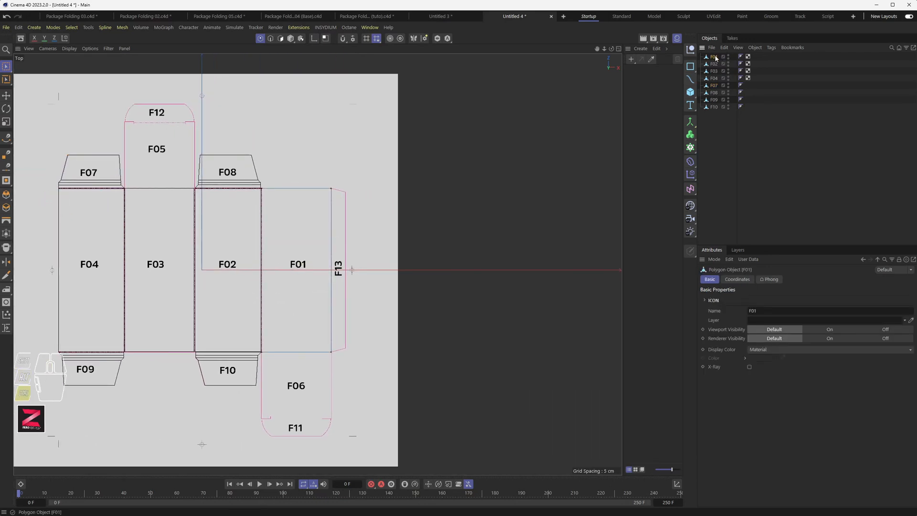
{"action": "left_click_drag", "start_coordinate": [715, 57], "coordinate": [715, 135], "text": "ctrl"}
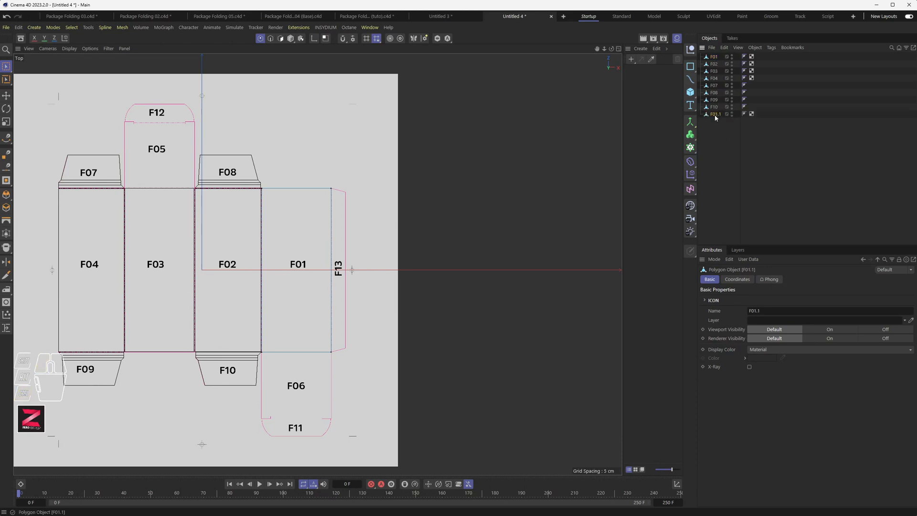
{"action": "double_click", "coordinate": [715, 115]}
{"action": "type", "text": "F13"}
{"action": "key", "text": "Return"}
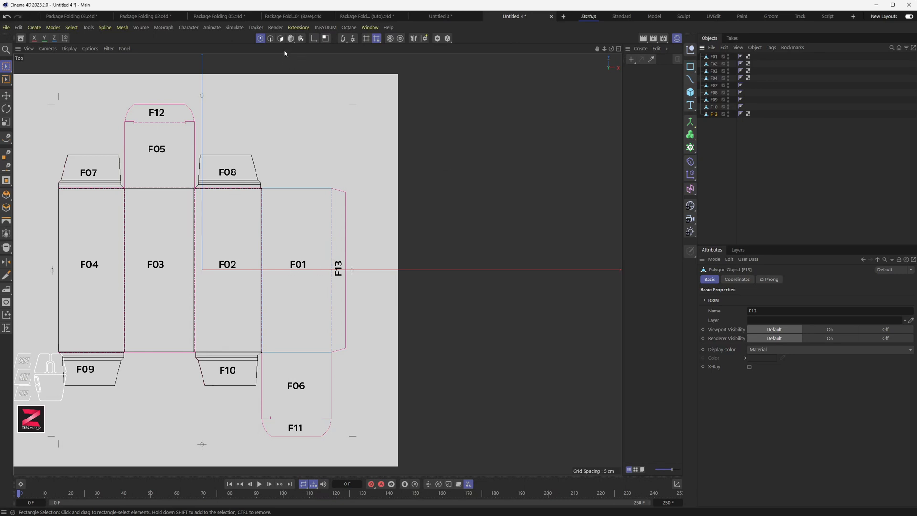
Step: Move the whole F13 panel right so its left edge sits just beyond the fold line beside panel F01
{"action": "left_click", "coordinate": [290, 39]}
{"action": "left_click_drag", "start_coordinate": [353, 294], "coordinate": [424, 292]}
{"action": "scroll", "coordinate": [353, 209], "scroll_direction": "up", "scroll_amount": 10}
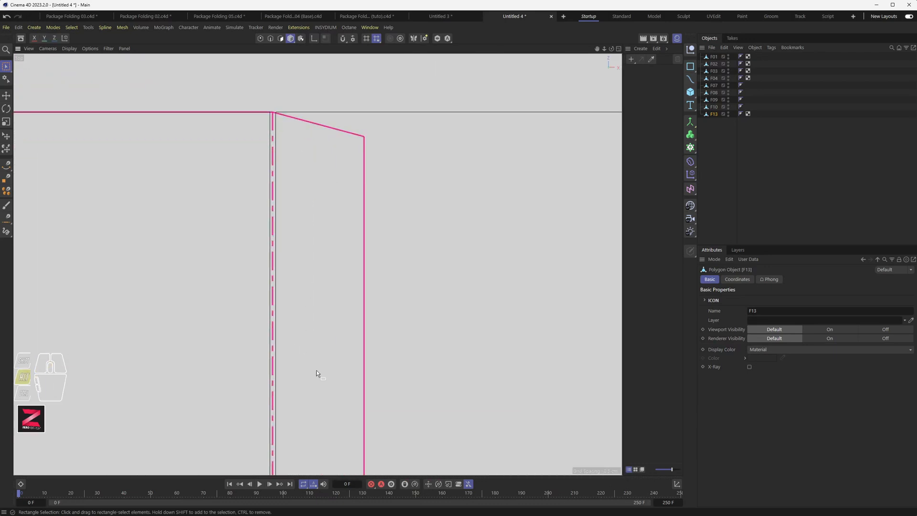
{"action": "middle_click_drag", "start_coordinate": [316, 371], "coordinate": [319, 85], "text": "alt"}
{"action": "middle_click_drag", "start_coordinate": [313, 270], "coordinate": [309, 192], "text": "alt"}
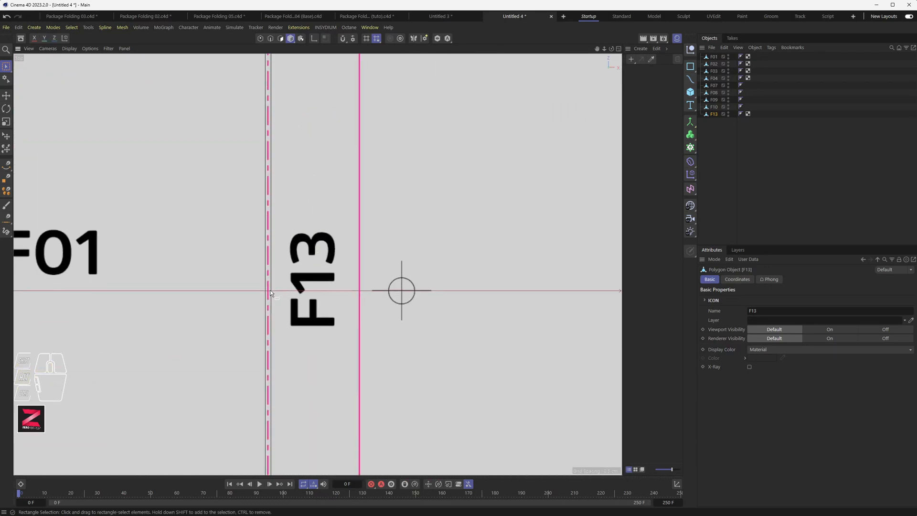
{"action": "scroll", "coordinate": [280, 279], "scroll_direction": "down", "scroll_amount": 7}
{"action": "scroll", "coordinate": [282, 280], "scroll_direction": "up", "scroll_amount": 1}
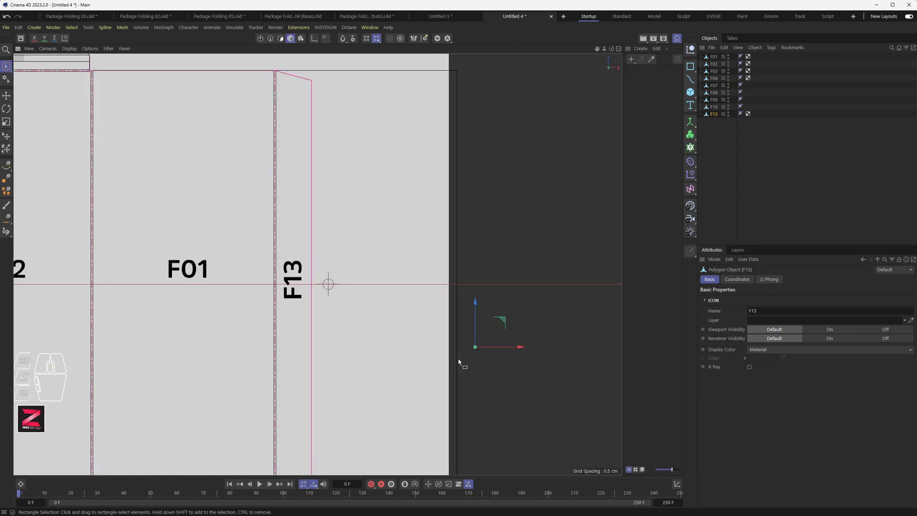
Step: Fine-tune the horizontal position of the whole F13 panel so its left edge sits just beside the fold line
{"action": "left_click_drag", "start_coordinate": [501, 350], "coordinate": [479, 349]}
{"action": "scroll", "coordinate": [500, 349], "scroll_direction": "up", "scroll_amount": 5}
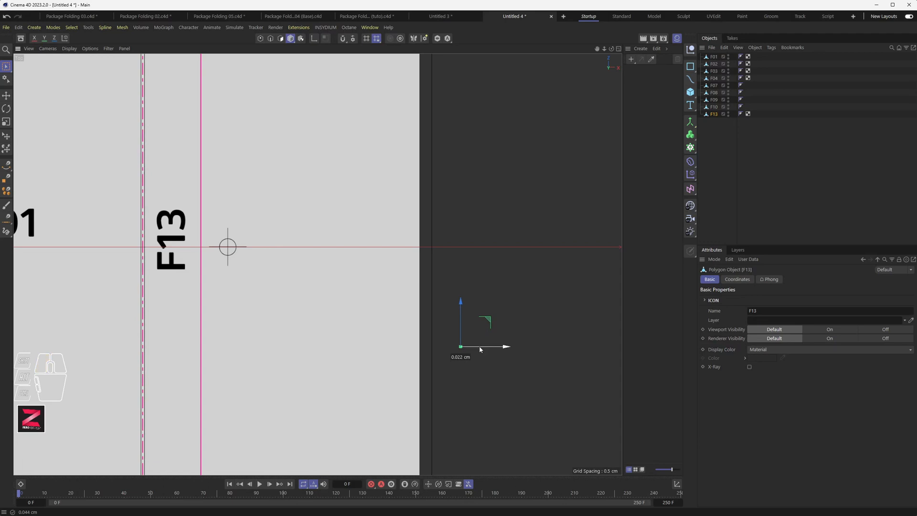
{"action": "scroll", "coordinate": [353, 293], "scroll_direction": "down", "scroll_amount": 5}
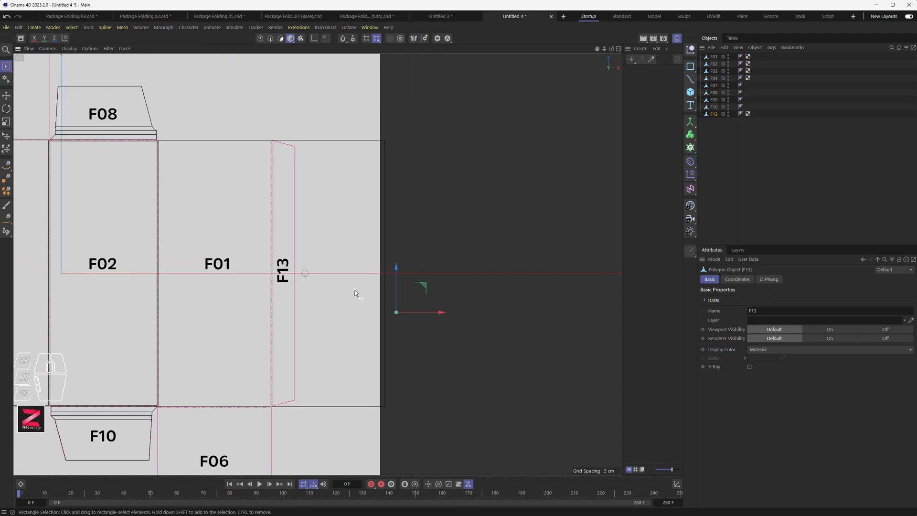
Step: Move the right edge of the F13 panel left until it lies on the dieline's outer vertical line
{"action": "left_click", "coordinate": [268, 40]}
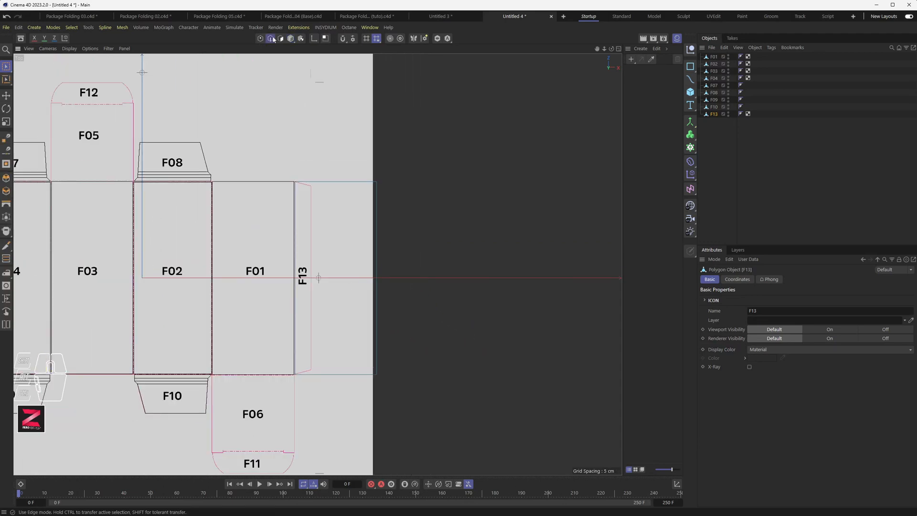
{"action": "left_click", "coordinate": [377, 274]}
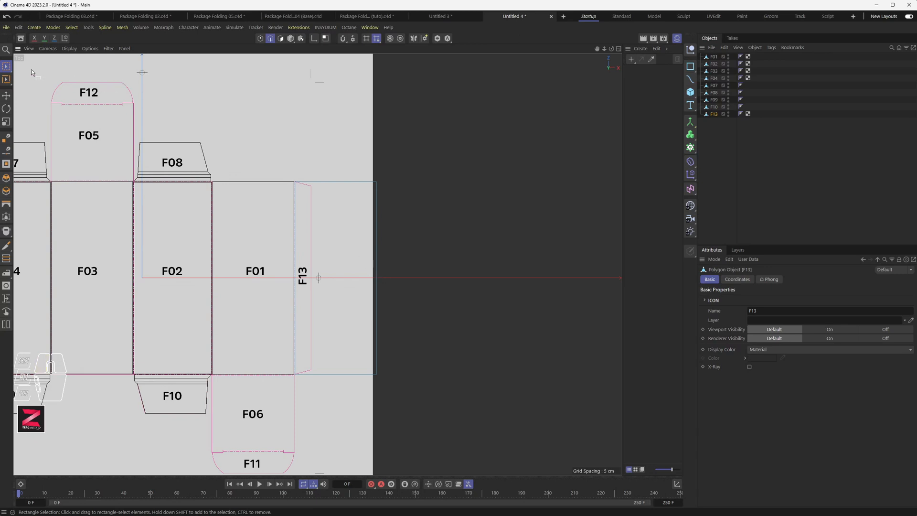
{"action": "left_click_drag", "start_coordinate": [6, 66], "coordinate": [55, 76]}
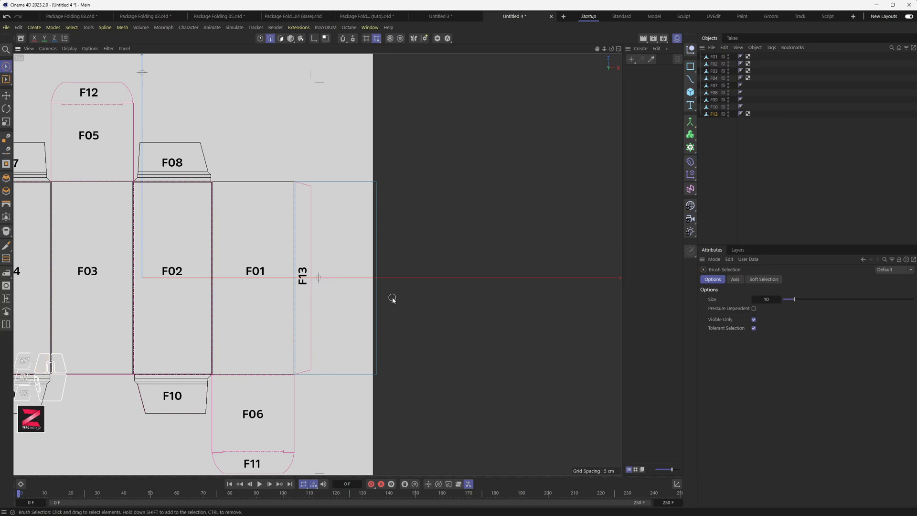
{"action": "left_click", "coordinate": [377, 280]}
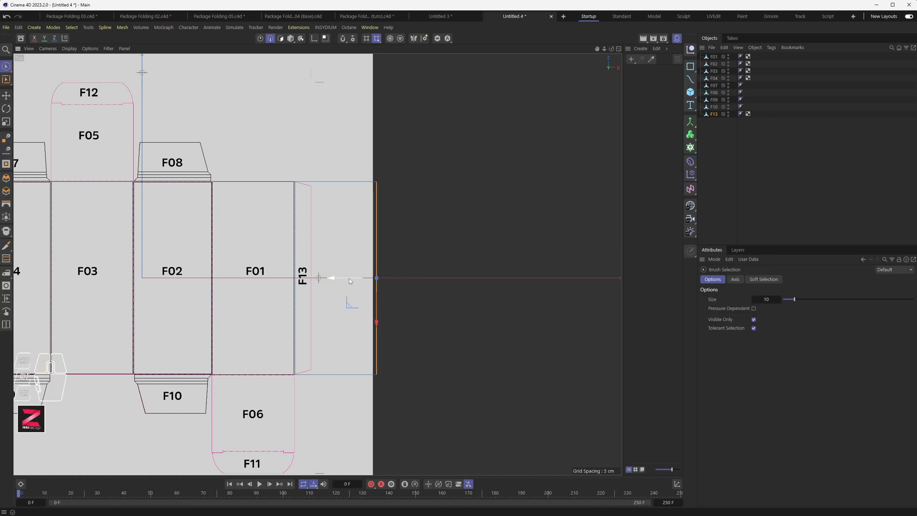
{"action": "left_click_drag", "start_coordinate": [347, 279], "coordinate": [282, 278]}
{"action": "scroll", "coordinate": [294, 278], "scroll_direction": "up", "scroll_amount": 4}
{"action": "scroll", "coordinate": [322, 282], "scroll_direction": "up", "scroll_amount": 10}
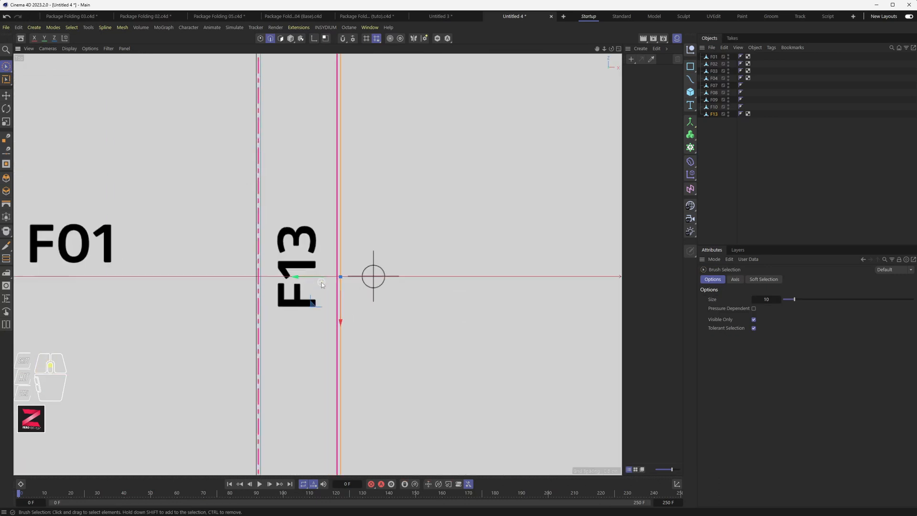
{"action": "left_click_drag", "start_coordinate": [342, 269], "coordinate": [337, 268]}
{"action": "scroll", "coordinate": [340, 265], "scroll_direction": "down", "scroll_amount": 6}
{"action": "scroll", "coordinate": [341, 265], "scroll_direction": "down", "scroll_amount": 4}
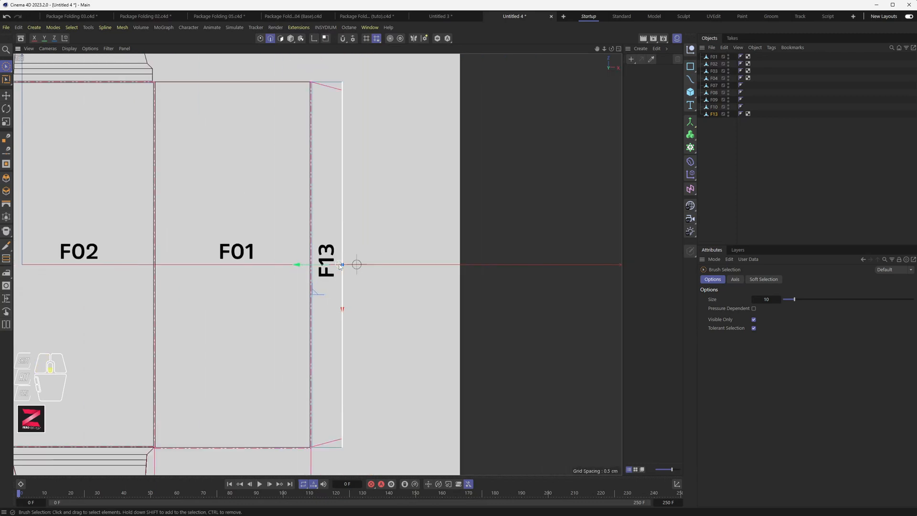
Step: Scale the two right-hand corner points of F13 closer together vertically so they meet the dieline's slanted corners
{"action": "left_click", "coordinate": [260, 38]}
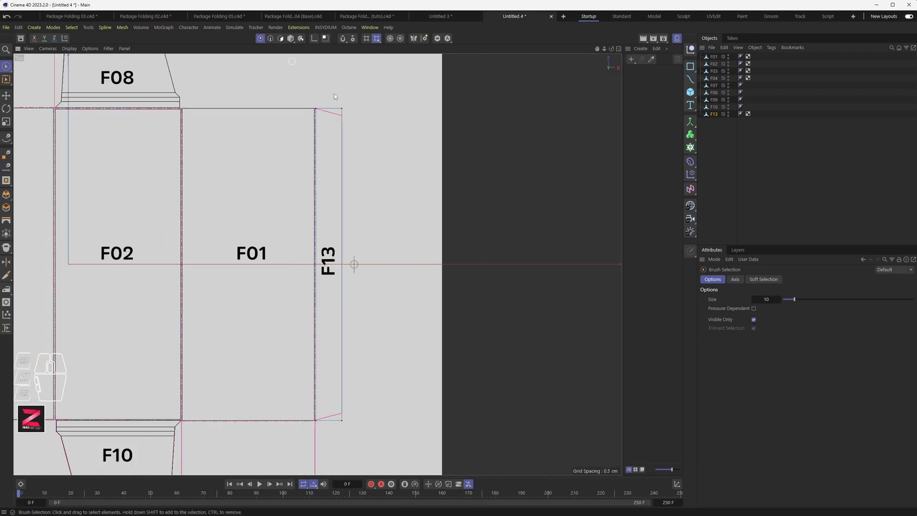
{"action": "left_click_drag", "start_coordinate": [342, 108], "coordinate": [342, 158]}
{"action": "left_click_drag", "start_coordinate": [345, 424], "coordinate": [348, 423]}
{"action": "key", "text": "t"}
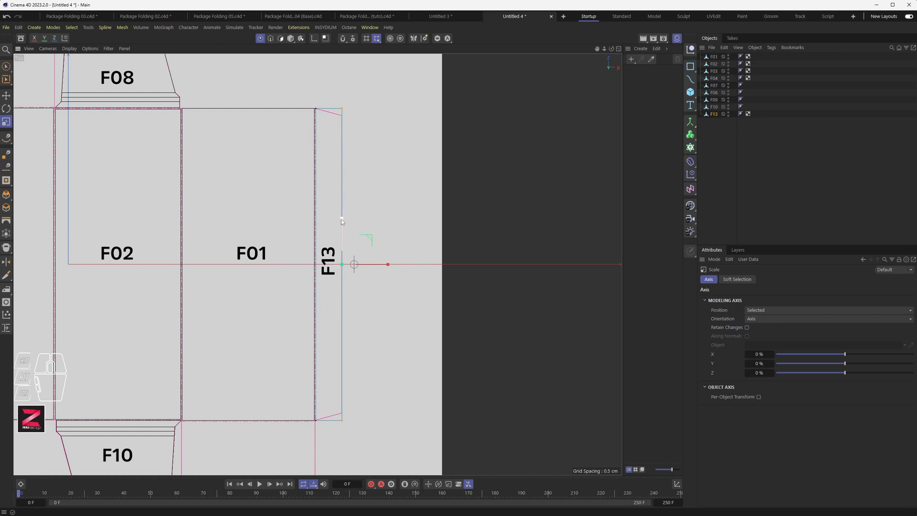
{"action": "left_click_drag", "start_coordinate": [341, 219], "coordinate": [342, 220]}
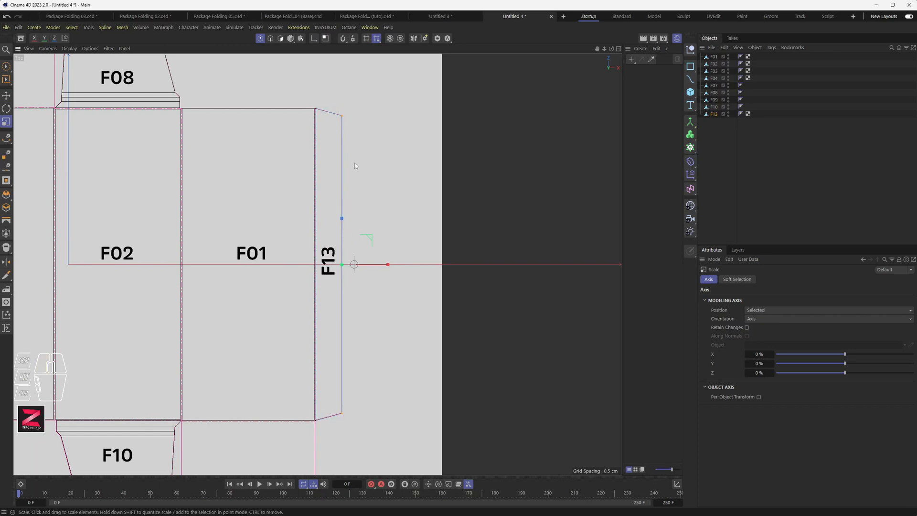
Step: Move F13's lower-right point slightly up onto the dieline corner
{"action": "scroll", "coordinate": [355, 112], "scroll_direction": "up", "scroll_amount": 15}
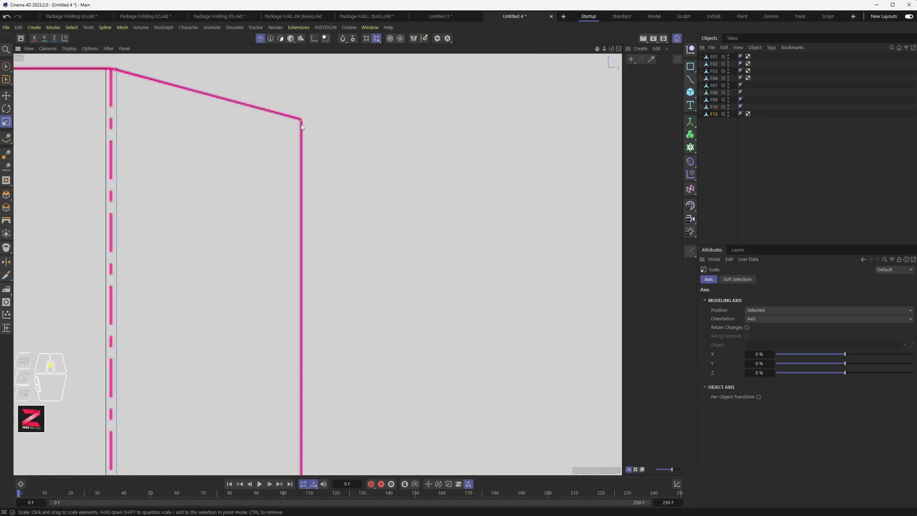
{"action": "scroll", "coordinate": [302, 127], "scroll_direction": "up", "scroll_amount": 4}
{"action": "scroll", "coordinate": [308, 196], "scroll_direction": "down", "scroll_amount": 12}
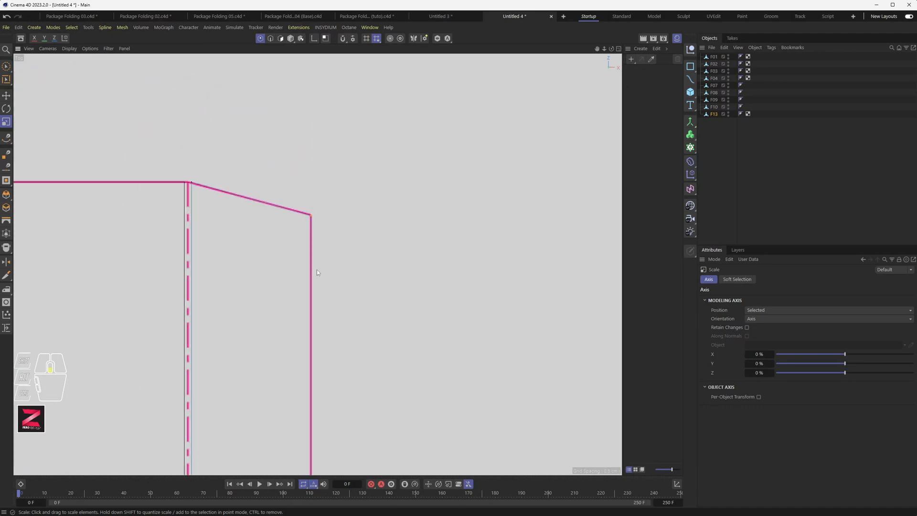
{"action": "middle_click_drag", "start_coordinate": [334, 365], "coordinate": [333, 129], "text": "alt"}
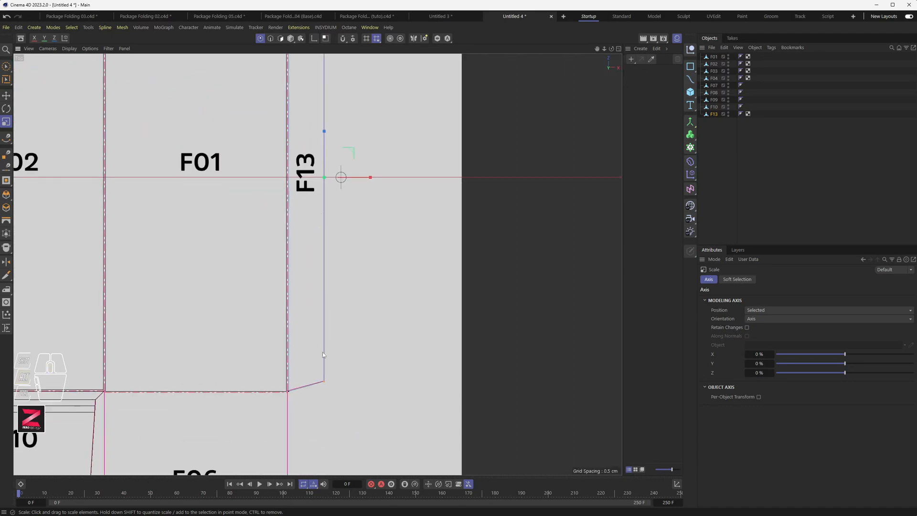
{"action": "scroll", "coordinate": [324, 382], "scroll_direction": "up", "scroll_amount": 8}
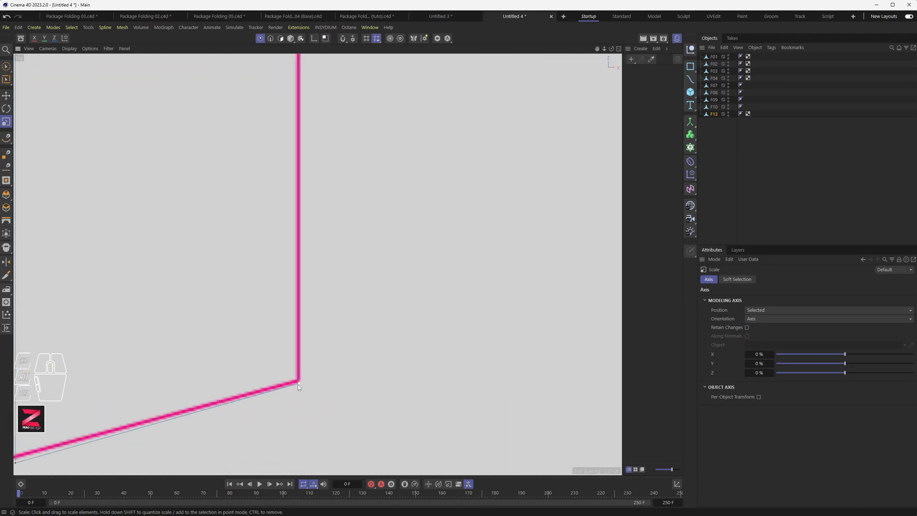
{"action": "left_click", "coordinate": [298, 385]}
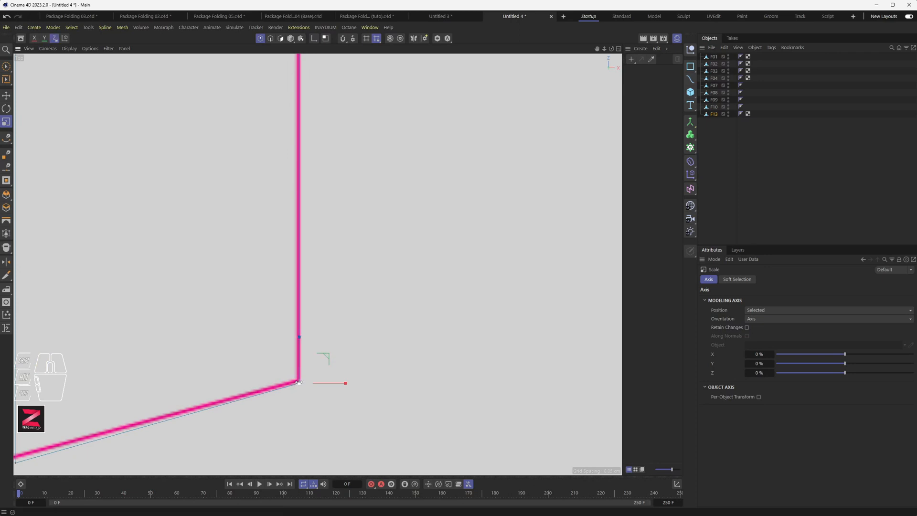
{"action": "key", "text": "e"}
{"action": "left_click", "coordinate": [301, 373]}
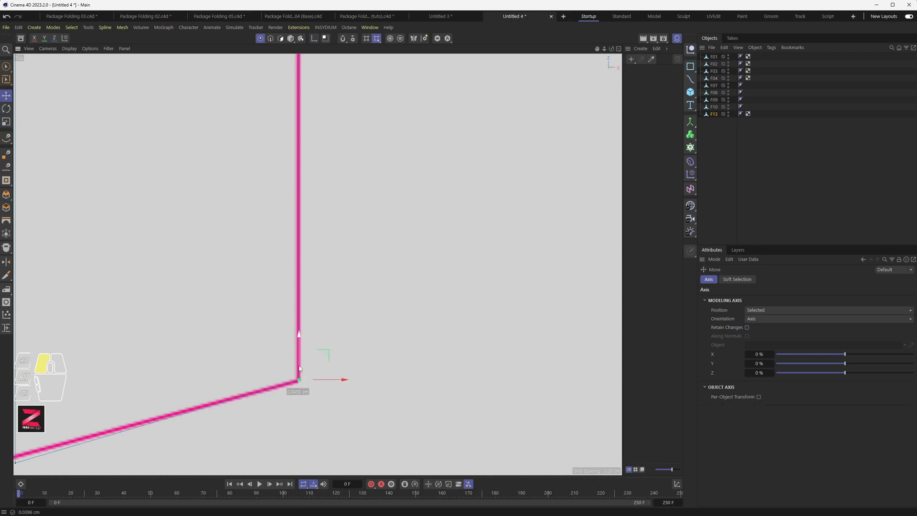
{"action": "scroll", "coordinate": [306, 337], "scroll_direction": "down", "scroll_amount": 3}
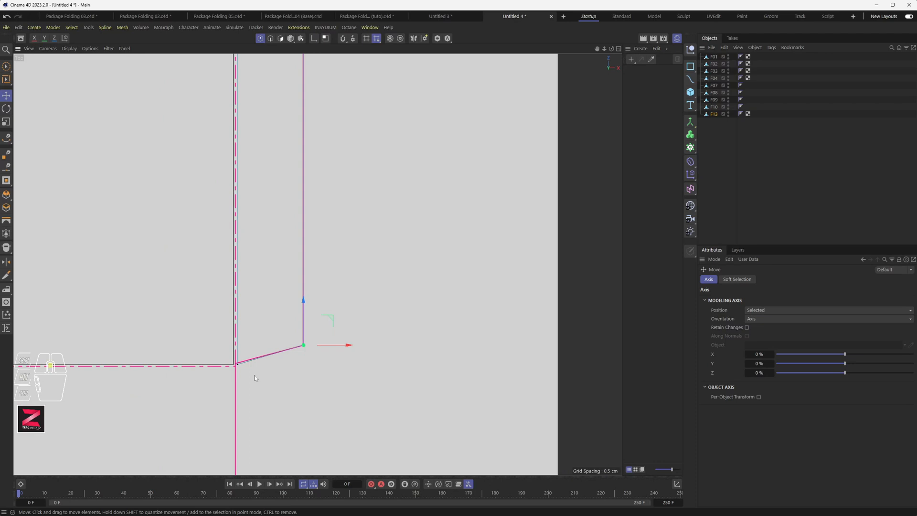
Step: Move F13's lower-left point up so the bottom edge follows the slanted dieline
{"action": "scroll", "coordinate": [229, 356], "scroll_direction": "up", "scroll_amount": 8}
{"action": "left_click", "coordinate": [206, 355]}
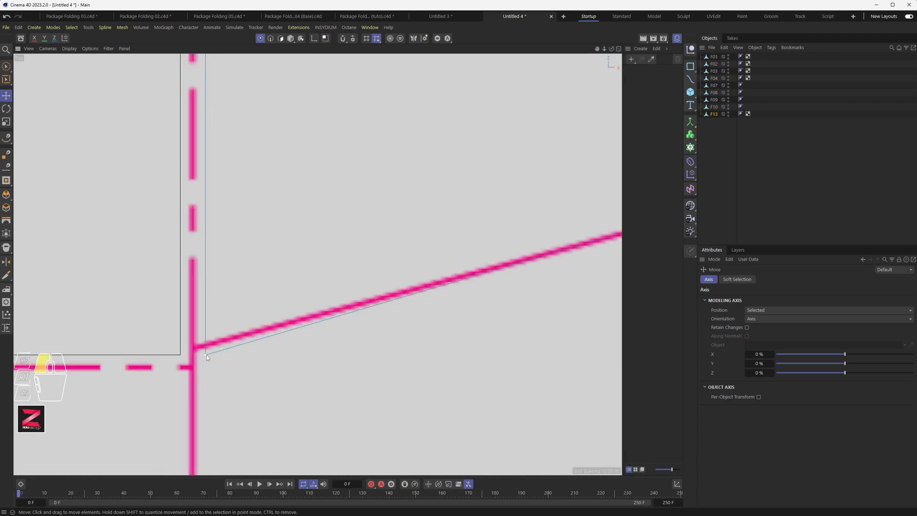
{"action": "left_click_drag", "start_coordinate": [206, 354], "coordinate": [205, 329]}
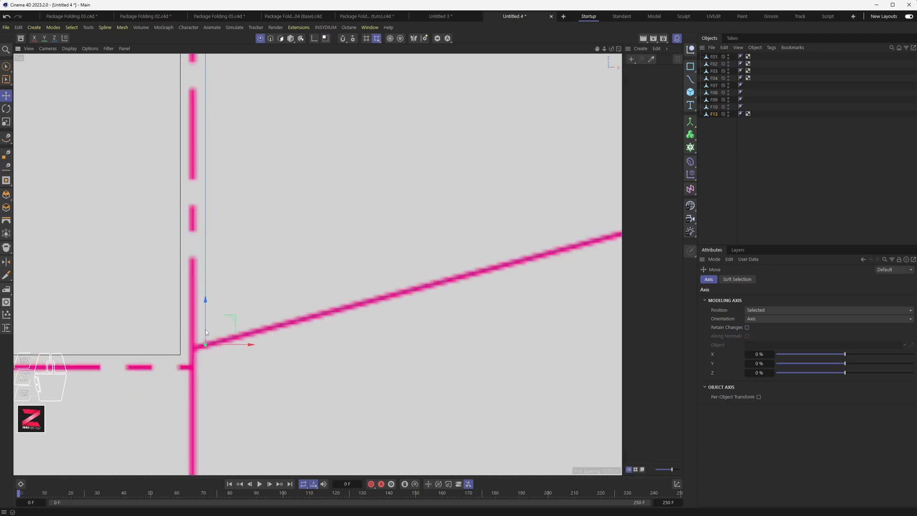
{"action": "scroll", "coordinate": [225, 311], "scroll_direction": "down", "scroll_amount": 5}
{"action": "scroll", "coordinate": [239, 297], "scroll_direction": "down", "scroll_amount": 2}
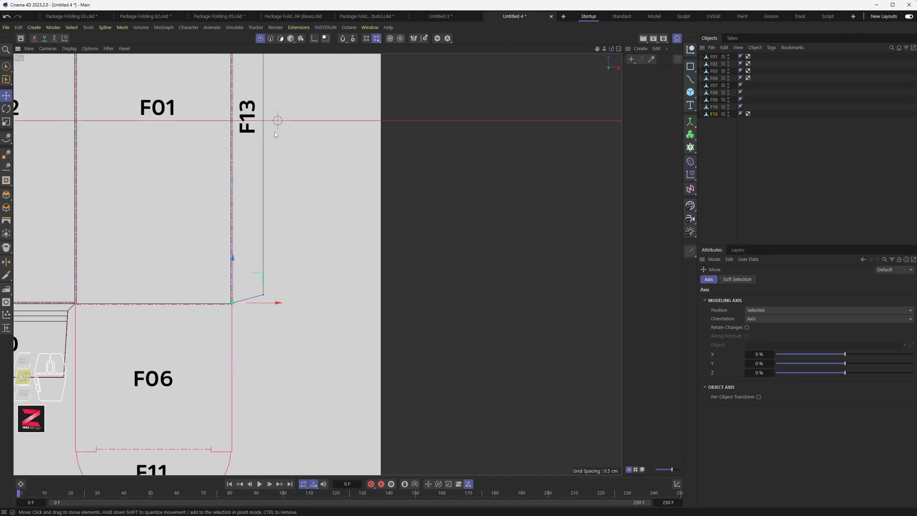
Step: Adjust F13's upper-left point vertically so the top edge follows the slanted dieline
{"action": "middle_click_drag", "start_coordinate": [279, 121], "coordinate": [317, 362], "text": "alt"}
{"action": "scroll", "coordinate": [275, 184], "scroll_direction": "up", "scroll_amount": 5}
{"action": "scroll", "coordinate": [279, 188], "scroll_direction": "up", "scroll_amount": 5}
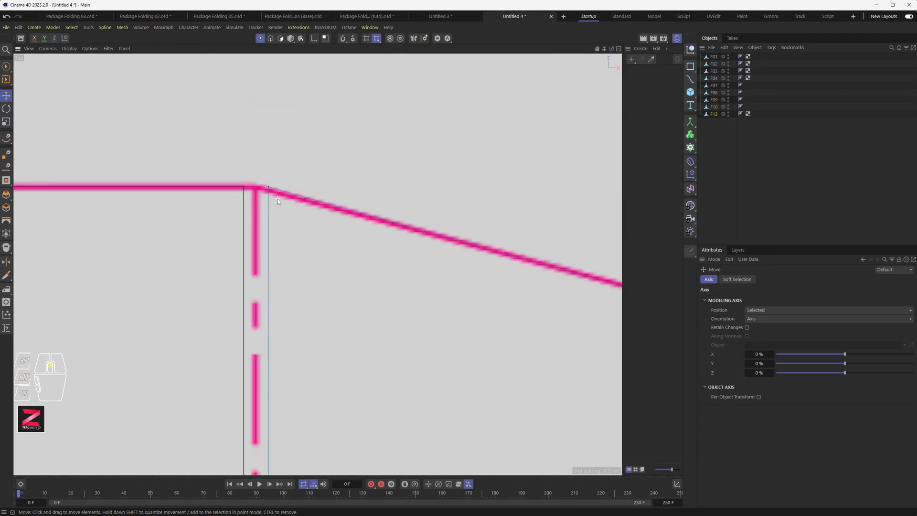
{"action": "left_click", "coordinate": [266, 183]}
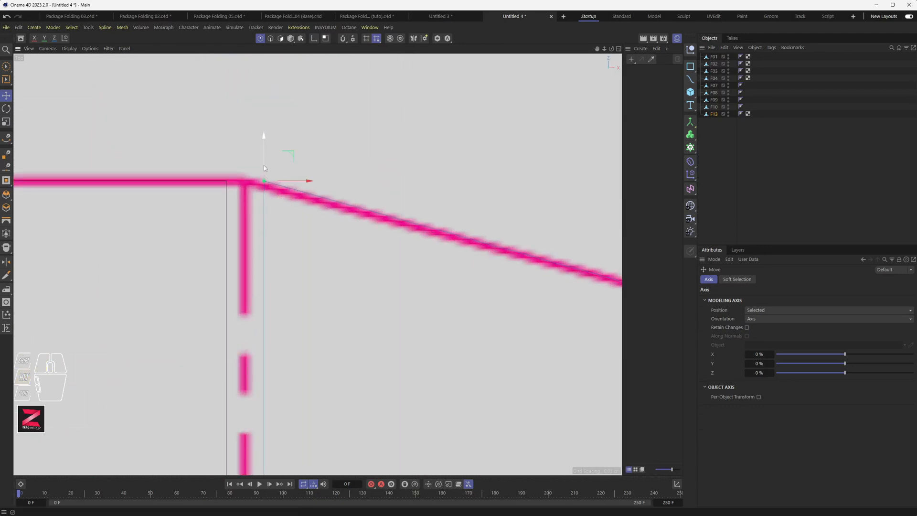
{"action": "scroll", "coordinate": [274, 186], "scroll_direction": "down", "scroll_amount": 8}
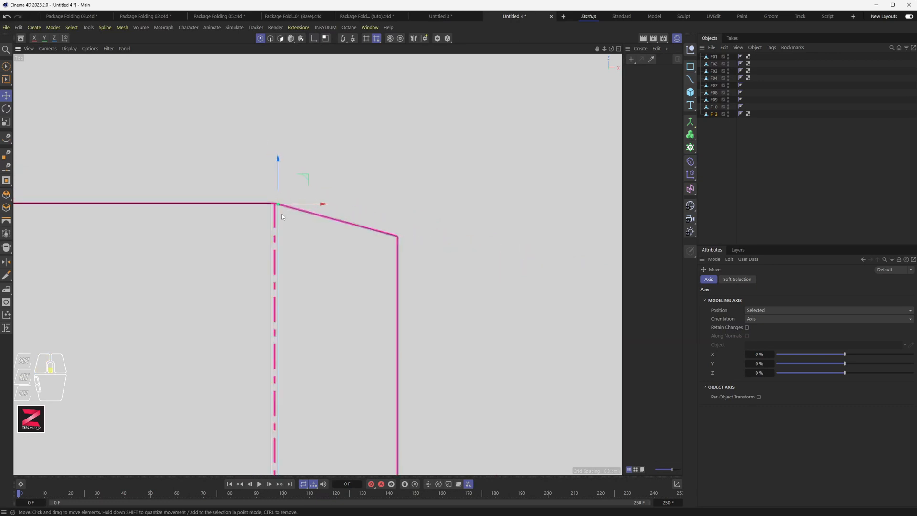
{"action": "middle_click_drag", "start_coordinate": [270, 246], "coordinate": [452, 196], "text": "alt"}
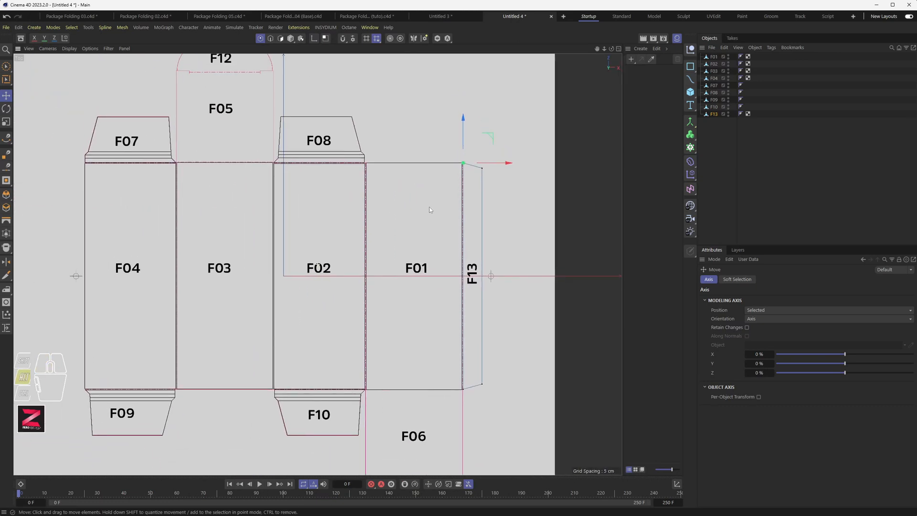
Step: Add a plane object for the F05 flap with 1 width segment and 1 height segment
{"action": "scroll", "coordinate": [382, 208], "scroll_direction": "down", "scroll_amount": 5, "text": "alt"}
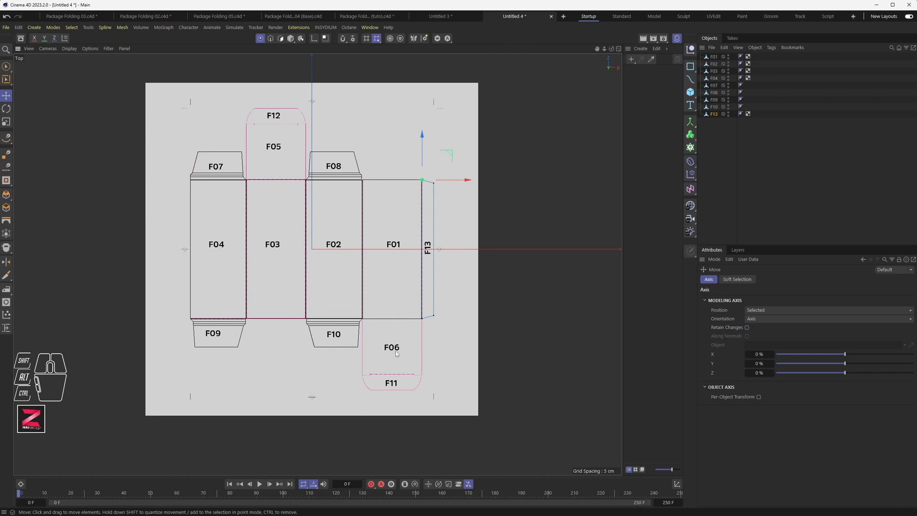
{"action": "scroll", "coordinate": [258, 143], "scroll_direction": "up", "scroll_amount": 6, "text": "alt"}
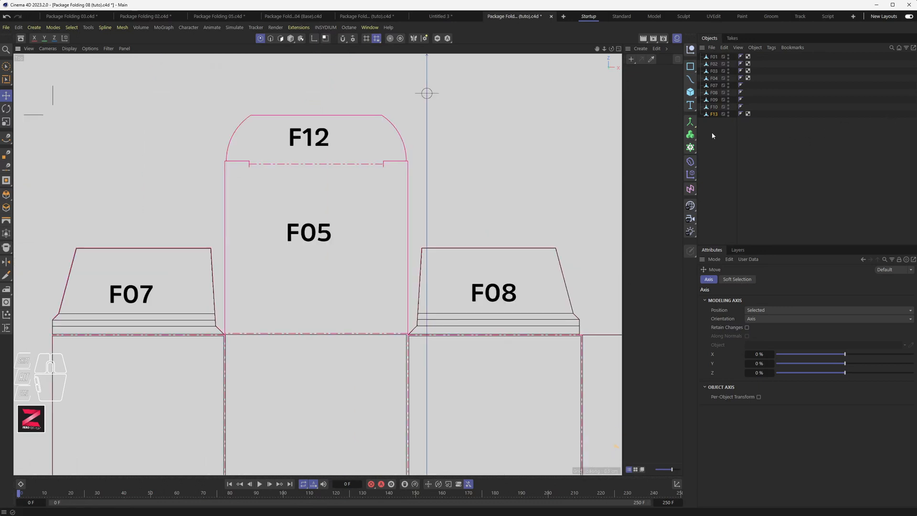
{"action": "left_click", "coordinate": [290, 39]}
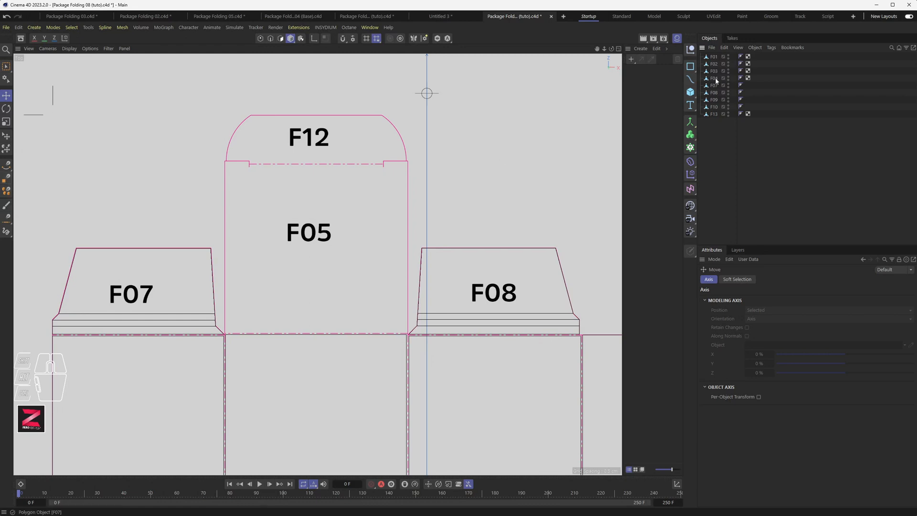
{"action": "left_click", "coordinate": [690, 94]}
{"action": "left_click_drag", "start_coordinate": [690, 95], "coordinate": [723, 119]}
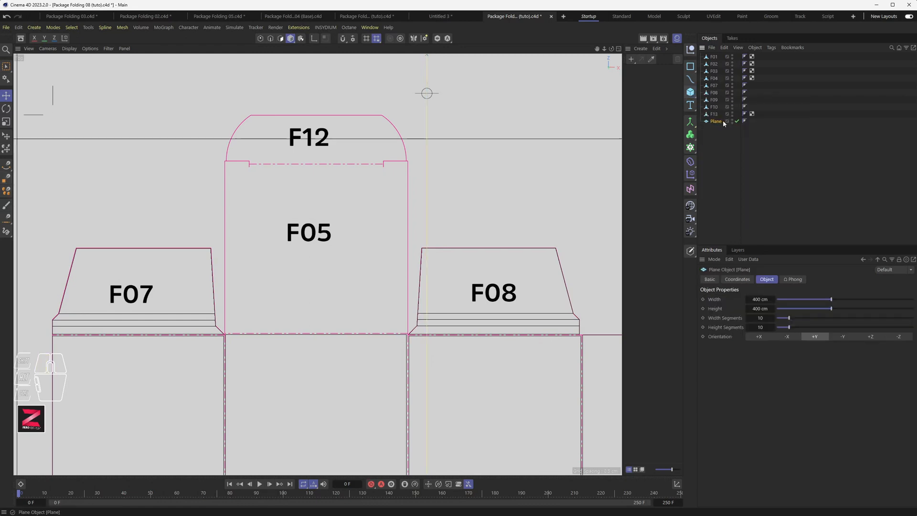
{"action": "left_click_drag", "start_coordinate": [790, 327], "coordinate": [758, 328]}
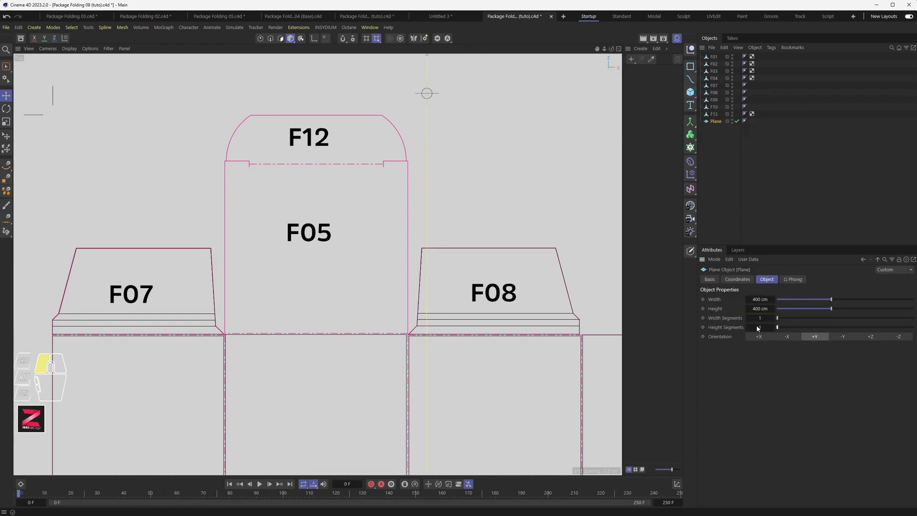
Step: Set the plane's width and height to 10 cm each
{"action": "double_click", "coordinate": [761, 300]}
{"action": "key", "text": "BackSpace"}
{"action": "type", "text": "10"}
{"action": "key", "text": "Tab"}
{"action": "type", "text": "10"}
{"action": "key", "text": "Return"}
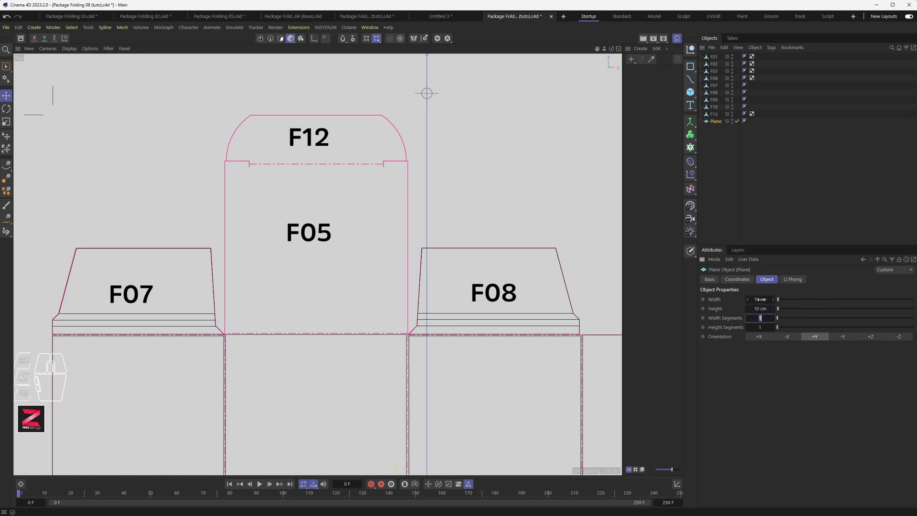
Step: Move the plane from the origin into the F05 area of the dieline, roughly centred inside its outline
{"action": "scroll", "coordinate": [403, 210], "scroll_direction": "down", "scroll_amount": 3}
{"action": "scroll", "coordinate": [404, 213], "scroll_direction": "down", "scroll_amount": 3}
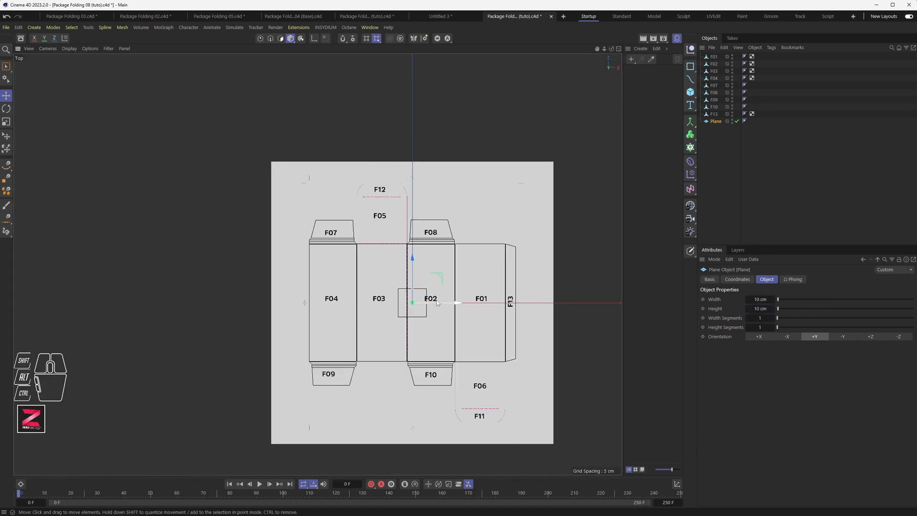
{"action": "left_click_drag", "start_coordinate": [438, 302], "coordinate": [405, 218]}
{"action": "scroll", "coordinate": [404, 210], "scroll_direction": "up", "scroll_amount": 3}
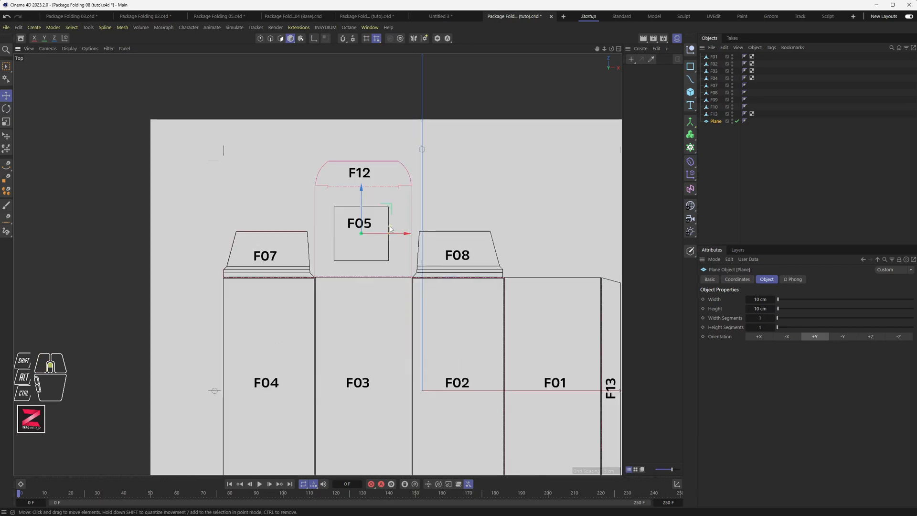
{"action": "scroll", "coordinate": [390, 229], "scroll_direction": "up", "scroll_amount": 4}
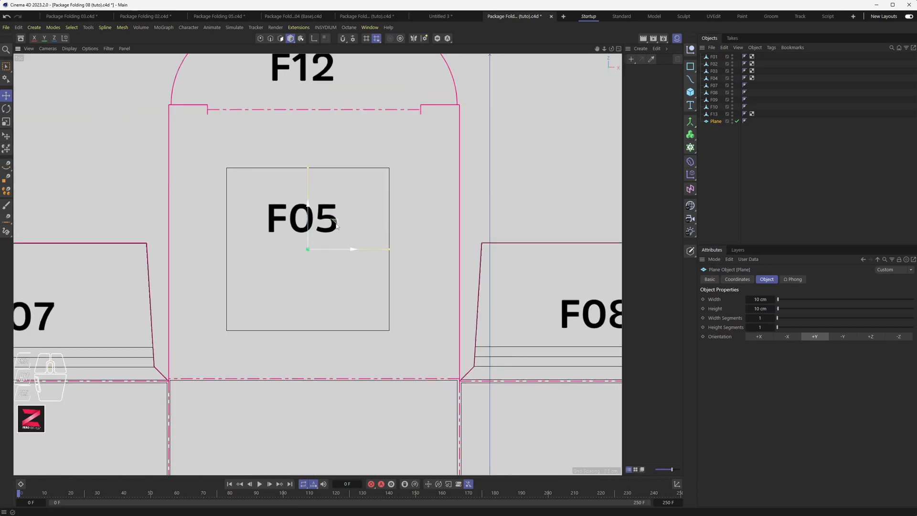
{"action": "left_click_drag", "start_coordinate": [337, 222], "coordinate": [341, 208]}
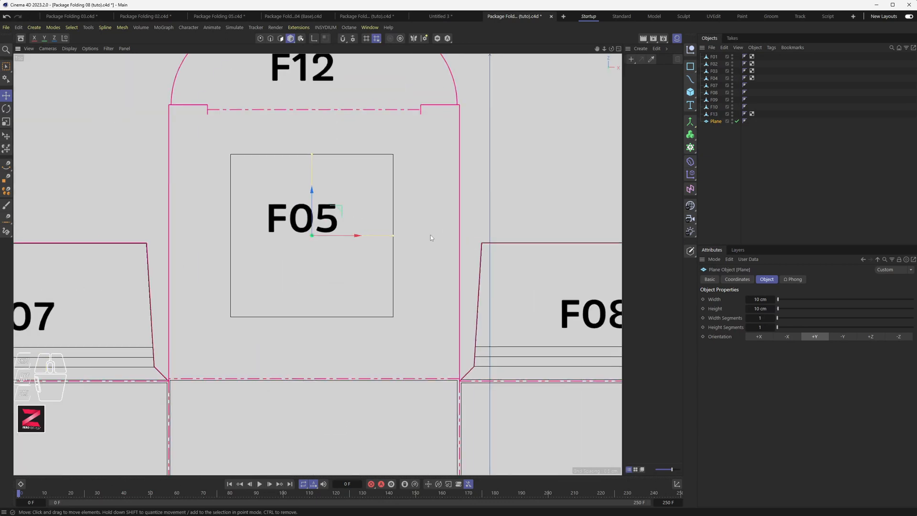
Step: Stretch the plane to about 17.86 cm wide and 16.22 cm high and align its sides with the F05 outline
{"action": "left_click_drag", "start_coordinate": [395, 236], "coordinate": [457, 238]}
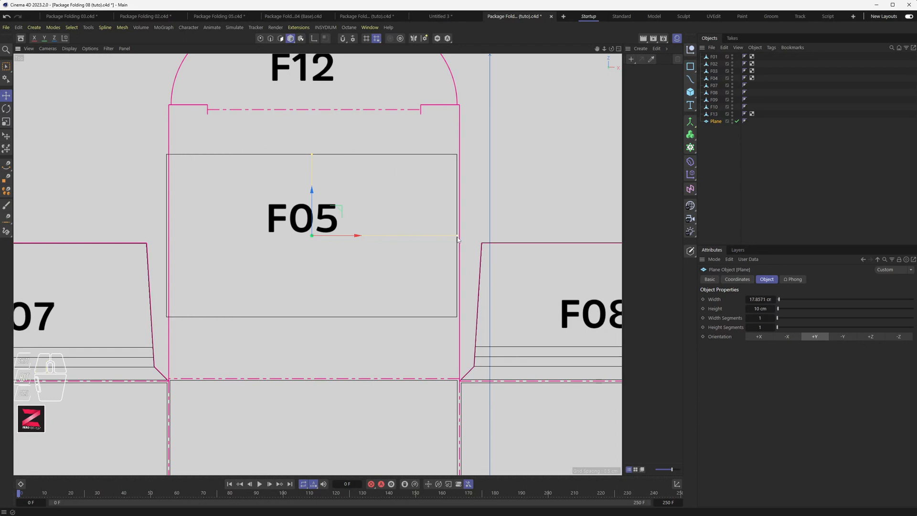
{"action": "left_click_drag", "start_coordinate": [311, 157], "coordinate": [312, 105]}
{"action": "left_click_drag", "start_coordinate": [311, 190], "coordinate": [343, 218]}
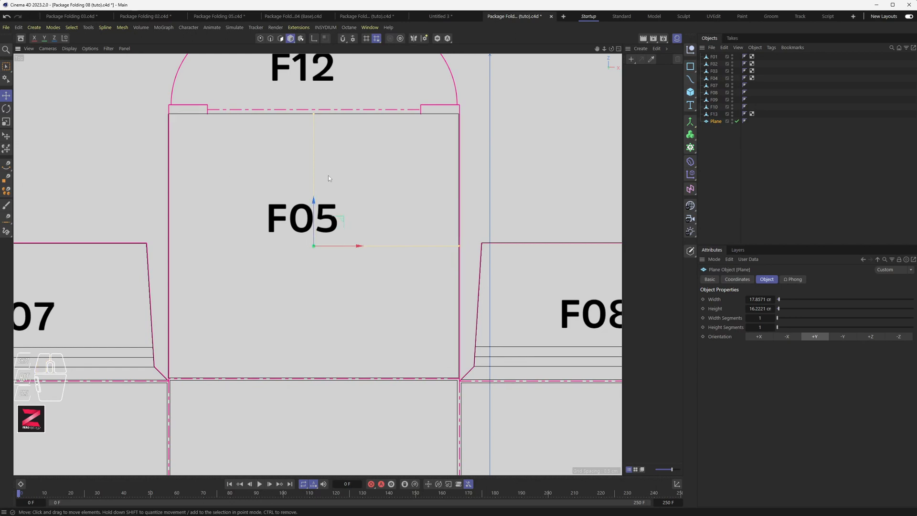
{"action": "left_click_drag", "start_coordinate": [357, 247], "coordinate": [359, 246]}
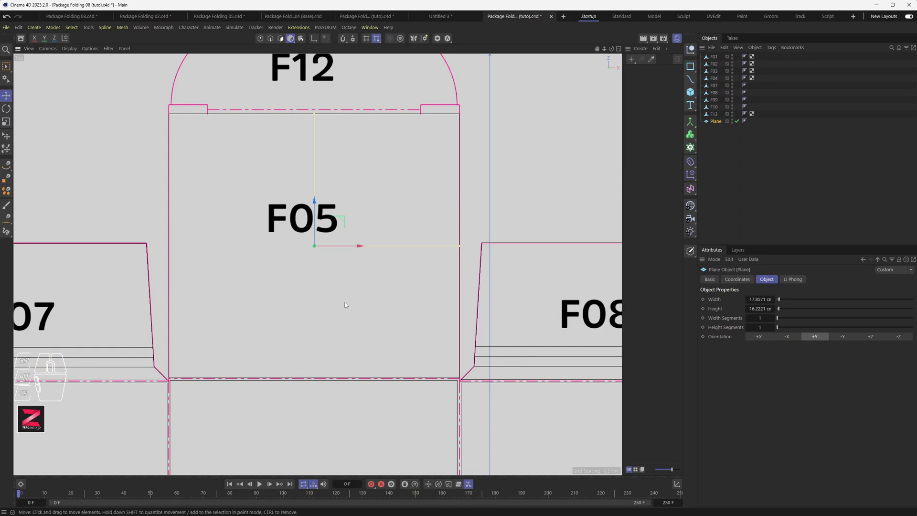
Step: Nudge the plane slightly upward so its bottom edge sits just above the fold line beneath F05
{"action": "scroll", "coordinate": [344, 310], "scroll_direction": "up", "scroll_amount": 4}
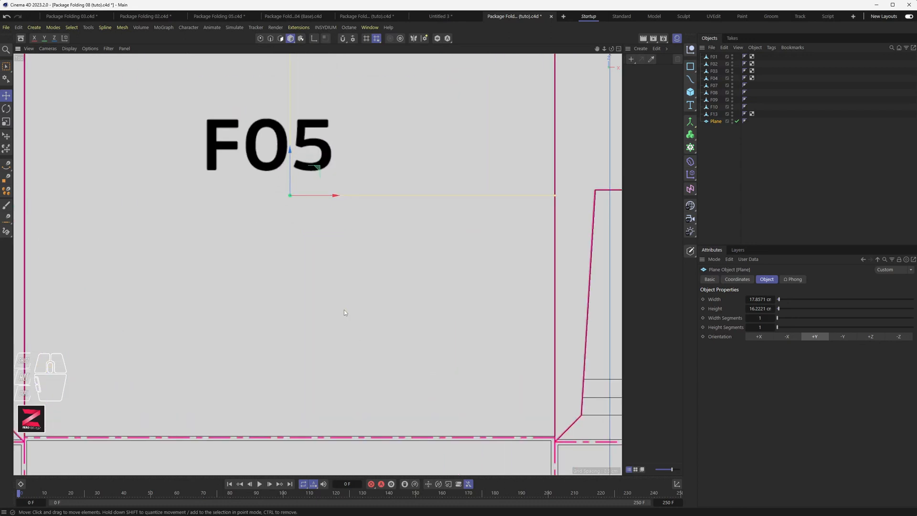
{"action": "scroll", "coordinate": [289, 437], "scroll_direction": "up", "scroll_amount": 5}
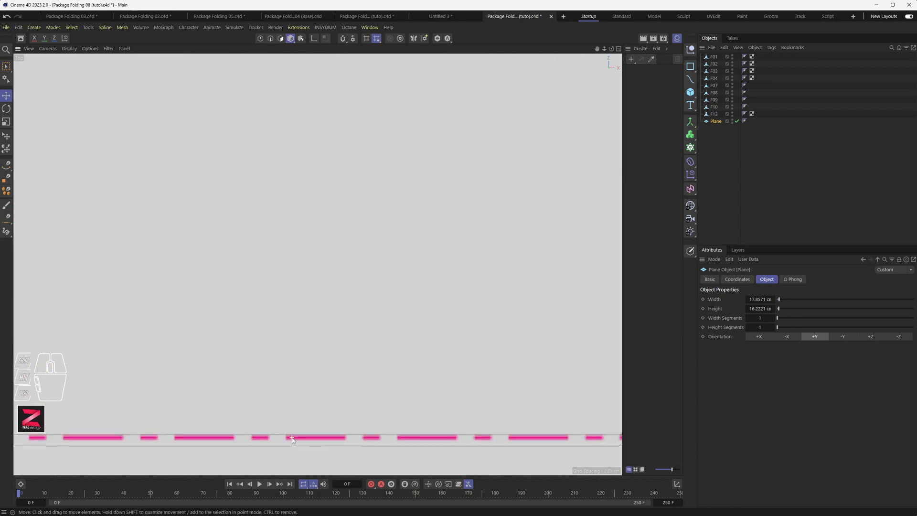
{"action": "scroll", "coordinate": [289, 428], "scroll_direction": "down", "scroll_amount": 5}
{"action": "scroll", "coordinate": [288, 415], "scroll_direction": "down", "scroll_amount": 2}
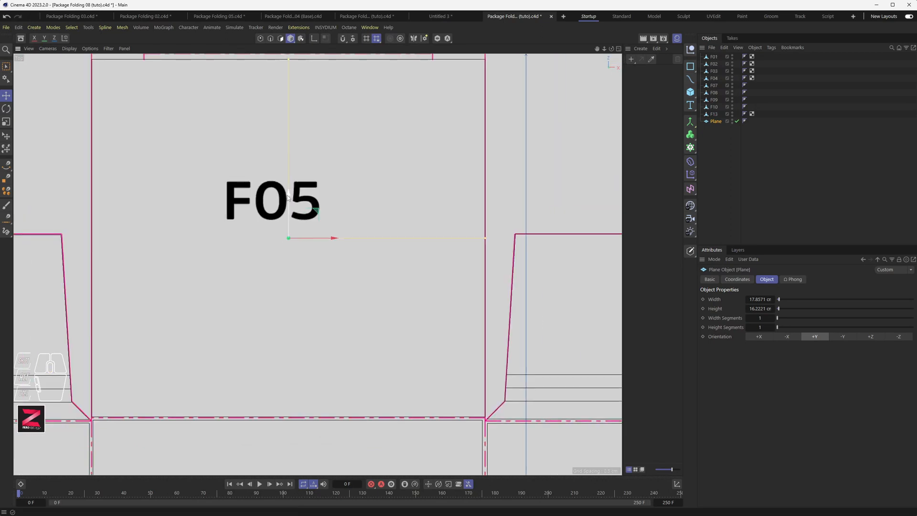
{"action": "left_click_drag", "start_coordinate": [288, 196], "coordinate": [288, 195]}
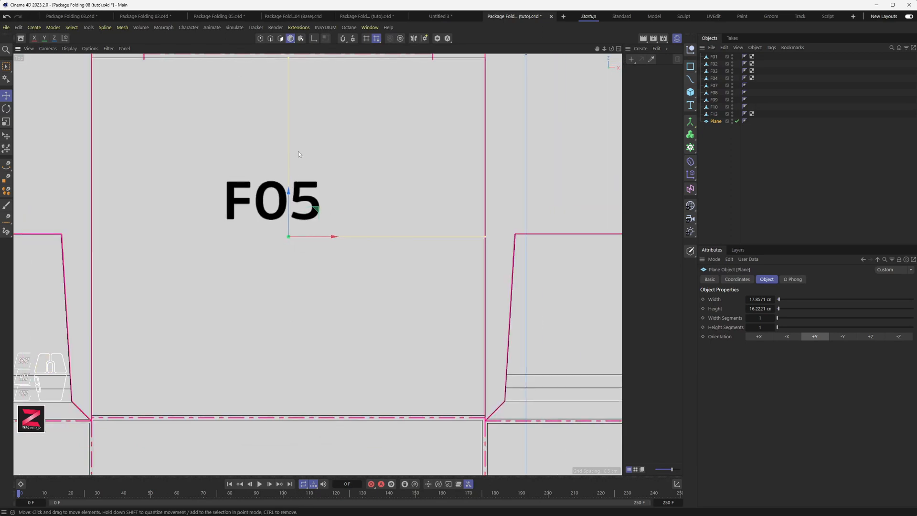
Step: Convert the plane to an editable polygon object, rename it F05, and place it directly after F04 in the object list
{"action": "middle_click_drag", "start_coordinate": [299, 151], "coordinate": [317, 246], "text": "alt"}
{"action": "scroll", "coordinate": [301, 169], "scroll_direction": "up", "scroll_amount": 3}
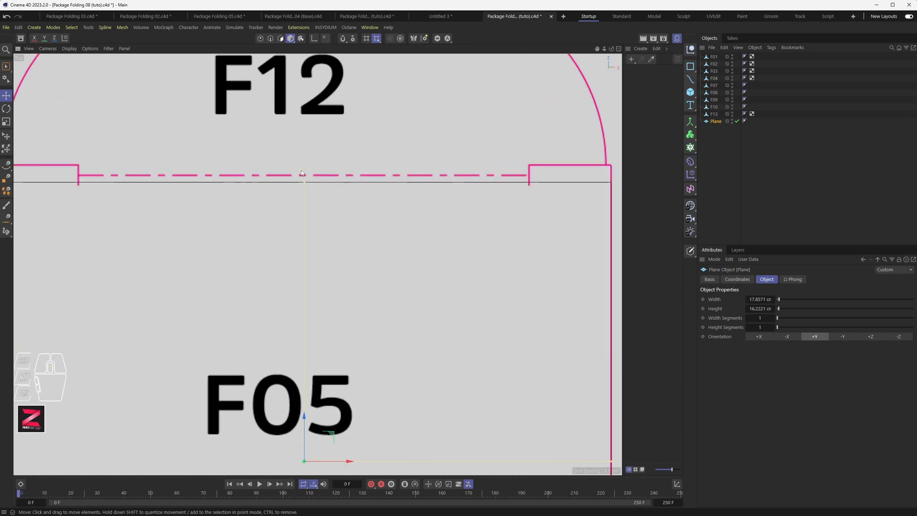
{"action": "left_click", "coordinate": [691, 251]}
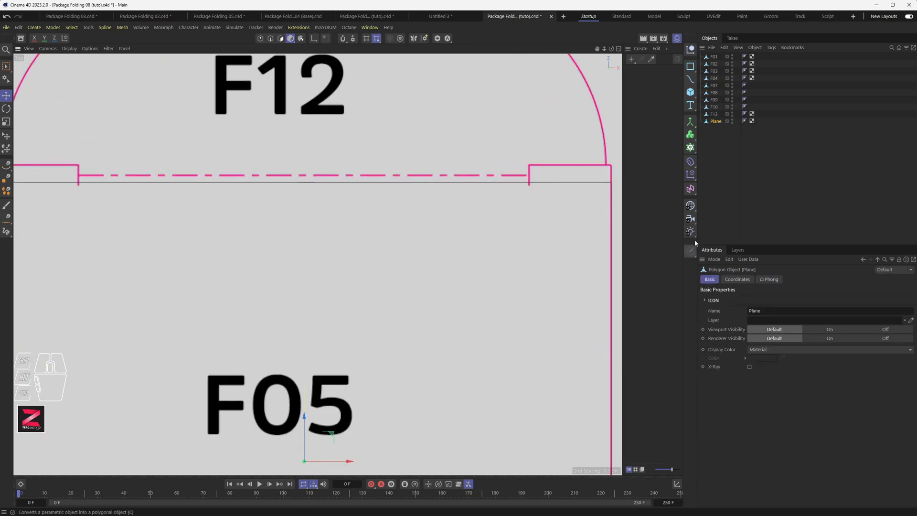
{"action": "double_click", "coordinate": [717, 122]}
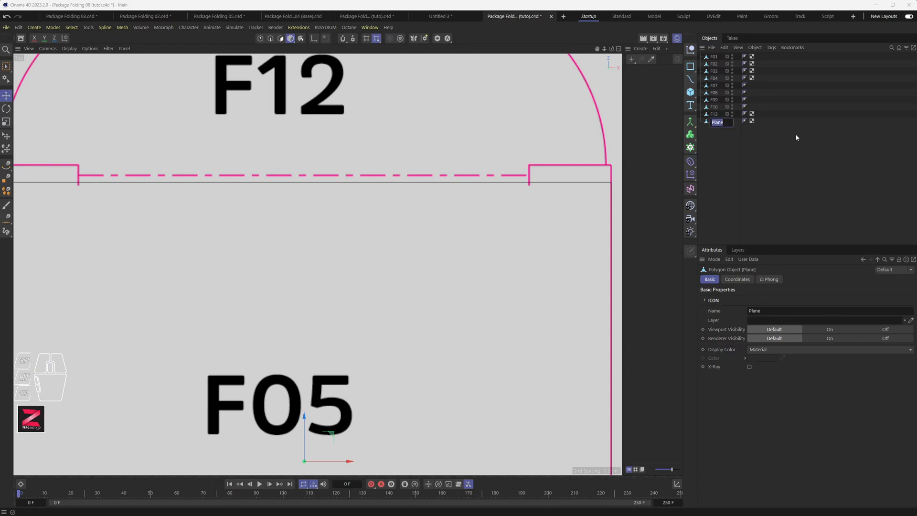
{"action": "type", "text": "F05"}
{"action": "key", "text": "Return"}
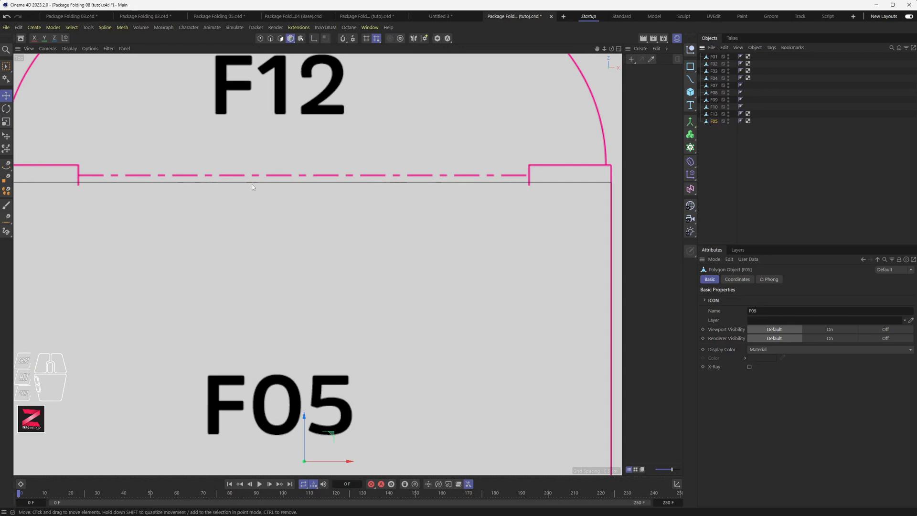
{"action": "left_click_drag", "start_coordinate": [716, 122], "coordinate": [719, 84]}
Step: Move F05's top edge slightly down to the lower ends of the two notch lines on the dieline
{"action": "middle_click_drag", "start_coordinate": [291, 194], "coordinate": [341, 204], "text": "alt"}
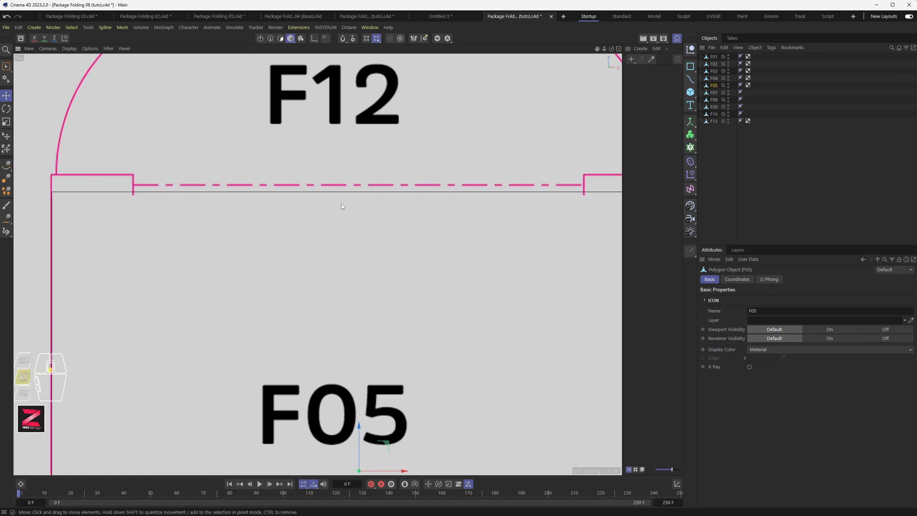
{"action": "scroll", "coordinate": [341, 203], "scroll_direction": "down", "scroll_amount": 3}
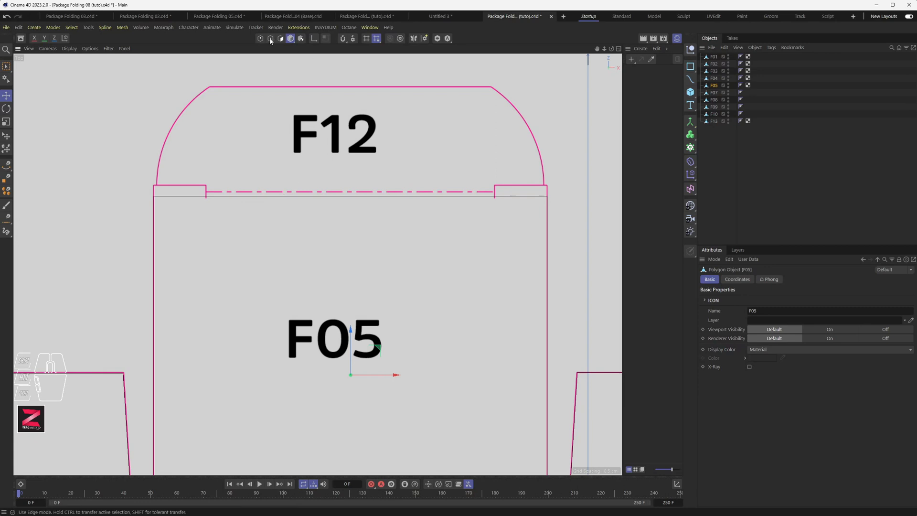
{"action": "left_click", "coordinate": [270, 38]}
{"action": "left_click", "coordinate": [314, 196]}
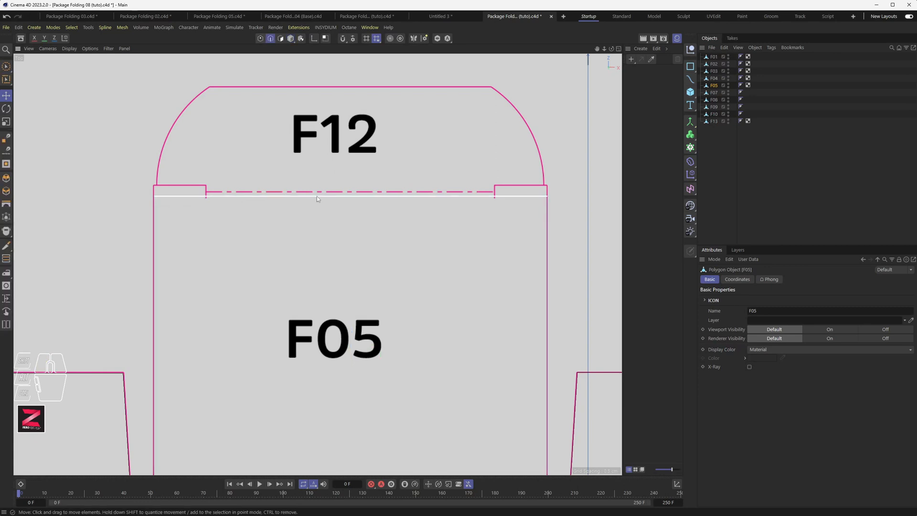
{"action": "left_click_drag", "start_coordinate": [351, 218], "coordinate": [351, 221]}
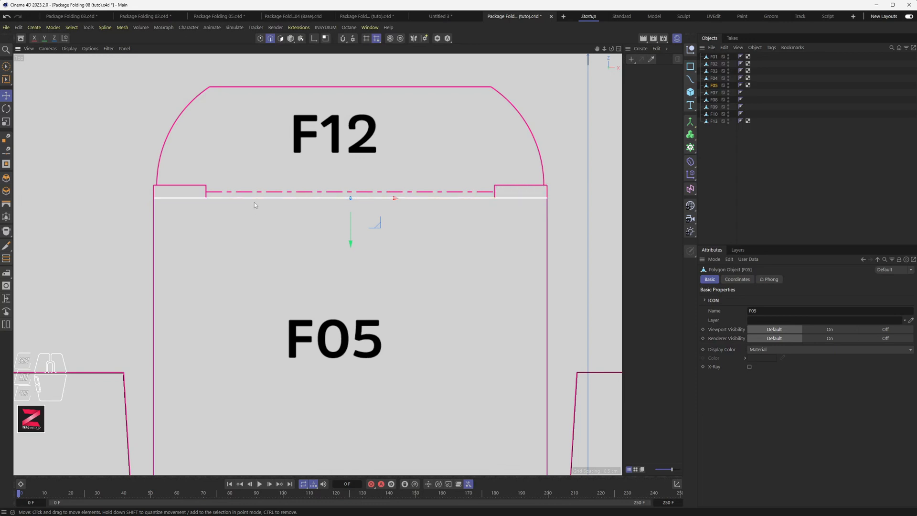
Step: Add a vertical loop cut to F05 at the left notch line, with an offset of about 13.2%
{"action": "scroll", "coordinate": [207, 209], "scroll_direction": "down", "scroll_amount": 5}
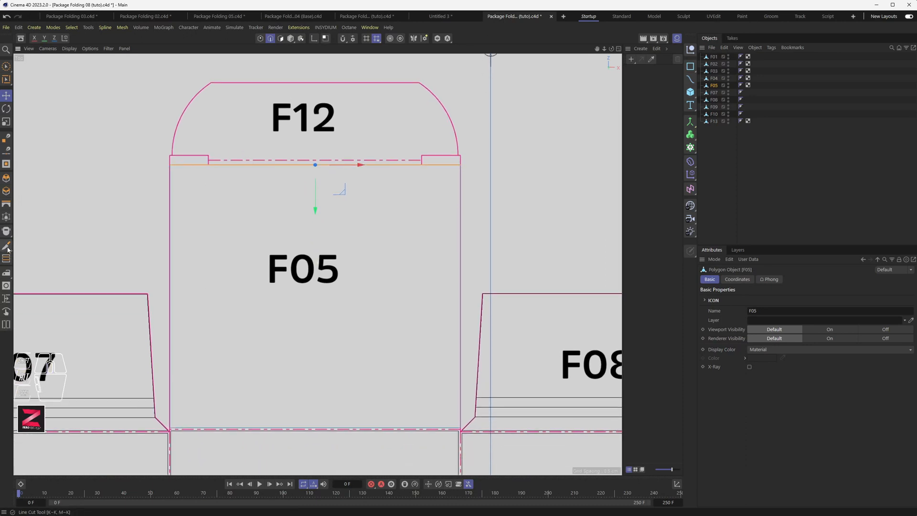
{"action": "left_click_drag", "start_coordinate": [6, 246], "coordinate": [47, 285]}
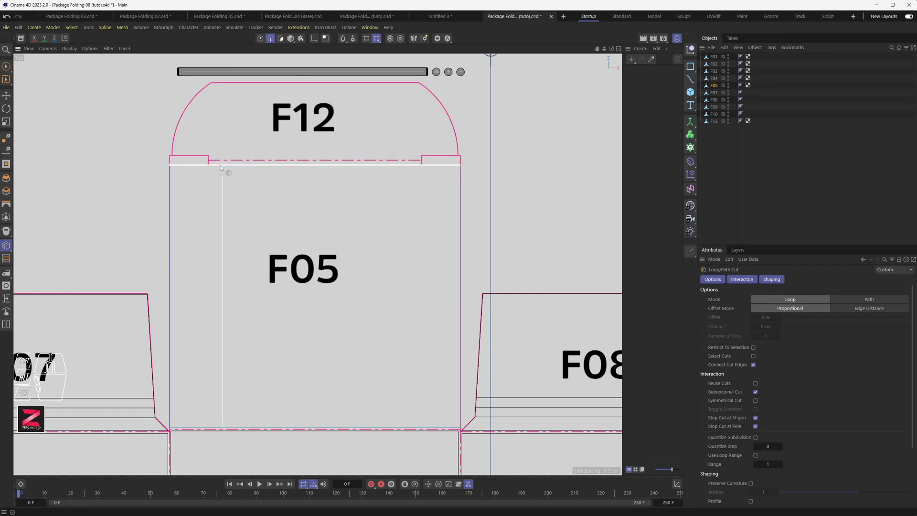
{"action": "scroll", "coordinate": [209, 167], "scroll_direction": "up", "scroll_amount": 1}
{"action": "scroll", "coordinate": [208, 167], "scroll_direction": "up", "scroll_amount": 4}
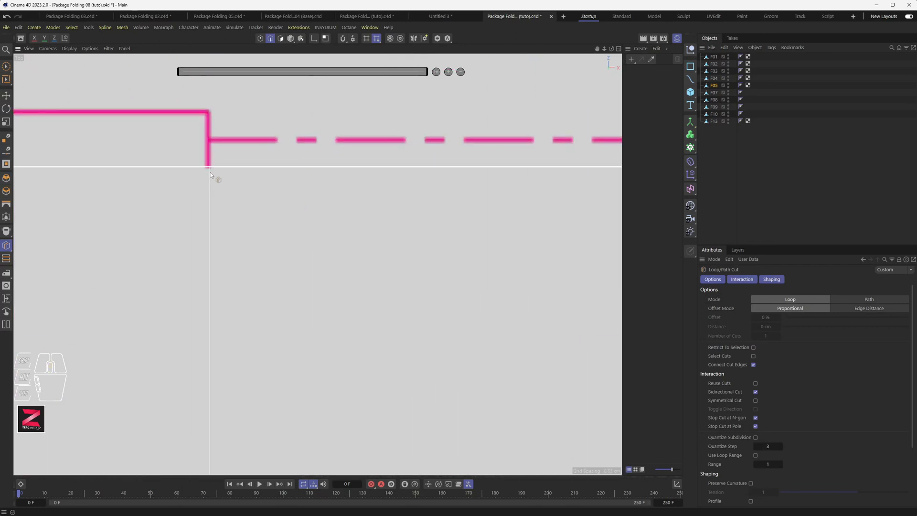
{"action": "left_click", "coordinate": [208, 167]}
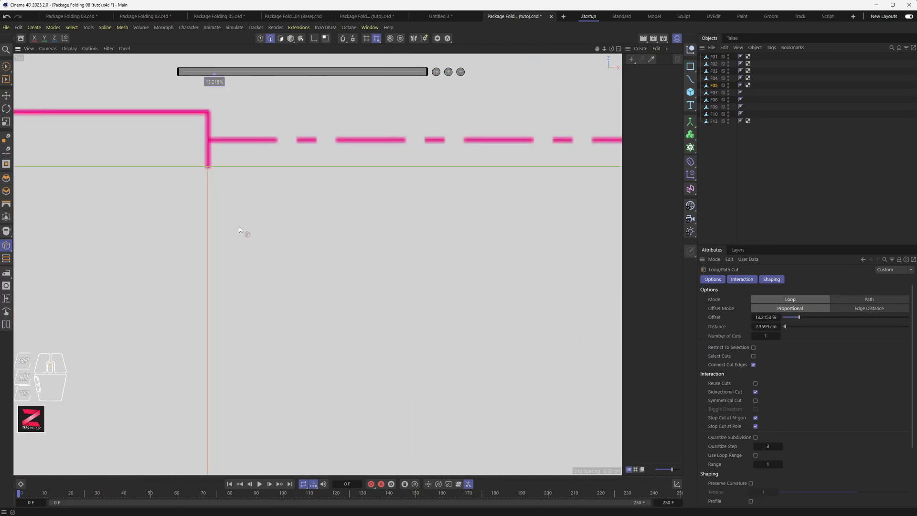
Step: Add a second vertical loop cut to F05 at the right notch line, with an offset of about 84.6%
{"action": "scroll", "coordinate": [242, 231], "scroll_direction": "down", "scroll_amount": 4}
{"action": "middle_click_drag", "start_coordinate": [294, 281], "coordinate": [262, 186], "text": "alt"}
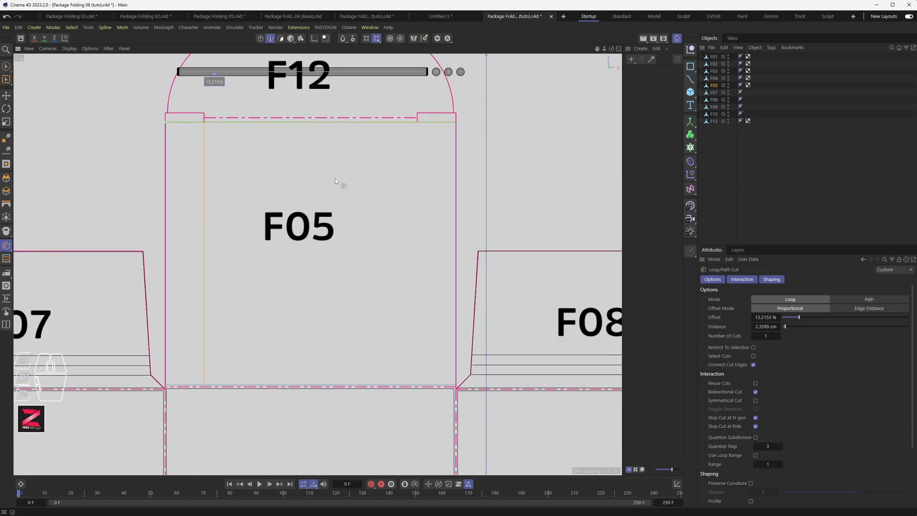
{"action": "scroll", "coordinate": [417, 127], "scroll_direction": "up", "scroll_amount": 5}
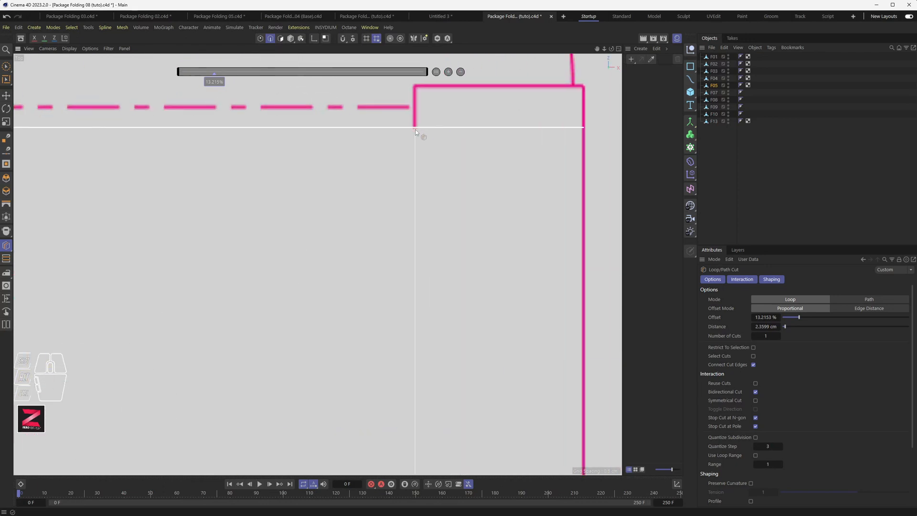
{"action": "scroll", "coordinate": [373, 199], "scroll_direction": "down", "scroll_amount": 5}
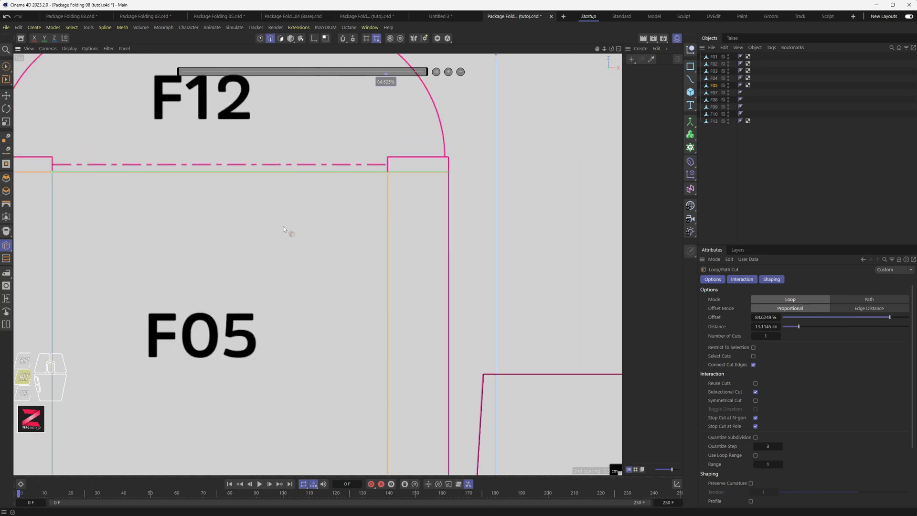
Step: Extrude F05's two outer top edge segments upward to the dieline, forming the small corner tabs beside the F12 fold line
{"action": "scroll", "coordinate": [288, 231], "scroll_direction": "down", "scroll_amount": 4}
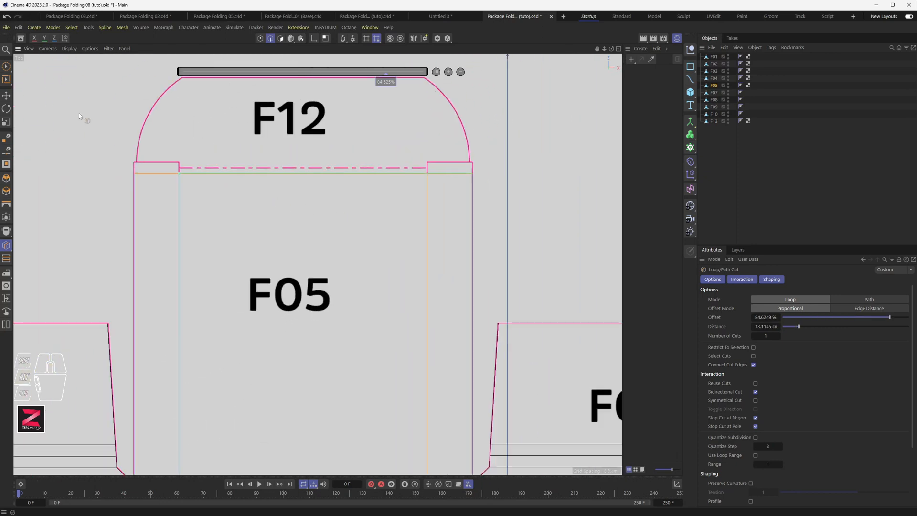
{"action": "left_click", "coordinate": [7, 67]}
{"action": "left_click", "coordinate": [162, 174]}
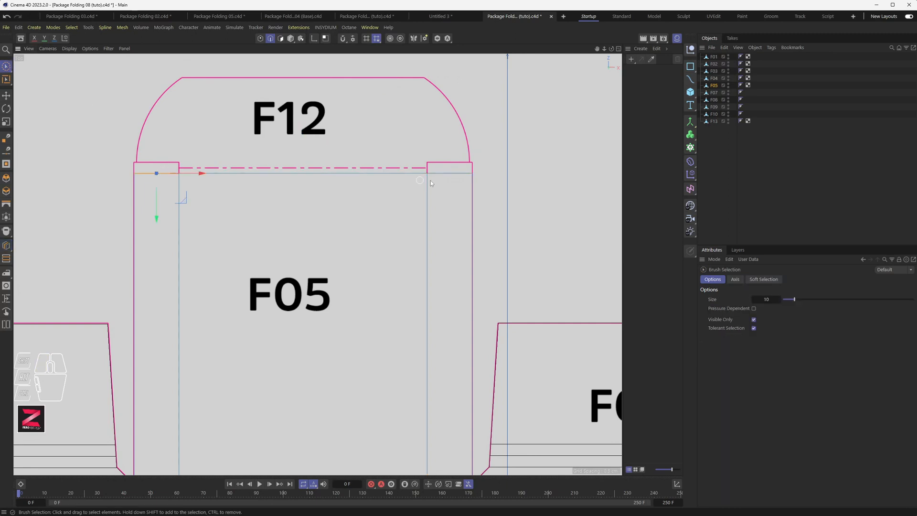
{"action": "left_click", "coordinate": [446, 173], "text": "shift"}
{"action": "left_click_drag", "start_coordinate": [304, 153], "coordinate": [304, 139], "text": "ctrl"}
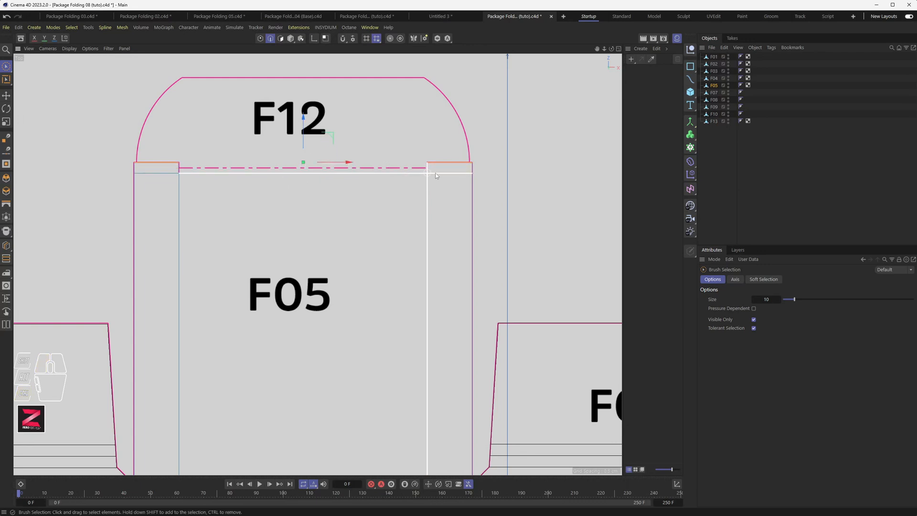
{"action": "left_click", "coordinate": [280, 39]}
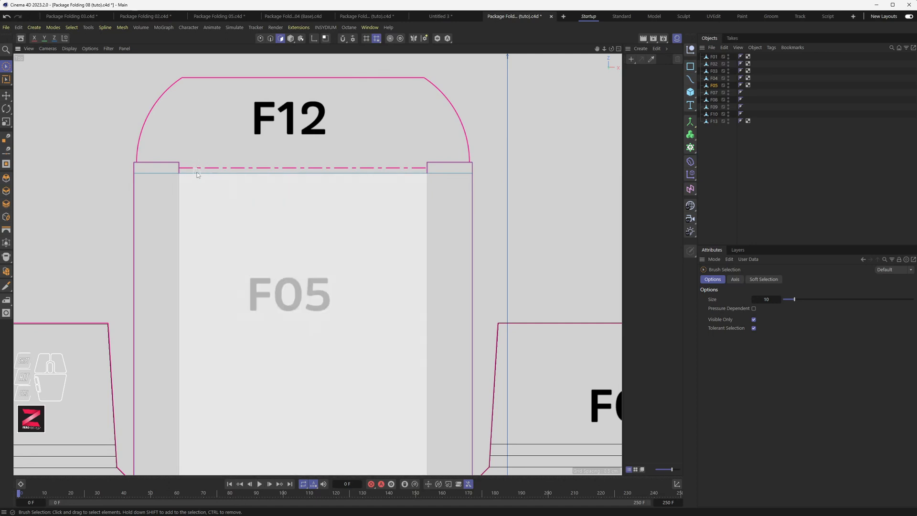
{"action": "scroll", "coordinate": [206, 188], "scroll_direction": "up", "scroll_amount": 5}
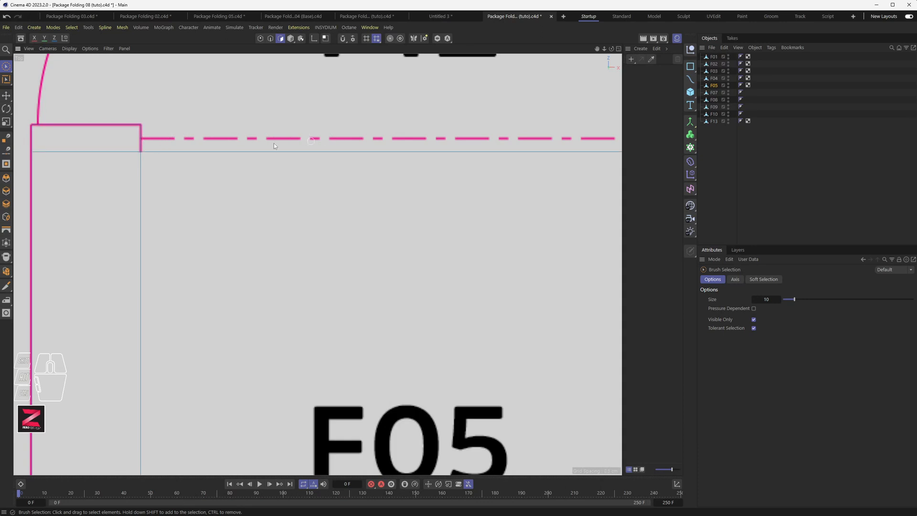
{"action": "scroll", "coordinate": [264, 172], "scroll_direction": "down", "scroll_amount": 4}
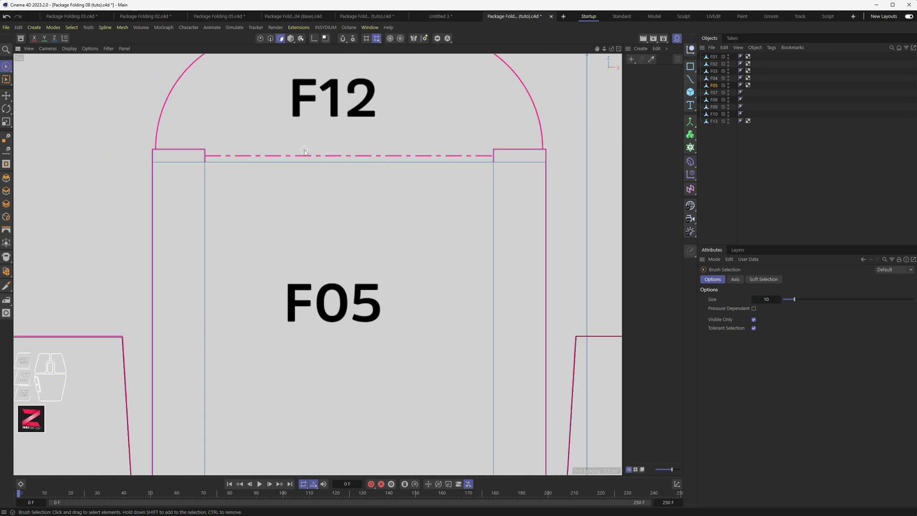
Step: Draw a new closed polygon around the F12 flap with the Polygon Pen, placing points along its top edge, curved sides and base
{"action": "middle_click_drag", "start_coordinate": [300, 167], "coordinate": [269, 200], "text": "alt"}
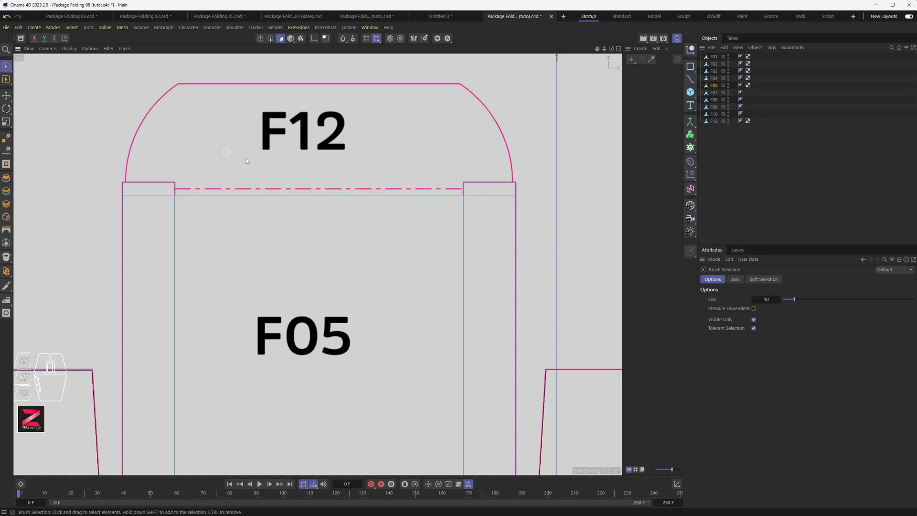
{"action": "scroll", "coordinate": [257, 183], "scroll_direction": "down", "scroll_amount": 1}
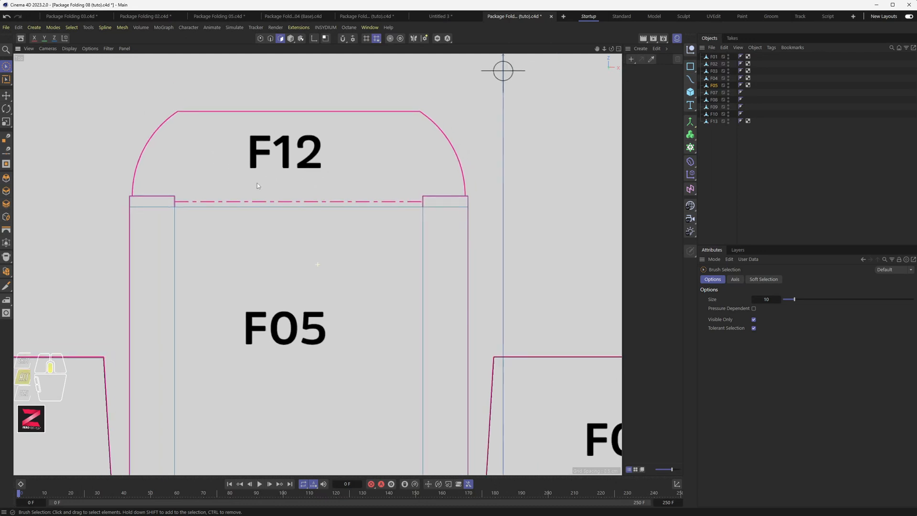
{"action": "left_click", "coordinate": [714, 144]}
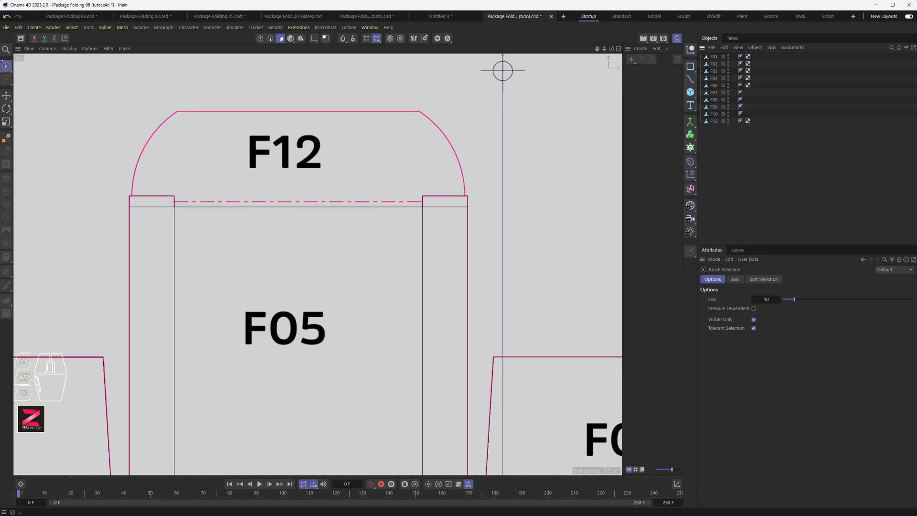
{"action": "left_click", "coordinate": [8, 139]}
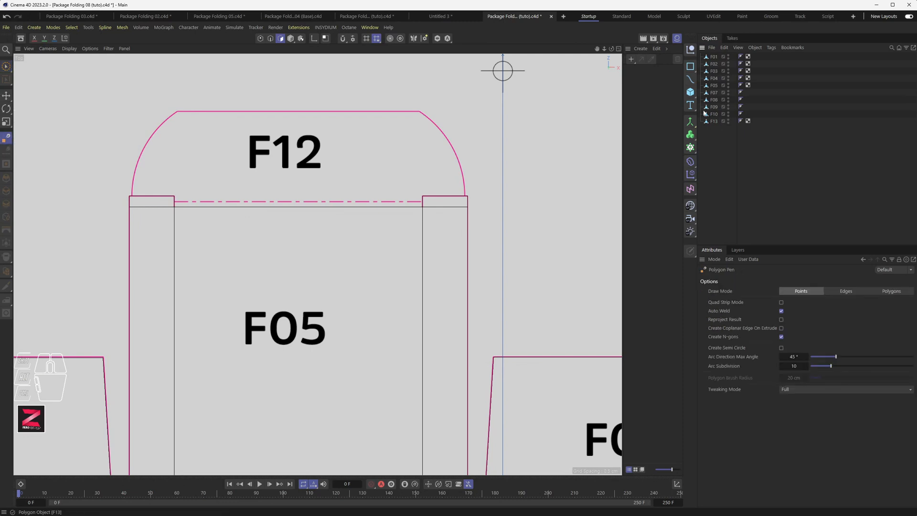
{"action": "left_click", "coordinate": [178, 113]}
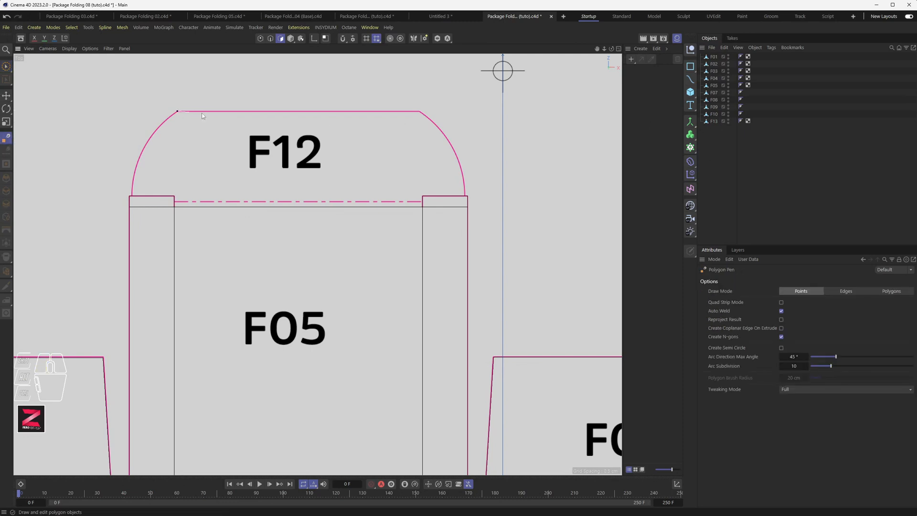
{"action": "left_click", "coordinate": [421, 114]}
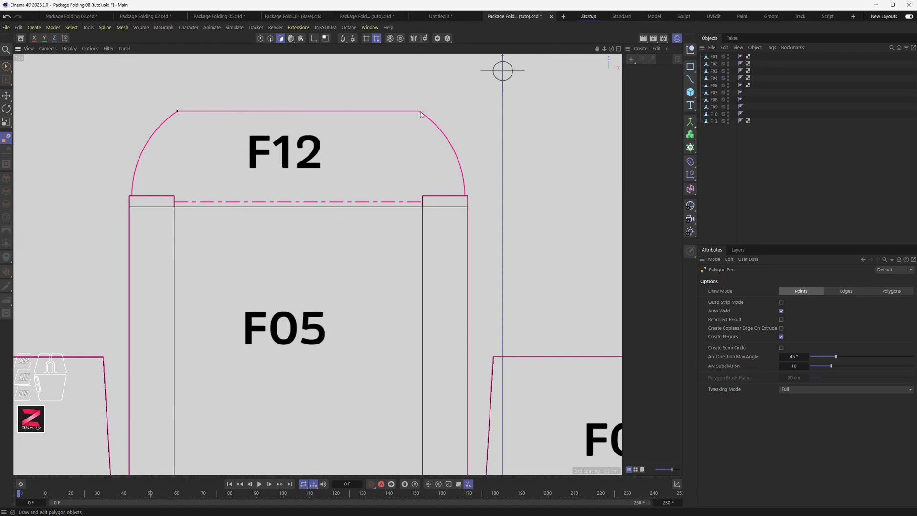
{"action": "left_click", "coordinate": [440, 130]}
{"action": "left_click", "coordinate": [454, 151]}
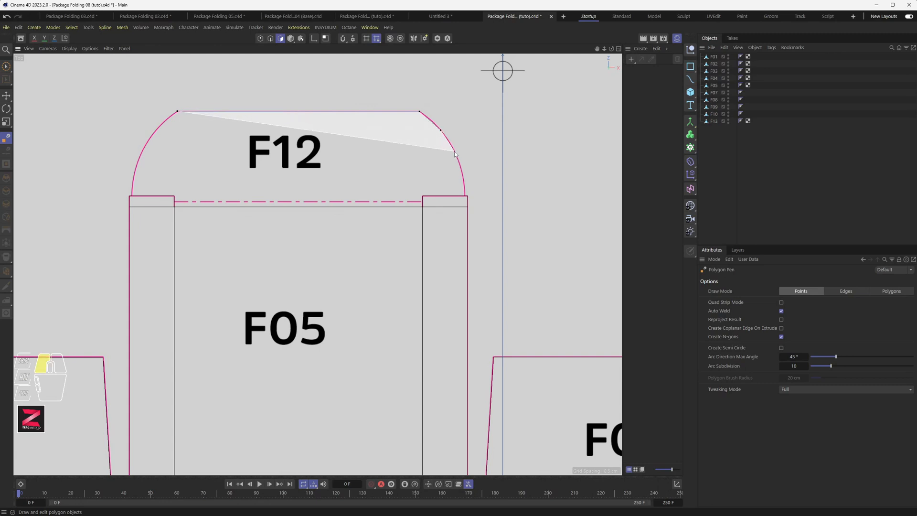
{"action": "left_click", "coordinate": [463, 175]}
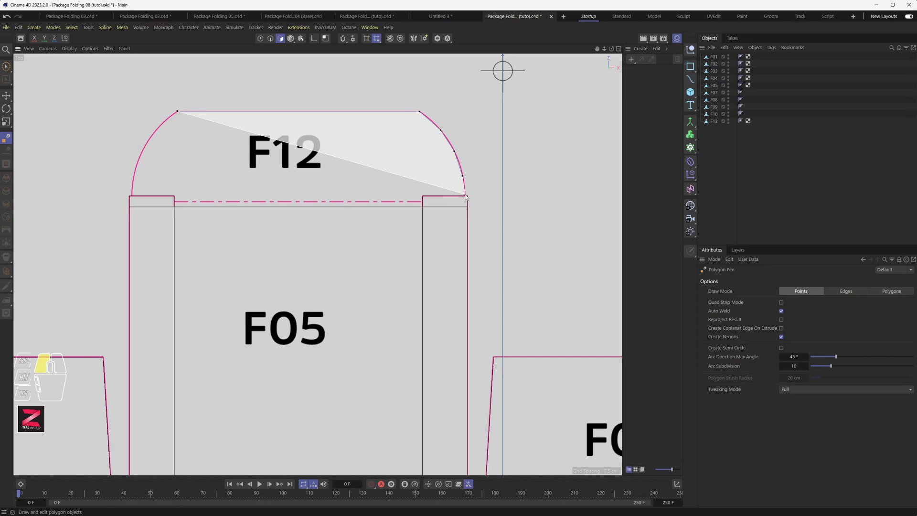
{"action": "left_click", "coordinate": [466, 195]}
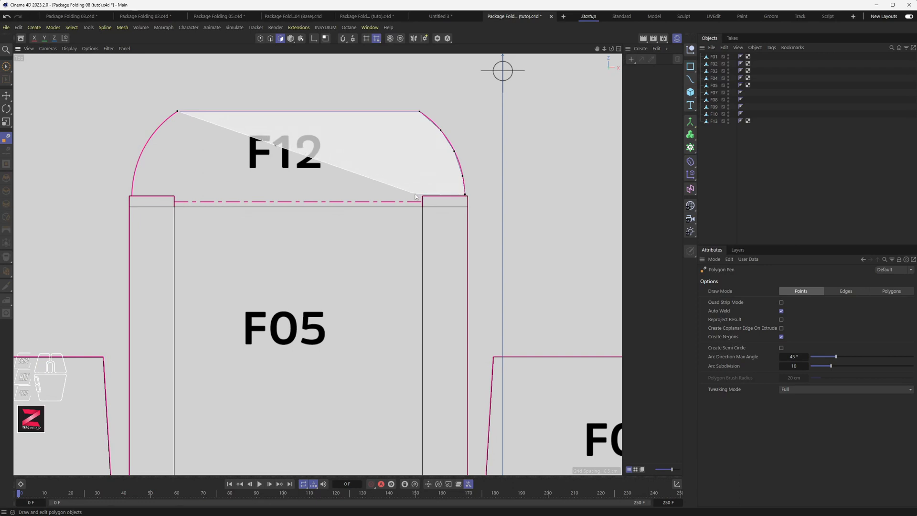
{"action": "left_click", "coordinate": [133, 196]}
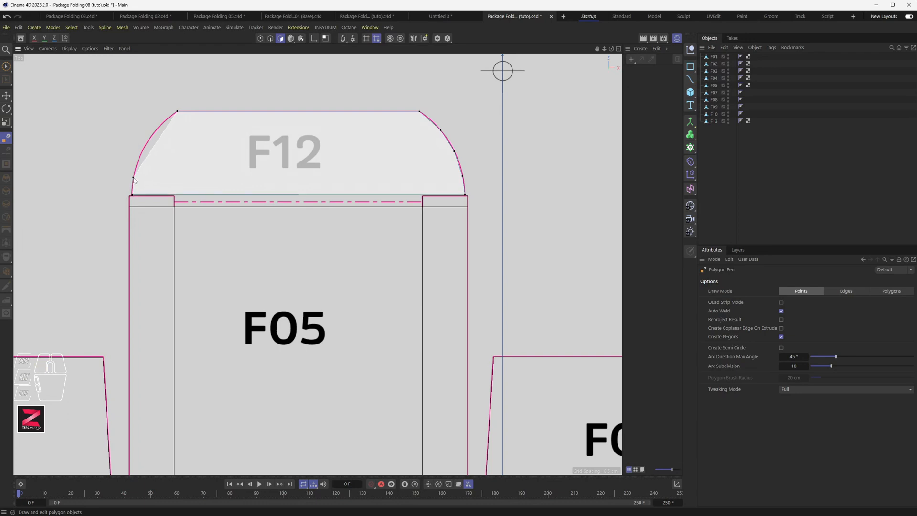
{"action": "left_click", "coordinate": [142, 148]}
{"action": "left_click", "coordinate": [178, 111]}
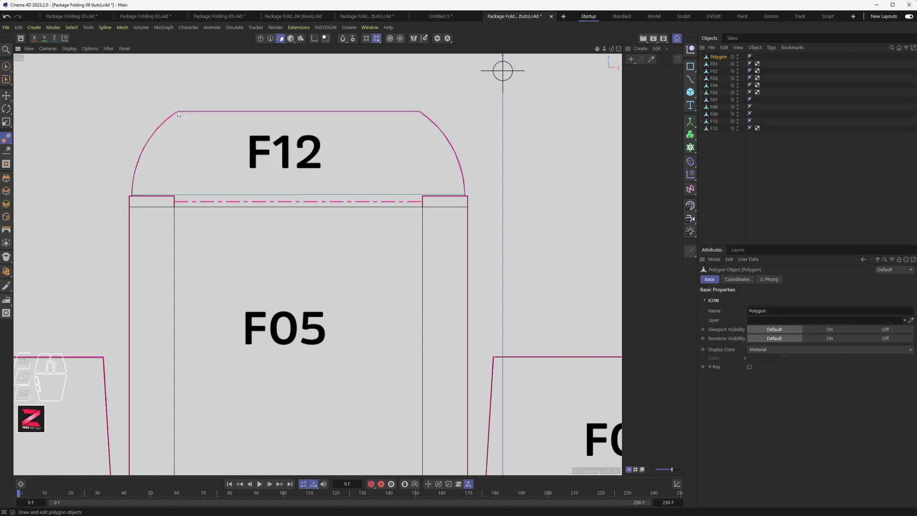
Step: Level the F12 polygon's two top corner points by scaling them along Z, undoing any stray scaling
{"action": "scroll", "coordinate": [297, 176], "scroll_direction": "up", "scroll_amount": 4}
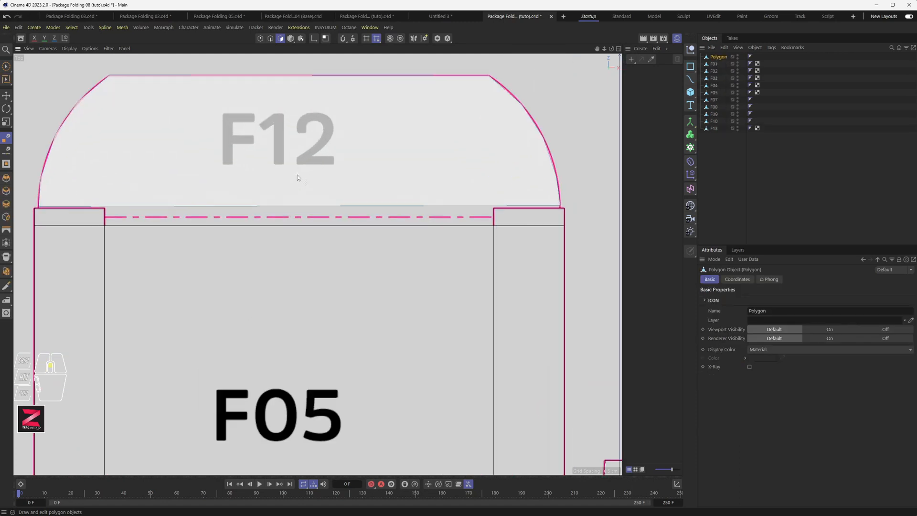
{"action": "middle_click_drag", "start_coordinate": [298, 176], "coordinate": [315, 219], "text": "alt"}
{"action": "left_click", "coordinate": [260, 38]}
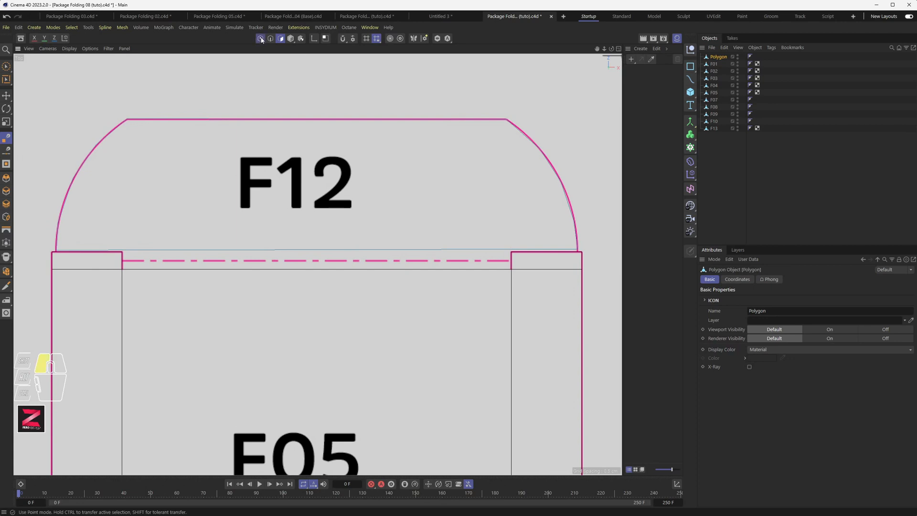
{"action": "mouse_move", "coordinate": [7, 67]}
{"action": "left_mouse_down"}
{"action": "mouse_move", "coordinate": [38, 91]}
{"action": "mouse_move", "coordinate": [521, 128]}
{"action": "left_mouse_up"}
{"action": "key", "text": "t"}
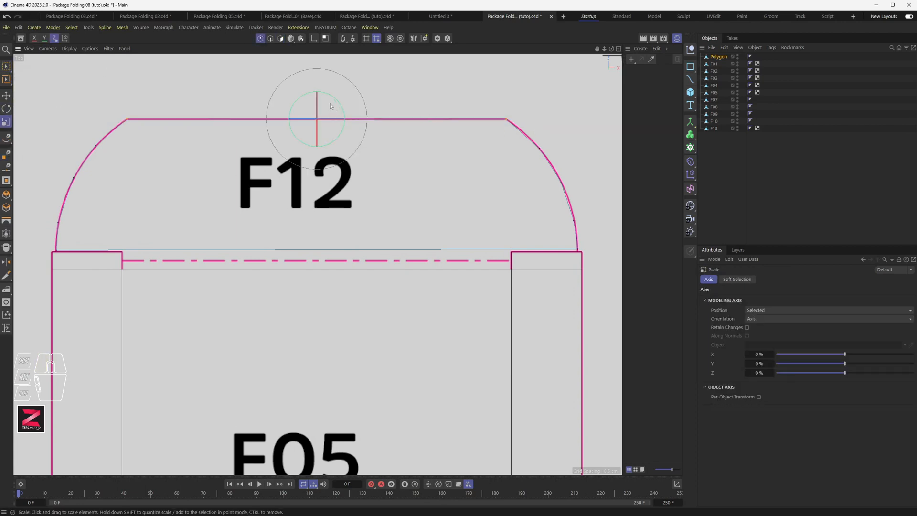
{"action": "left_click_drag", "start_coordinate": [317, 73], "coordinate": [318, 121], "text": "shift"}
{"action": "key", "text": "ctrl+z"}
{"action": "left_click_drag", "start_coordinate": [48, 246], "coordinate": [535, 252]}
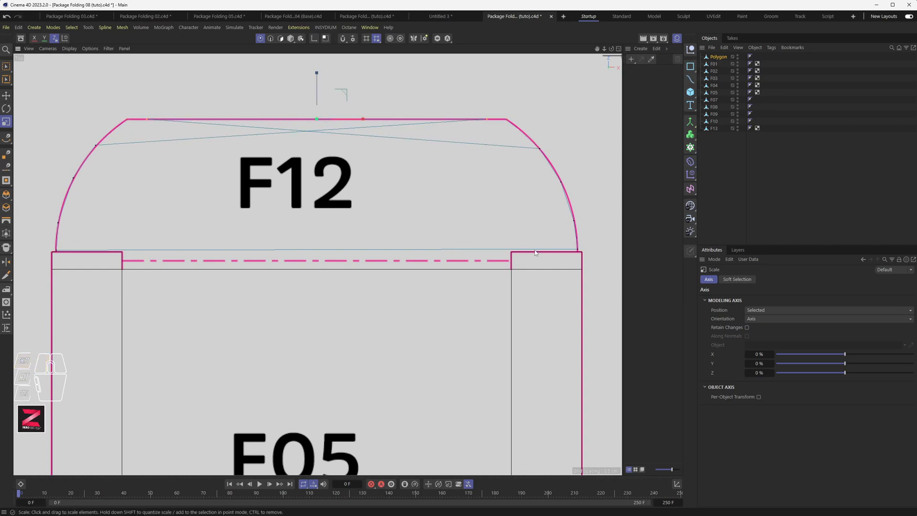
{"action": "key", "text": "ctrl+z"}
Step: Flatten the F12 polygon's bottom edge by scaling its two base points along Z
{"action": "left_click", "coordinate": [5, 66]}
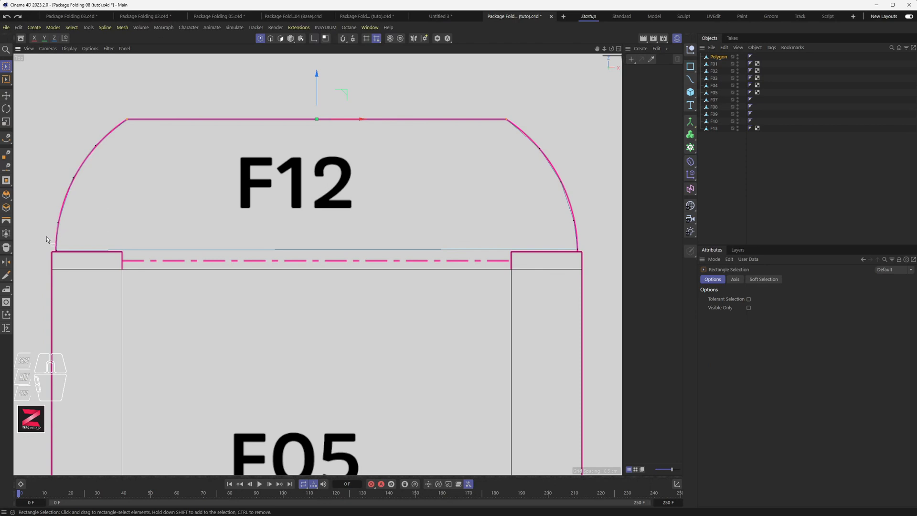
{"action": "left_click_drag", "start_coordinate": [47, 240], "coordinate": [556, 294]}
{"action": "key", "text": "e"}
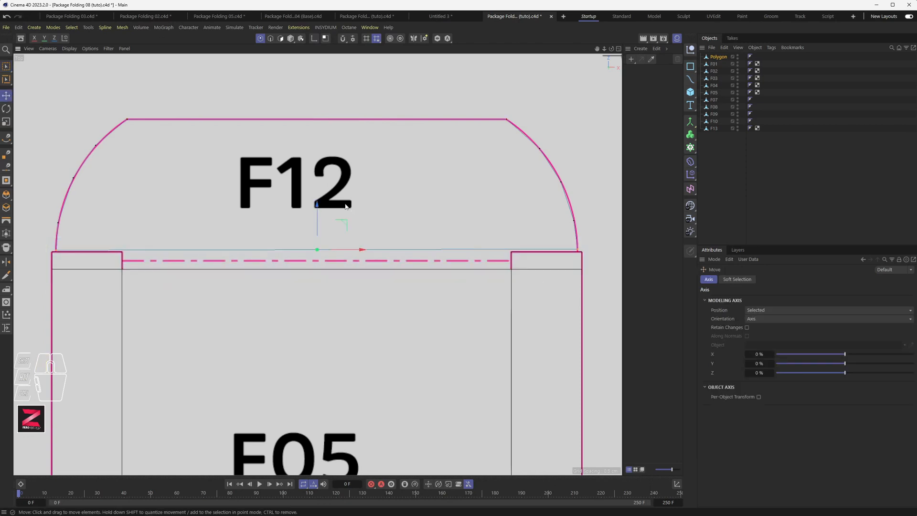
{"action": "key", "text": "r"}
{"action": "key", "text": "t"}
{"action": "left_click_drag", "start_coordinate": [316, 205], "coordinate": [317, 250], "text": "shift"}
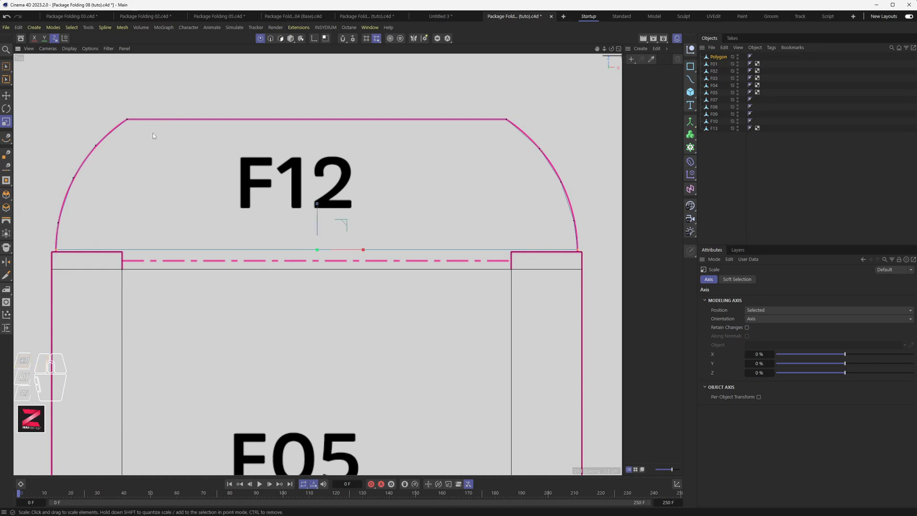
Step: Connect the three pairs of opposite side points across the F12 polygon with the Polygon Pen, forming horizontal edges
{"action": "left_click", "coordinate": [8, 159]}
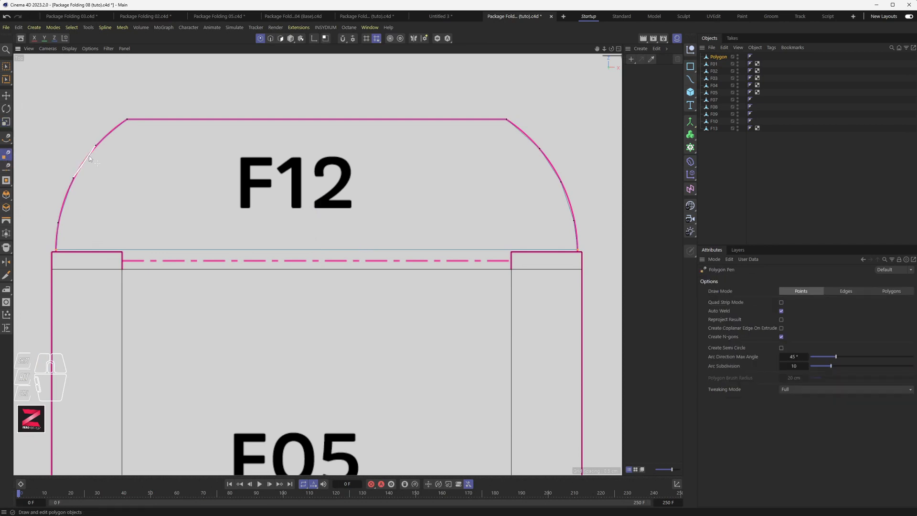
{"action": "left_click", "coordinate": [96, 145]}
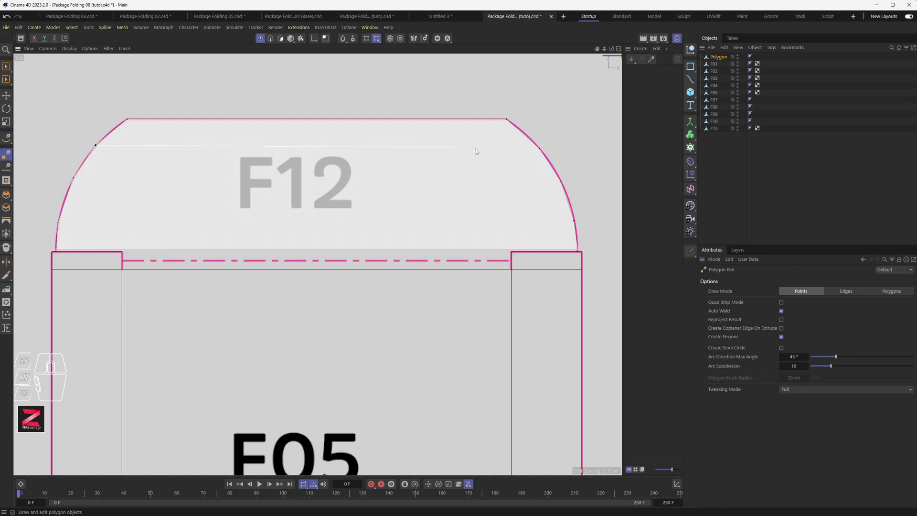
{"action": "left_click", "coordinate": [540, 149]}
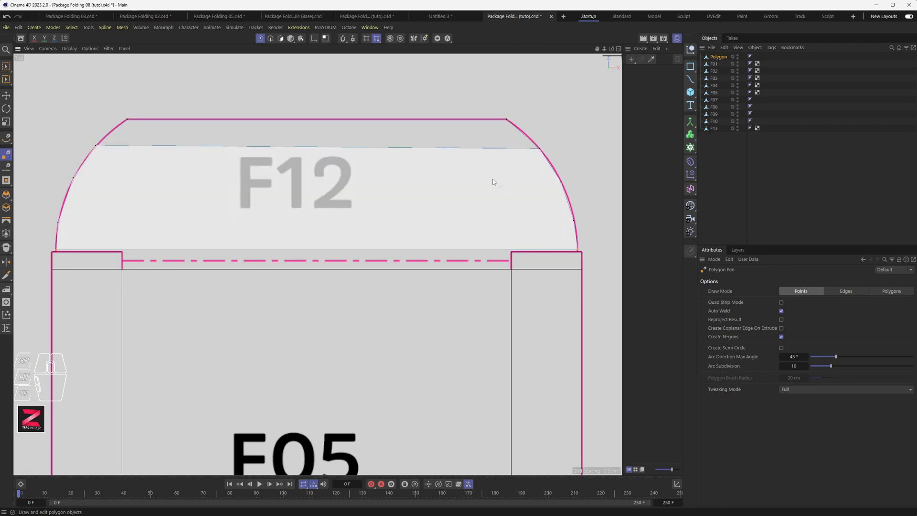
{"action": "left_click", "coordinate": [73, 178]}
{"action": "left_click", "coordinate": [515, 192]}
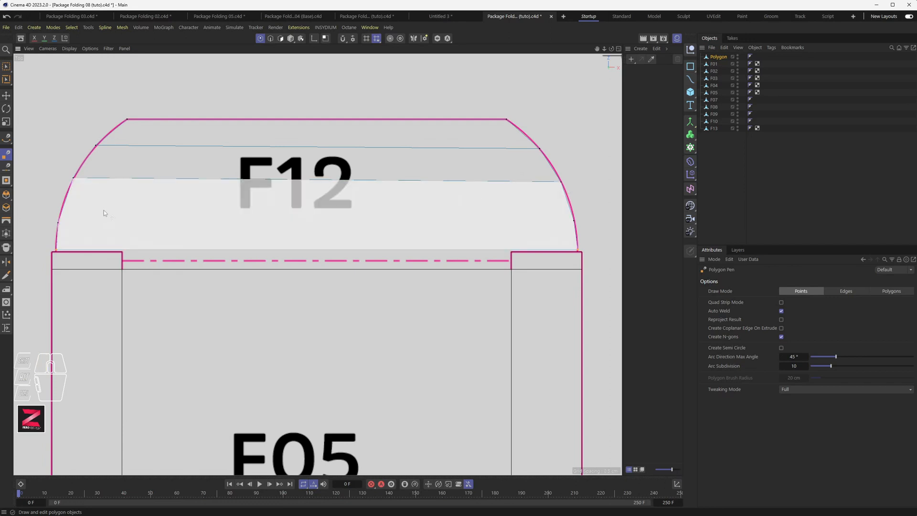
{"action": "left_click", "coordinate": [58, 223]}
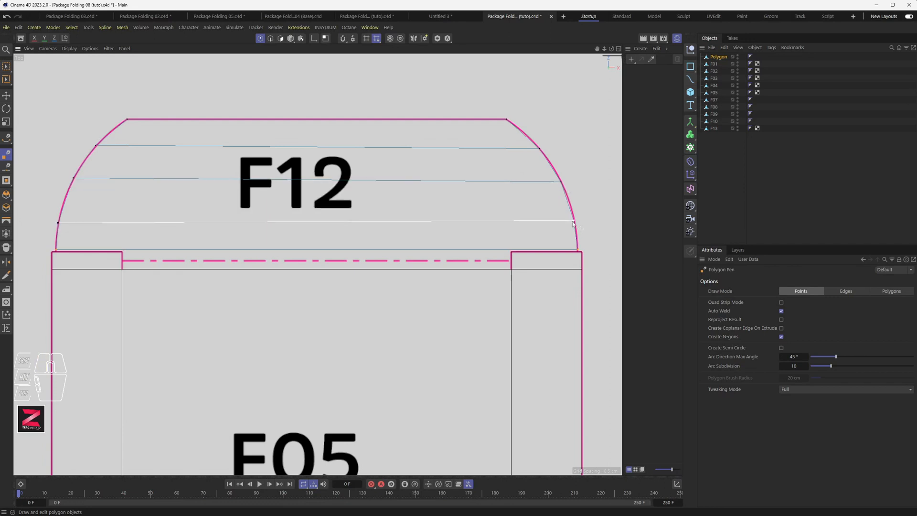
{"action": "left_click", "coordinate": [463, 216]}
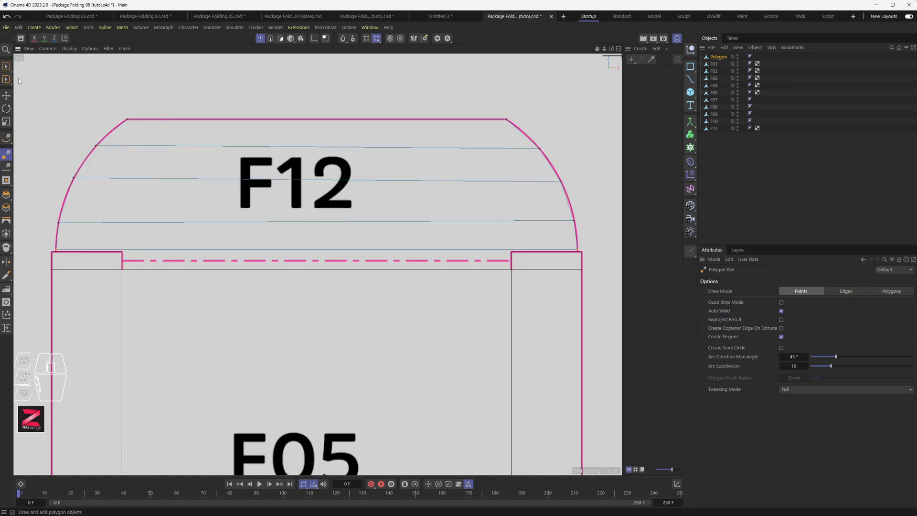
Step: Level the uppermost inner edge of the F12 polygon by scaling its two end points flat along Z
{"action": "left_click", "coordinate": [6, 66]}
{"action": "left_click_drag", "start_coordinate": [6, 66], "coordinate": [26, 93]}
{"action": "left_click_drag", "start_coordinate": [62, 136], "coordinate": [537, 166]}
{"action": "key", "text": "t"}
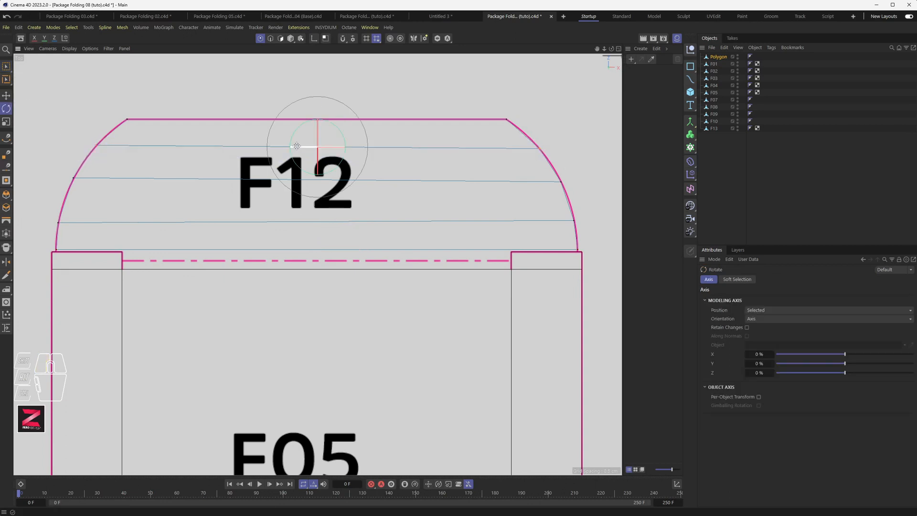
{"action": "left_click_drag", "start_coordinate": [319, 102], "coordinate": [319, 146], "text": "shift"}
{"action": "left_click_drag", "start_coordinate": [56, 173], "coordinate": [335, 192]}
{"action": "key", "text": "ctrl+z"}
Step: Level the middle inner edge of the F12 polygon by flattening its two end points along Z
{"action": "key", "text": "space"}
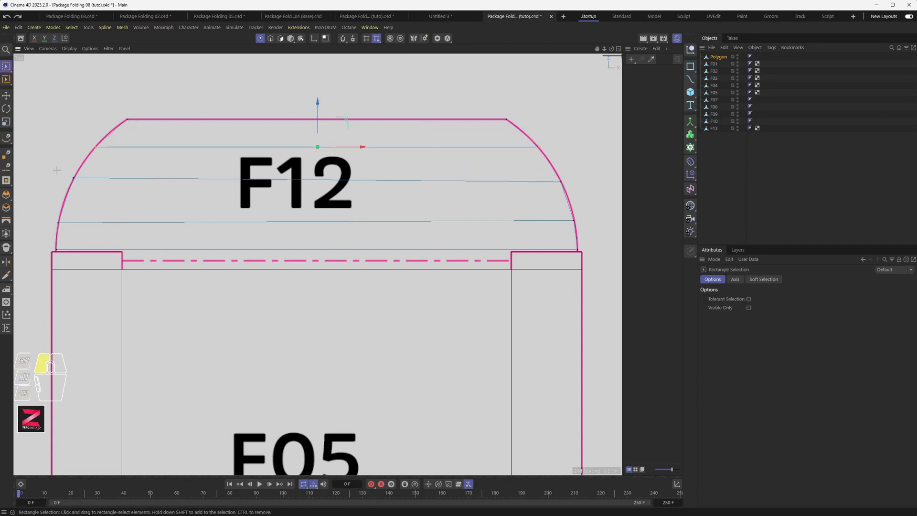
{"action": "left_click_drag", "start_coordinate": [66, 170], "coordinate": [571, 197]}
{"action": "key", "text": "t"}
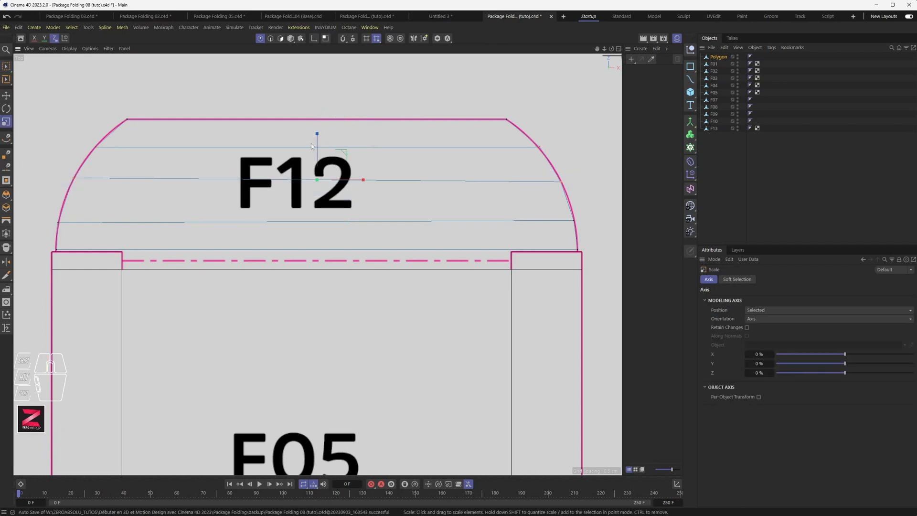
{"action": "left_click_drag", "start_coordinate": [311, 144], "coordinate": [320, 179], "text": "shift"}
Step: Level the lowest inner edge of the F12 polygon, just above the base, by flattening its end points along Z
{"action": "key", "text": "space"}
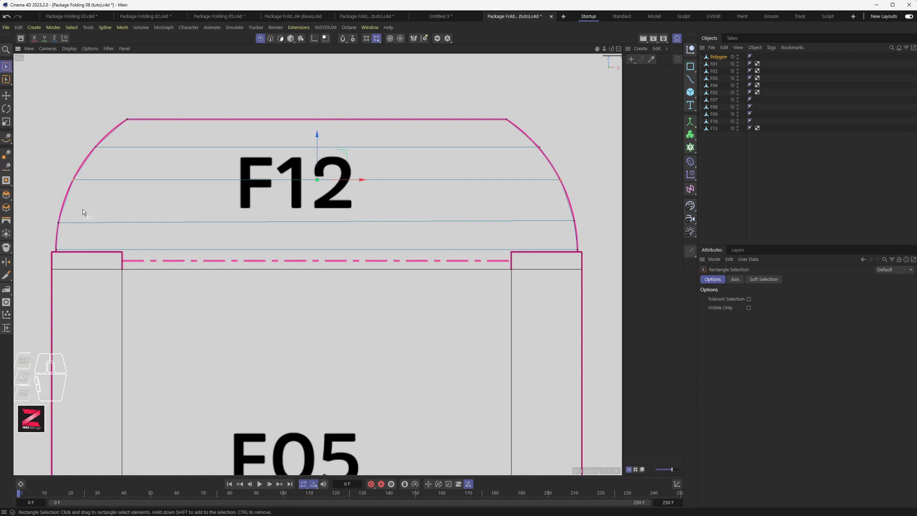
{"action": "left_click_drag", "start_coordinate": [48, 214], "coordinate": [587, 228]}
{"action": "key", "text": "t"}
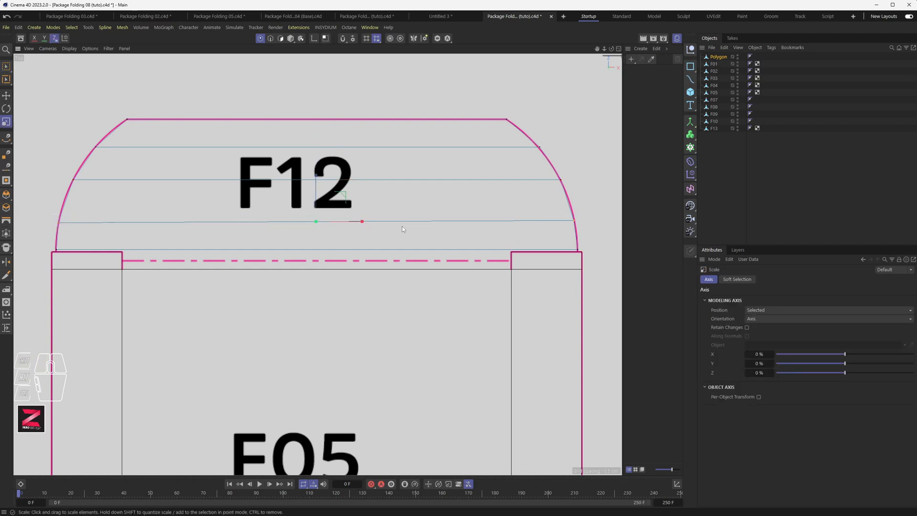
{"action": "left_click_drag", "start_coordinate": [314, 178], "coordinate": [317, 222], "text": "shift"}
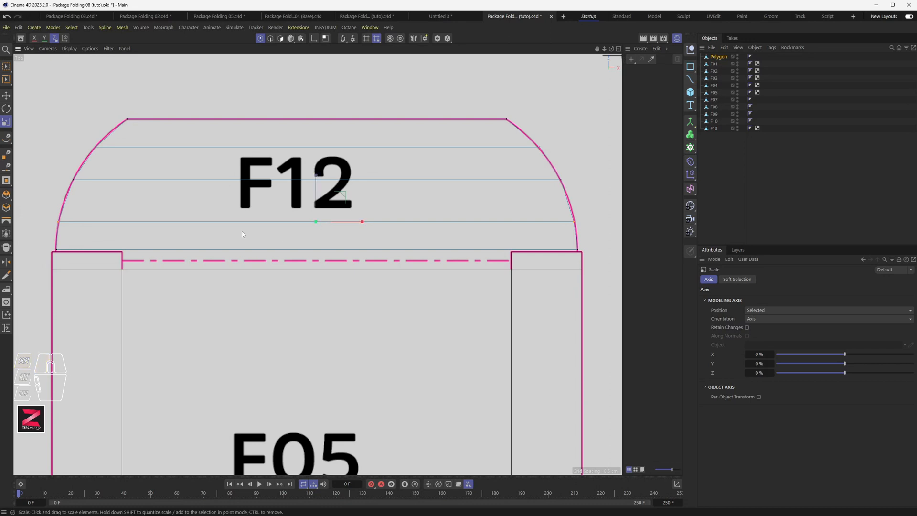
{"action": "scroll", "coordinate": [71, 160], "scroll_direction": "up", "scroll_amount": 9}
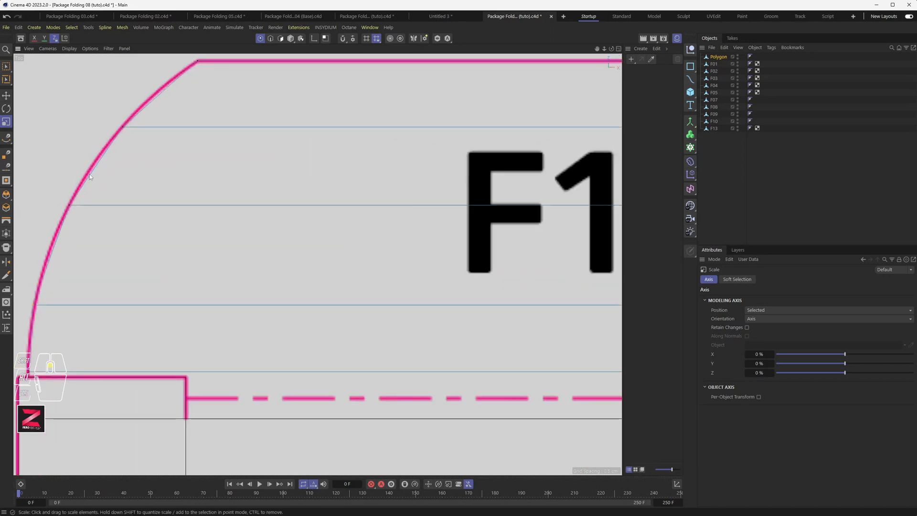
{"action": "middle_click_drag", "start_coordinate": [72, 263], "coordinate": [135, 239], "text": "alt"}
{"action": "scroll", "coordinate": [239, 292], "scroll_direction": "down", "scroll_amount": 5}
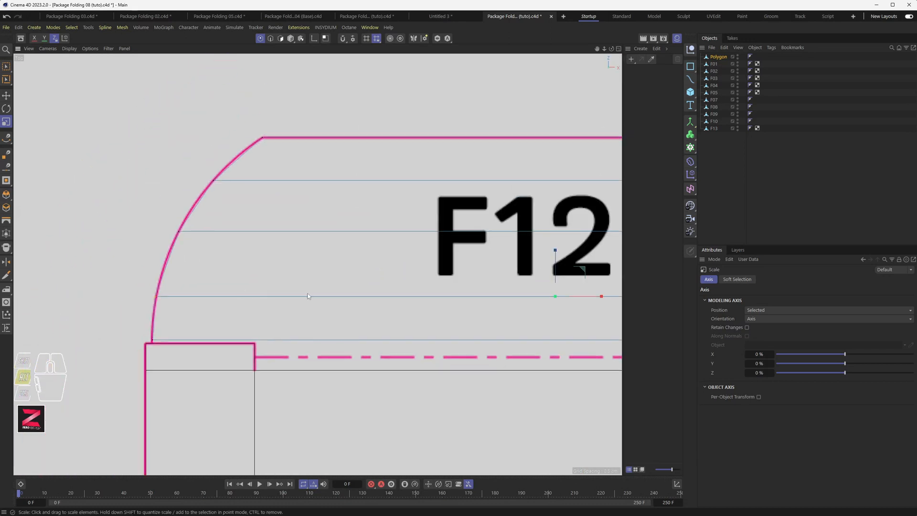
Step: Move the lowest inner horizontal edge of the F12 polygon up along Z by about 0.08 cm
{"action": "middle_click_drag", "start_coordinate": [456, 292], "coordinate": [230, 260], "text": "alt"}
{"action": "scroll", "coordinate": [231, 260], "scroll_direction": "down", "scroll_amount": 3}
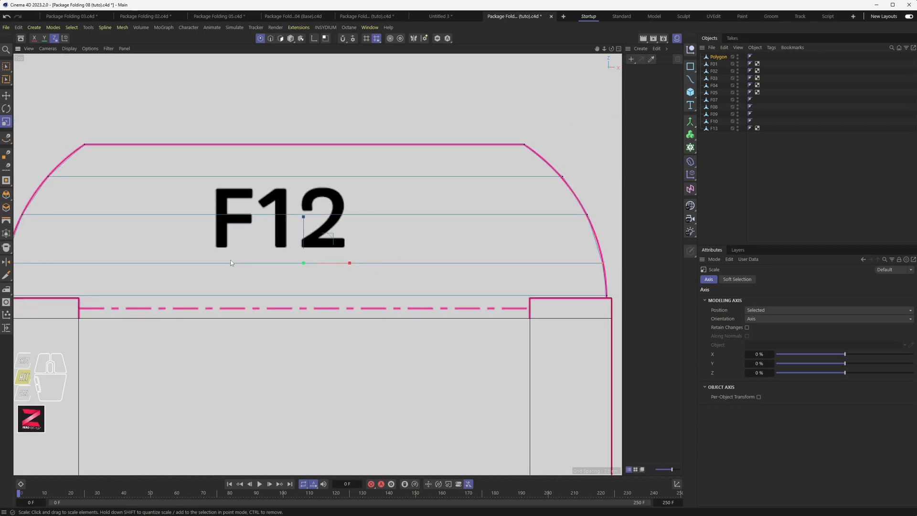
{"action": "left_click", "coordinate": [270, 38]}
{"action": "left_click", "coordinate": [308, 263]}
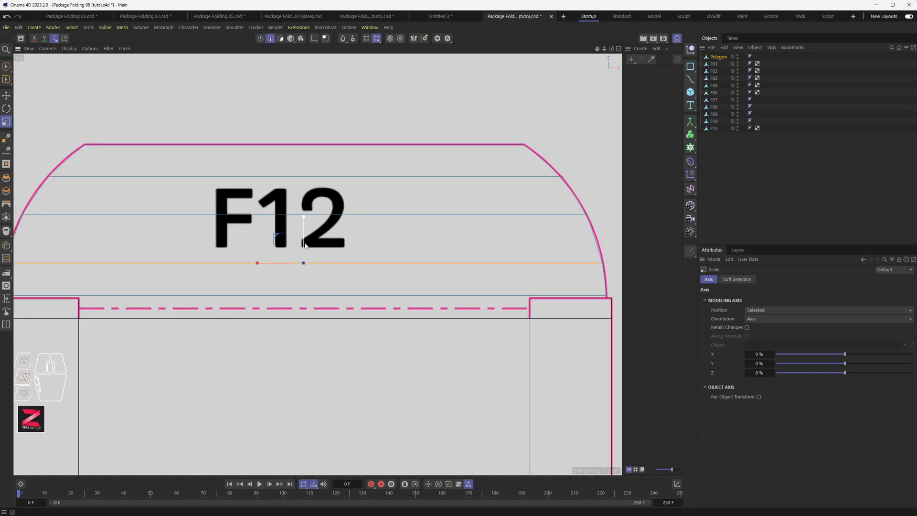
{"action": "key", "text": "e"}
{"action": "left_click_drag", "start_coordinate": [305, 244], "coordinate": [303, 240]}
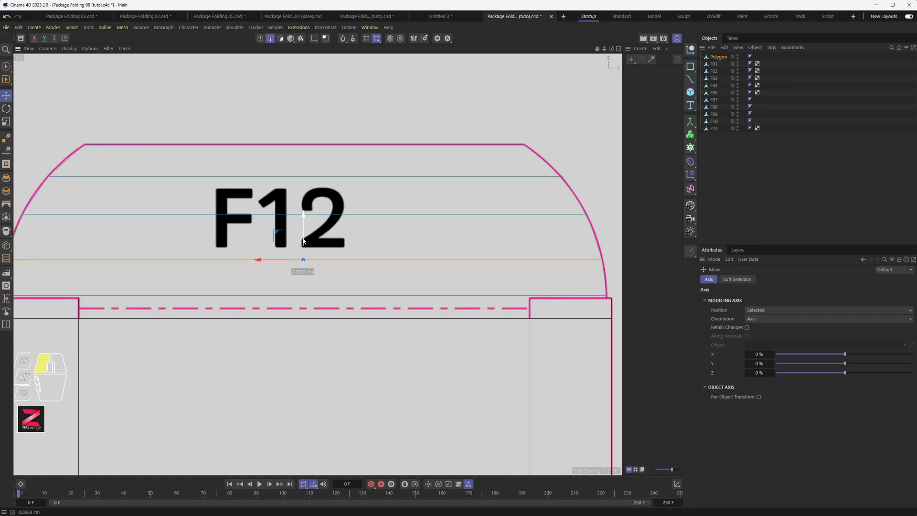
Step: Move the left end point of the lowest inner F12 edge inward along X onto the dieline curve
{"action": "middle_click_drag", "start_coordinate": [158, 227], "coordinate": [324, 231], "text": "alt"}
{"action": "scroll", "coordinate": [185, 178], "scroll_direction": "up", "scroll_amount": 5}
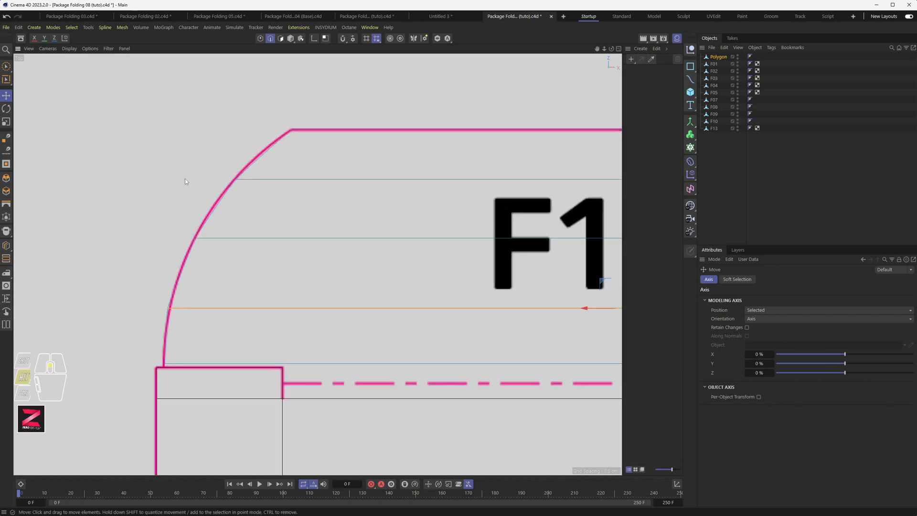
{"action": "left_click", "coordinate": [260, 39]}
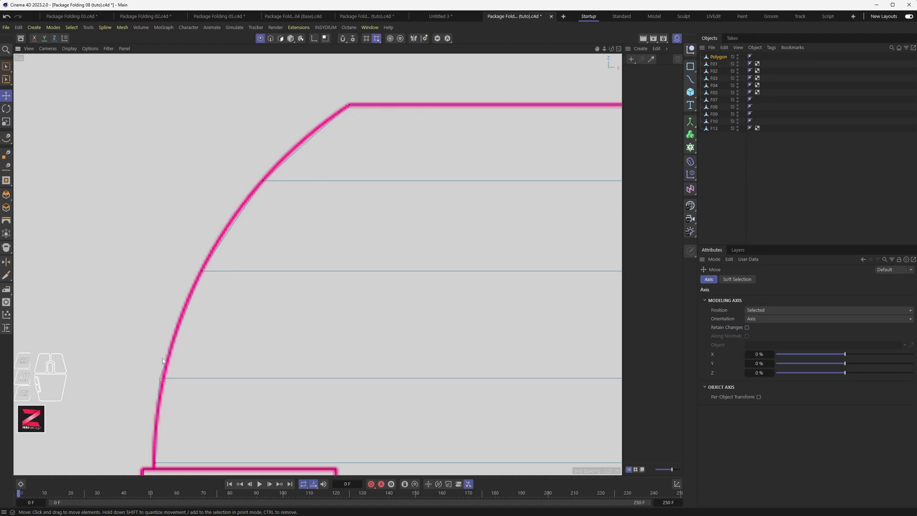
{"action": "left_click_drag", "start_coordinate": [149, 372], "coordinate": [169, 384]}
{"action": "left_click", "coordinate": [160, 379]}
{"action": "left_click", "coordinate": [6, 67]}
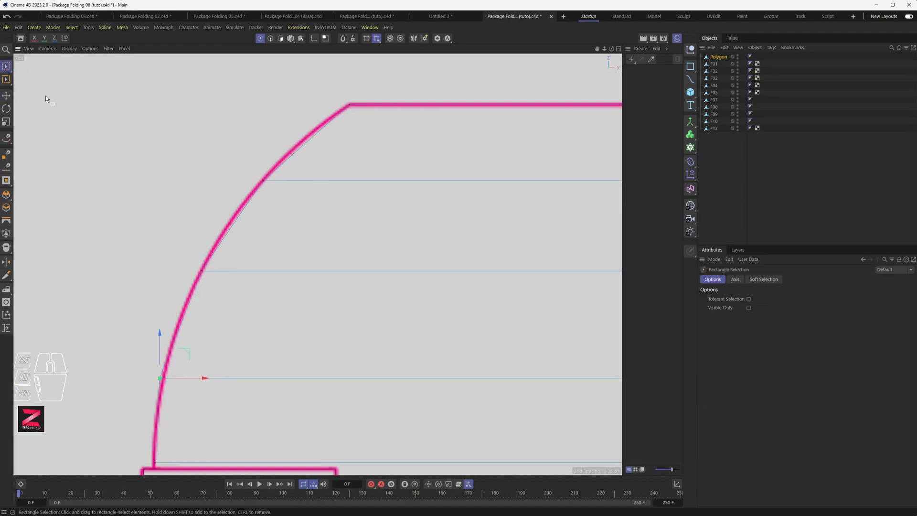
{"action": "left_click_drag", "start_coordinate": [6, 66], "coordinate": [34, 78]}
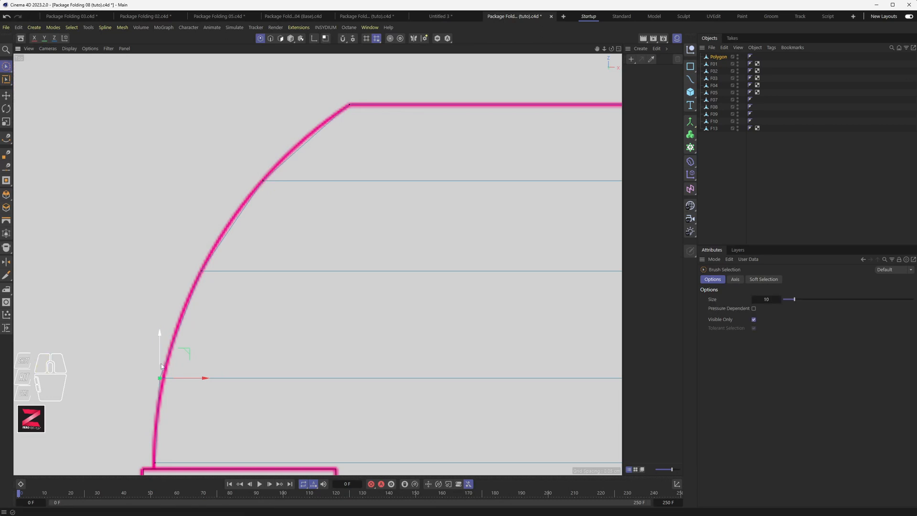
{"action": "left_click_drag", "start_coordinate": [181, 378], "coordinate": [186, 382]}
Step: Shift the three right-side end points of F12's inner edges along X onto the dieline curve
{"action": "scroll", "coordinate": [298, 355], "scroll_direction": "down", "scroll_amount": 6}
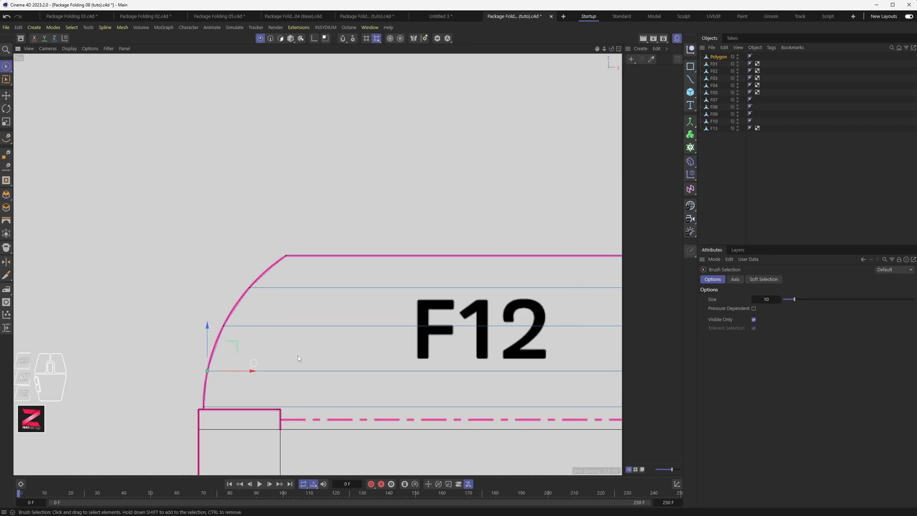
{"action": "middle_click_drag", "start_coordinate": [572, 312], "coordinate": [354, 270], "text": "alt"}
{"action": "scroll", "coordinate": [478, 231], "scroll_direction": "up", "scroll_amount": 6, "text": "alt"}
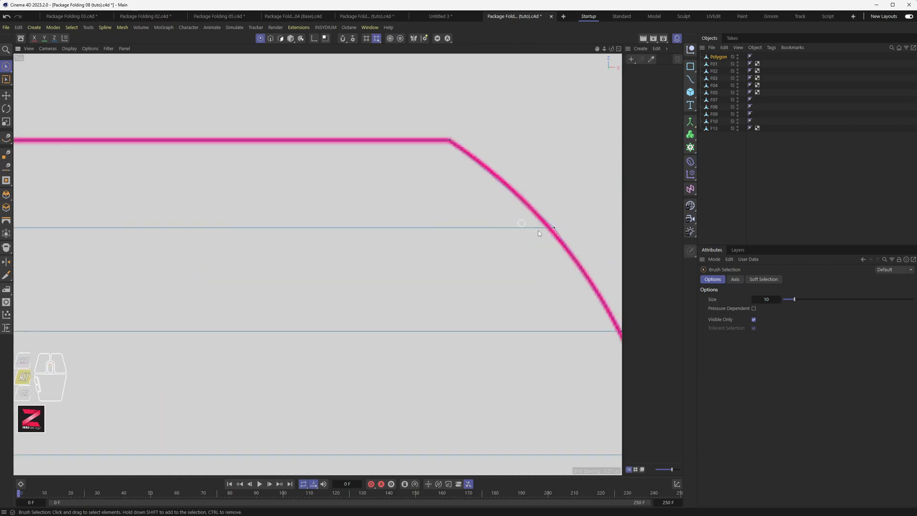
{"action": "middle_click_drag", "start_coordinate": [543, 228], "coordinate": [380, 195], "text": "alt"}
{"action": "left_click", "coordinate": [388, 194]}
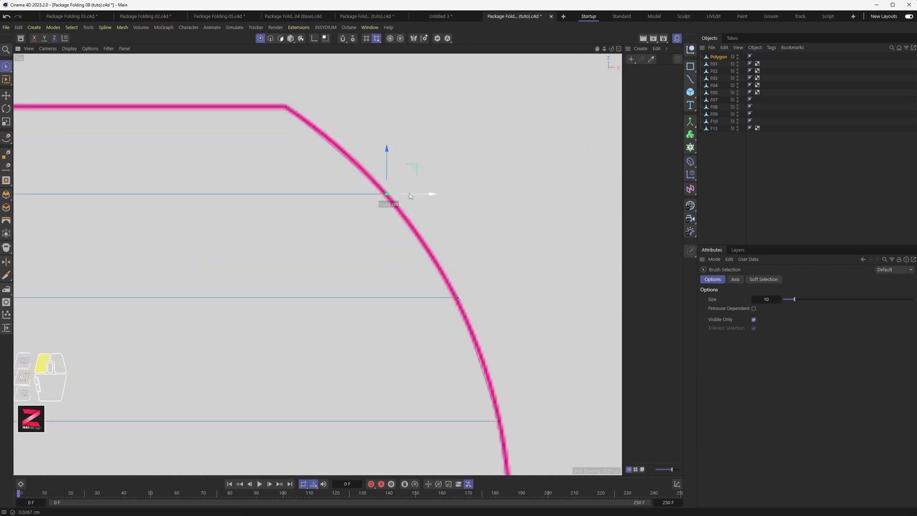
{"action": "left_click", "coordinate": [457, 298]}
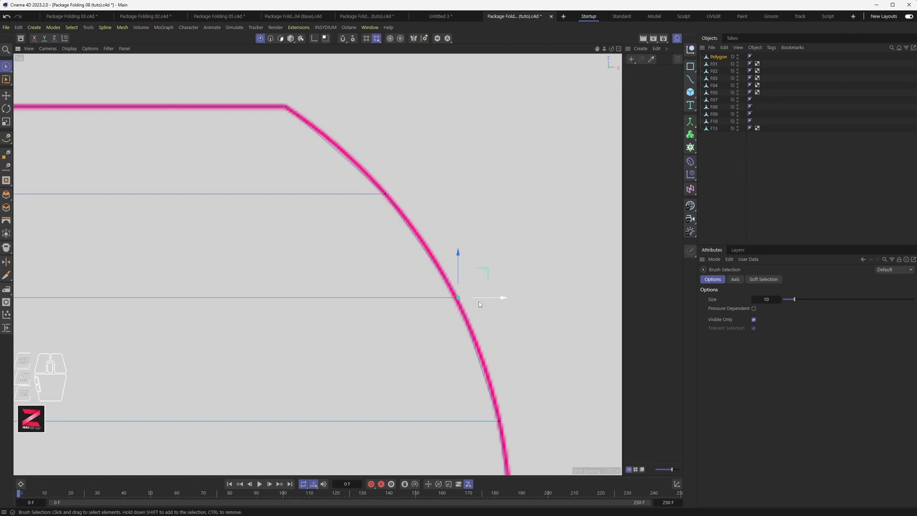
{"action": "middle_click_drag", "start_coordinate": [480, 386], "coordinate": [377, 213], "text": "alt"}
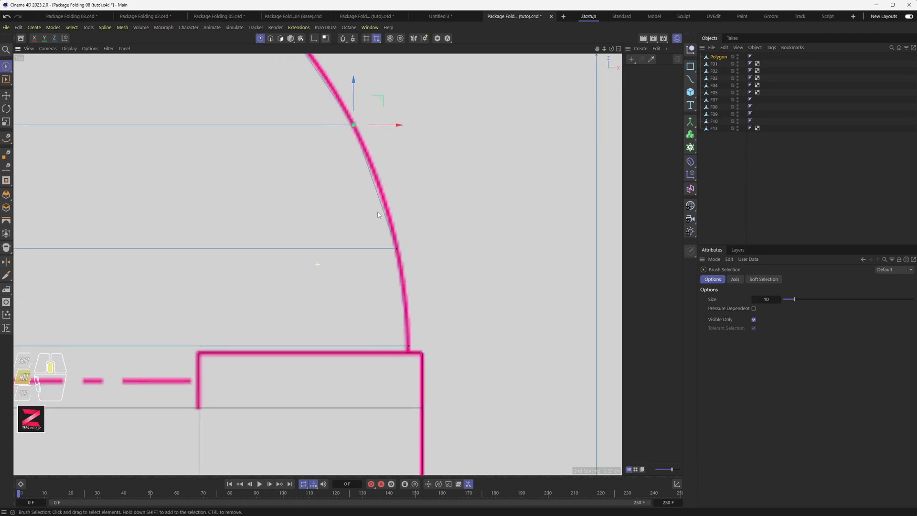
{"action": "left_click", "coordinate": [397, 251]}
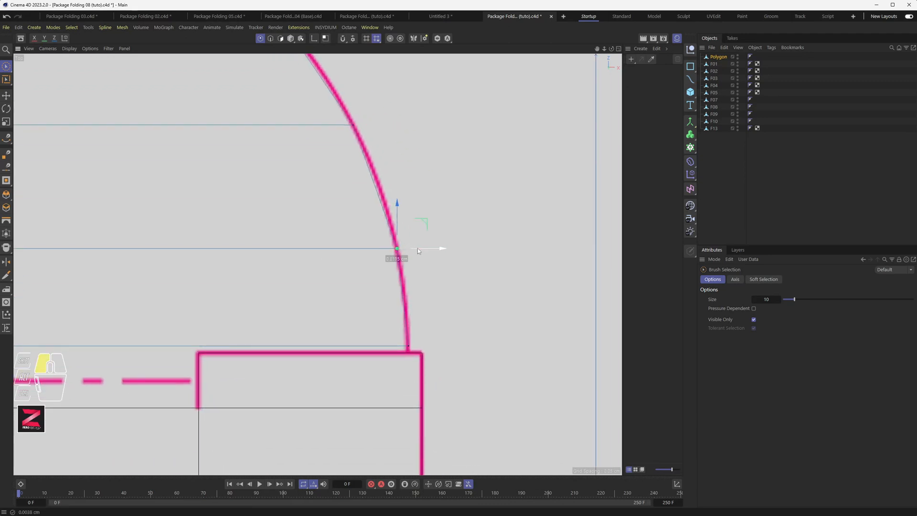
{"action": "scroll", "coordinate": [347, 254], "scroll_direction": "down", "scroll_amount": 1}
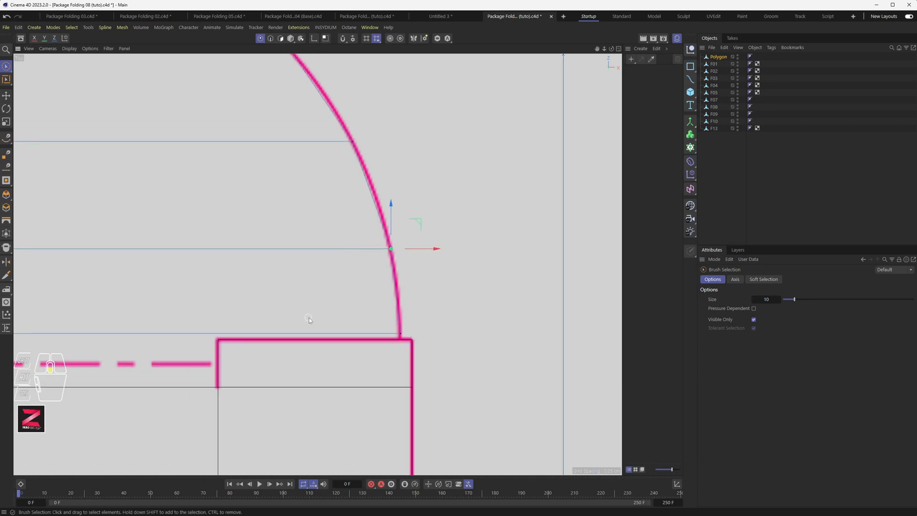
Step: Select both end points of F12's base edge and move them down along Z onto the dieline's flap base
{"action": "scroll", "coordinate": [308, 320], "scroll_direction": "down", "scroll_amount": 2}
{"action": "left_click", "coordinate": [384, 332]}
{"action": "middle_click_drag", "start_coordinate": [153, 328], "coordinate": [534, 280], "text": "alt"}
{"action": "scroll", "coordinate": [356, 290], "scroll_direction": "down", "scroll_amount": 4, "text": "alt"}
{"action": "middle_click_drag", "start_coordinate": [200, 271], "coordinate": [233, 271], "text": "alt"}
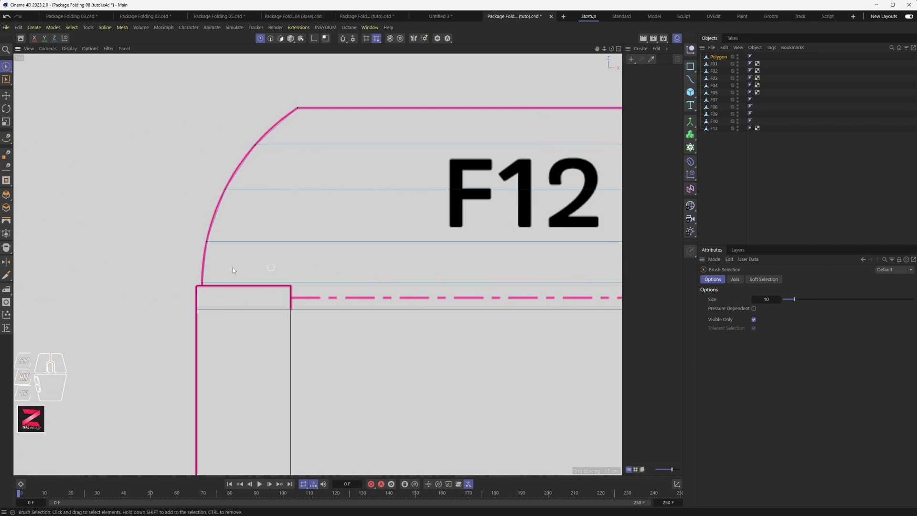
{"action": "left_click", "coordinate": [206, 283], "text": "shift"}
{"action": "middle_click_drag", "start_coordinate": [483, 283], "coordinate": [463, 253], "text": "alt"}
{"action": "scroll", "coordinate": [462, 249], "scroll_direction": "up", "scroll_amount": 3, "text": "alt"}
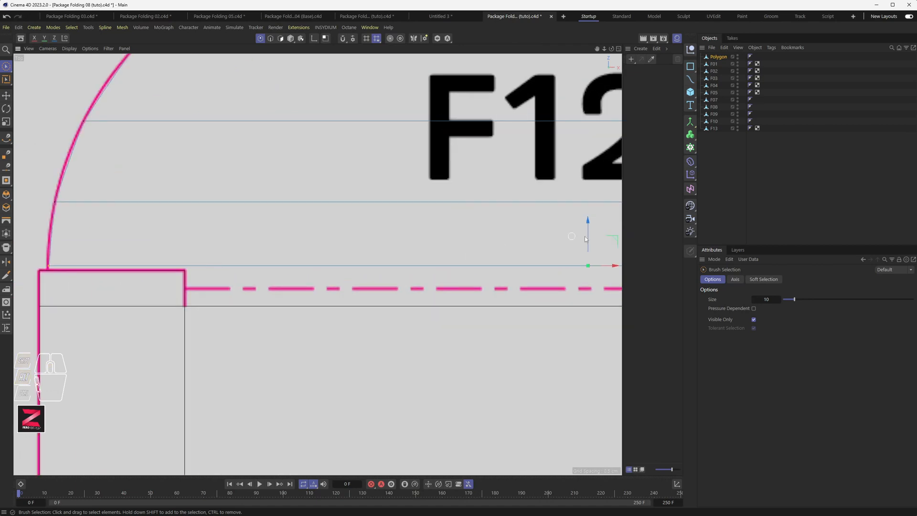
{"action": "left_click_drag", "start_coordinate": [588, 236], "coordinate": [589, 241]}
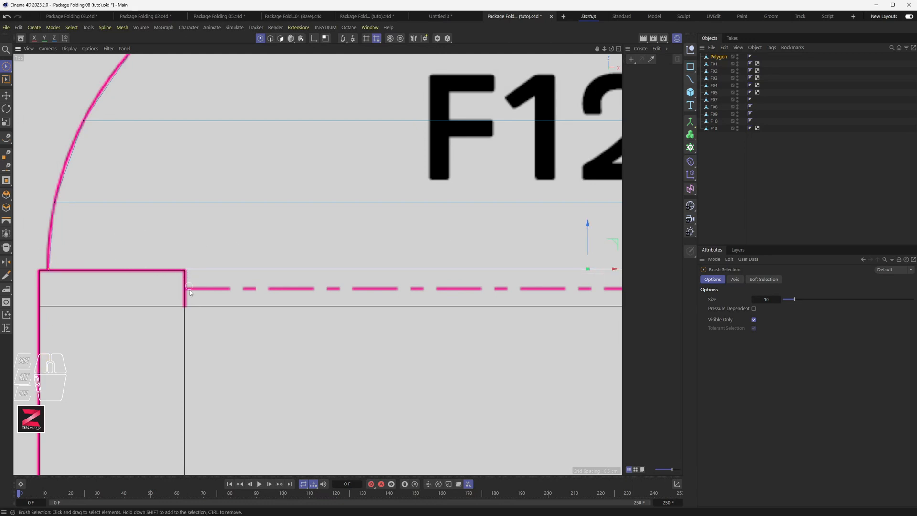
Step: Select all five horizontal edges of the F12 polygon and hide the Top viewport's background picture
{"action": "scroll", "coordinate": [200, 253], "scroll_direction": "down", "scroll_amount": 3, "text": "alt"}
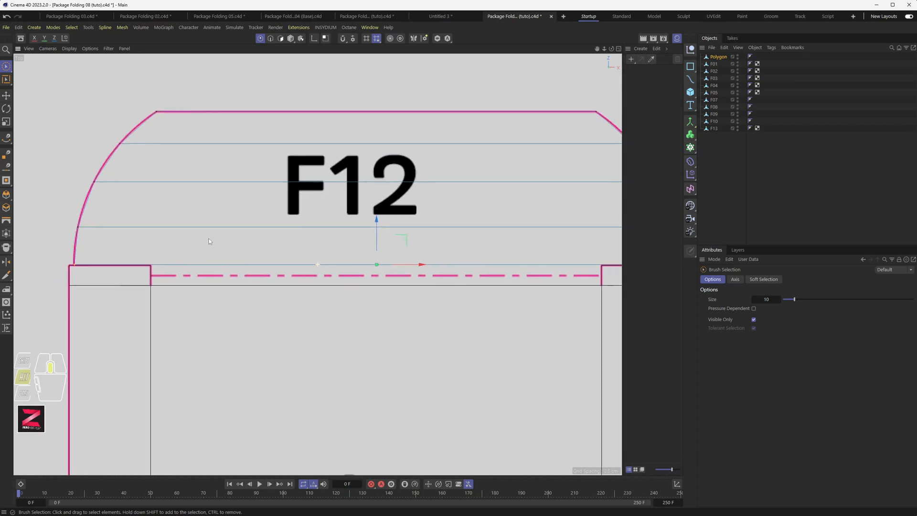
{"action": "middle_click_drag", "start_coordinate": [209, 242], "coordinate": [204, 240], "text": "alt"}
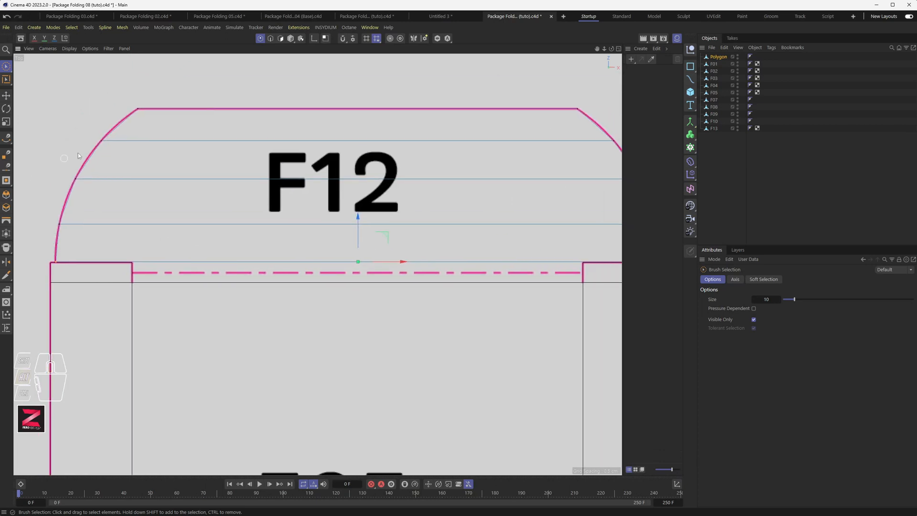
{"action": "left_click", "coordinate": [270, 38]}
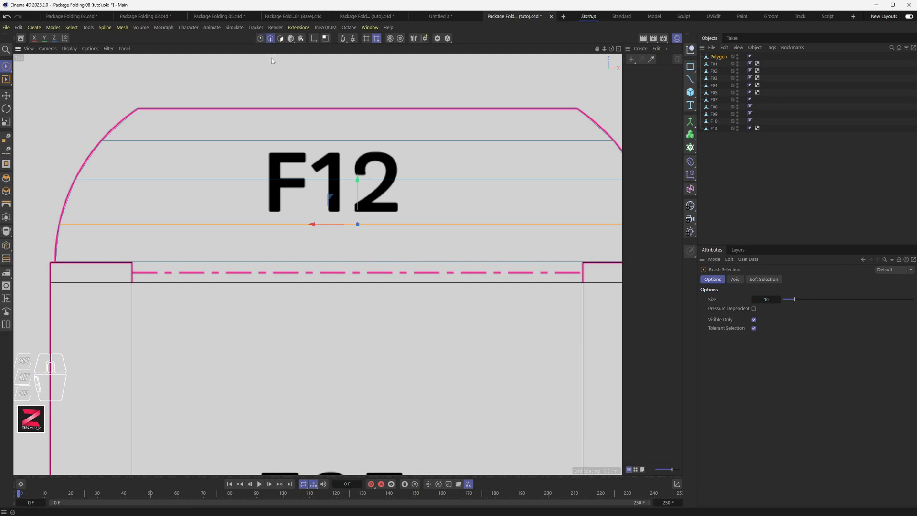
{"action": "left_click_drag", "start_coordinate": [333, 91], "coordinate": [323, 281]}
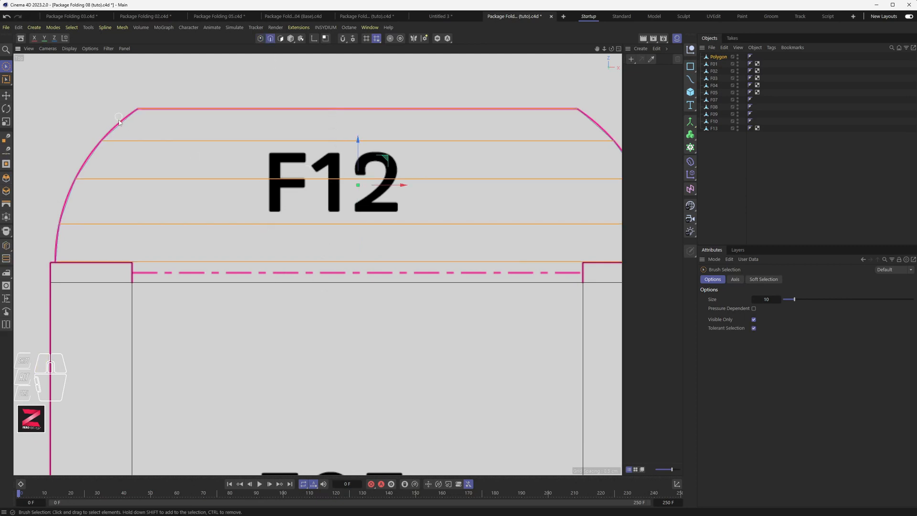
{"action": "key", "text": "shift+v"}
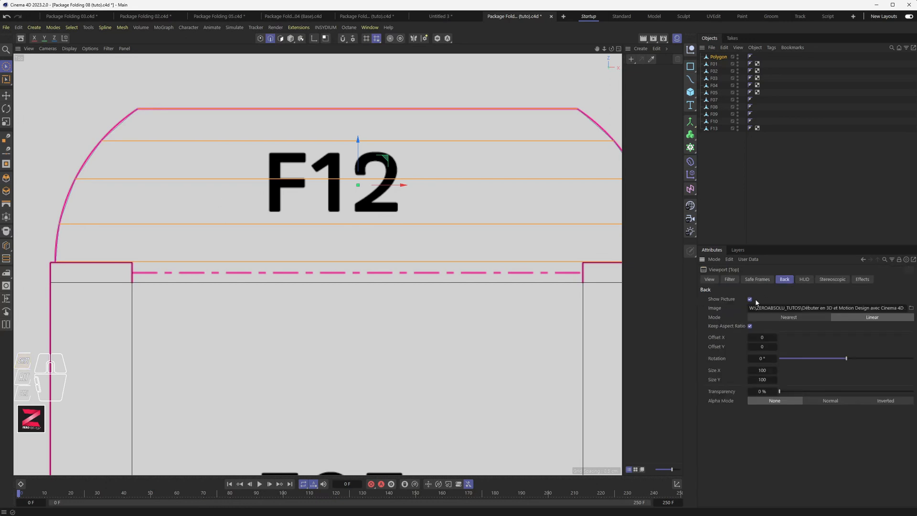
{"action": "left_click", "coordinate": [750, 299]}
{"action": "scroll", "coordinate": [304, 231], "scroll_direction": "down", "scroll_amount": 1, "text": "alt"}
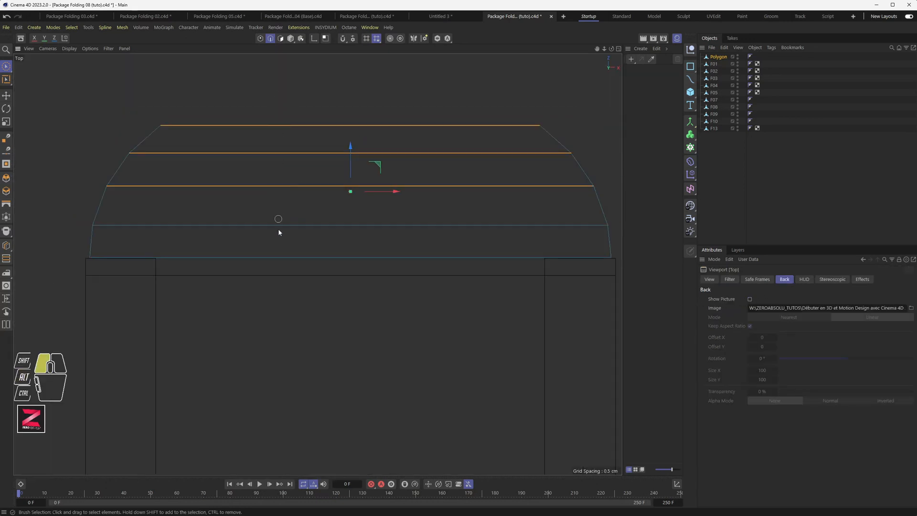
Step: Apply an Edge Cut to the selected F12 edges with subdivision 2 and scale 224%
{"action": "left_click", "coordinate": [5, 260]}
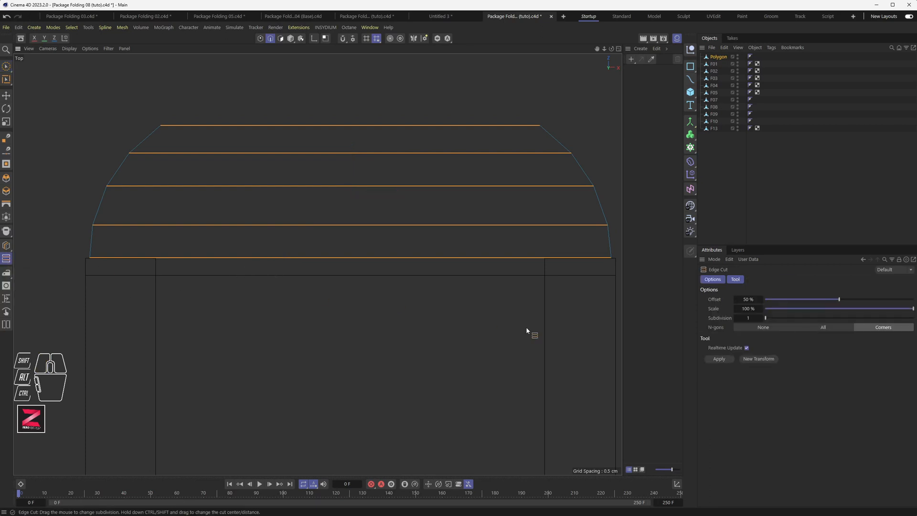
{"action": "left_click", "coordinate": [716, 360]}
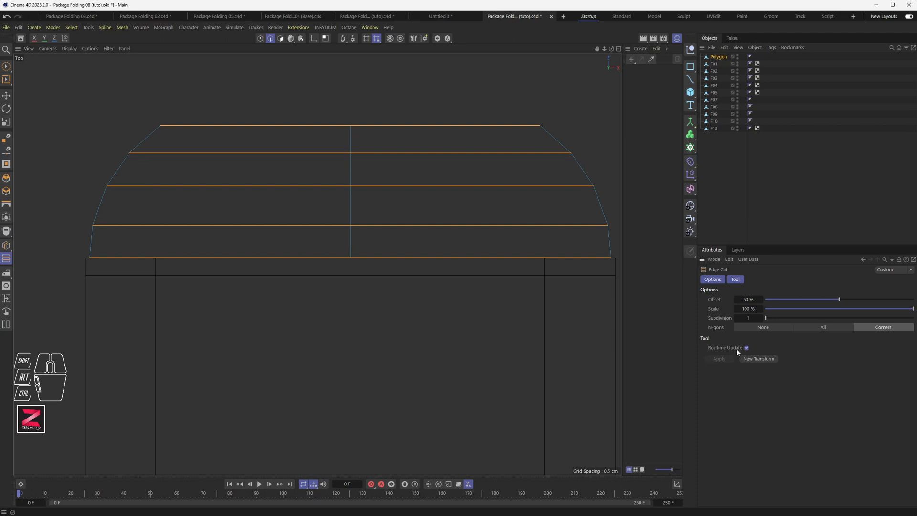
{"action": "left_click_drag", "start_coordinate": [775, 320], "coordinate": [803, 309]}
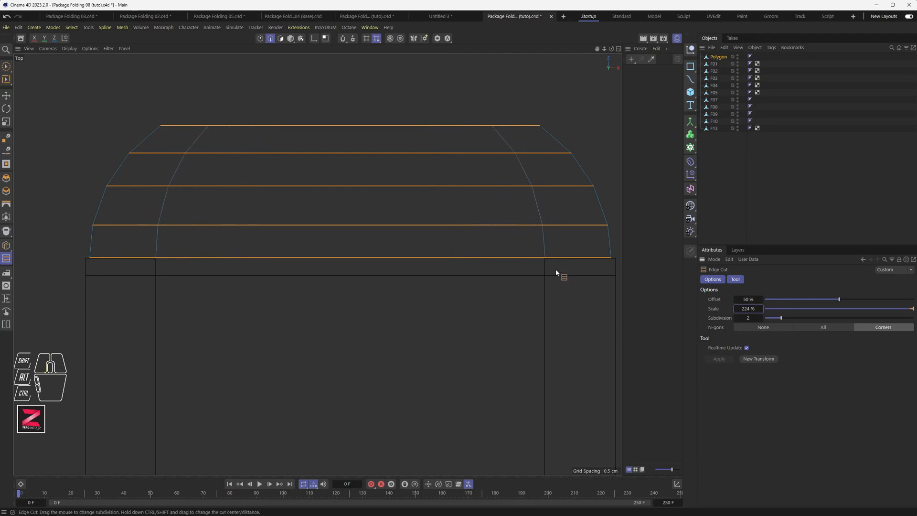
Step: Set the Edge Cut scale to 223% to align both cuts with the vertical edges of the panel below
{"action": "scroll", "coordinate": [153, 263], "scroll_direction": "up", "scroll_amount": 5}
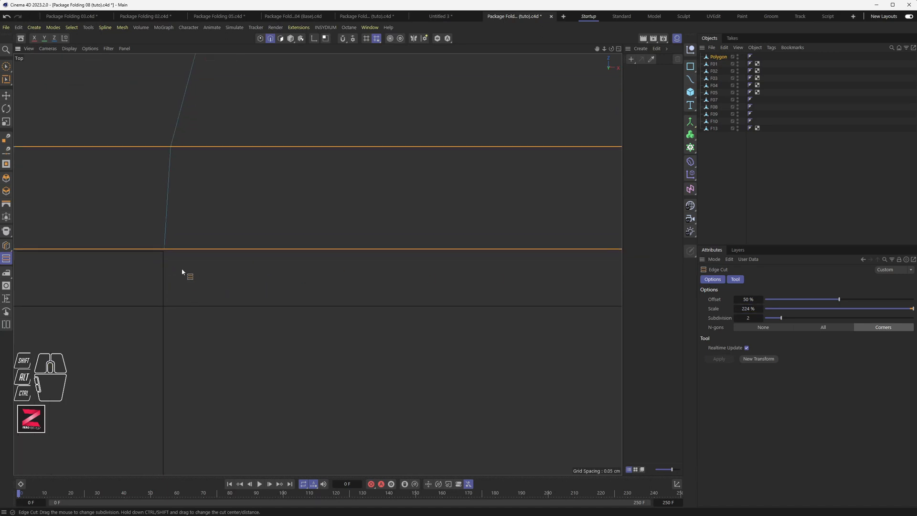
{"action": "scroll", "coordinate": [243, 276], "scroll_direction": "down", "scroll_amount": 5}
{"action": "middle_click_drag", "start_coordinate": [525, 286], "coordinate": [246, 287], "text": "alt"}
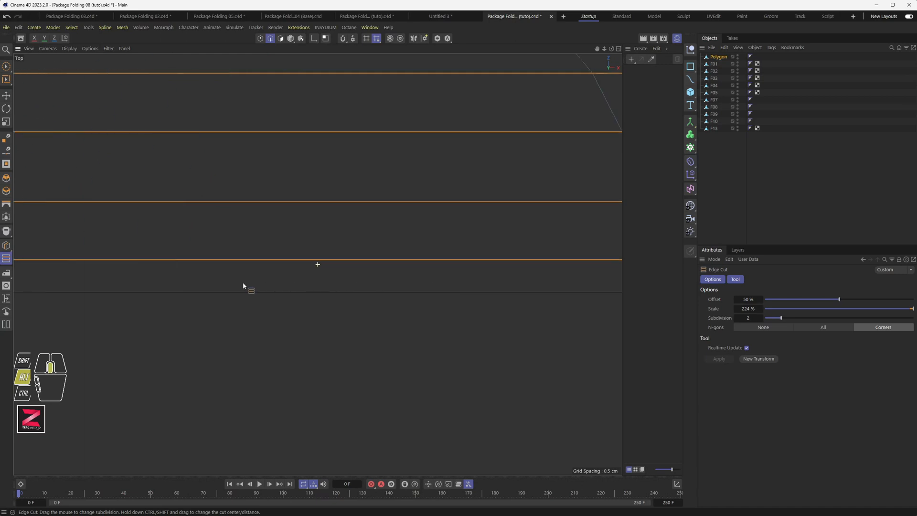
{"action": "scroll", "coordinate": [521, 263], "scroll_direction": "up", "scroll_amount": 5}
{"action": "scroll", "coordinate": [519, 262], "scroll_direction": "up", "scroll_amount": 2}
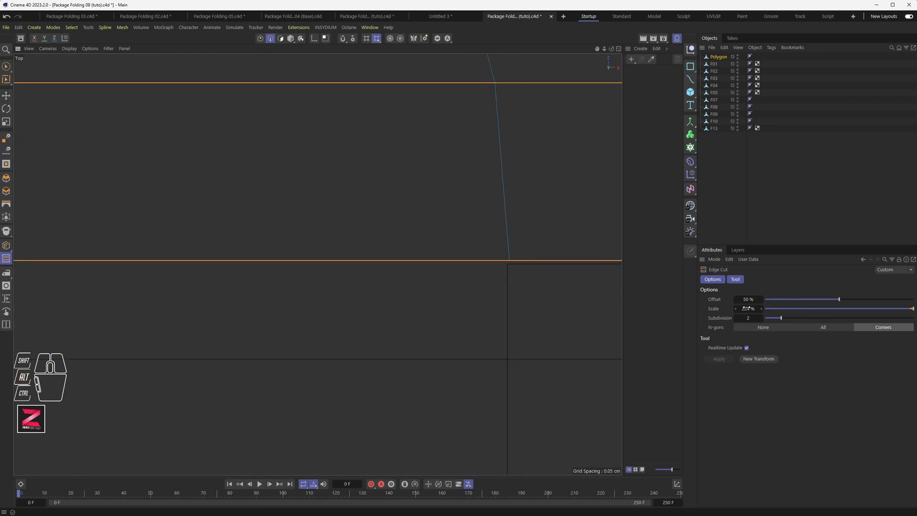
{"action": "left_click_drag", "start_coordinate": [747, 309], "coordinate": [745, 309]}
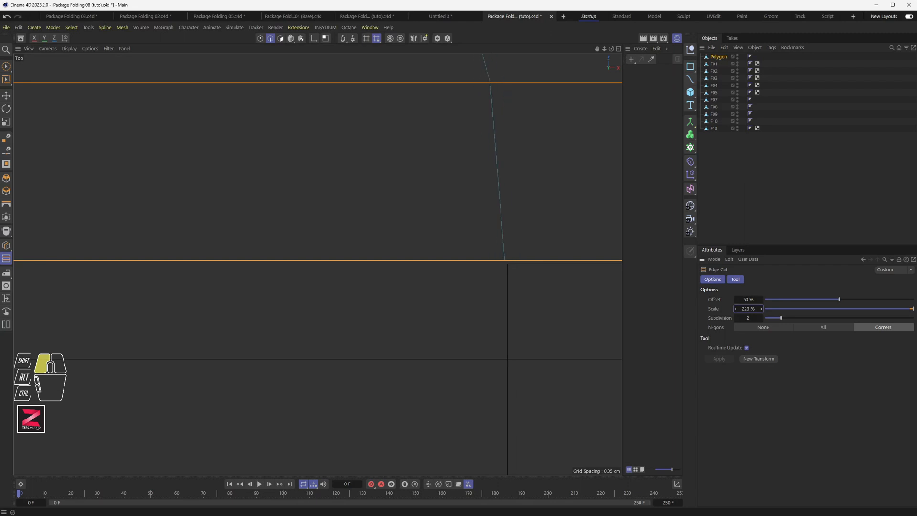
{"action": "scroll", "coordinate": [436, 308], "scroll_direction": "down", "scroll_amount": 6}
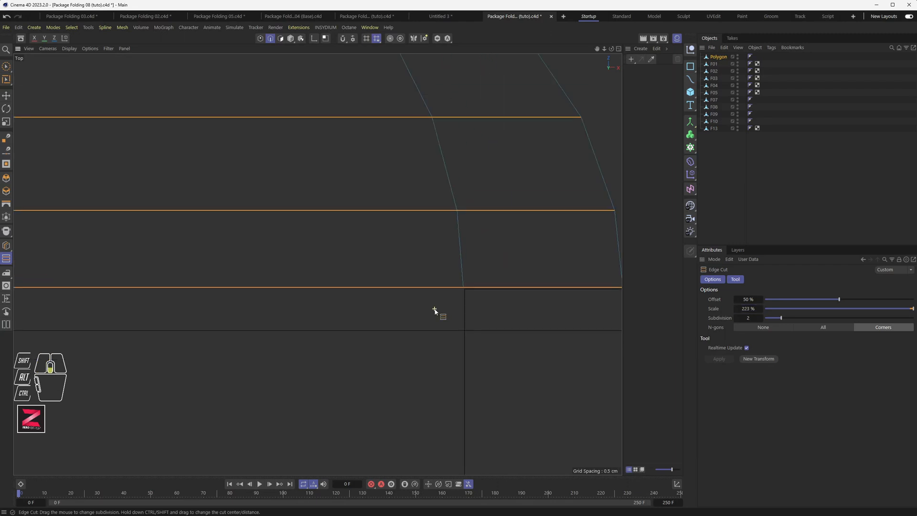
{"action": "middle_click_drag", "start_coordinate": [248, 316], "coordinate": [519, 312], "text": "alt"}
{"action": "middle_click_drag", "start_coordinate": [281, 316], "coordinate": [351, 328], "text": "alt"}
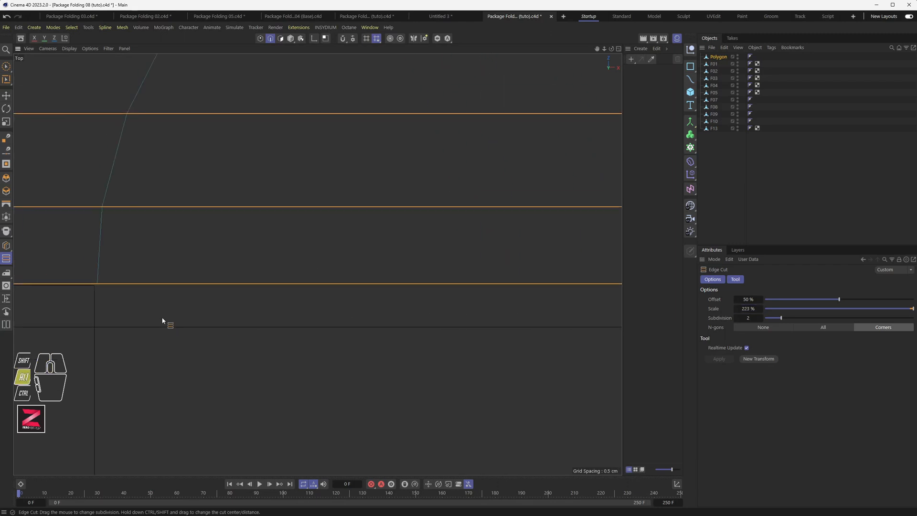
{"action": "scroll", "coordinate": [96, 287], "scroll_direction": "up", "scroll_amount": 6}
{"action": "scroll", "coordinate": [286, 316], "scroll_direction": "down", "scroll_amount": 6}
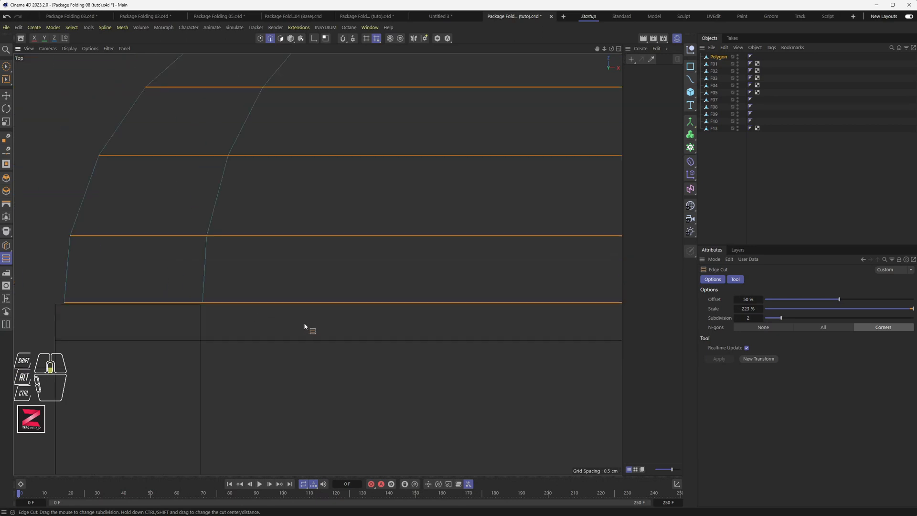
{"action": "middle_click_drag", "start_coordinate": [307, 323], "coordinate": [317, 217], "text": "alt"}
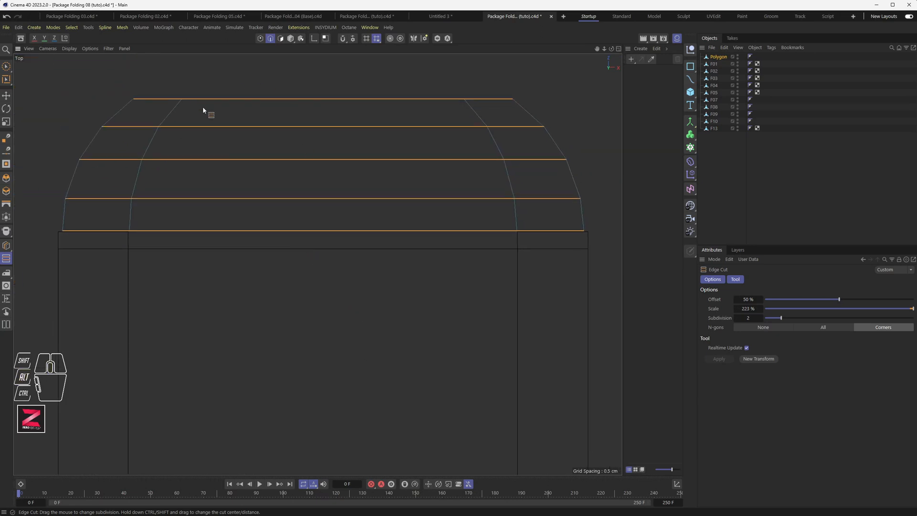
Step: Show the Top viewport's background picture and extrude F12's base edge down along its axis to the dashed fold line
{"action": "key", "text": "shift+v"}
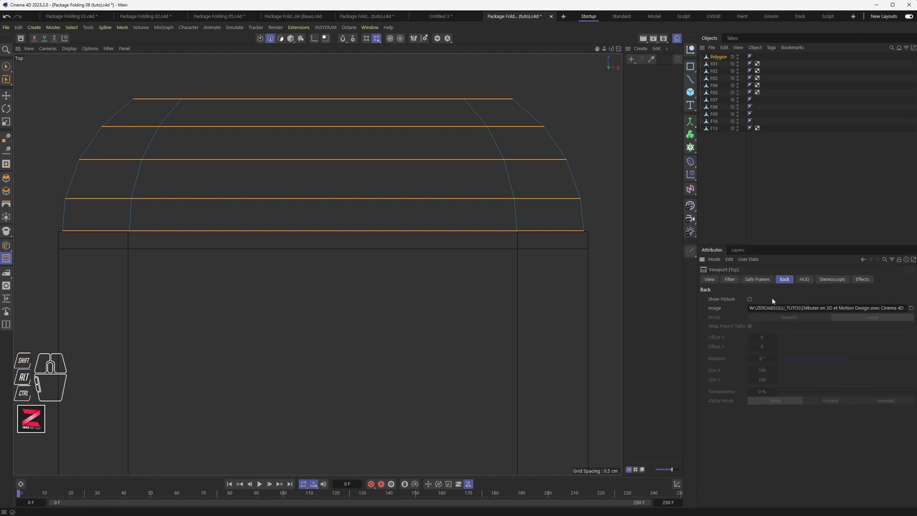
{"action": "left_click", "coordinate": [750, 299]}
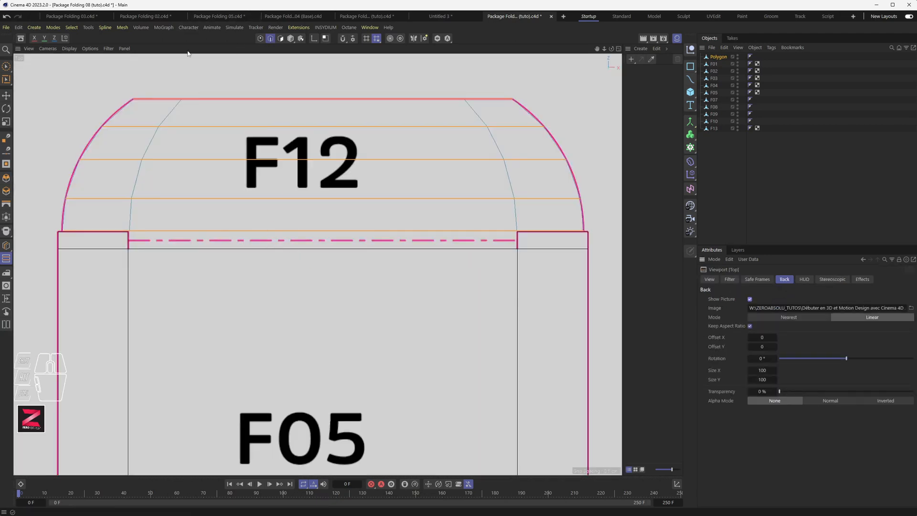
{"action": "left_click", "coordinate": [6, 67]}
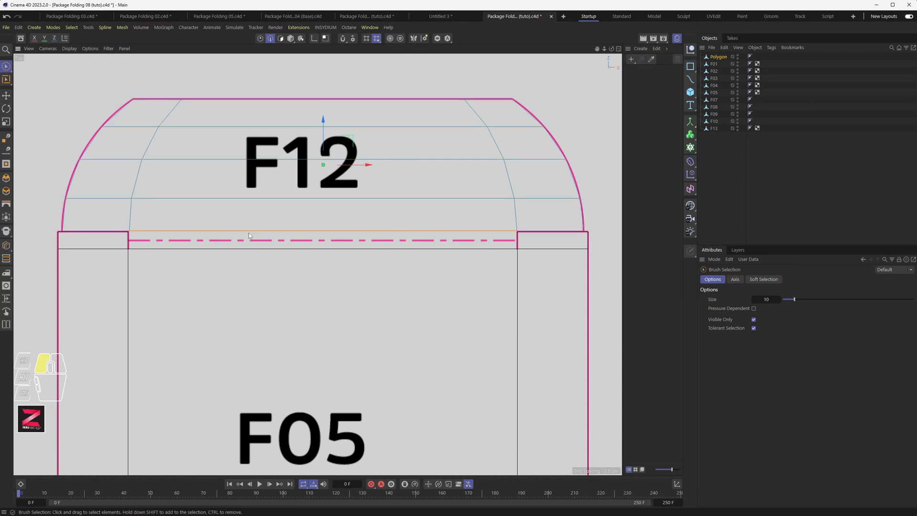
{"action": "left_click", "coordinate": [249, 232]}
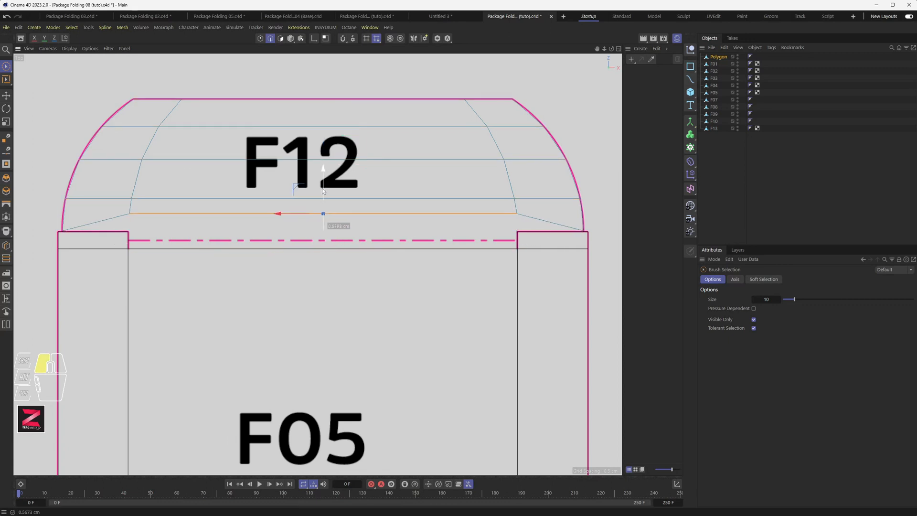
{"action": "left_click_drag", "start_coordinate": [323, 205], "coordinate": [325, 214]}
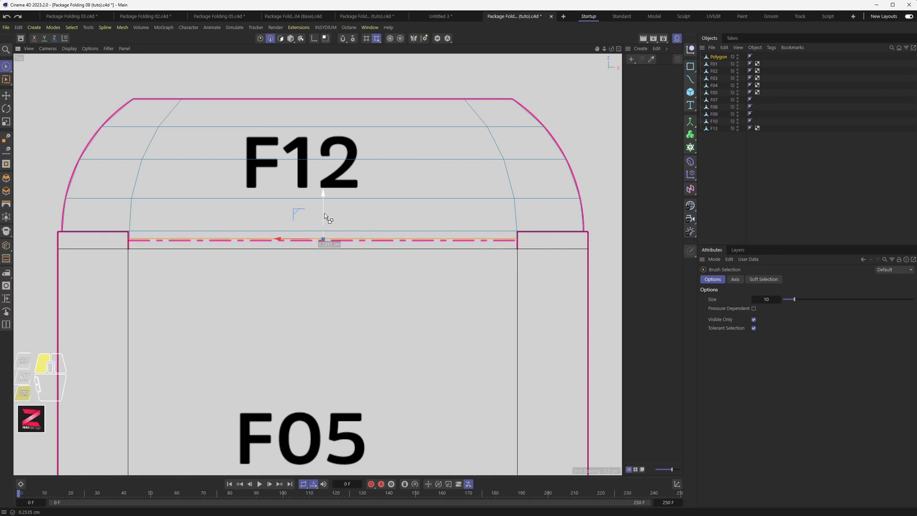
{"action": "left_click_drag", "start_coordinate": [324, 214], "coordinate": [325, 214]}
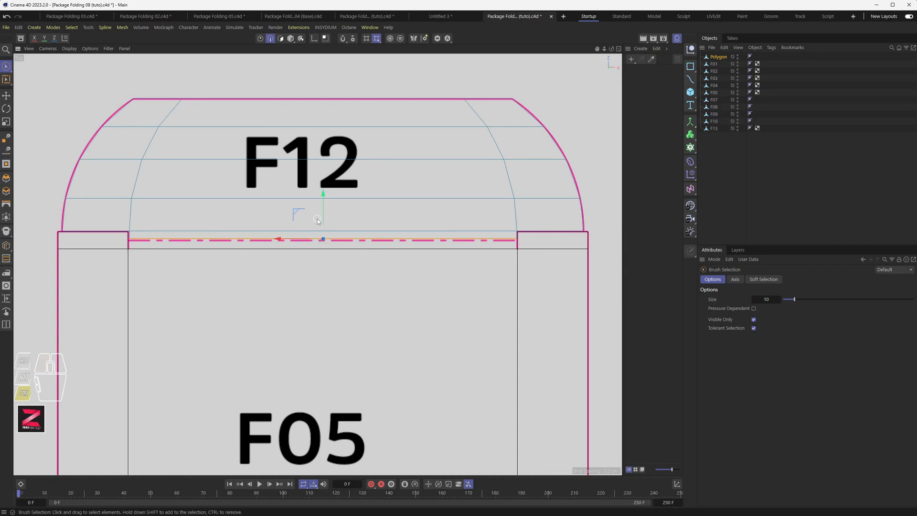
Step: Extrude the middle top edge of F05 upward to the dashed fold line below F12
{"action": "left_click", "coordinate": [713, 93]}
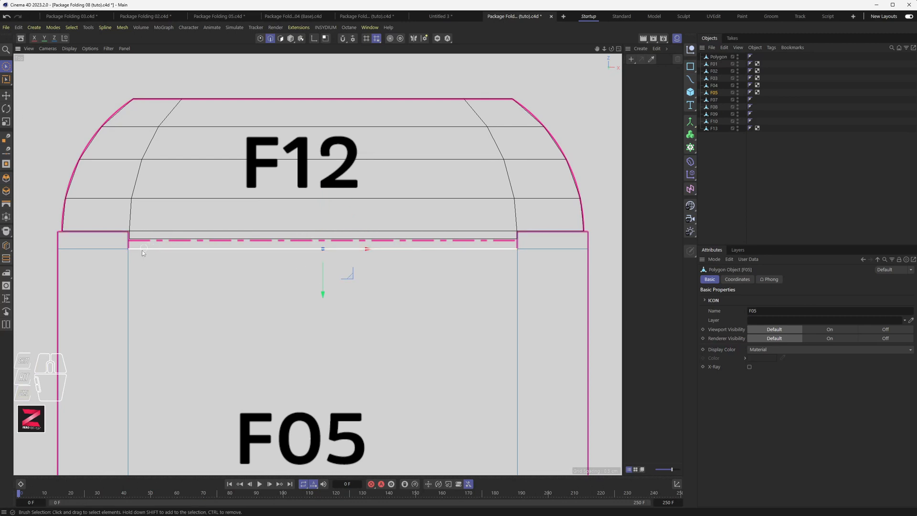
{"action": "scroll", "coordinate": [142, 251], "scroll_direction": "up", "scroll_amount": 3}
{"action": "scroll", "coordinate": [143, 250], "scroll_direction": "down", "scroll_amount": 3}
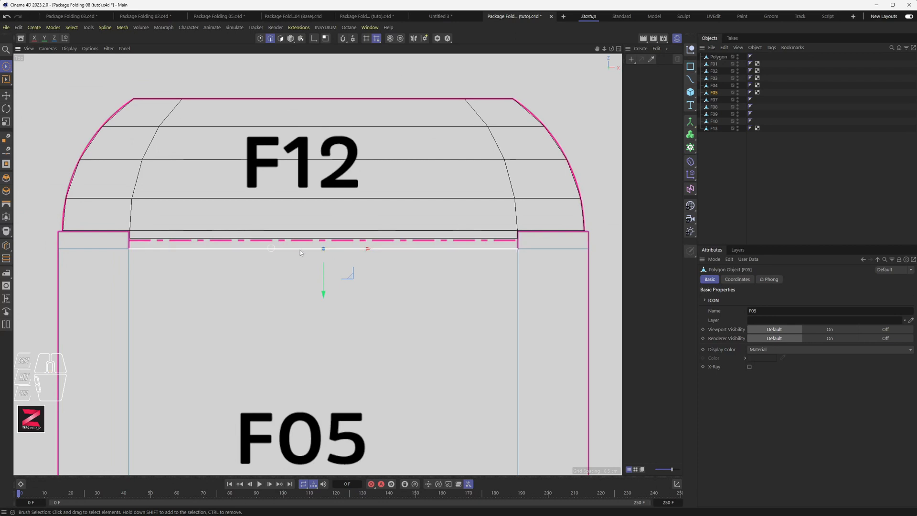
{"action": "left_click_drag", "start_coordinate": [325, 277], "coordinate": [325, 270]}
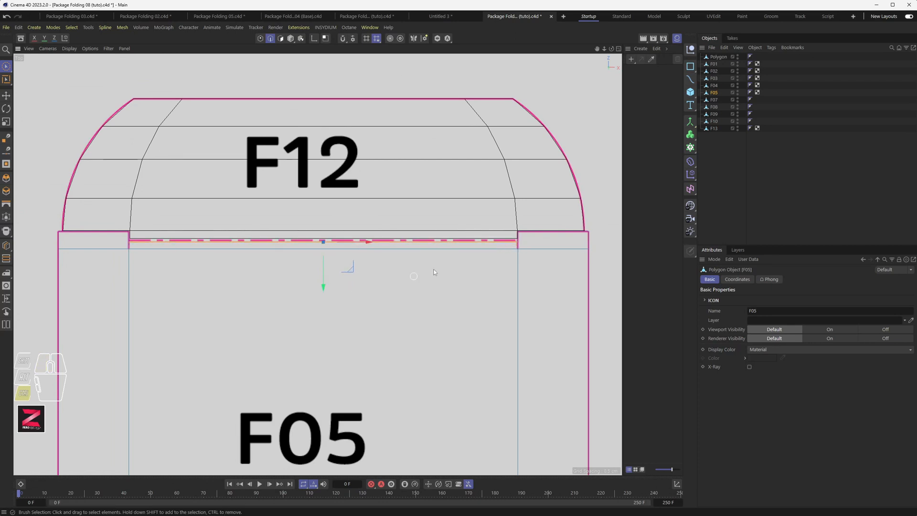
Step: Hide the background picture and shift the left corner point of F05's new top strip slightly inward along X
{"action": "key", "text": "shift+v"}
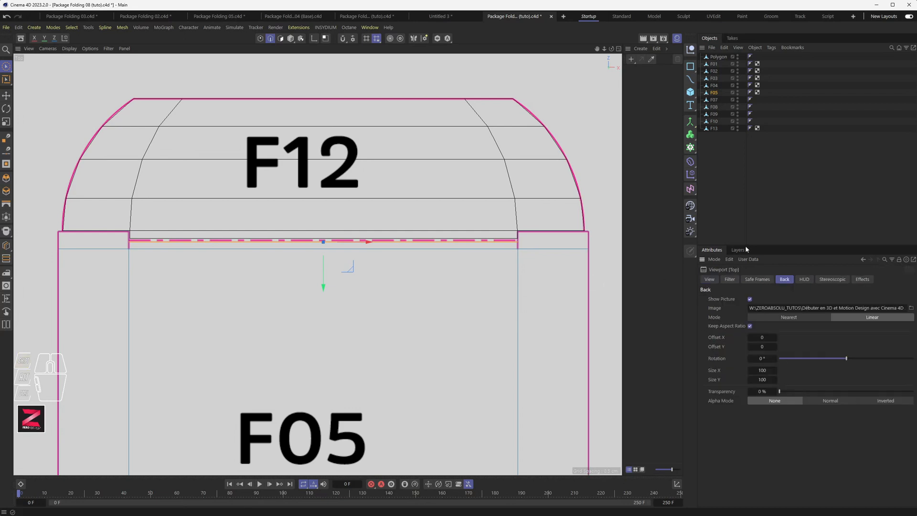
{"action": "left_click", "coordinate": [750, 299]}
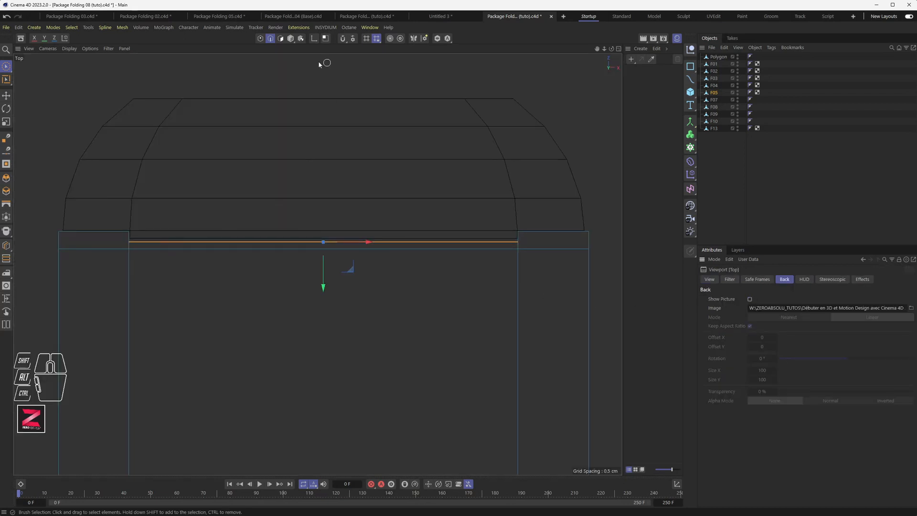
{"action": "left_click", "coordinate": [281, 38]}
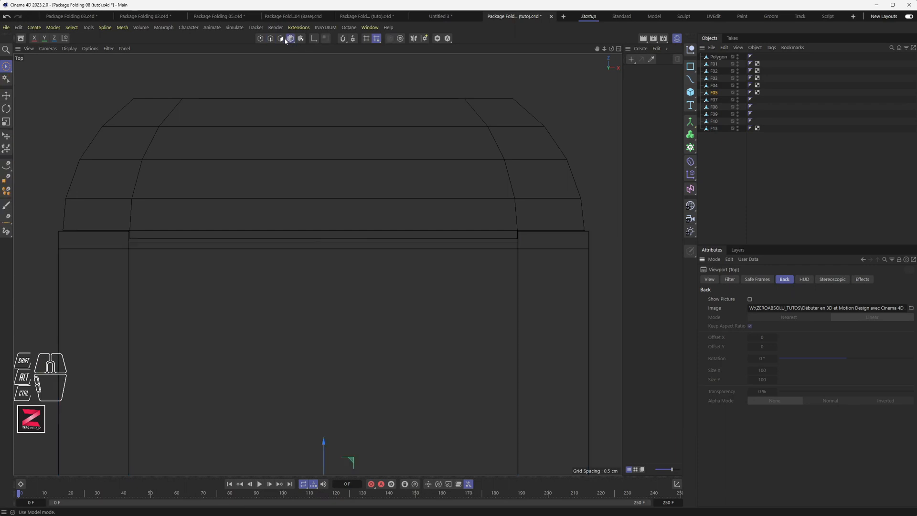
{"action": "left_click", "coordinate": [182, 245]}
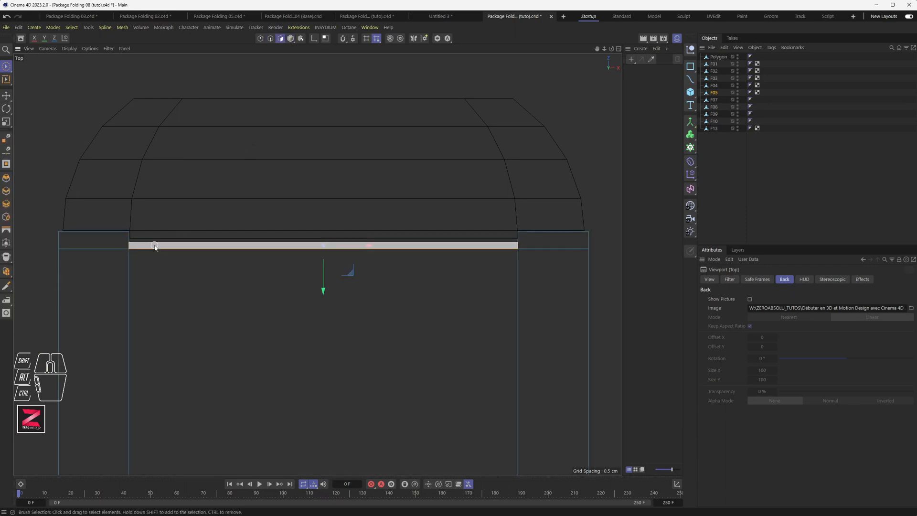
{"action": "left_click", "coordinate": [6, 66]}
{"action": "left_click", "coordinate": [260, 39]}
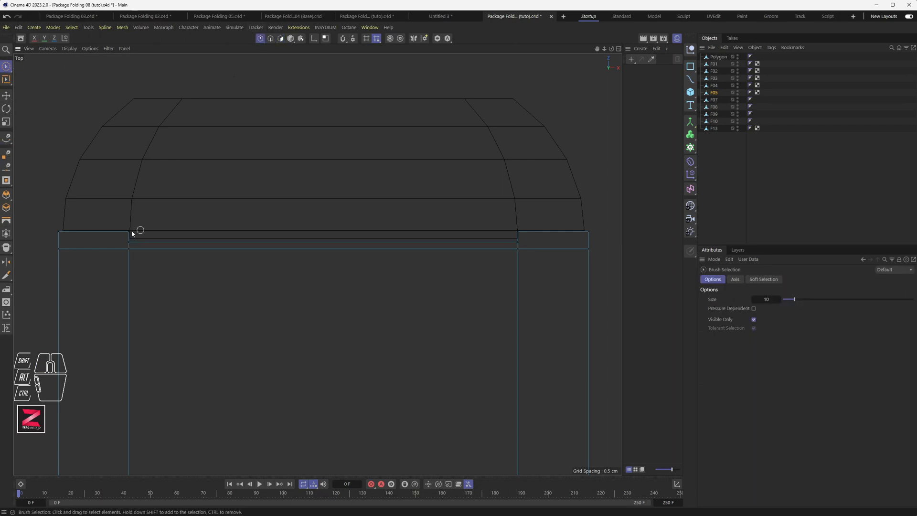
{"action": "left_click", "coordinate": [130, 240]}
{"action": "scroll", "coordinate": [127, 243], "scroll_direction": "up", "scroll_amount": 5}
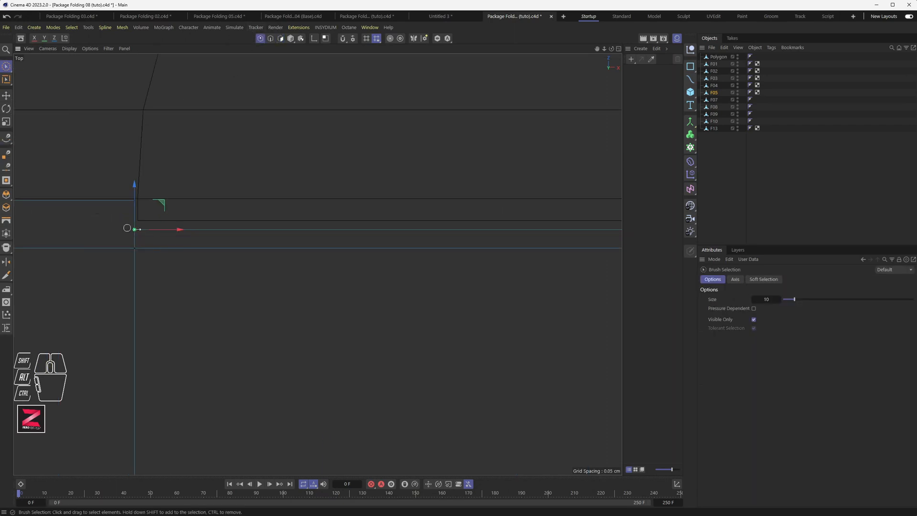
{"action": "left_click_drag", "start_coordinate": [169, 234], "coordinate": [169, 232]}
Step: Shift the right corner point of F05's new top strip slightly inward along X
{"action": "scroll", "coordinate": [219, 301], "scroll_direction": "down", "scroll_amount": 11}
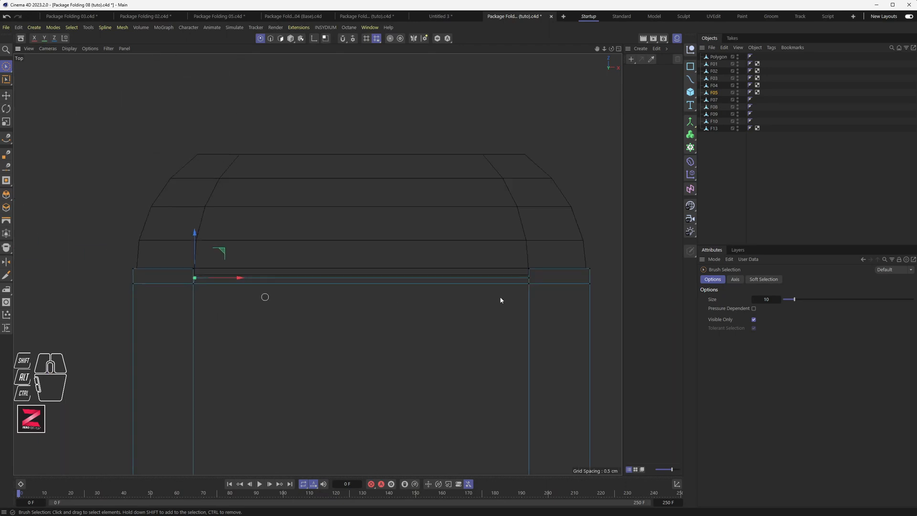
{"action": "middle_click_drag", "start_coordinate": [595, 292], "coordinate": [458, 281], "text": "alt"}
{"action": "scroll", "coordinate": [366, 262], "scroll_direction": "up", "scroll_amount": 10}
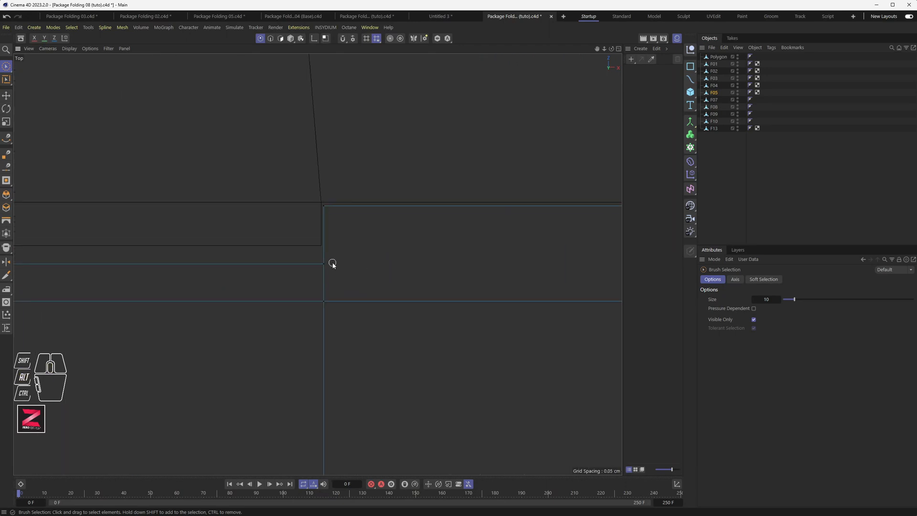
{"action": "left_click", "coordinate": [325, 265]}
{"action": "left_click_drag", "start_coordinate": [339, 265], "coordinate": [337, 265]}
{"action": "scroll", "coordinate": [330, 266], "scroll_direction": "down", "scroll_amount": 9}
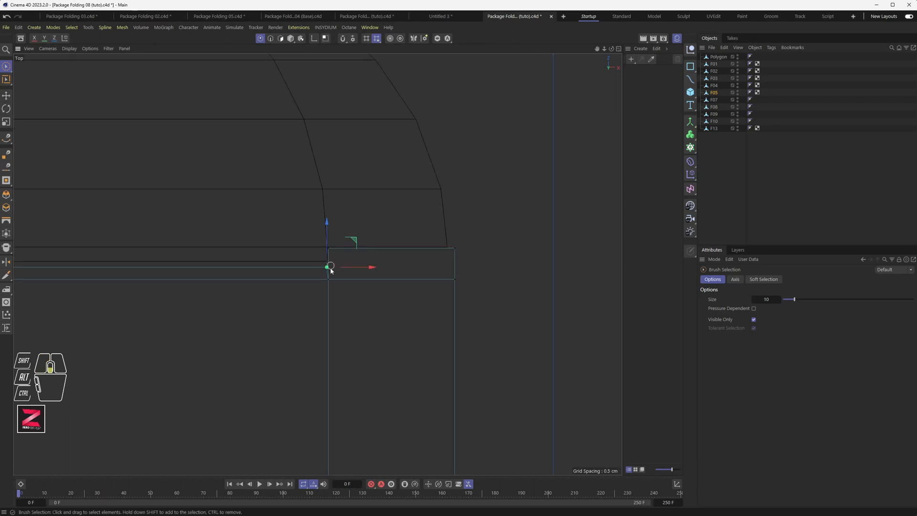
{"action": "middle_click_drag", "start_coordinate": [226, 281], "coordinate": [316, 275], "text": "alt"}
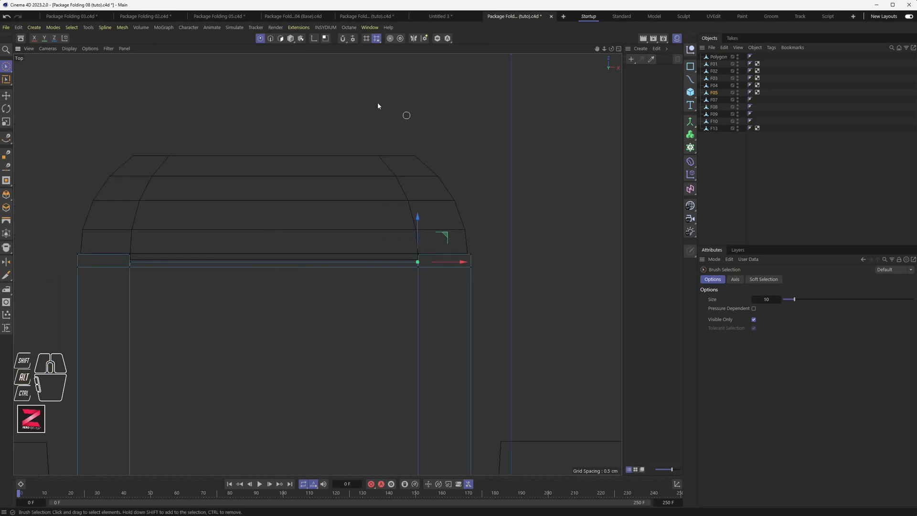
Step: Show the background picture again, place the Polygon object between F10 and F13 in the hierarchy, and rename it F12
{"action": "left_click", "coordinate": [290, 38]}
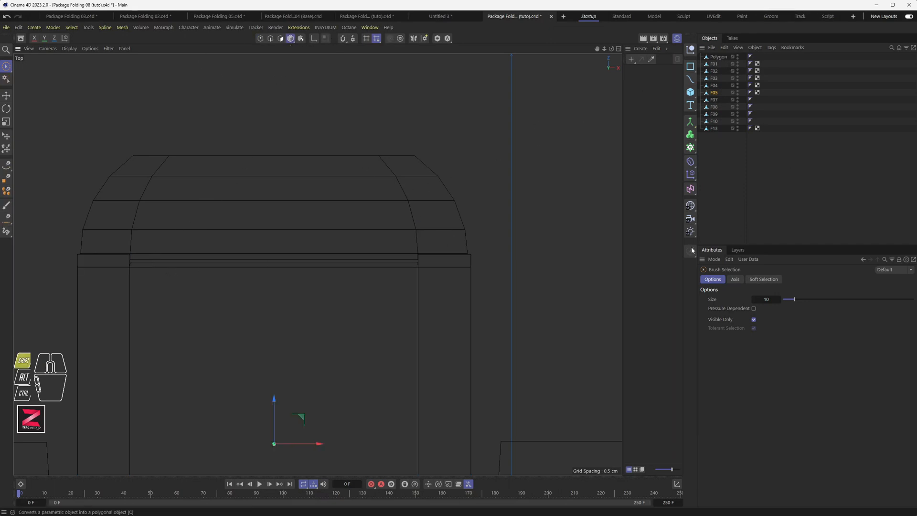
{"action": "key", "text": "shift+v"}
{"action": "left_click", "coordinate": [750, 299]}
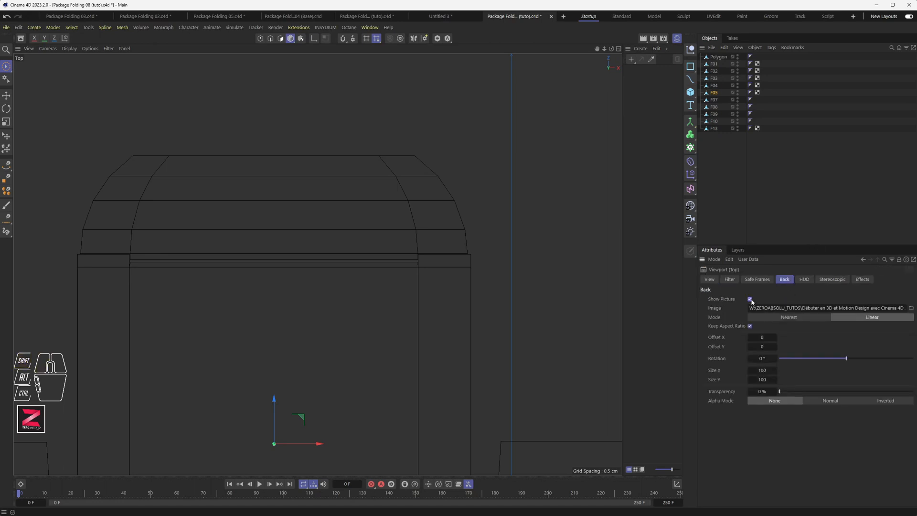
{"action": "left_click_drag", "start_coordinate": [713, 56], "coordinate": [719, 128]}
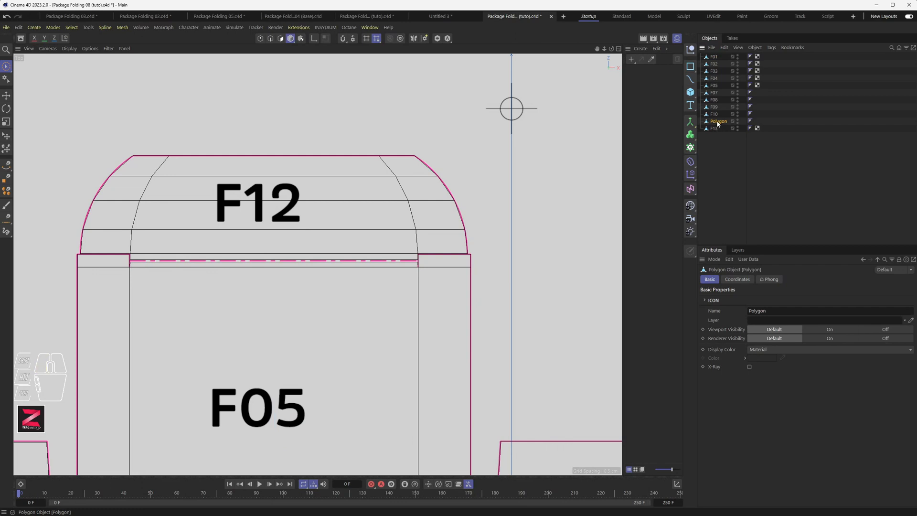
{"action": "double_click", "coordinate": [717, 122]}
{"action": "type", "text": "F12"}
{"action": "key", "text": "Return"}
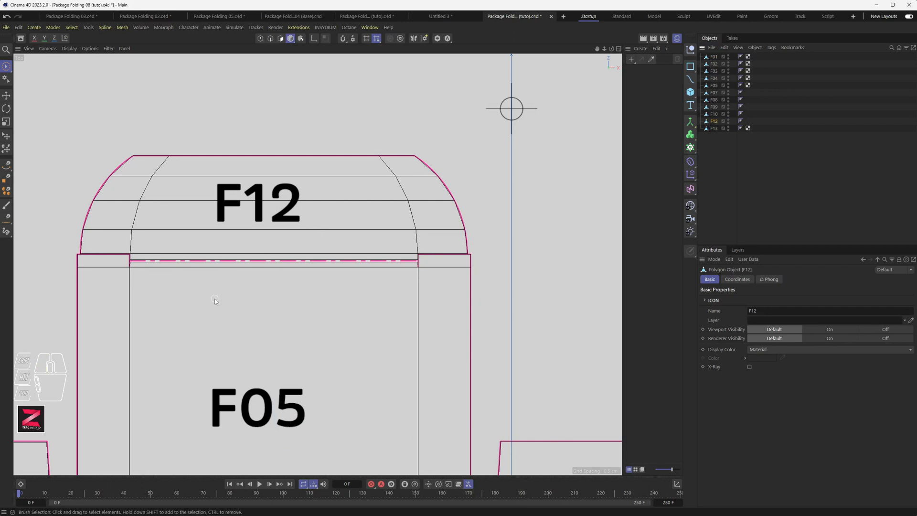
Step: Examine the fold joint between F12 and F05 and the dieline's remaining F06 and F11 flaps
{"action": "scroll", "coordinate": [206, 270], "scroll_direction": "up", "scroll_amount": 5}
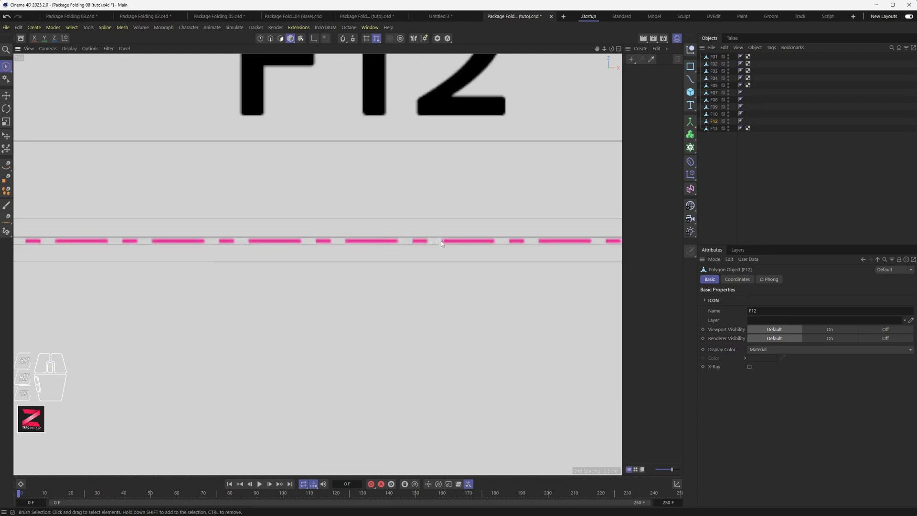
{"action": "scroll", "coordinate": [441, 243], "scroll_direction": "down", "scroll_amount": 4}
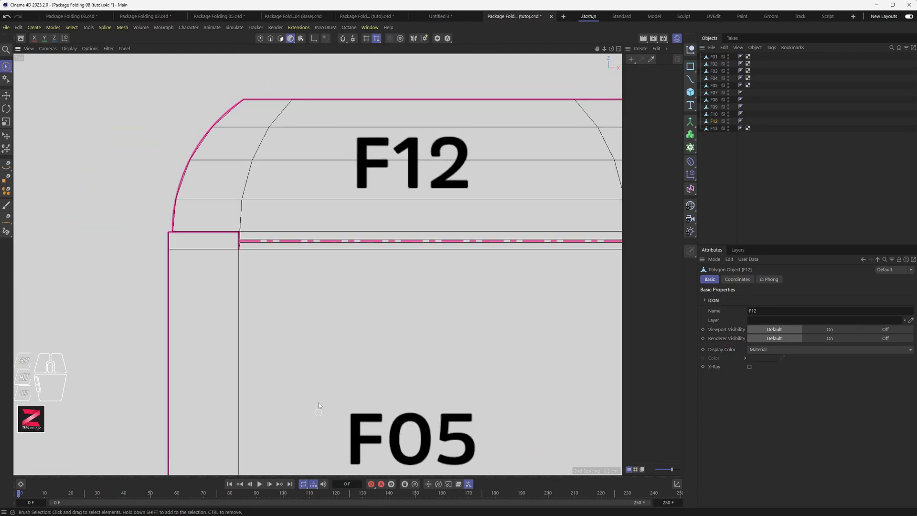
{"action": "scroll", "coordinate": [360, 288], "scroll_direction": "down", "scroll_amount": 4}
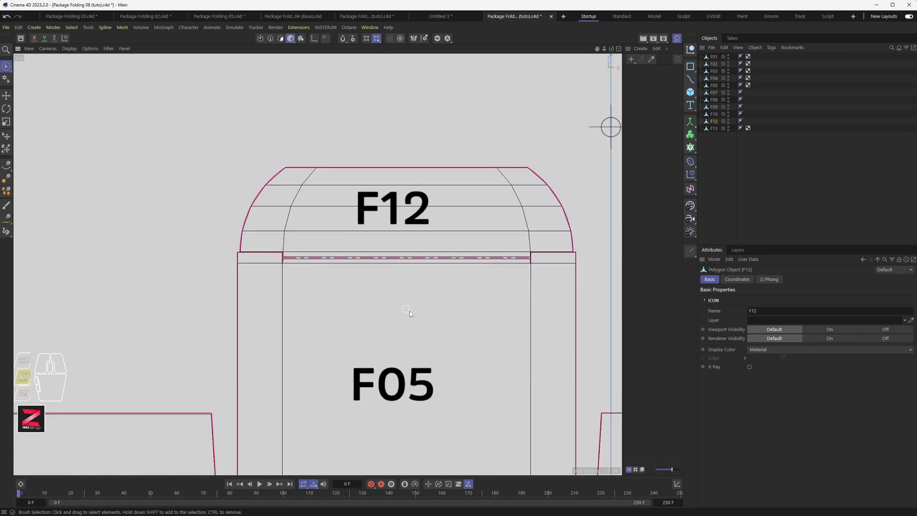
{"action": "middle_click_drag", "start_coordinate": [409, 312], "coordinate": [263, 198], "text": "alt"}
{"action": "scroll", "coordinate": [264, 199], "scroll_direction": "down", "scroll_amount": 6}
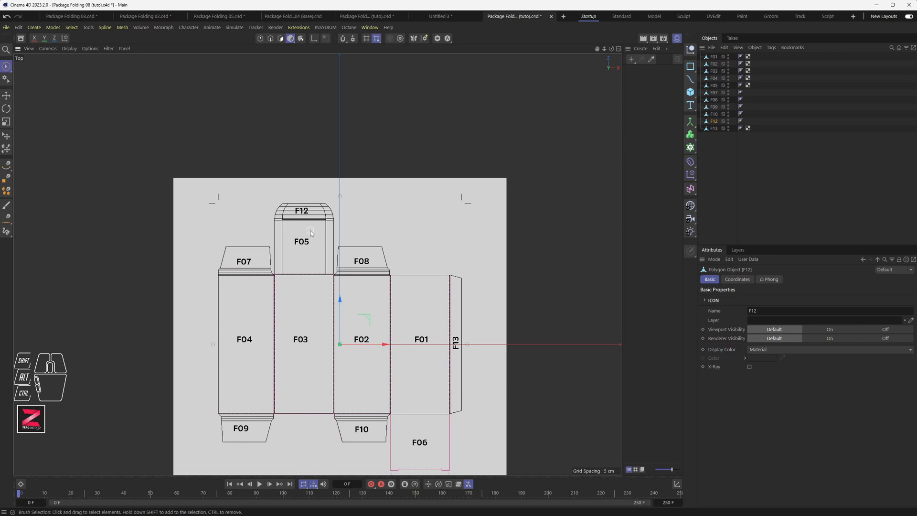
{"action": "scroll", "coordinate": [462, 290], "scroll_direction": "up", "scroll_amount": 8}
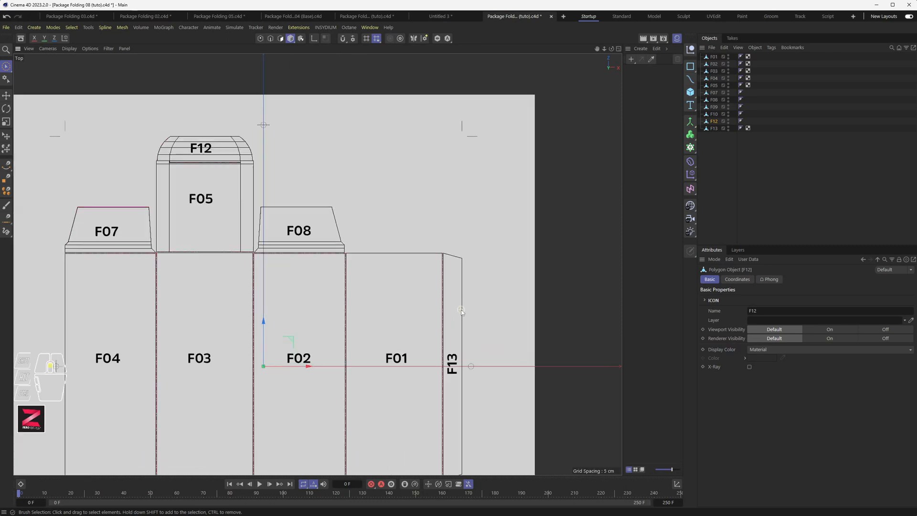
{"action": "scroll", "coordinate": [442, 229], "scroll_direction": "down", "scroll_amount": 8}
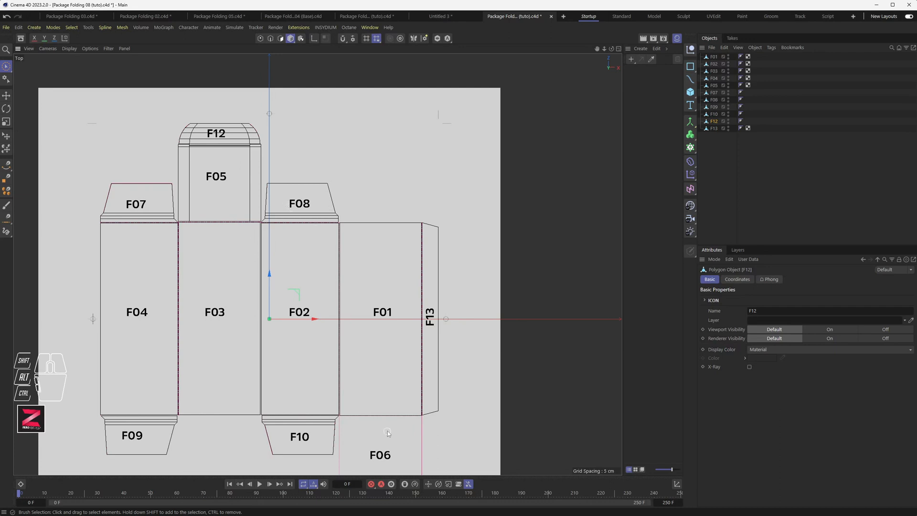
{"action": "middle_click_drag", "start_coordinate": [388, 433], "coordinate": [346, 398], "text": "alt"}
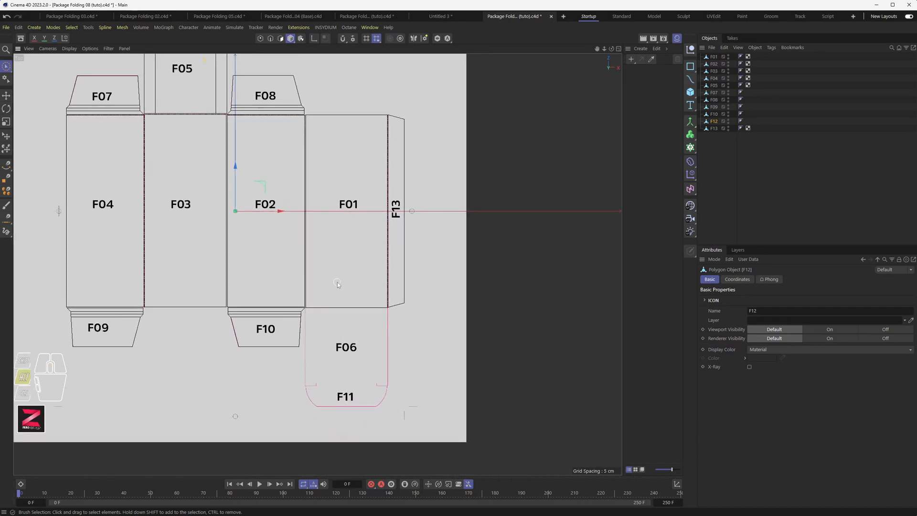
{"action": "middle_click_drag", "start_coordinate": [337, 285], "coordinate": [352, 351], "text": "alt"}
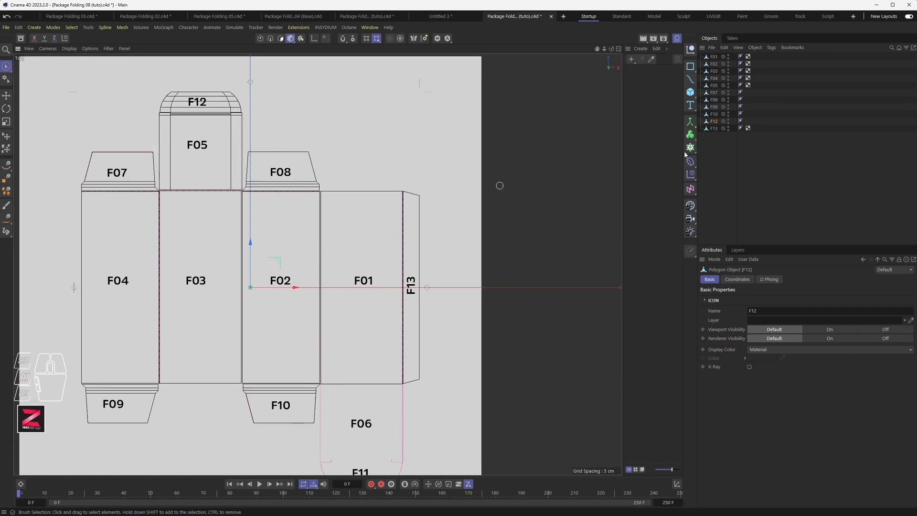
Step: Duplicate the F05 and F12 objects, placing the copies below F13 in the hierarchy
{"action": "left_click", "coordinate": [716, 86]}
{"action": "mouse_move", "coordinate": [726, 138]}
{"action": "left_mouse_down", "text": "ctrl"}
{"action": "mouse_move", "coordinate": [715, 125]}
{"action": "mouse_move", "coordinate": [717, 145]}
{"action": "left_mouse_up", "text": "ctrl"}
{"action": "left_click", "coordinate": [715, 120]}
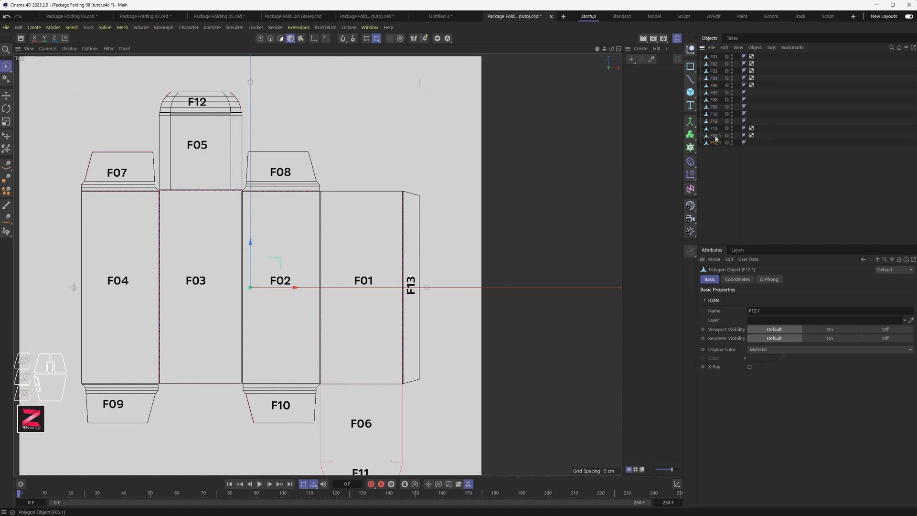
Step: Rename the copy of F05 as F06 and the copy of F12 as F11
{"action": "double_click", "coordinate": [716, 136]}
{"action": "left_click", "coordinate": [733, 136]}
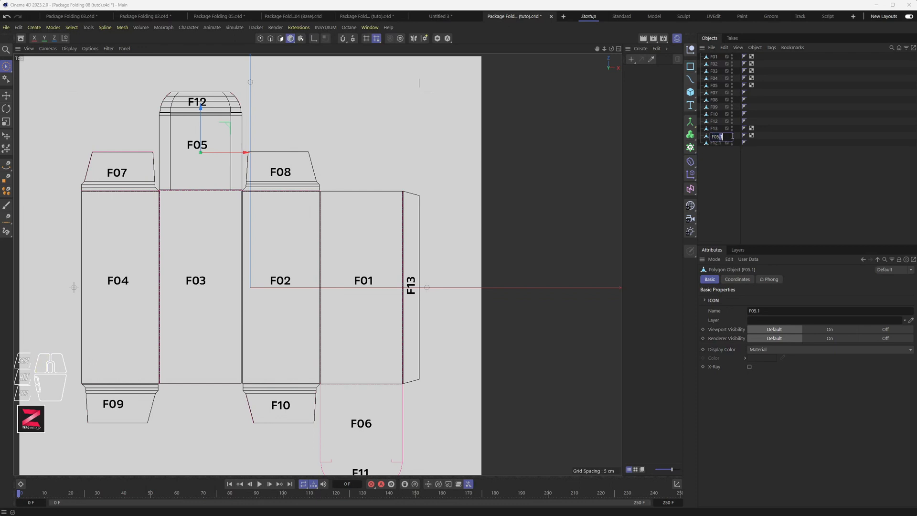
{"action": "key", "text": "BackSpace"}
{"action": "key", "text": "BackSpace"}
{"action": "key", "text": "BackSpace"}
{"action": "type", "text": "6"}
{"action": "double_click", "coordinate": [716, 144]}
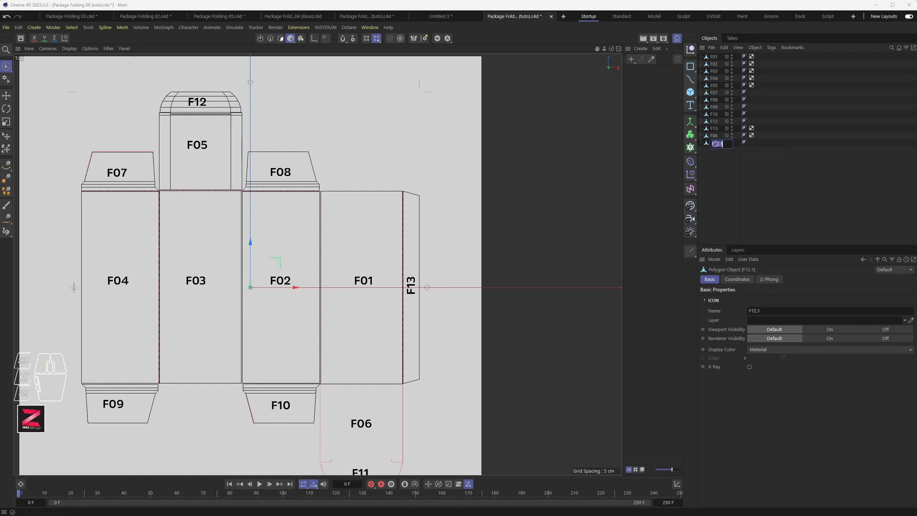
{"action": "left_click", "coordinate": [733, 144]}
{"action": "key", "text": "Return"}
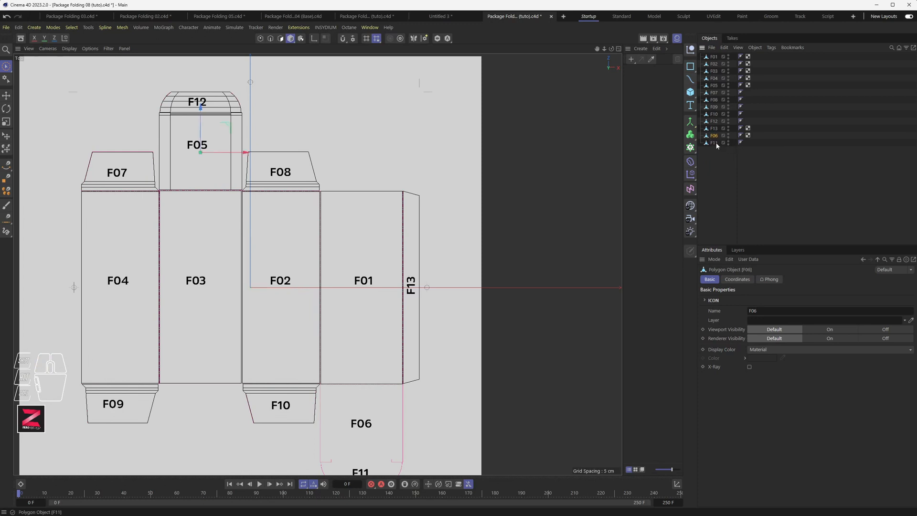
Step: Rotate F06 and F11 together by half a turn and move them onto the dieline's lower flap beneath F01
{"action": "left_click", "coordinate": [715, 142], "text": "shift"}
{"action": "key", "text": "r"}
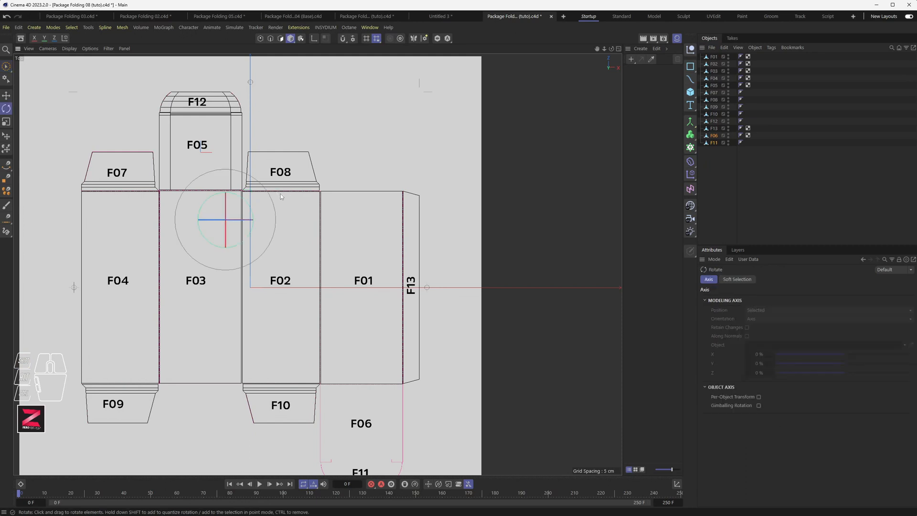
{"action": "left_click_drag", "start_coordinate": [242, 196], "coordinate": [308, 384], "text": "shift"}
{"action": "key", "text": "e"}
{"action": "scroll", "coordinate": [373, 395], "scroll_direction": "up", "scroll_amount": 8}
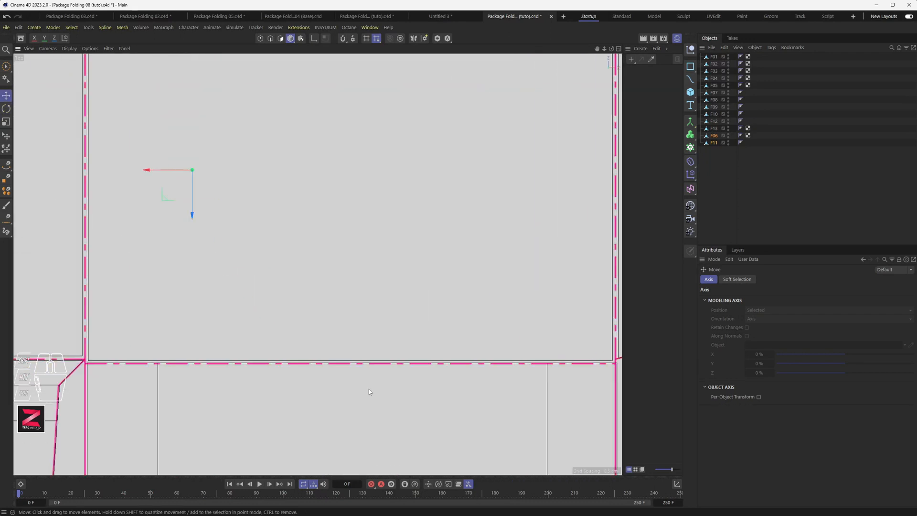
{"action": "scroll", "coordinate": [355, 363], "scroll_direction": "down", "scroll_amount": 6}
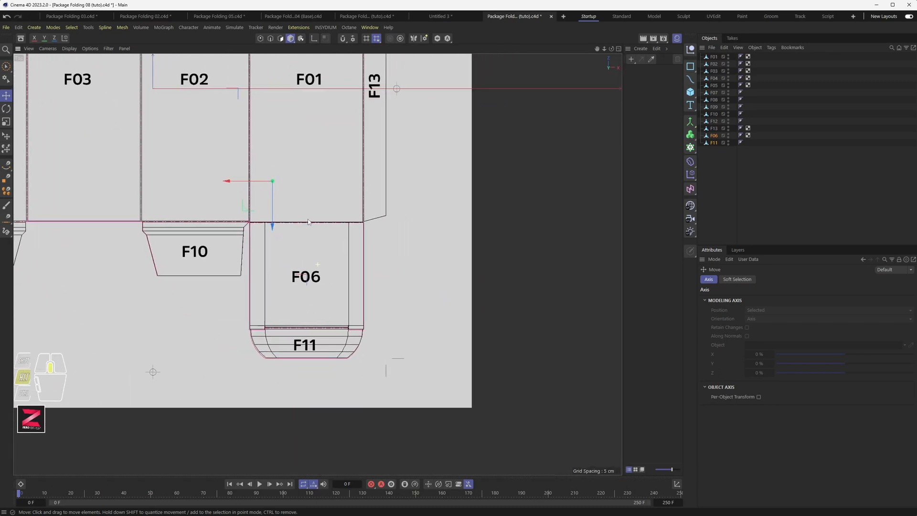
Step: Center the axes of F06 and F11 on all of their points with the Axis Center tool
{"action": "left_click", "coordinate": [74, 29]}
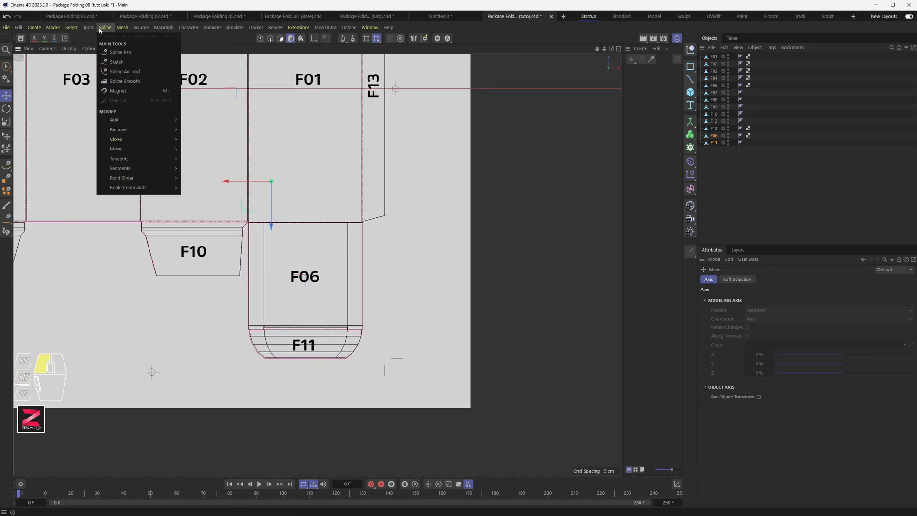
{"action": "mouse_move", "coordinate": [92, 30]}
{"action": "mouse_move", "coordinate": [120, 168]}
{"action": "left_click", "coordinate": [206, 173]}
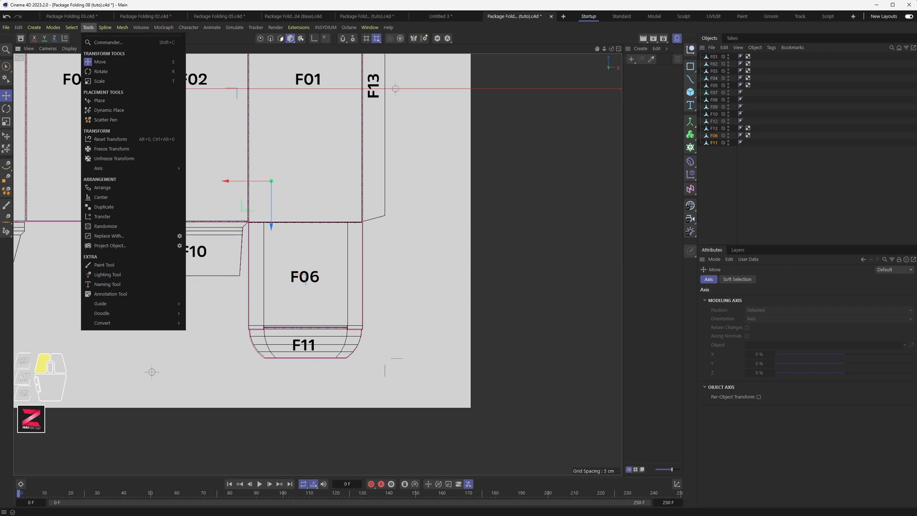
{"action": "left_click_drag", "start_coordinate": [54, 97], "coordinate": [93, 100]}
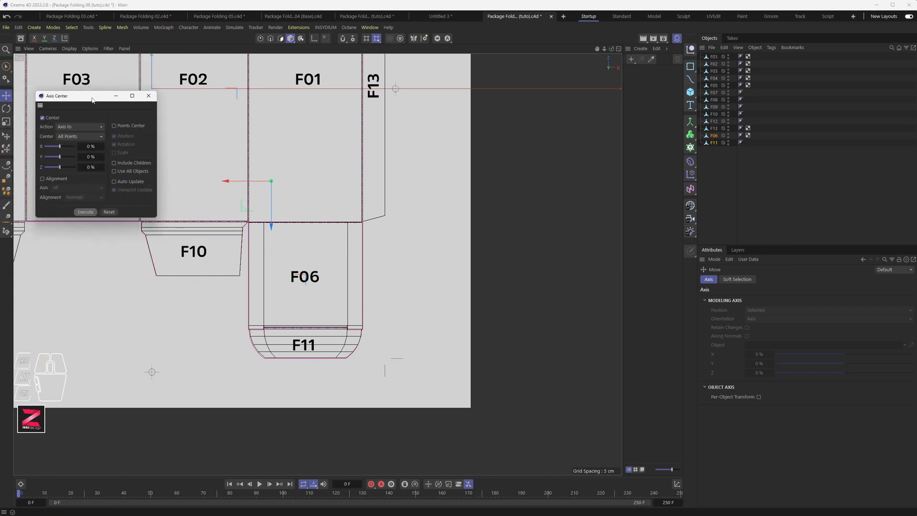
{"action": "left_click", "coordinate": [85, 212]}
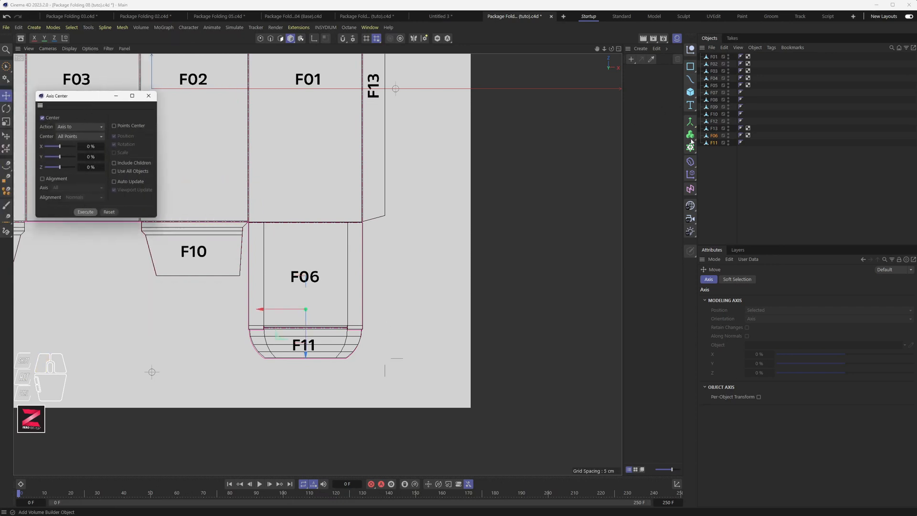
Step: Fine-tune the position of F06 and F11 together against the dieline outline and close the Axis Center window
{"action": "left_click", "coordinate": [715, 136]}
{"action": "scroll", "coordinate": [323, 306], "scroll_direction": "up", "scroll_amount": 5}
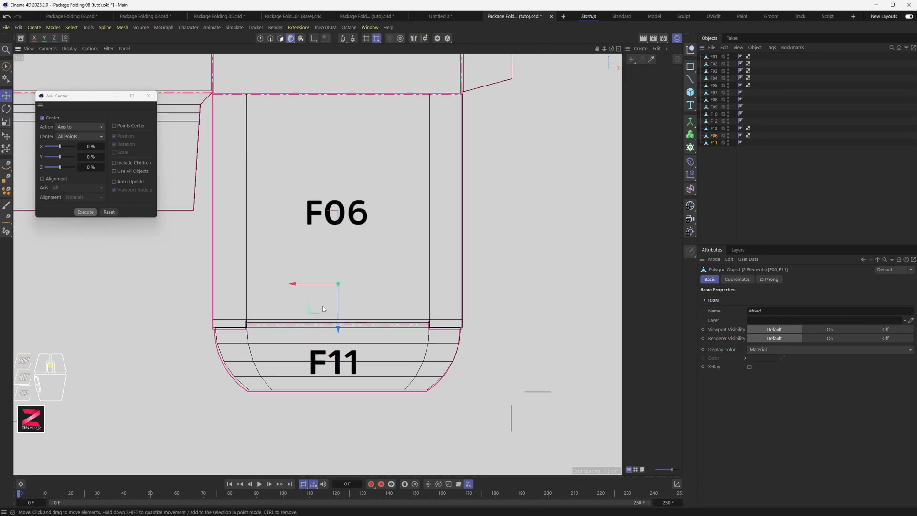
{"action": "middle_click_drag", "start_coordinate": [351, 237], "coordinate": [374, 279], "text": "alt"}
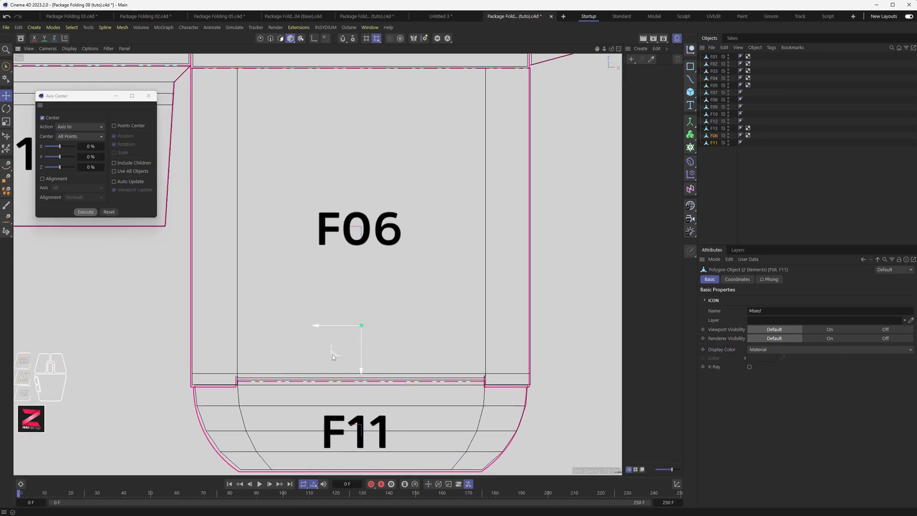
{"action": "left_click_drag", "start_coordinate": [332, 353], "coordinate": [332, 358]}
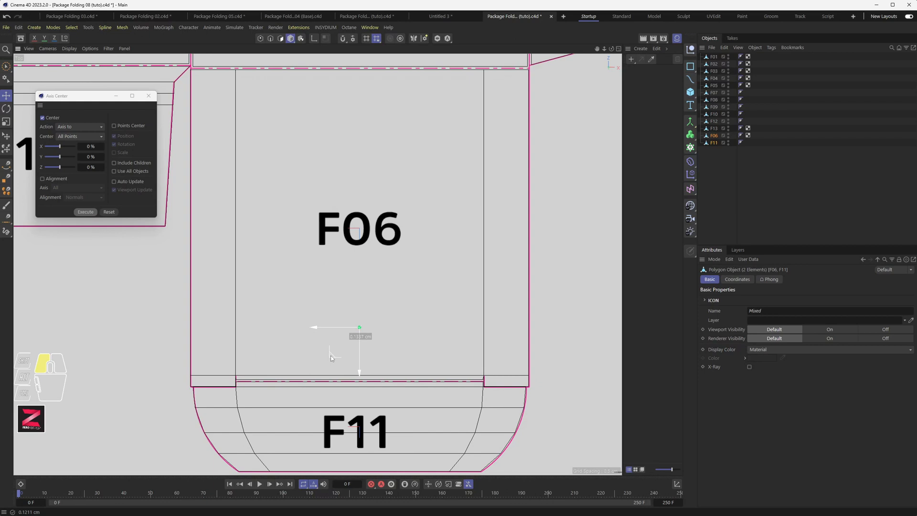
{"action": "left_click_drag", "start_coordinate": [330, 355], "coordinate": [331, 355]}
{"action": "middle_click_drag", "start_coordinate": [330, 355], "coordinate": [335, 245], "text": "alt"}
{"action": "scroll", "coordinate": [325, 346], "scroll_direction": "up", "scroll_amount": 3, "text": "alt"}
{"action": "scroll", "coordinate": [365, 314], "scroll_direction": "down", "scroll_amount": 5, "text": "alt"}
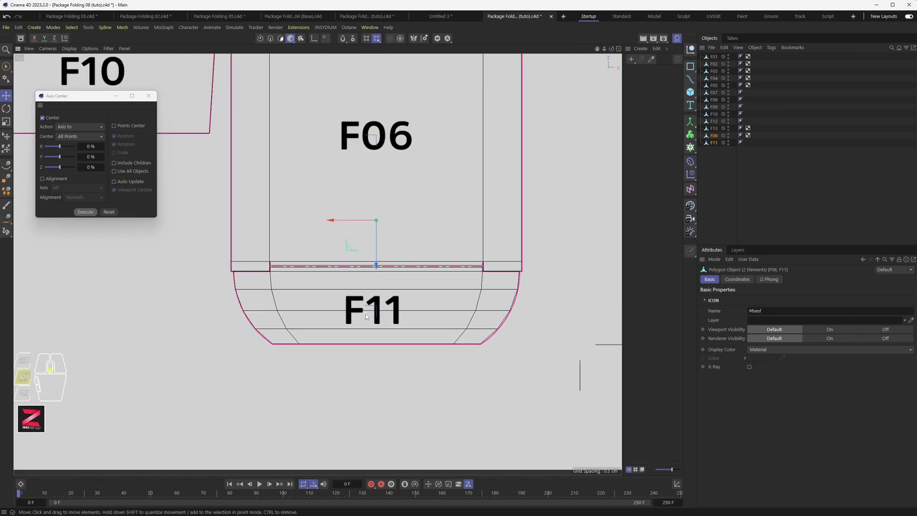
{"action": "scroll", "coordinate": [406, 224], "scroll_direction": "down", "scroll_amount": 5, "text": "alt"}
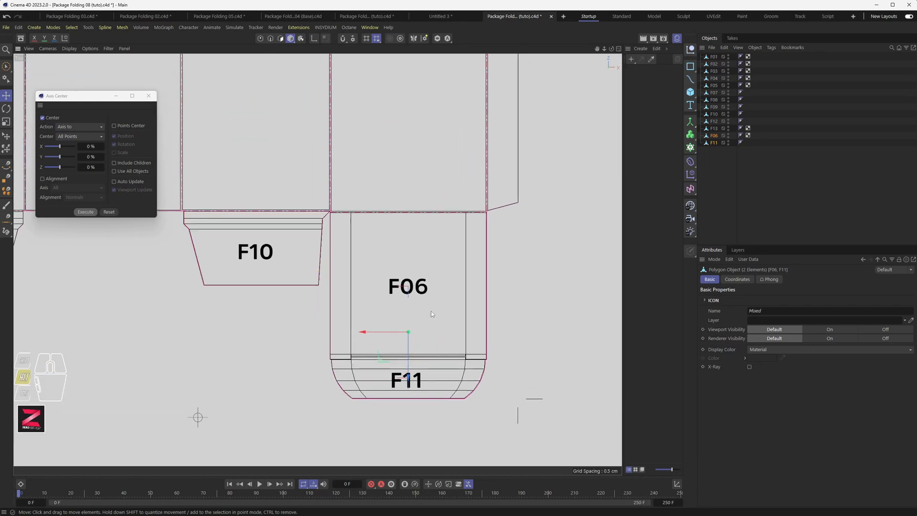
{"action": "left_click", "coordinate": [148, 95]}
{"action": "scroll", "coordinate": [406, 240], "scroll_direction": "down", "scroll_amount": 4, "text": "alt"}
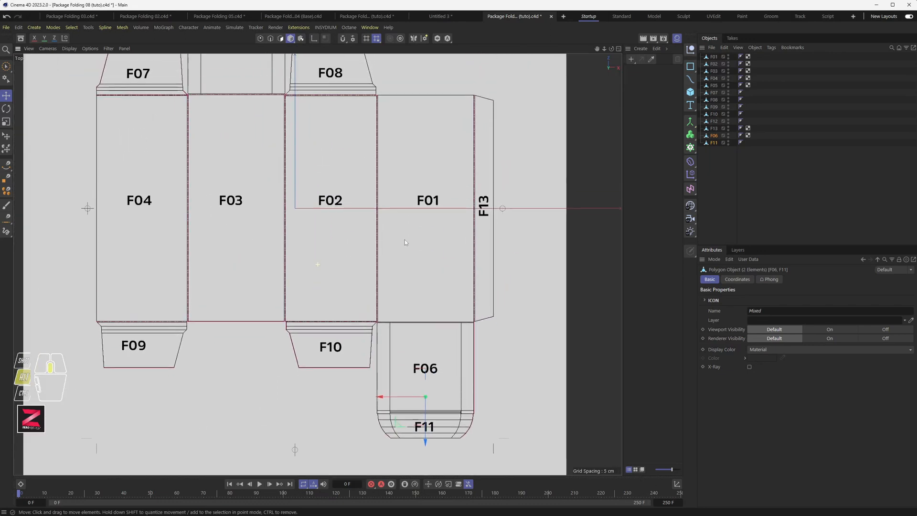
Step: Reorder the hierarchy so F06 sits between F05 and F07, and F11 between F10 and F12
{"action": "left_click", "coordinate": [722, 175]}
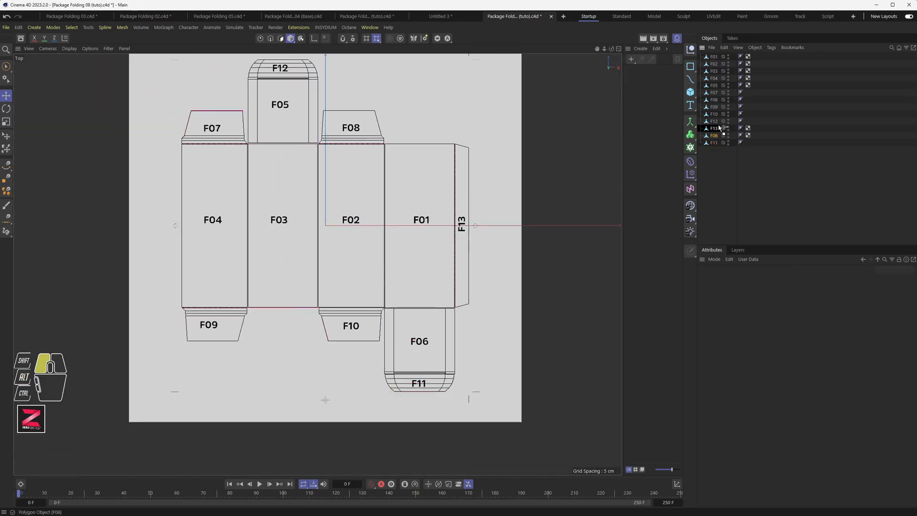
{"action": "left_click_drag", "start_coordinate": [721, 92], "coordinate": [720, 90]}
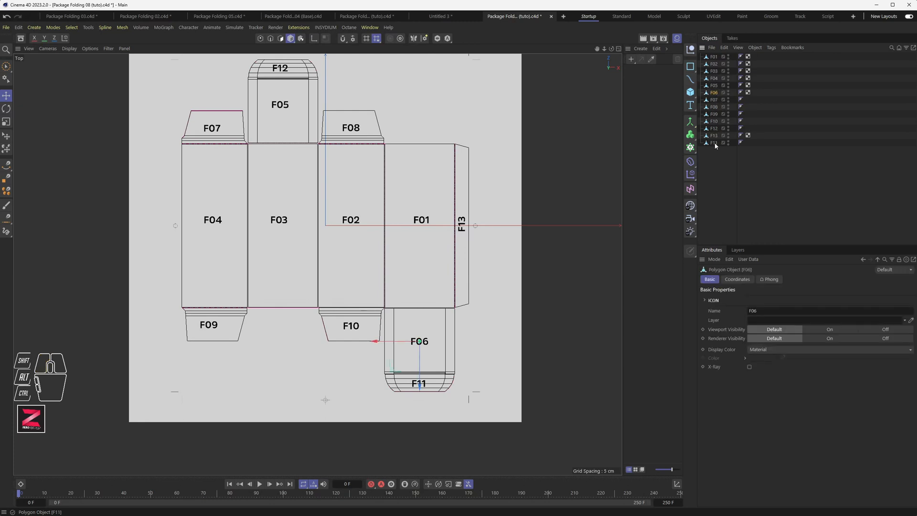
{"action": "left_click_drag", "start_coordinate": [716, 145], "coordinate": [714, 126]}
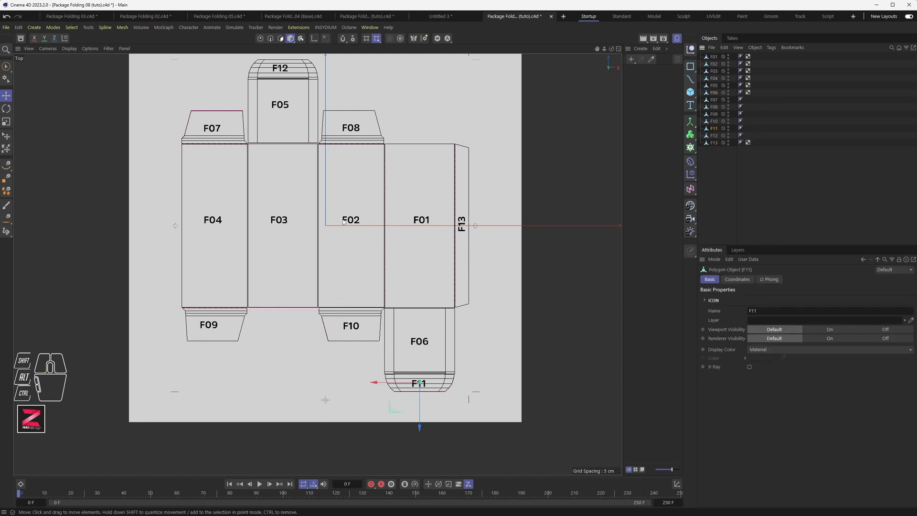
Step: Toggle the Top view's background picture off and on to compare the complete set of panels with the dieline
{"action": "middle_click_drag", "start_coordinate": [336, 229], "coordinate": [308, 254], "text": "alt"}
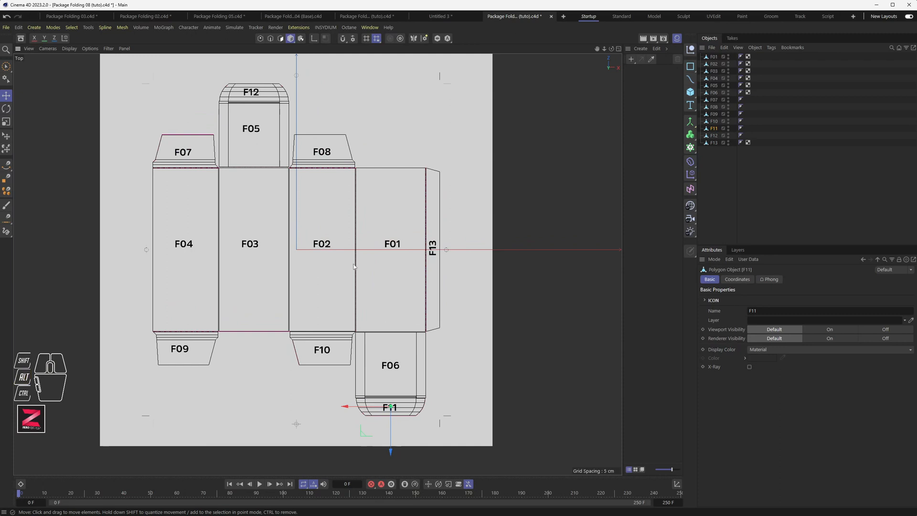
{"action": "key", "text": "shift+v"}
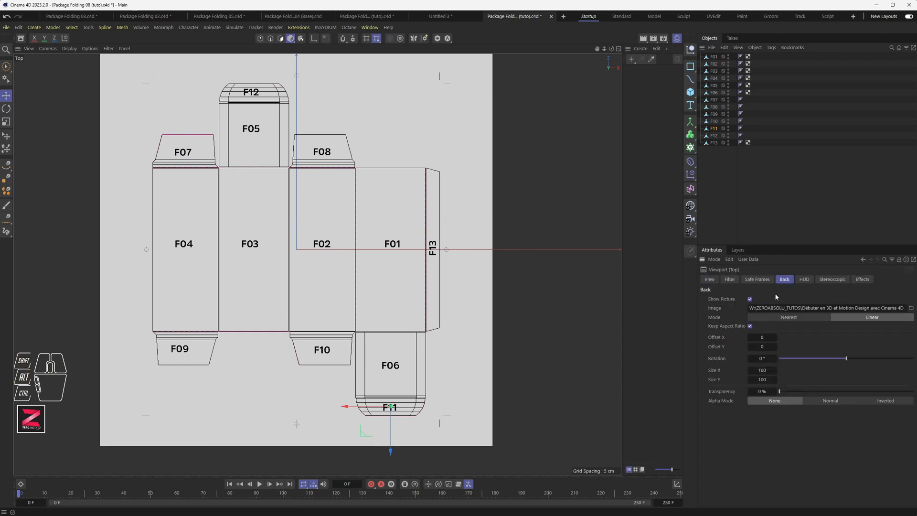
{"action": "left_click", "coordinate": [750, 299]}
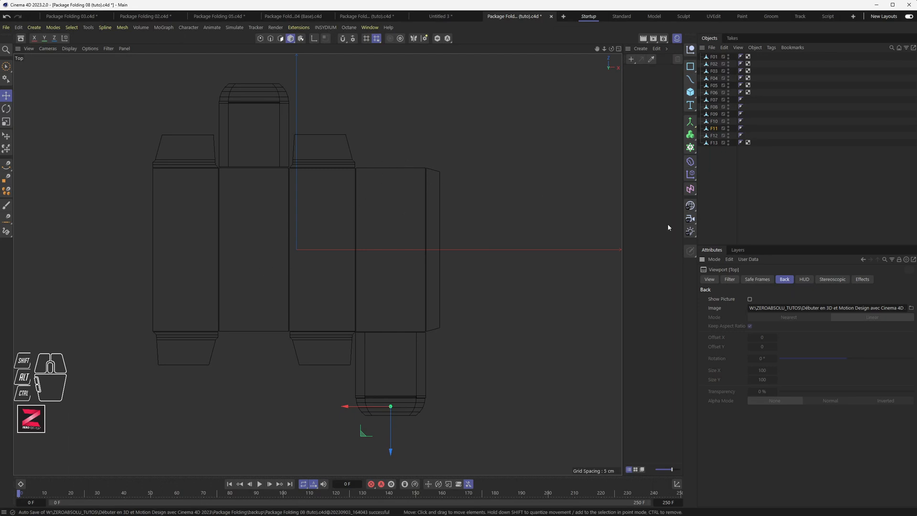
{"action": "left_click", "coordinate": [750, 300]}
{"action": "left_click", "coordinate": [750, 299]}
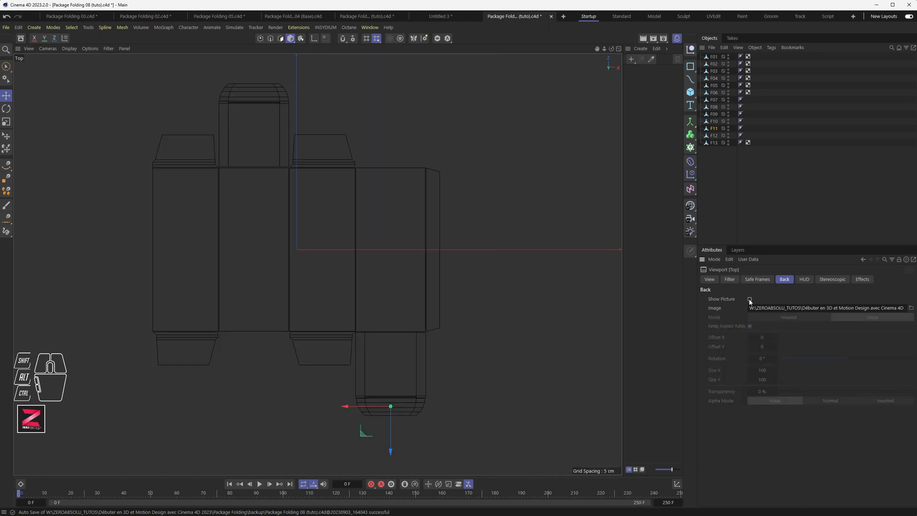
{"action": "left_click", "coordinate": [750, 300]}
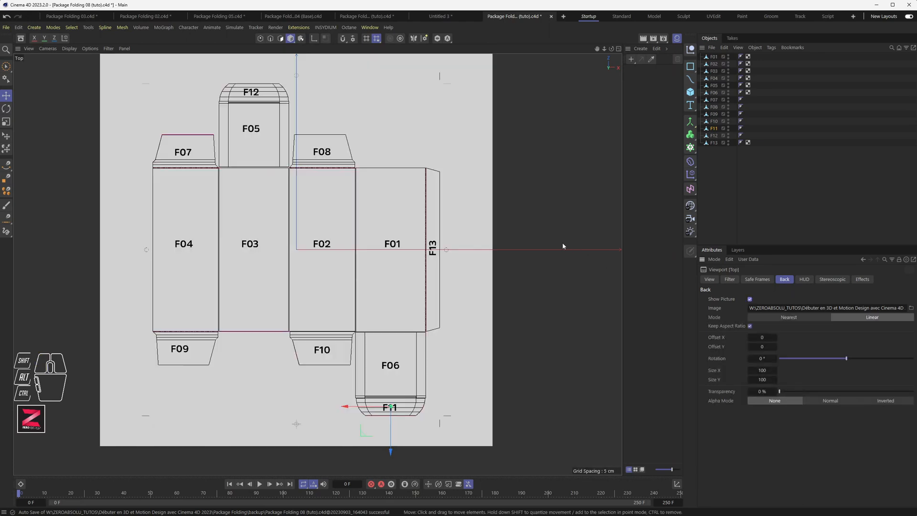